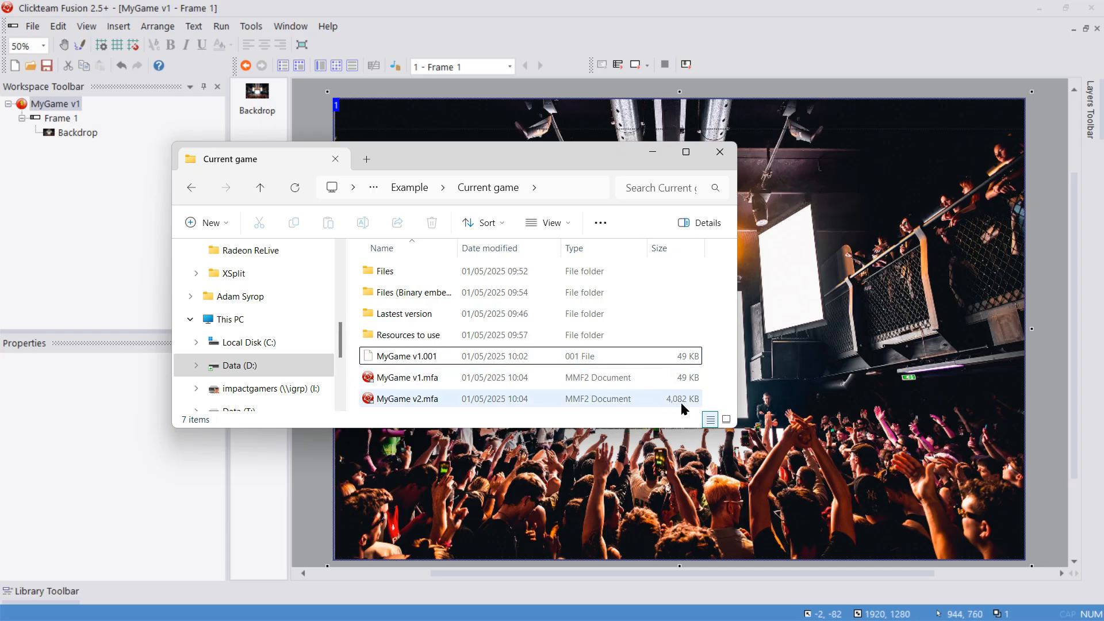
# Add a Play Sample action to the Start of Frame event, using scratch-hit-80bpm-241415 from the Resources to use folder
pyautogui.doubleClick(674, 399)
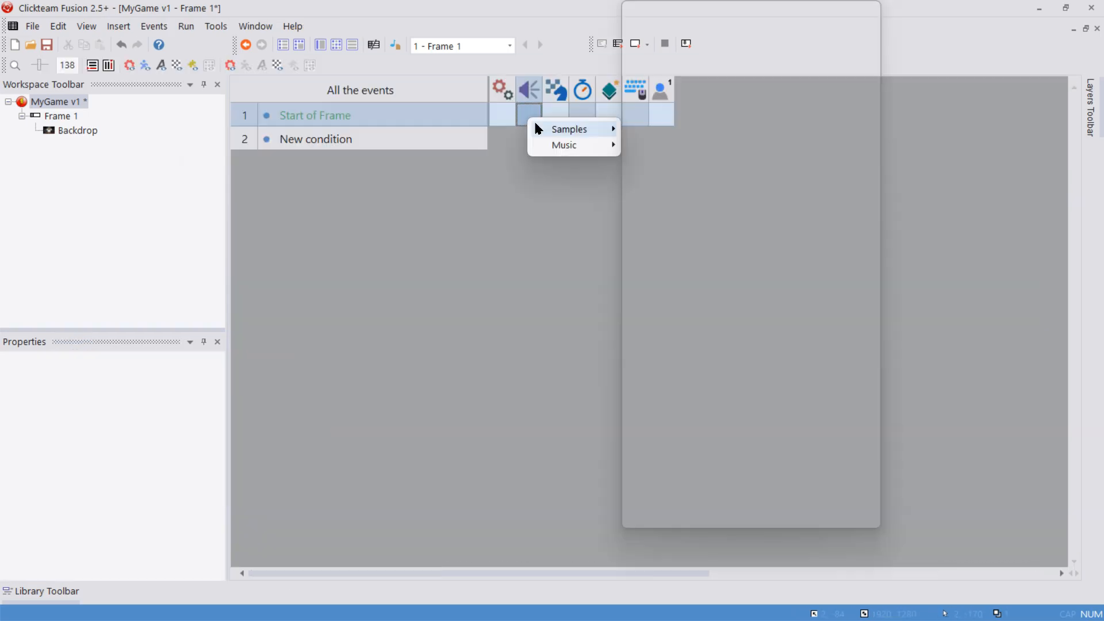
pyautogui.moveTo(533, 120)
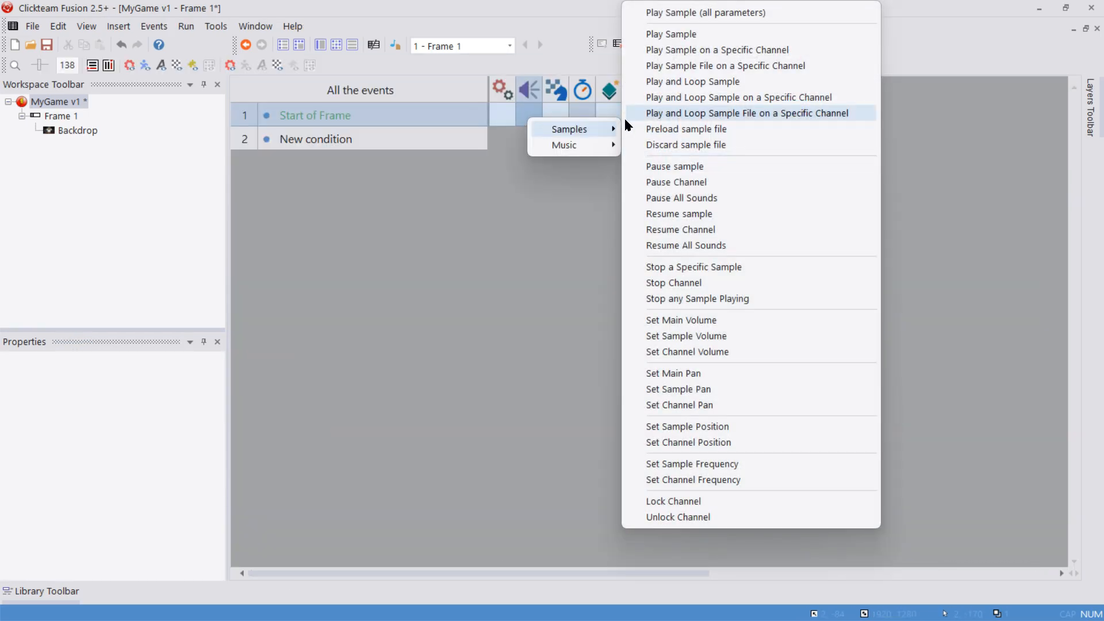
pyautogui.click(671, 35)
pyautogui.click(485, 454)
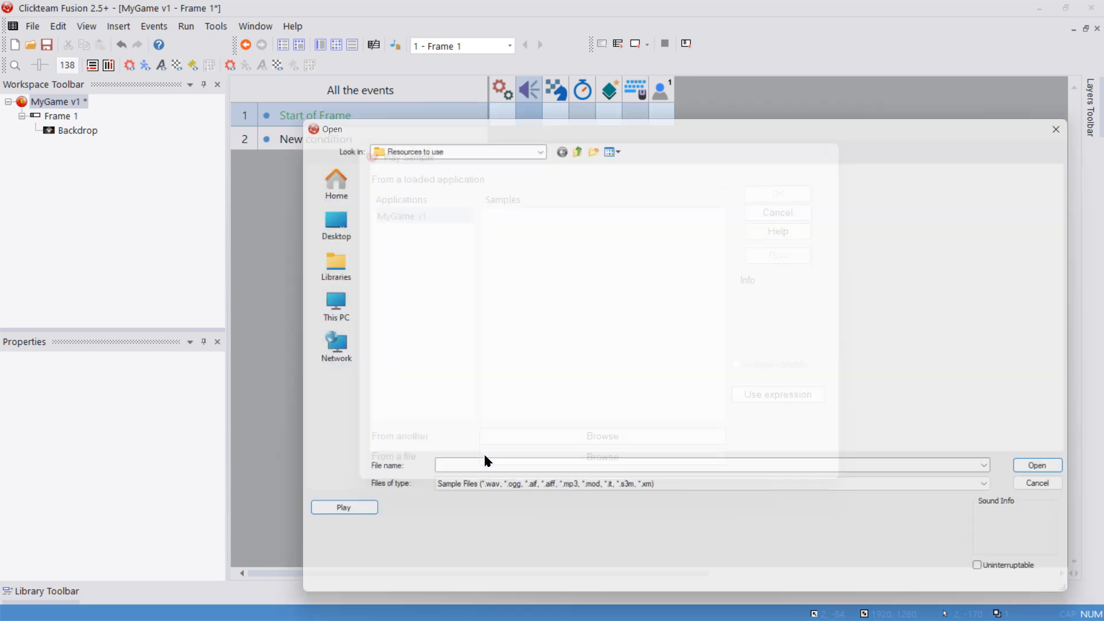
pyautogui.doubleClick(420, 181)
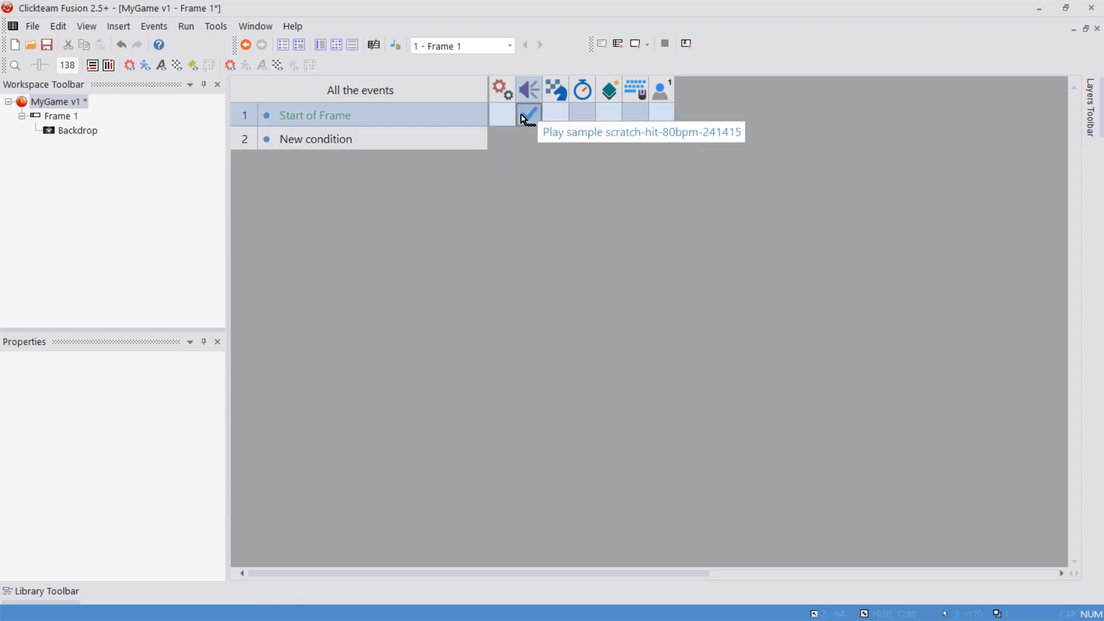
# Save the application under the new name MyGame v3.mfa in the Current game folder and check its size in File Explorer
pyautogui.click(32, 26)
pyautogui.click(76, 111)
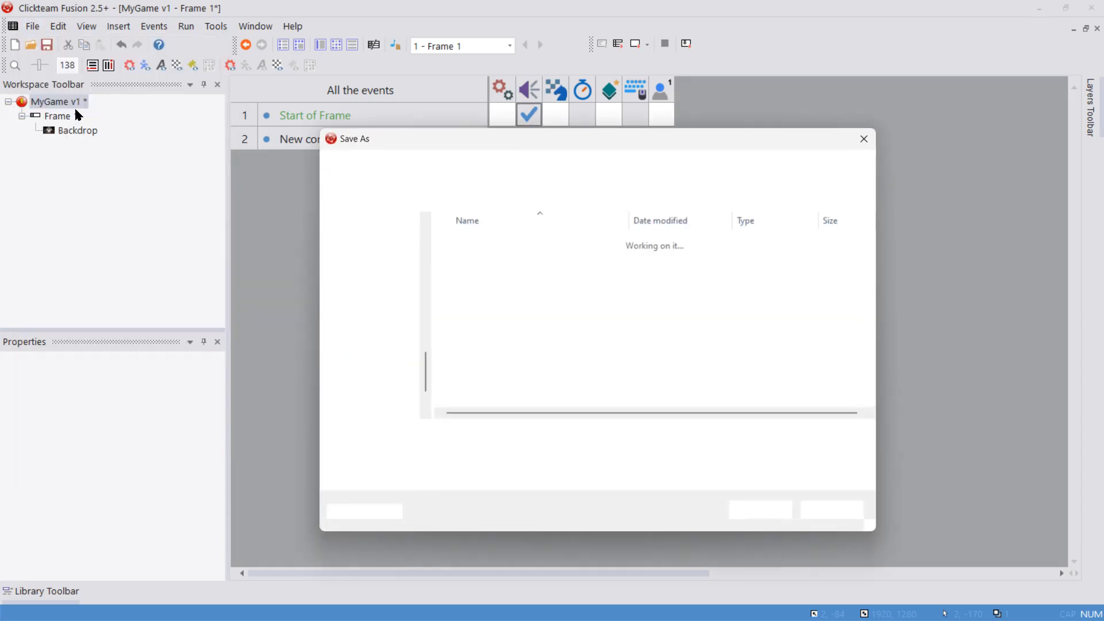
pyautogui.click(452, 437)
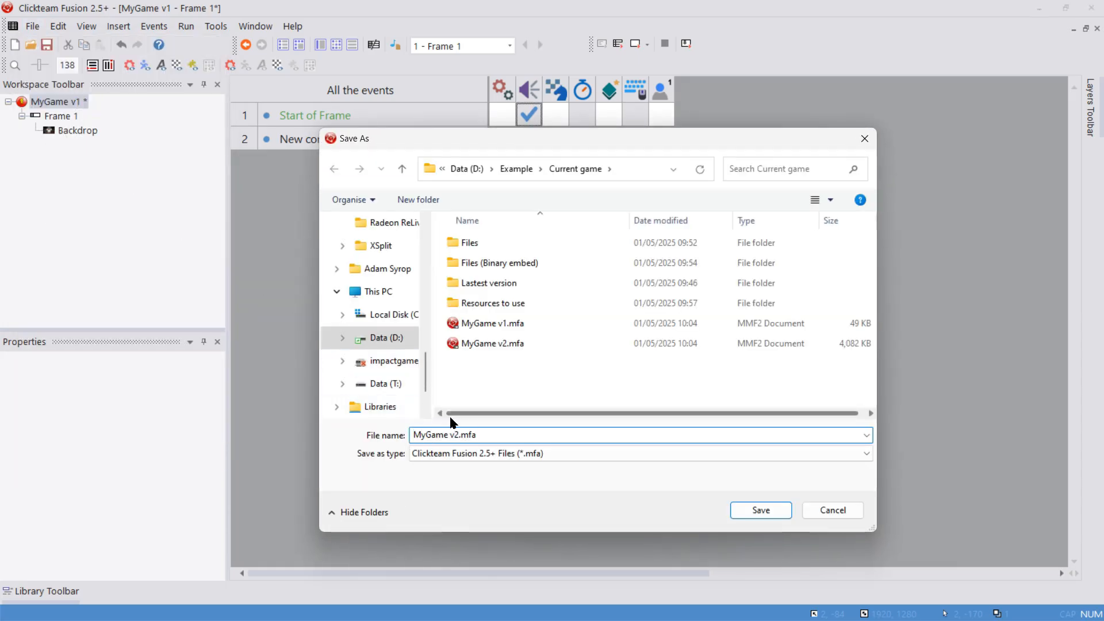
pyautogui.press('BackSpace')
pyautogui.write('3')
pyautogui.press('Return')
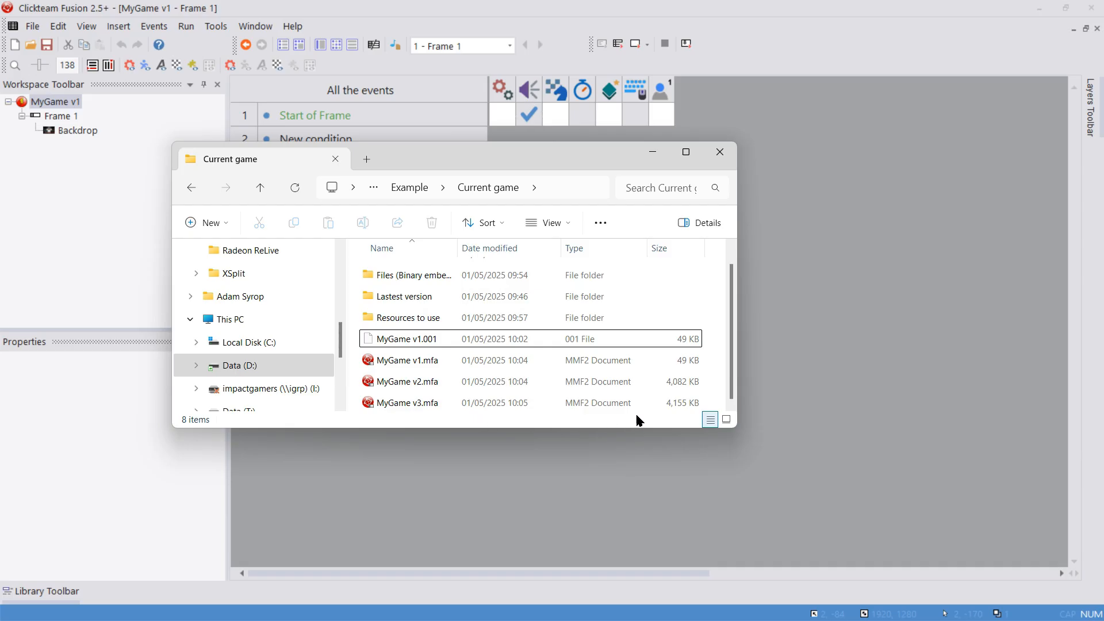
pyautogui.doubleClick(679, 402)
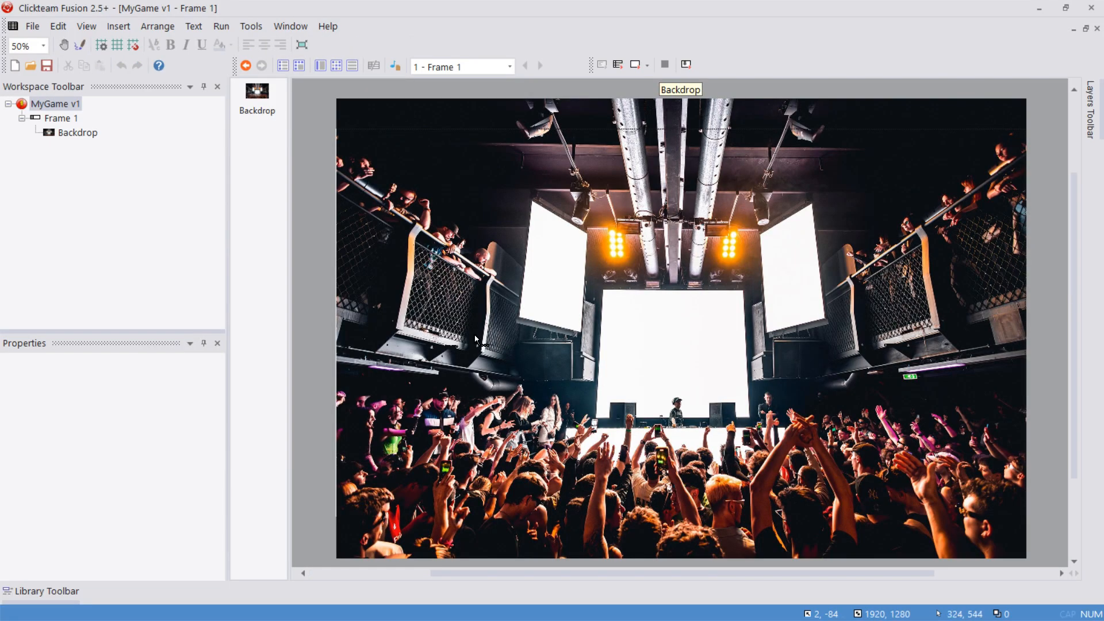
# Try to build a stand-alone application named MyGame v3.exe in the Current game folder
pyautogui.click(34, 26)
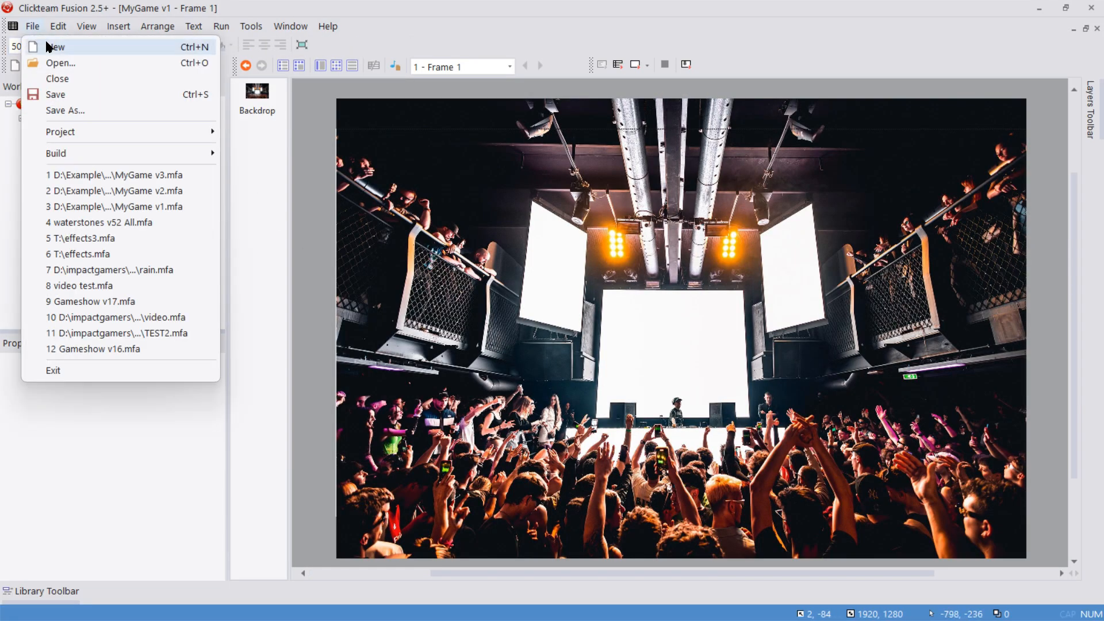
pyautogui.moveTo(84, 156)
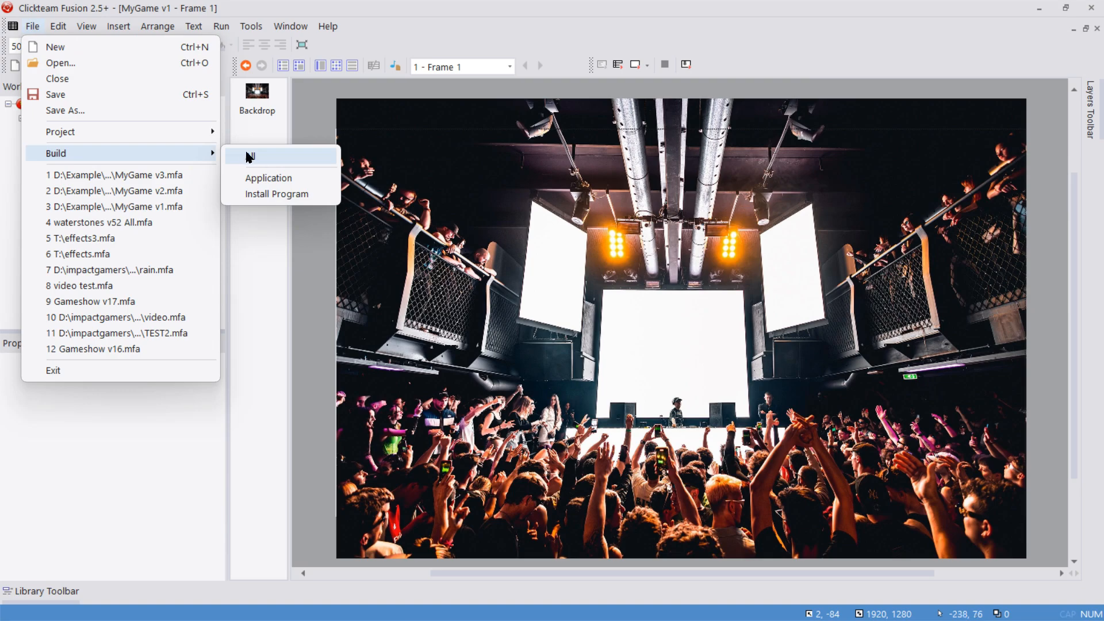
pyautogui.click(260, 181)
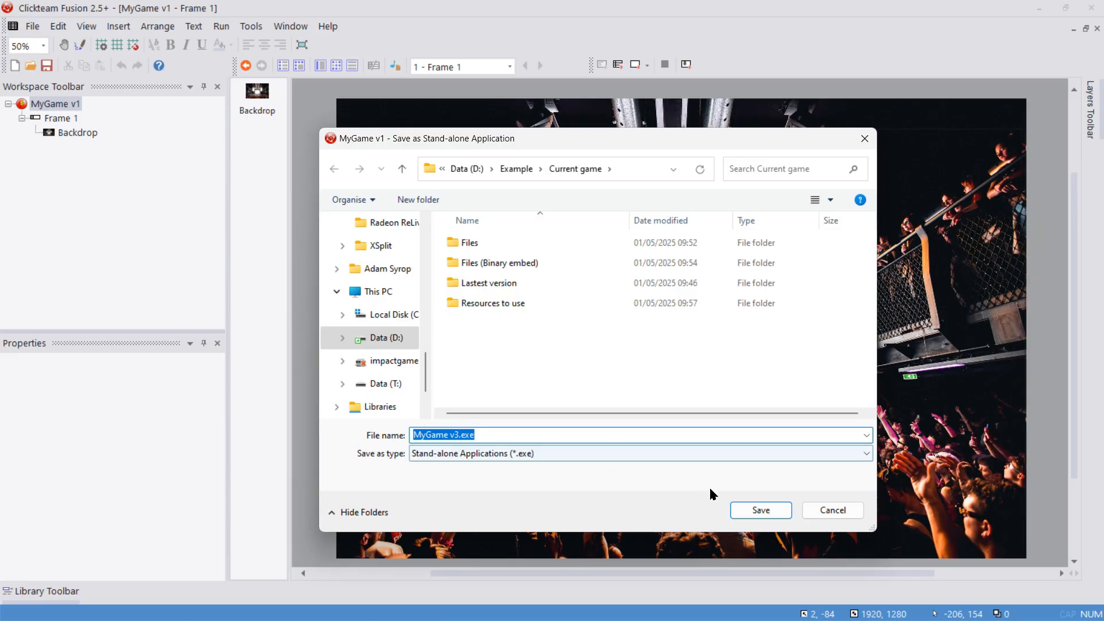
pyautogui.click(758, 509)
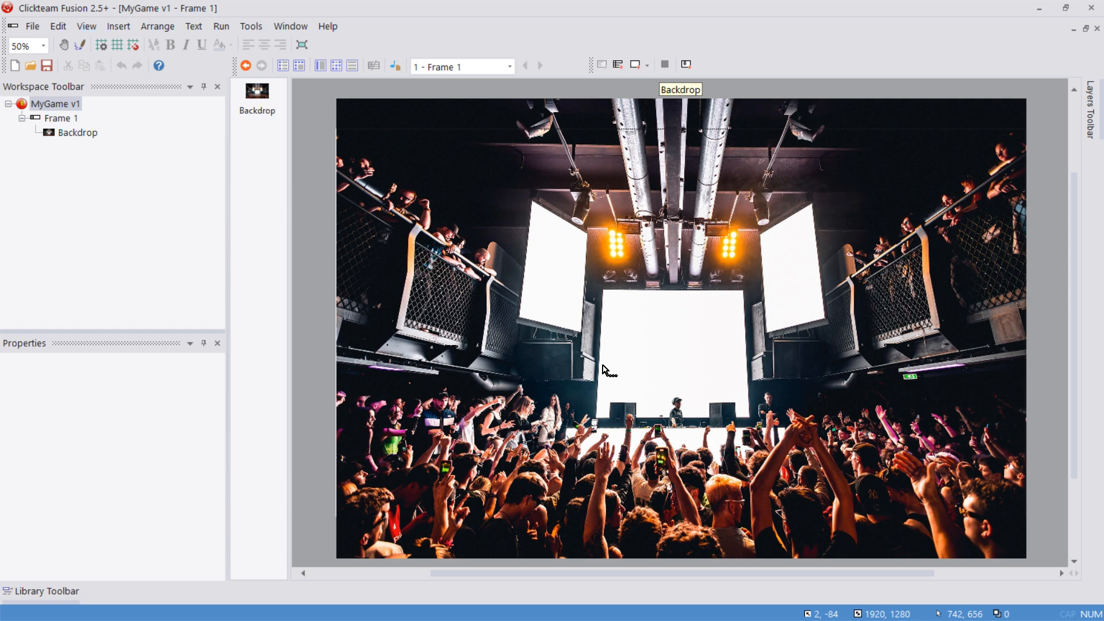
# Replace the frame's backdrop with an Active Picture object using the concert-8049458 image, and position it at about -34, -100
pyautogui.click(604, 370)
pyautogui.press('Delete')
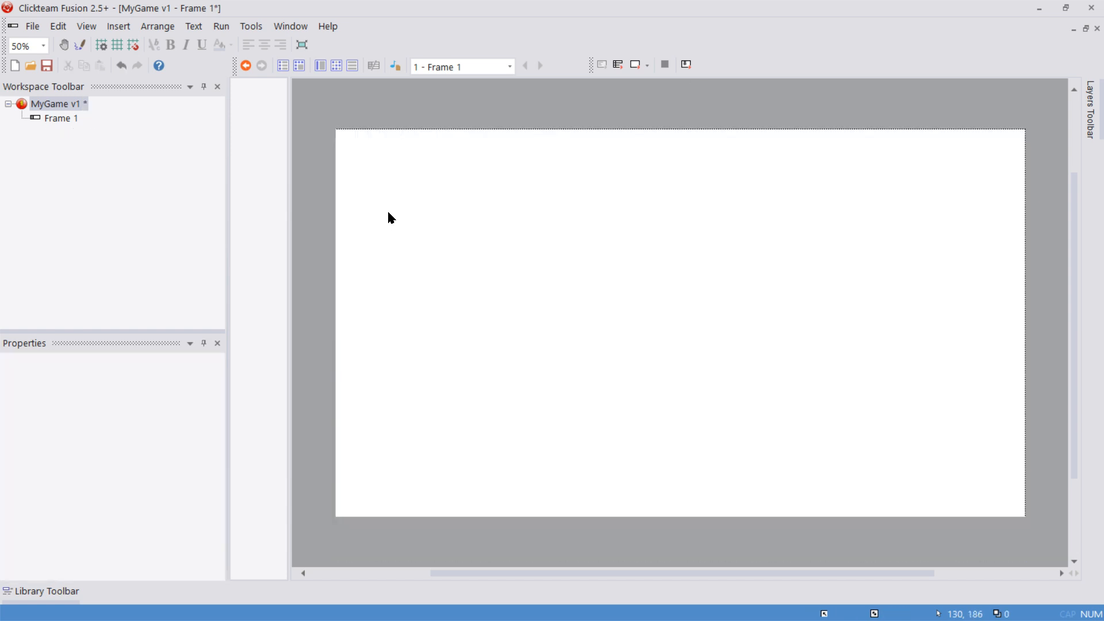
pyautogui.click(336, 66)
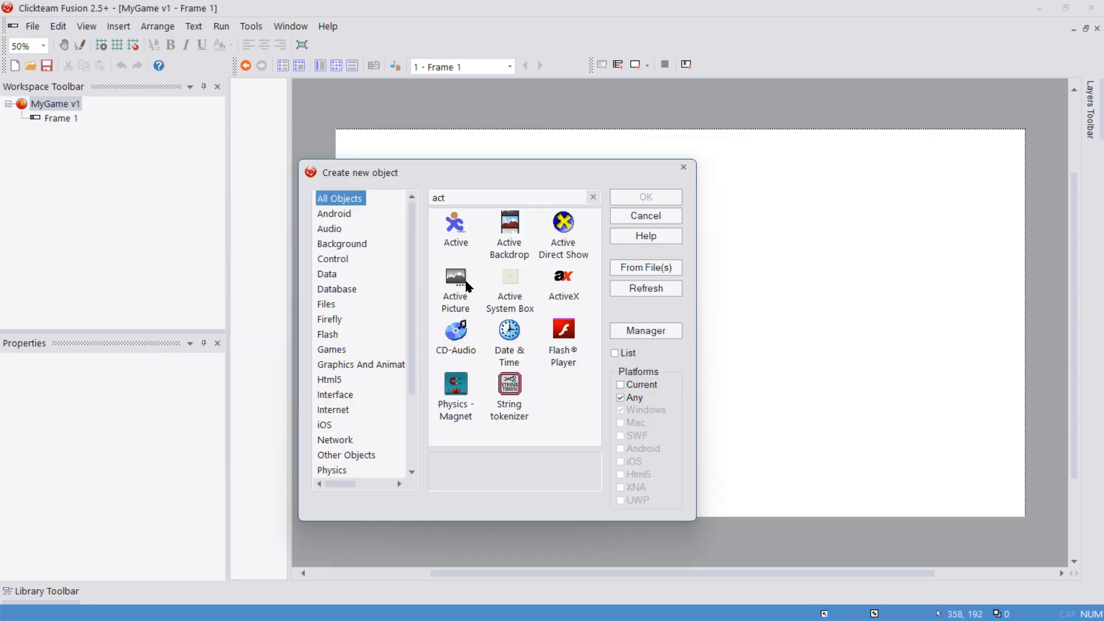
pyautogui.click(456, 291)
pyautogui.doubleClick(456, 291)
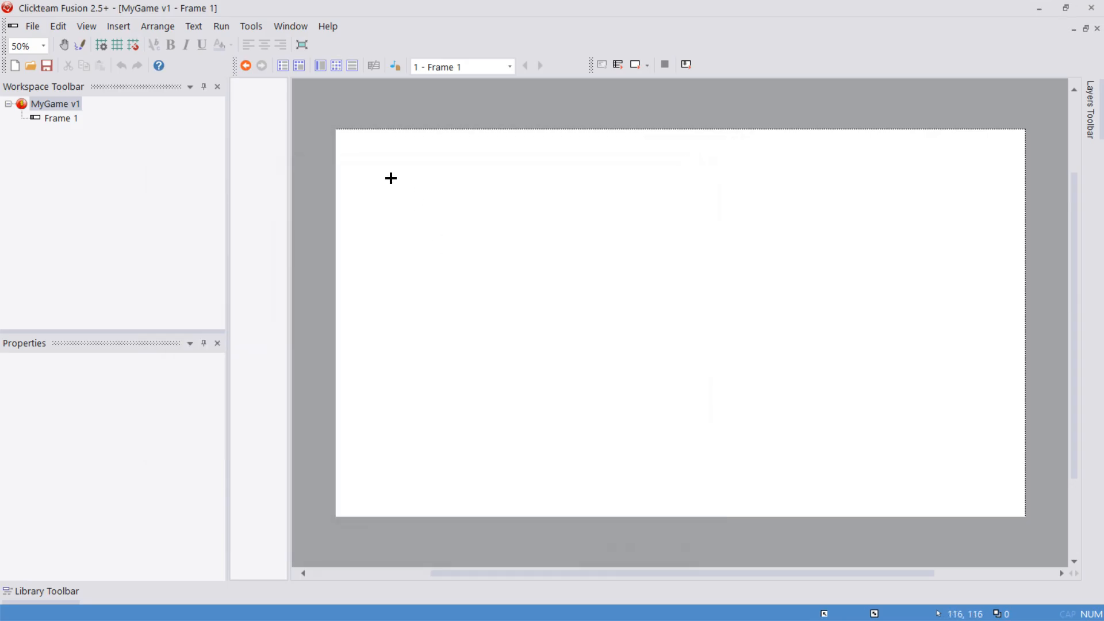
pyautogui.click(357, 175)
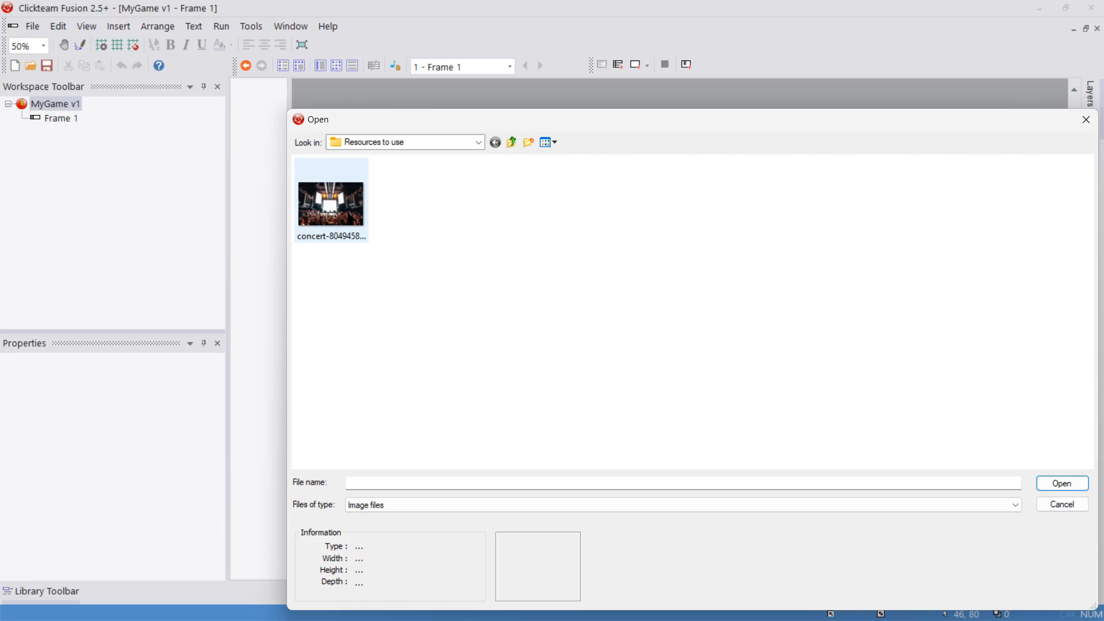
pyautogui.doubleClick(350, 218)
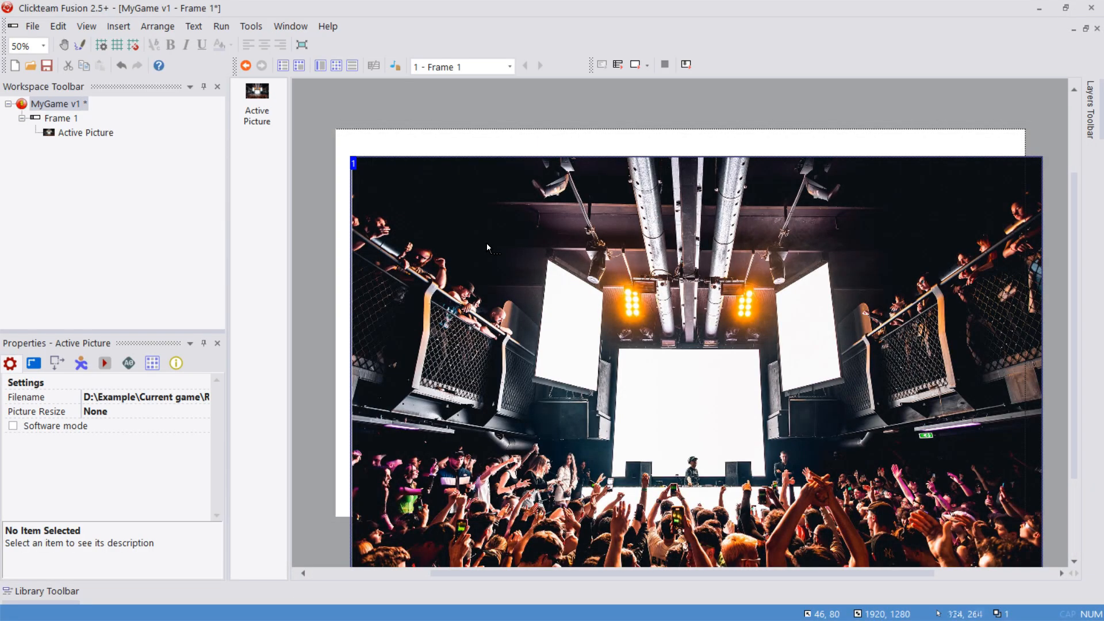
pyautogui.moveTo(496, 201); pyautogui.dragTo(496, 200)
pyautogui.moveTo(534, 262); pyautogui.dragTo(528, 250)
# Add a Play Sample File on a Specific Channel action to the Start of Frame event, using scratch-hit-80bpm-241415.mp3
pyautogui.click(337, 65)
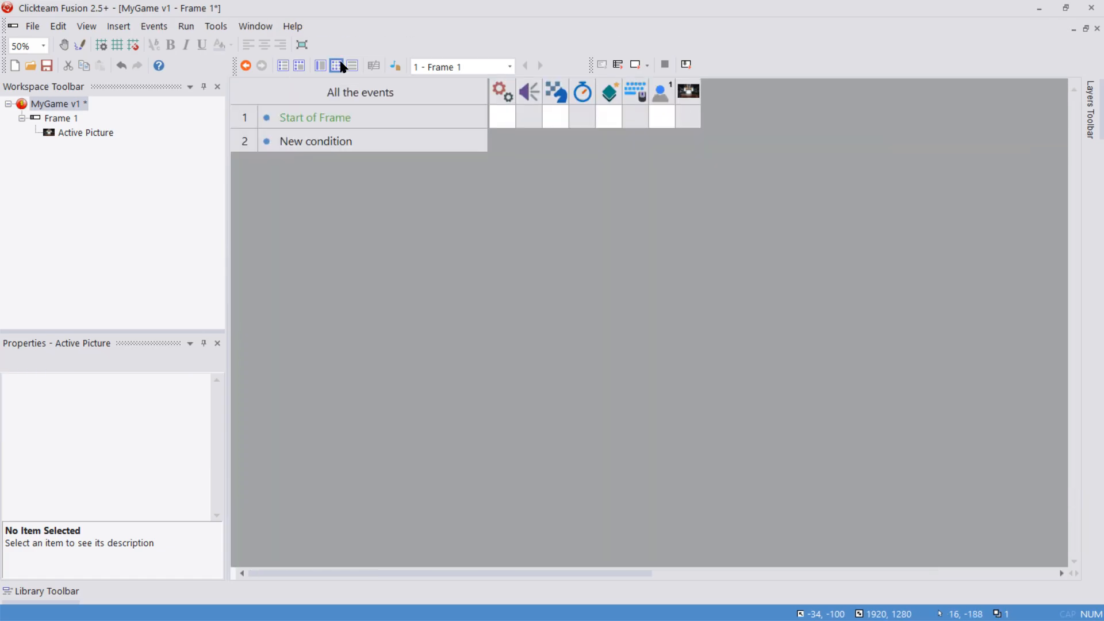
pyautogui.click(530, 120)
pyautogui.moveTo(544, 129)
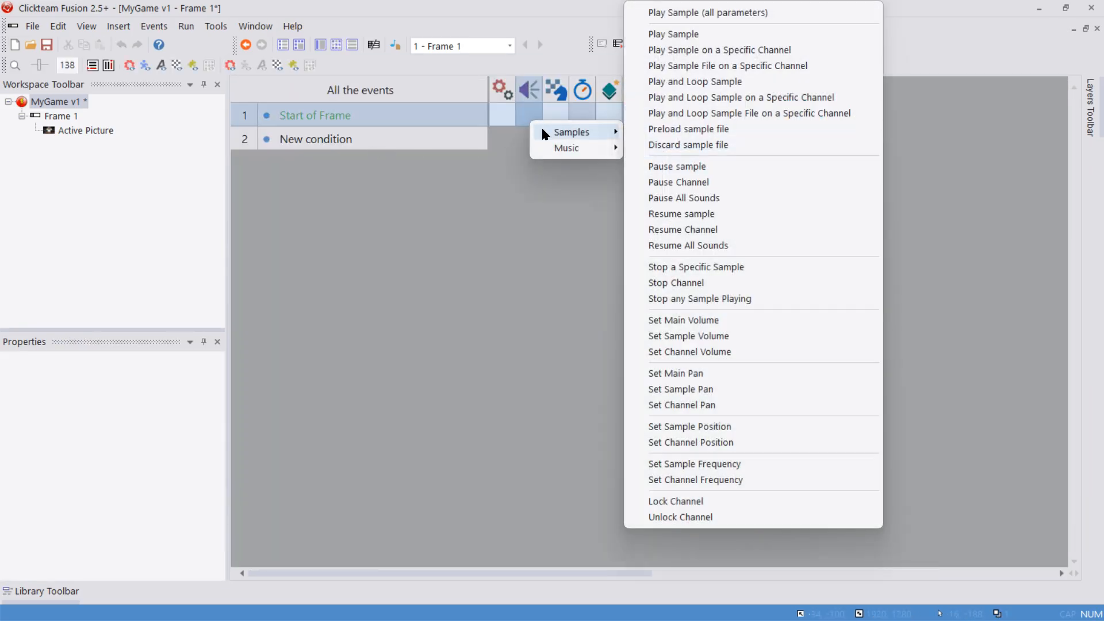
pyautogui.click(644, 67)
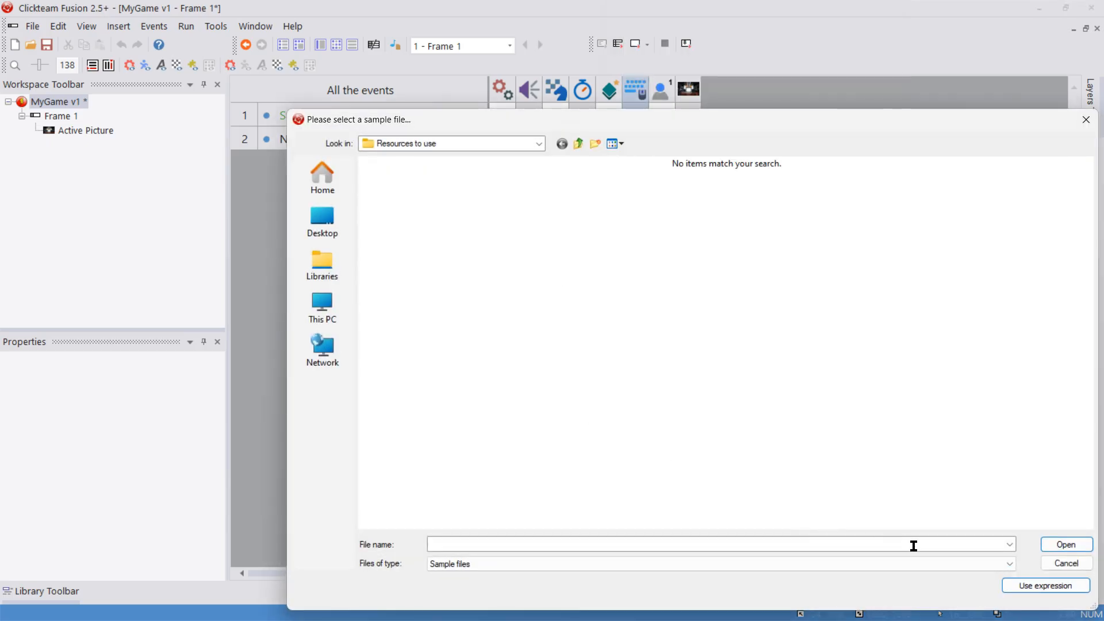
pyautogui.click(999, 560)
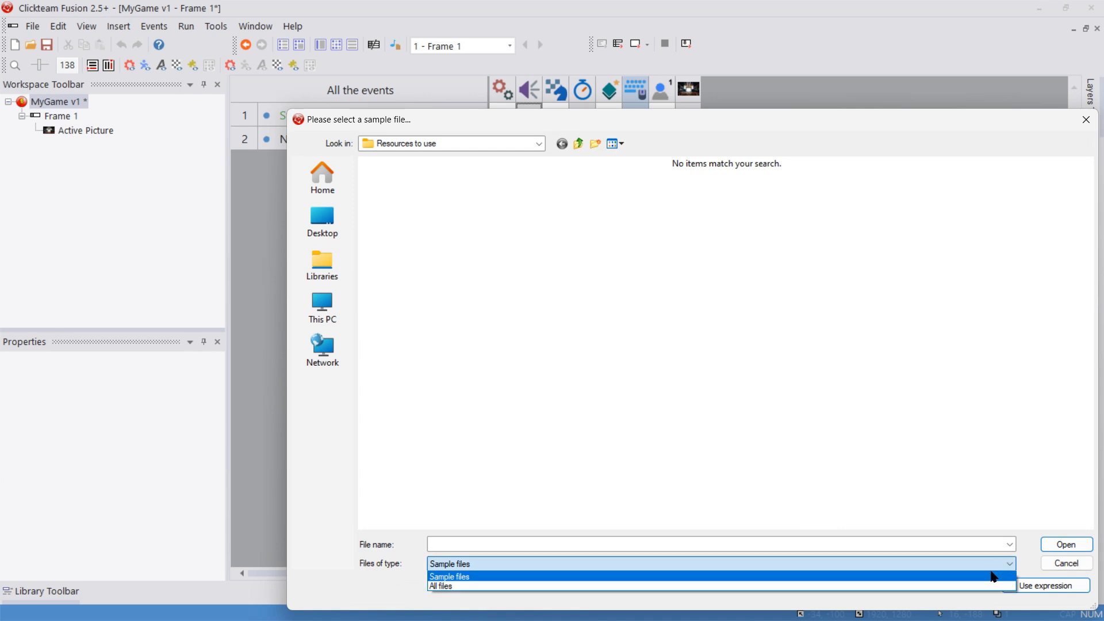
pyautogui.click(992, 584)
pyautogui.click(475, 232)
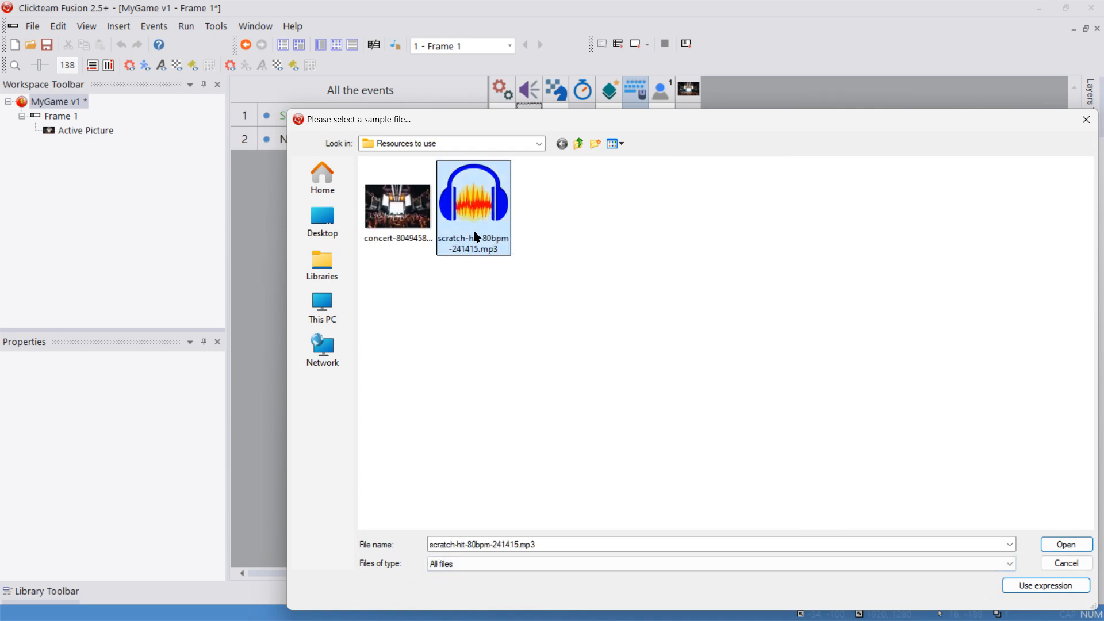
pyautogui.doubleClick(475, 221)
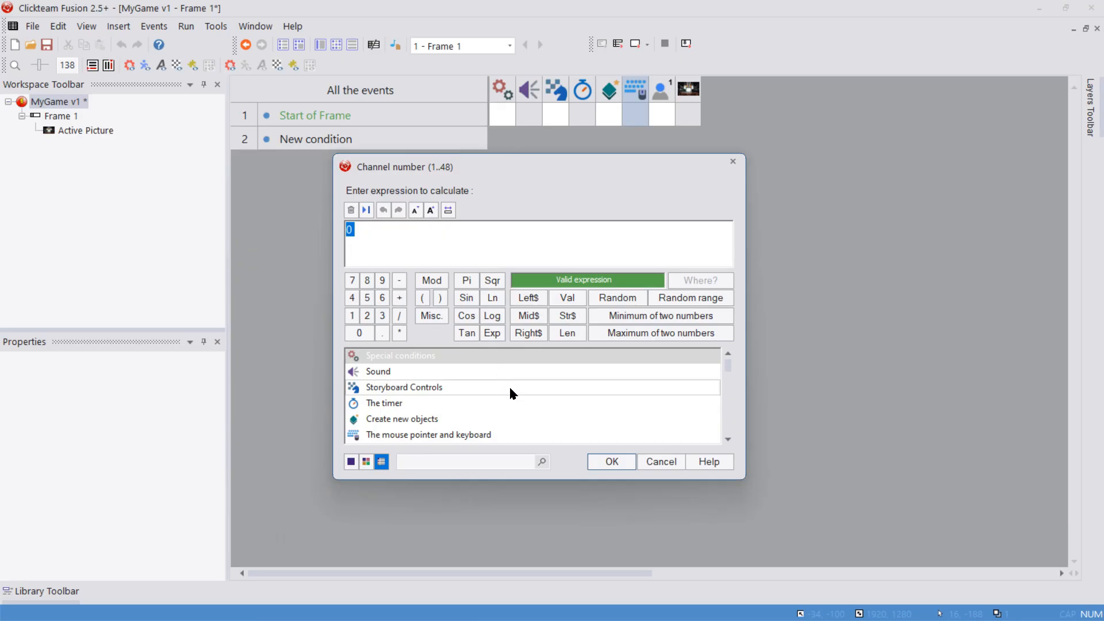
pyautogui.click(595, 457)
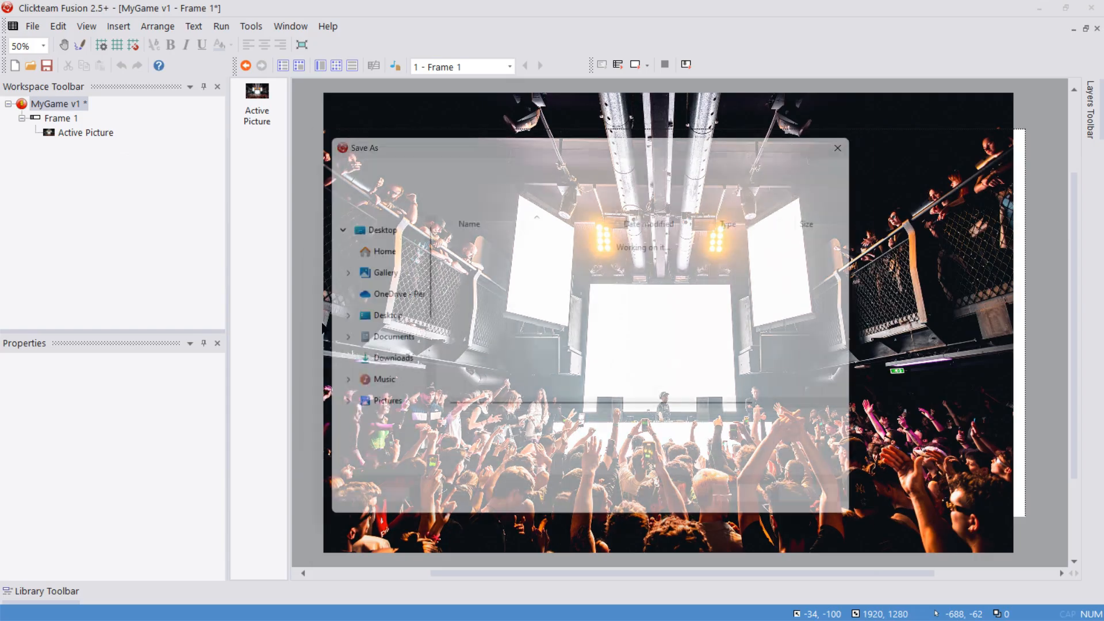
# Save the application as MyGame v5.mfa in the Current game folder and check its file size in File Explorer
pyautogui.press('Right')
pyautogui.press('BackSpace')
pyautogui.write('4')
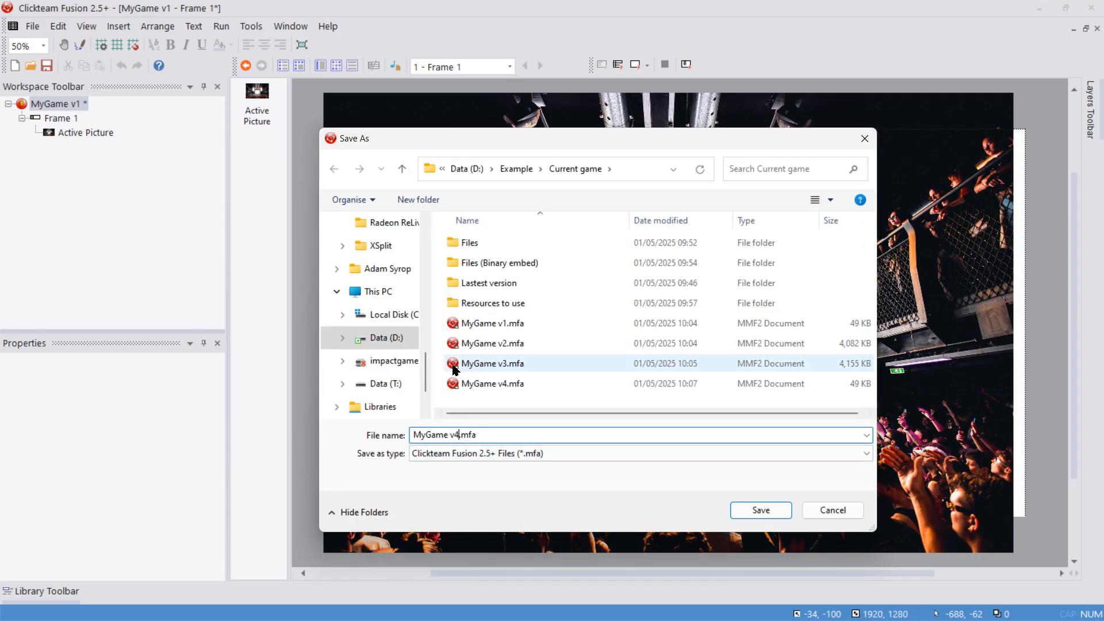
pyautogui.press('BackSpace')
pyautogui.write('5')
pyautogui.press('Return')
pyautogui.hotkey('alt', 'Tab')
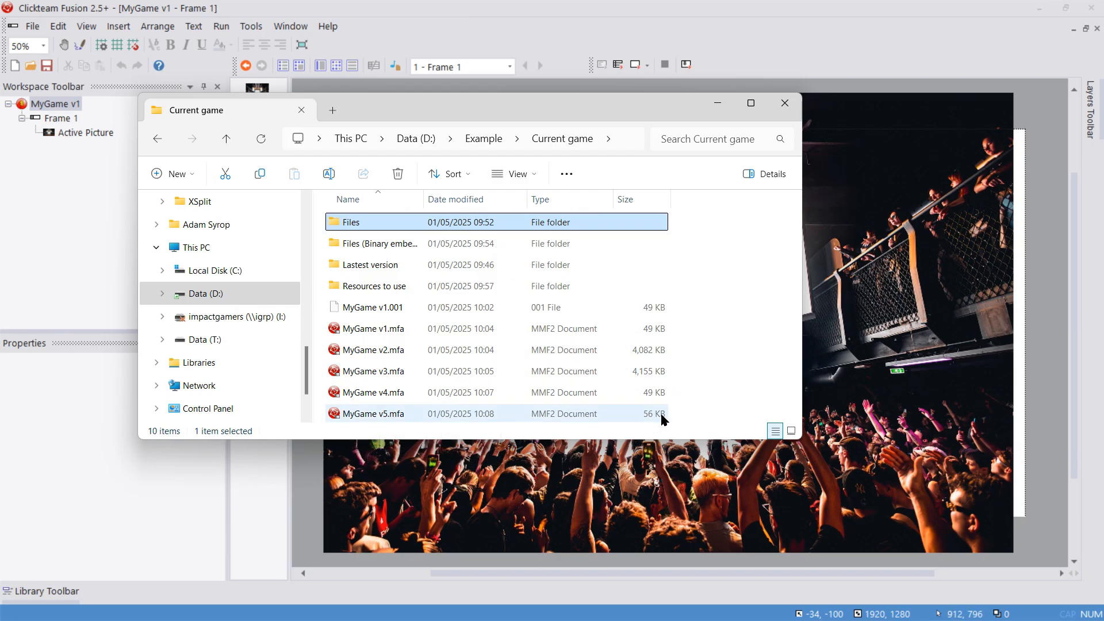
pyautogui.hotkey('alt', 'Tab')
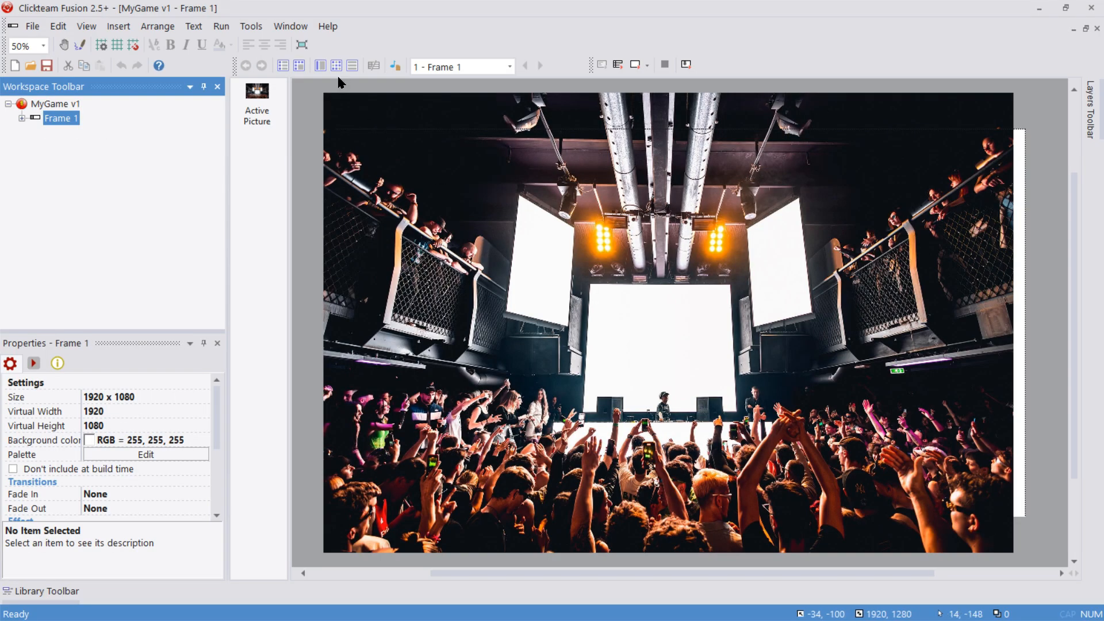
# Examine the application's Data Elements, going through its sounds, music, binary data and external files
pyautogui.click(395, 66)
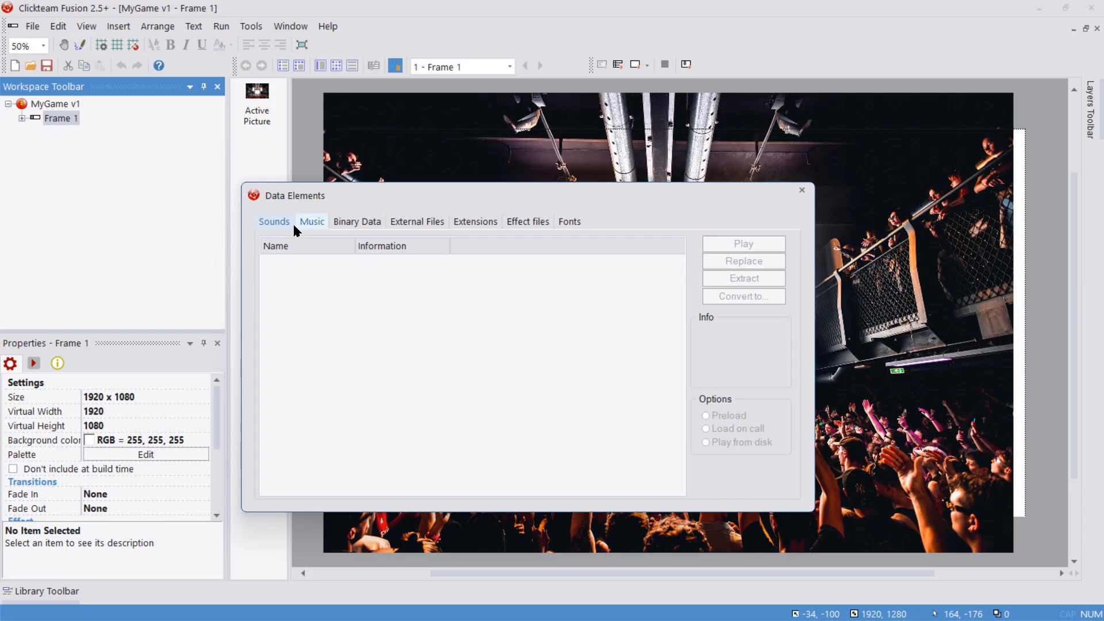
pyautogui.click(309, 223)
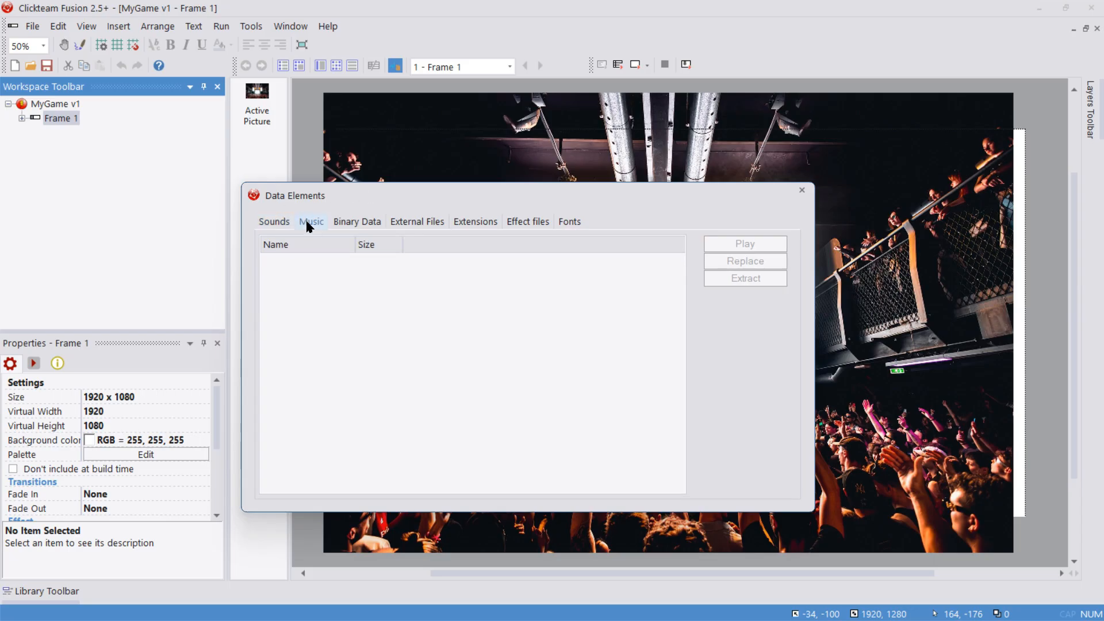
pyautogui.click(353, 226)
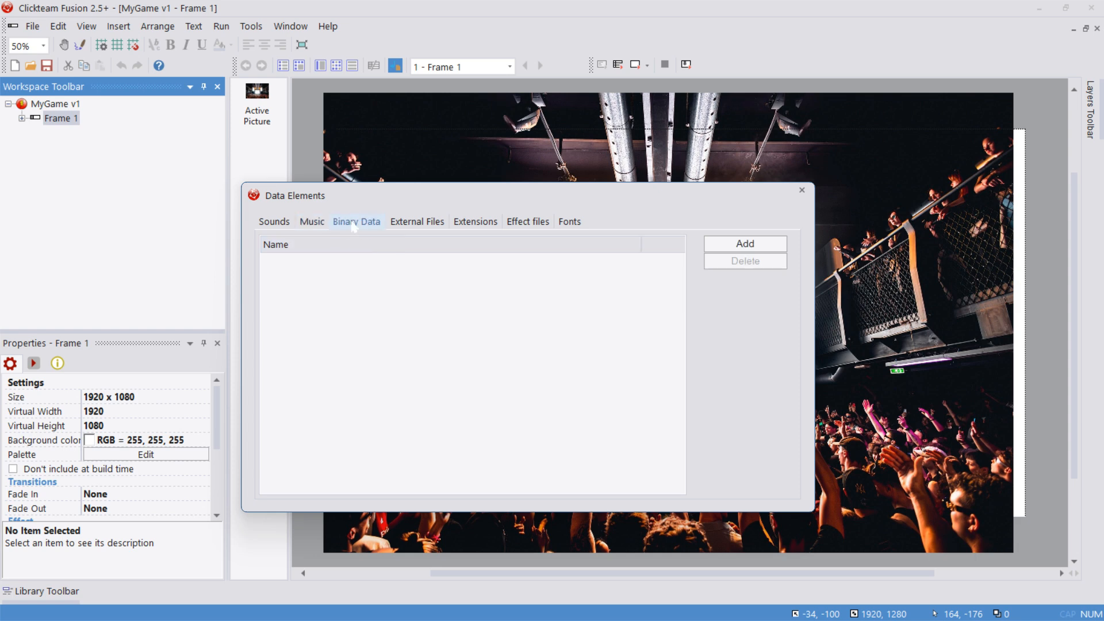
pyautogui.click(402, 223)
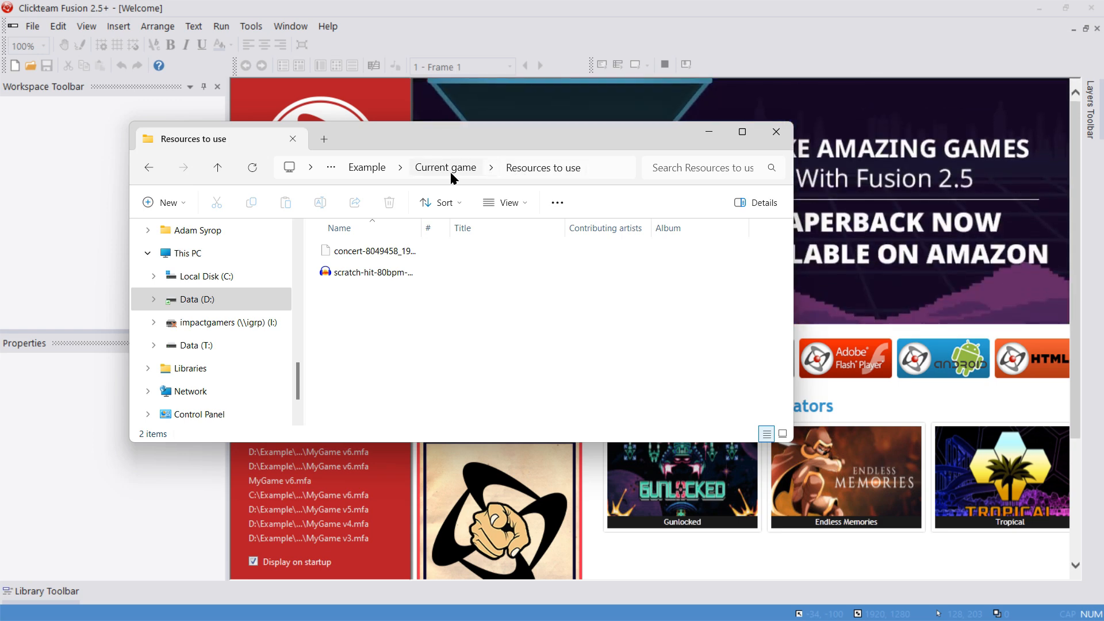
# Review the saved versions and the Resources to use folder inside Current game, and go up to the Example folder
pyautogui.click(449, 169)
pyautogui.scroll(-2, 408, 353)
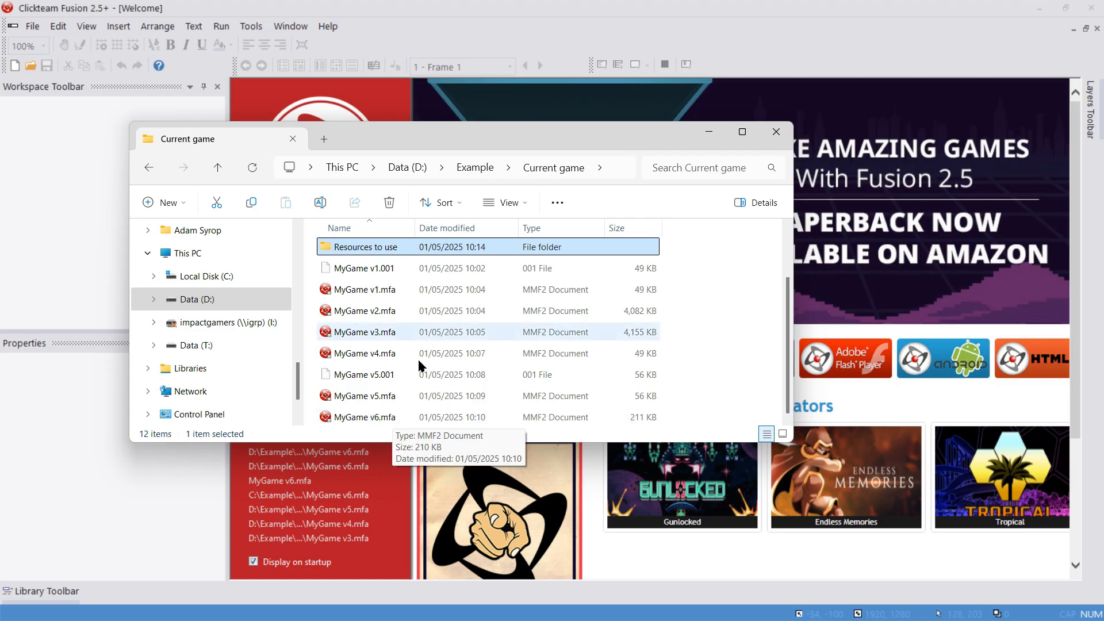
pyautogui.click(393, 248)
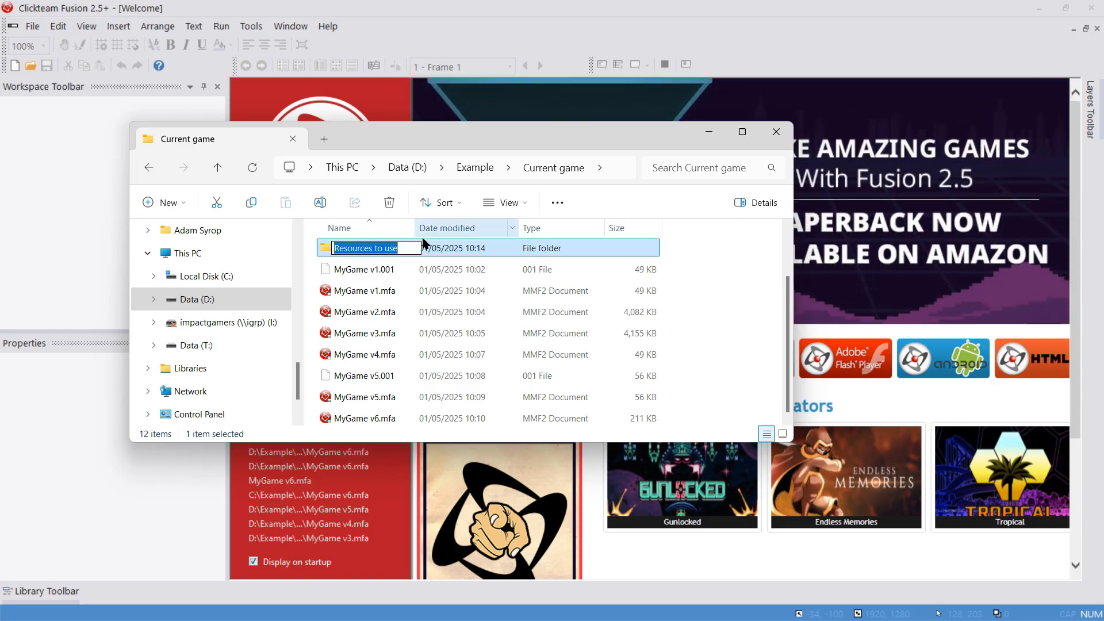
pyautogui.click(449, 255)
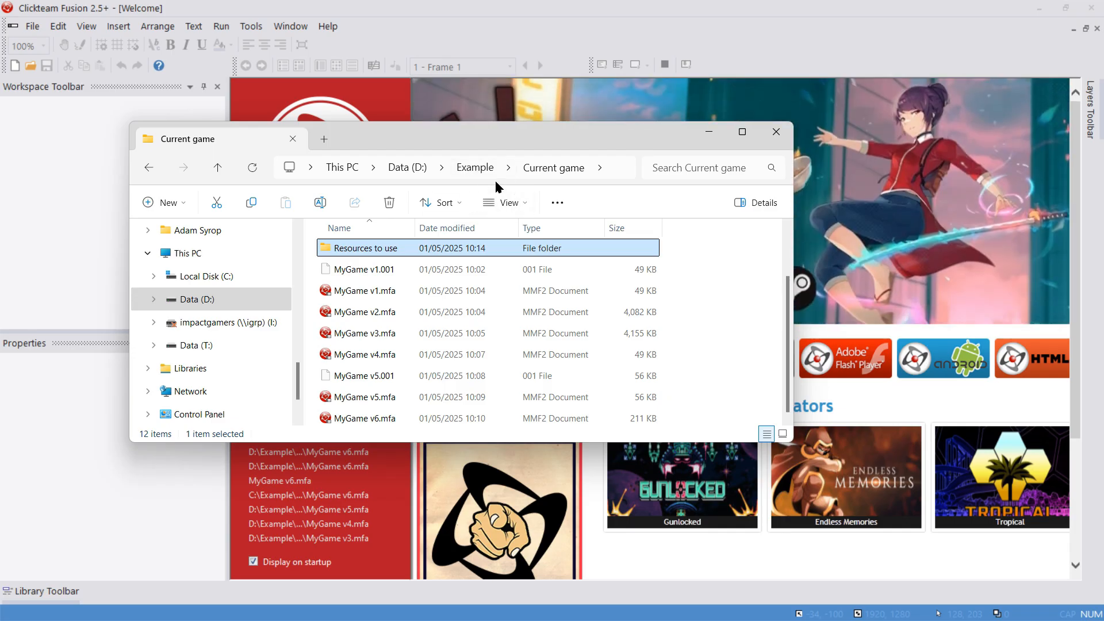
pyautogui.click(475, 168)
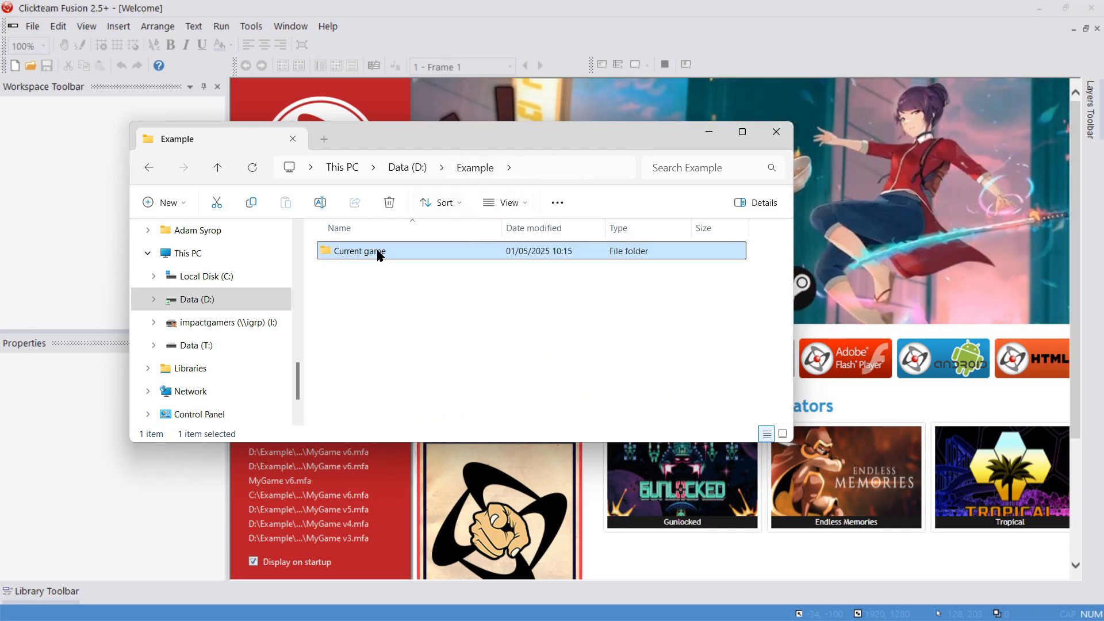
# Copy the Current game folder from D:\Example to the root of Local Disk (C:)
pyautogui.rightClick(378, 253)
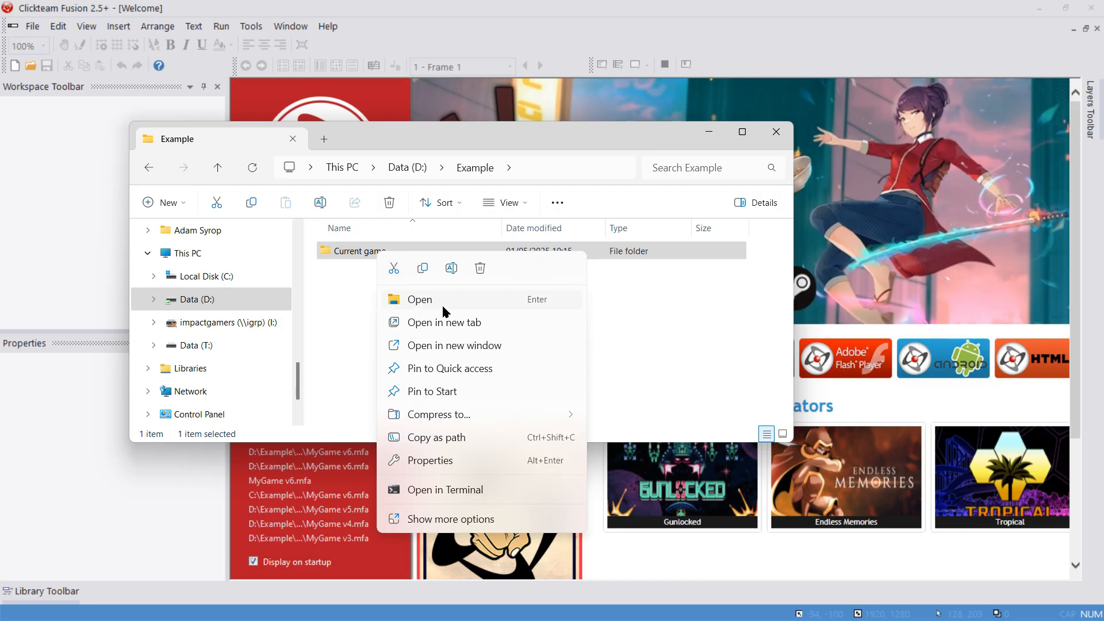
pyautogui.click(418, 270)
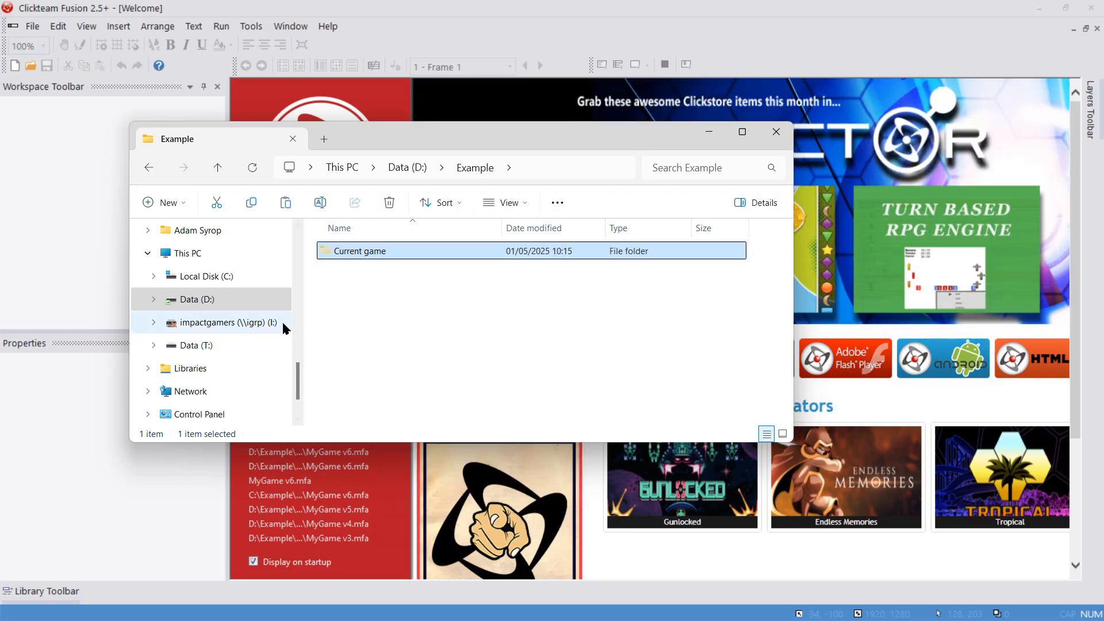
pyautogui.click(256, 276)
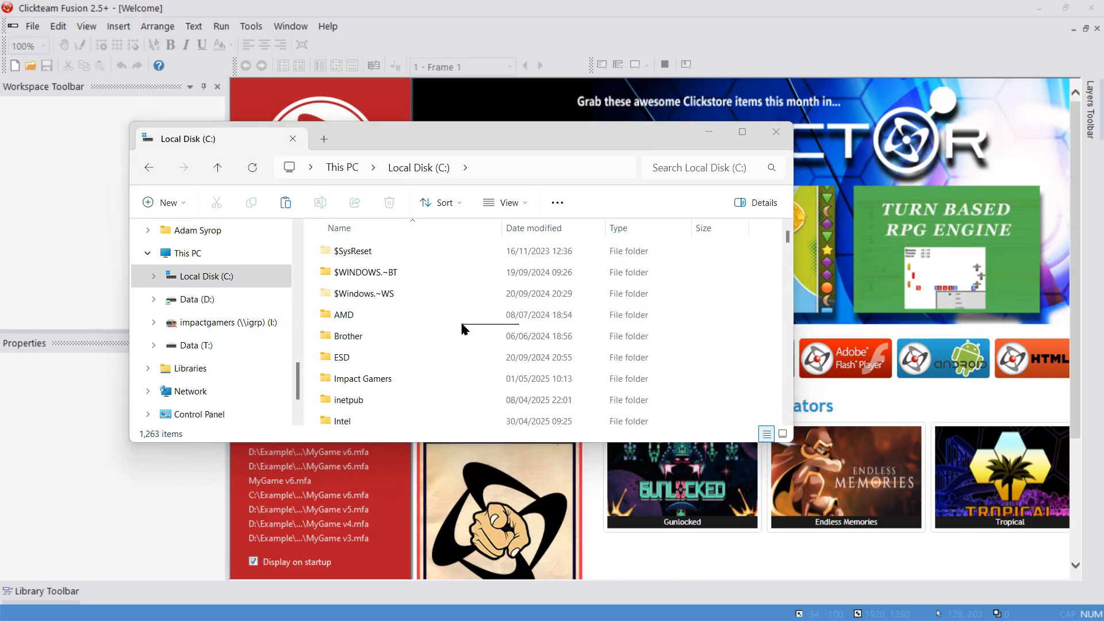
pyautogui.hotkey('ctrl', 'v')
pyautogui.click(512, 403)
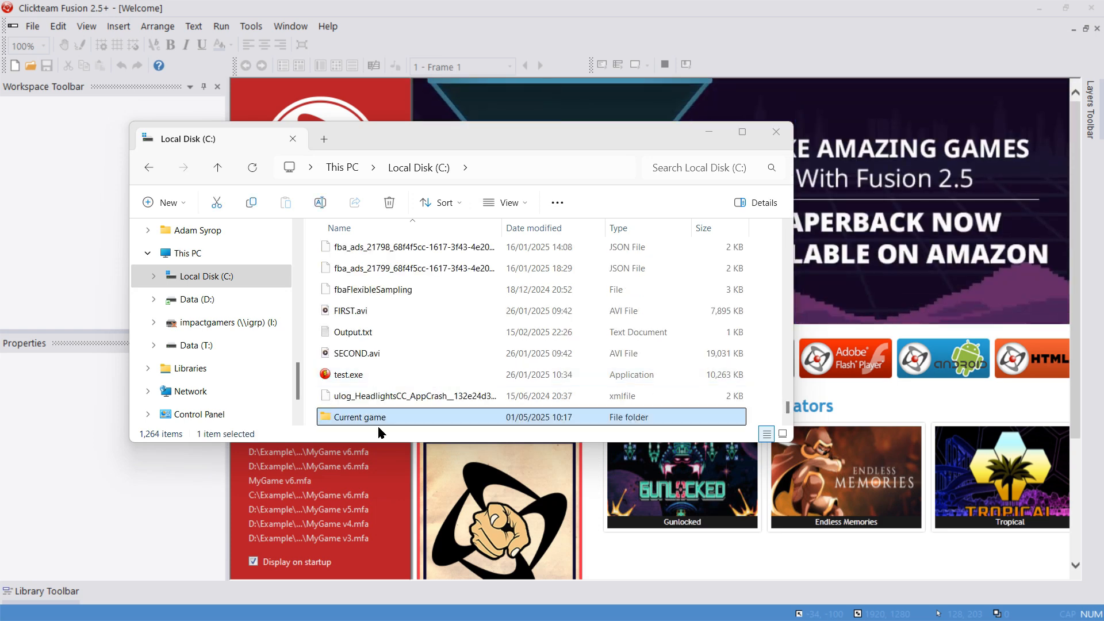
# Open MyGame v6.mfa from C:\Current game in Clickteam Fusion and check the Active Picture's file path in Frame 1
pyautogui.doubleClick(374, 422)
pyautogui.scroll(-2, 387, 360)
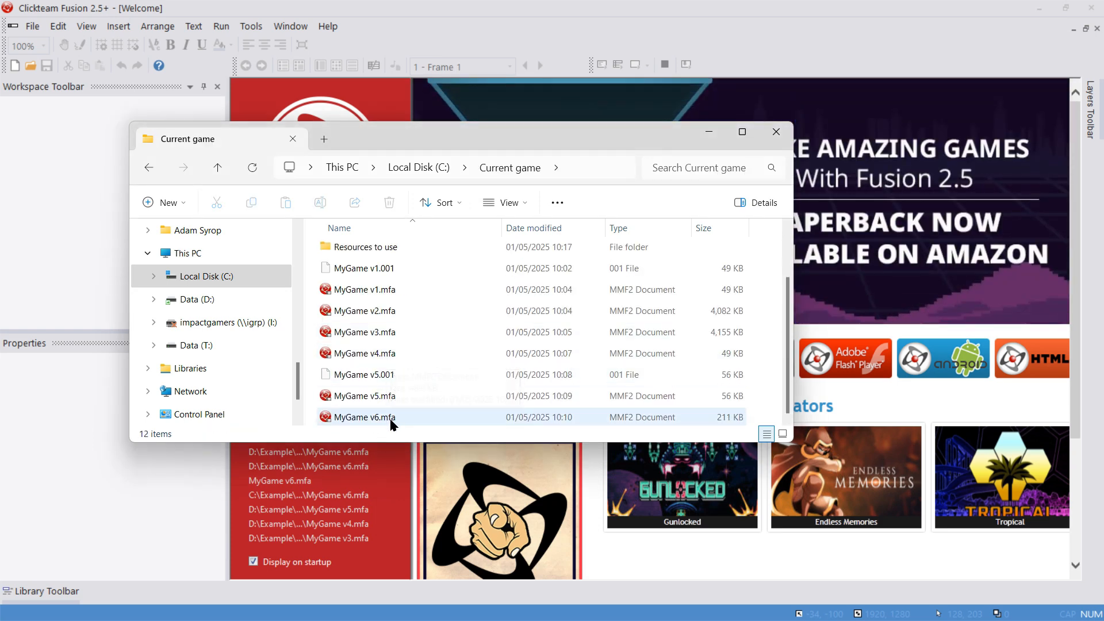
pyautogui.moveTo(386, 418); pyautogui.dragTo(54, 155)
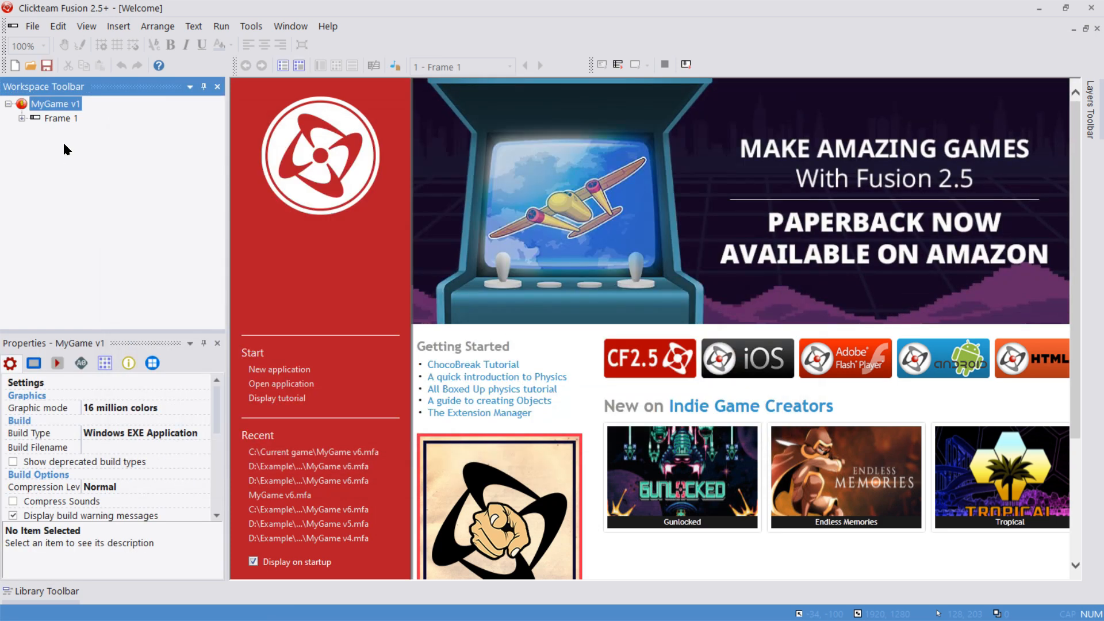
pyautogui.click(60, 118)
pyautogui.doubleClick(59, 117)
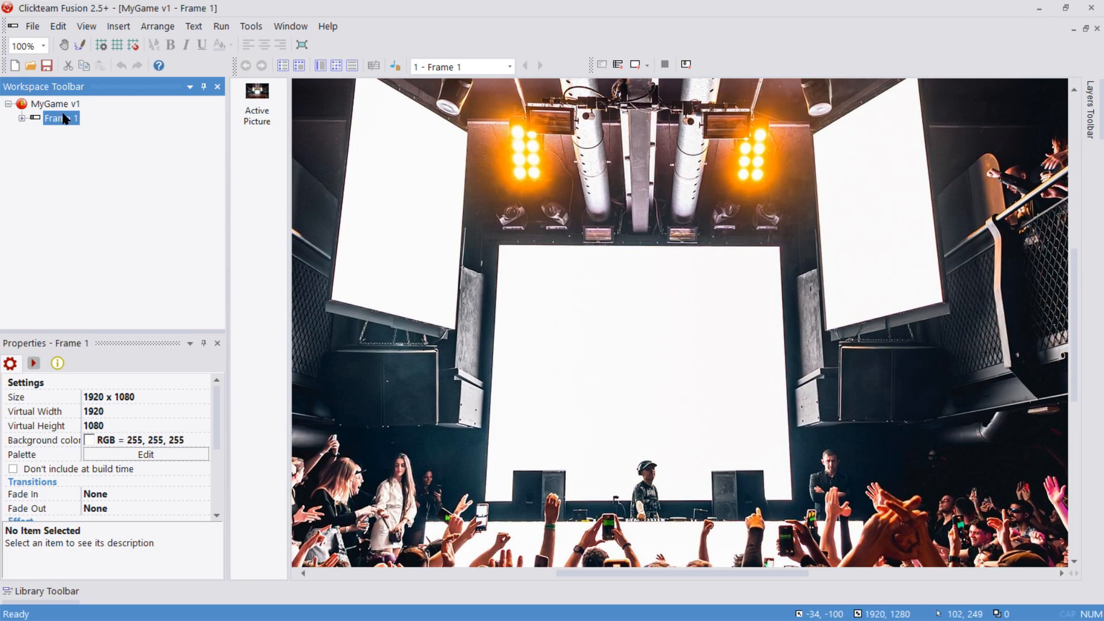
pyautogui.click(361, 135)
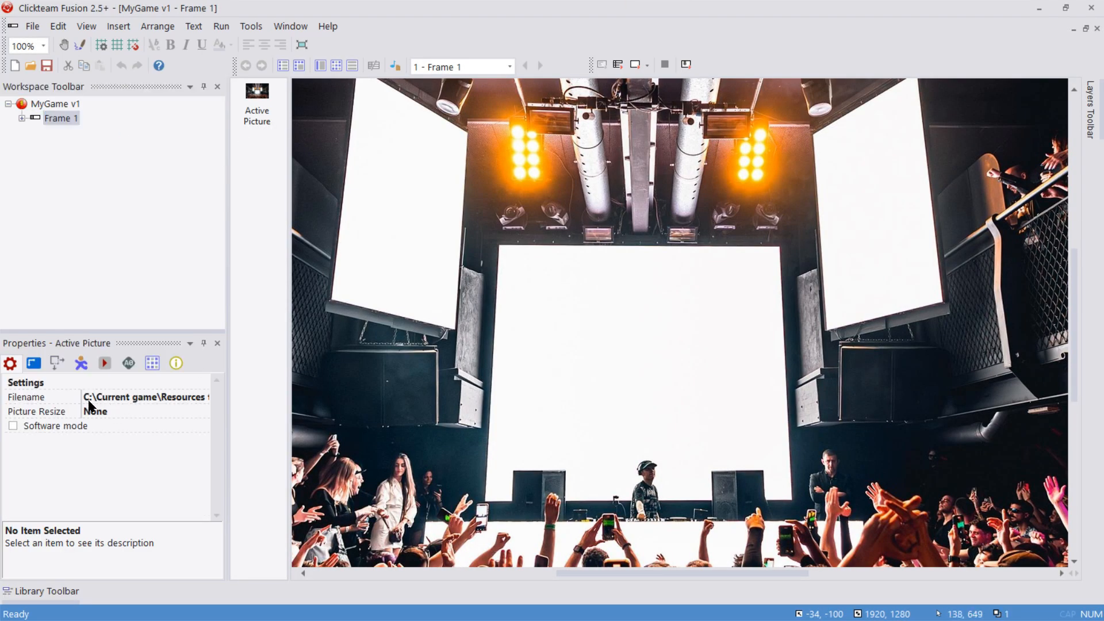
pyautogui.moveTo(226, 409); pyautogui.dragTo(339, 410)
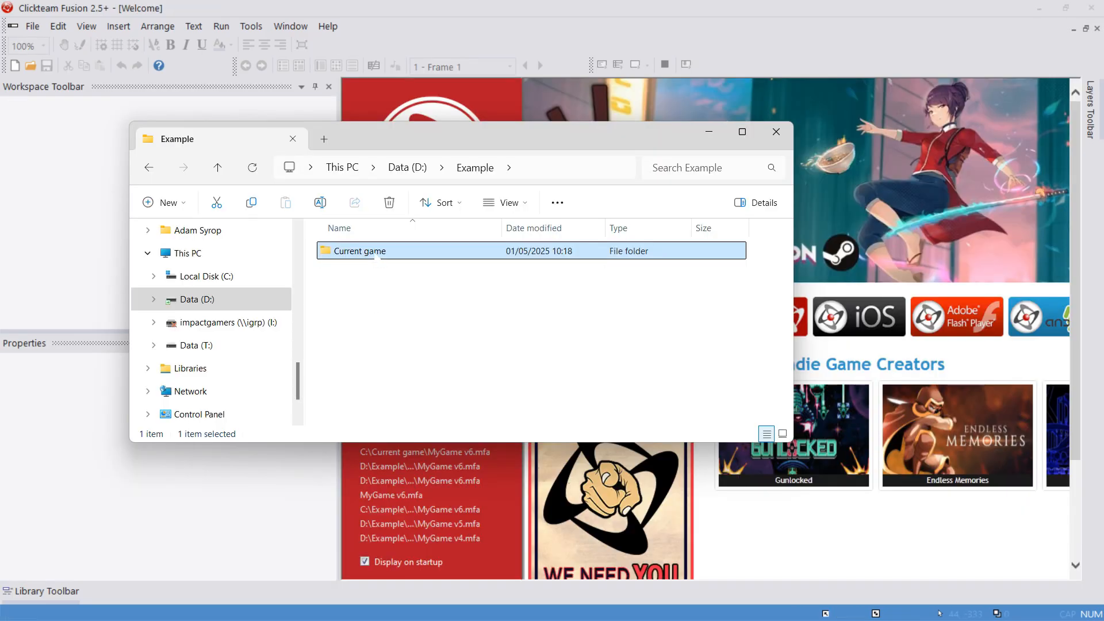
# Open MyGame v6.mfa from D:\Example\Current game and check the file path of Frame 1's Active Picture
pyautogui.doubleClick(362, 249)
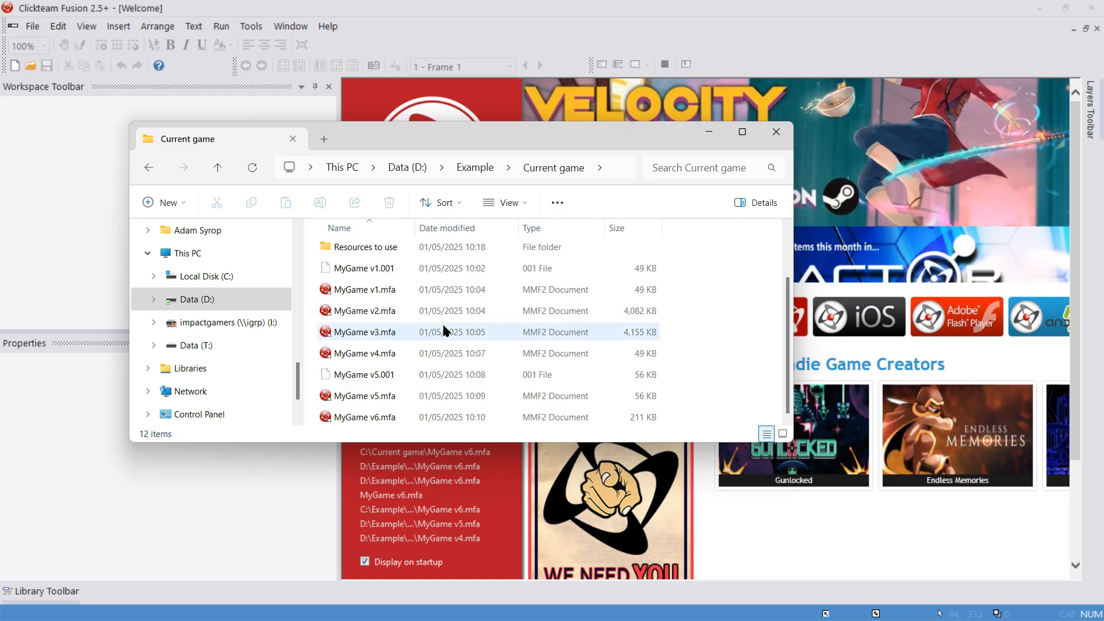
pyautogui.moveTo(399, 418); pyautogui.dragTo(443, 423)
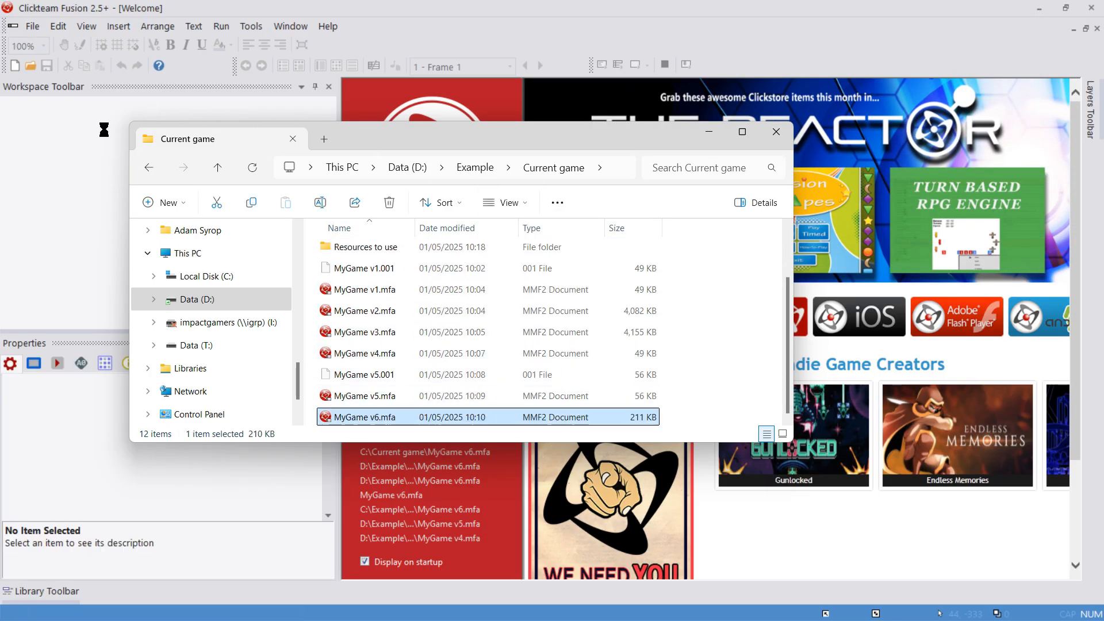
pyautogui.doubleClick(55, 118)
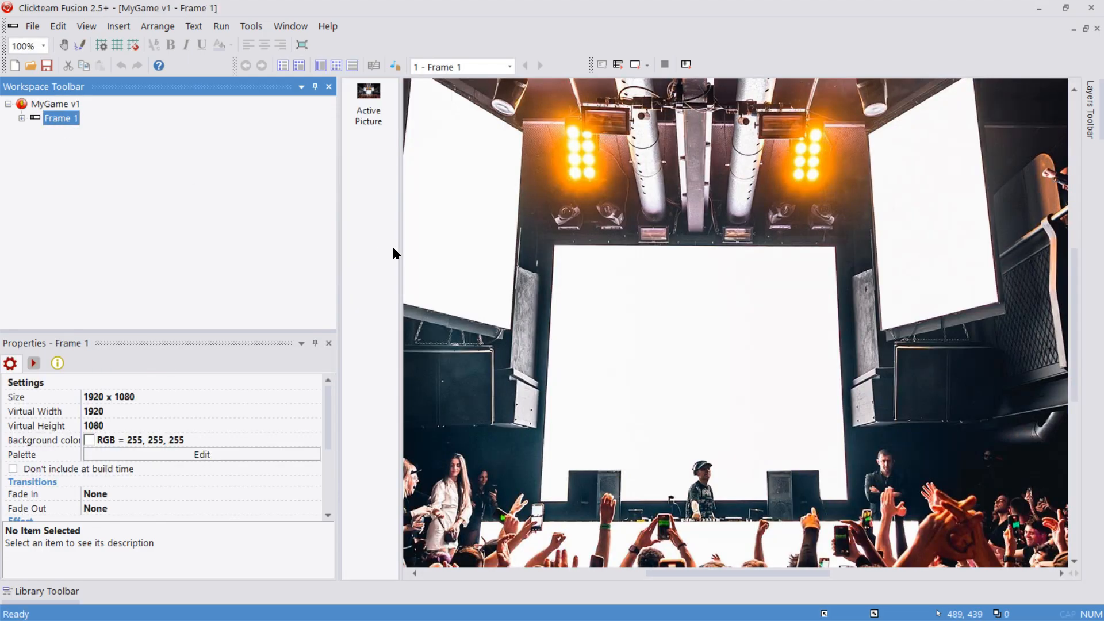
pyautogui.click(519, 232)
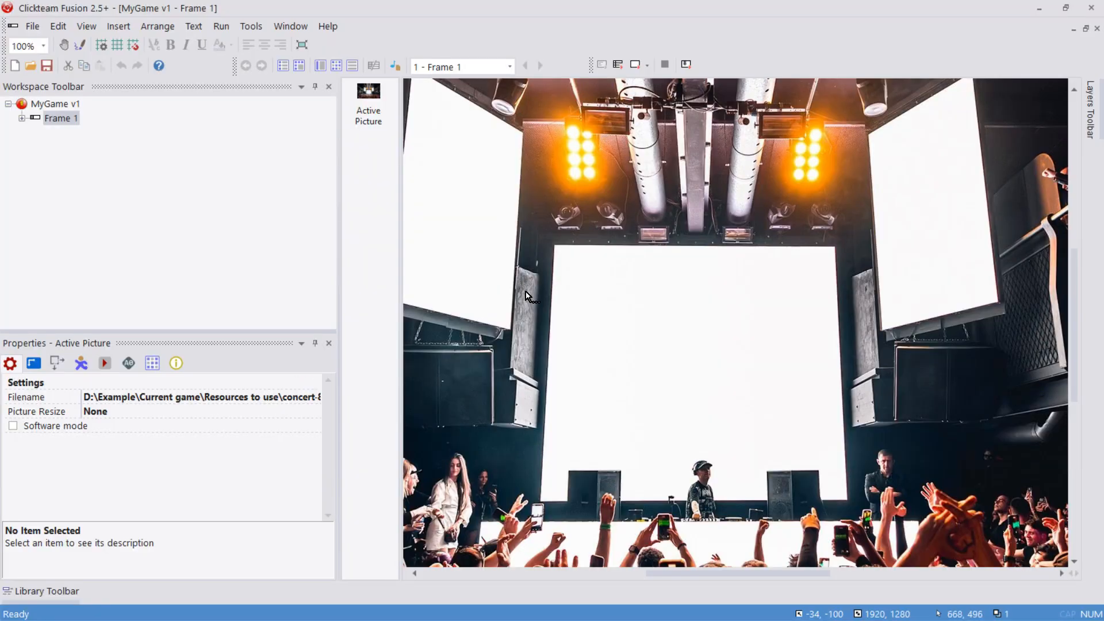
# Insert a second Active Picture in Frame 1 using stop-sign-1700710_1280.png from Downloads, and move it to about 544, 162
pyautogui.scroll(5, 512, 178)
pyautogui.scroll(3, 511, 167)
pyautogui.doubleClick(509, 154)
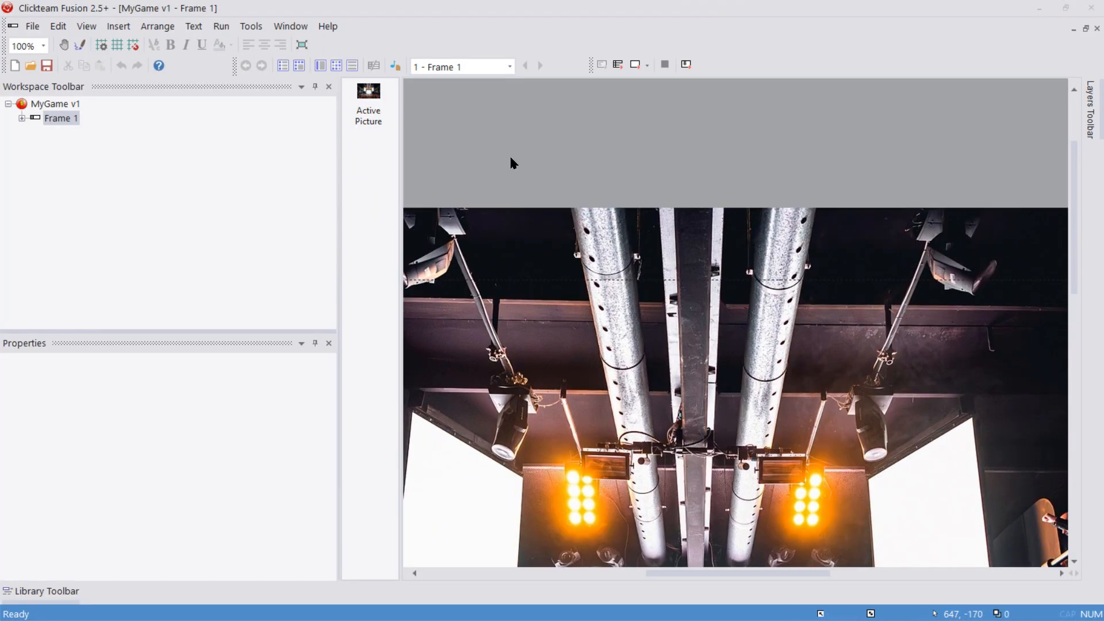
pyautogui.doubleClick(458, 337)
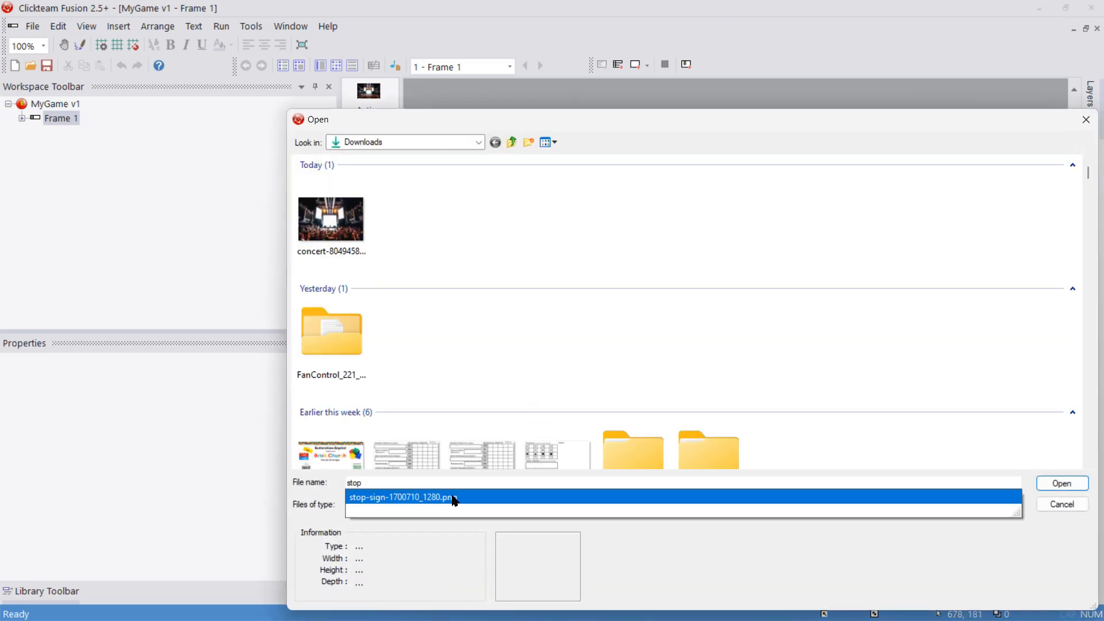
pyautogui.click(453, 497)
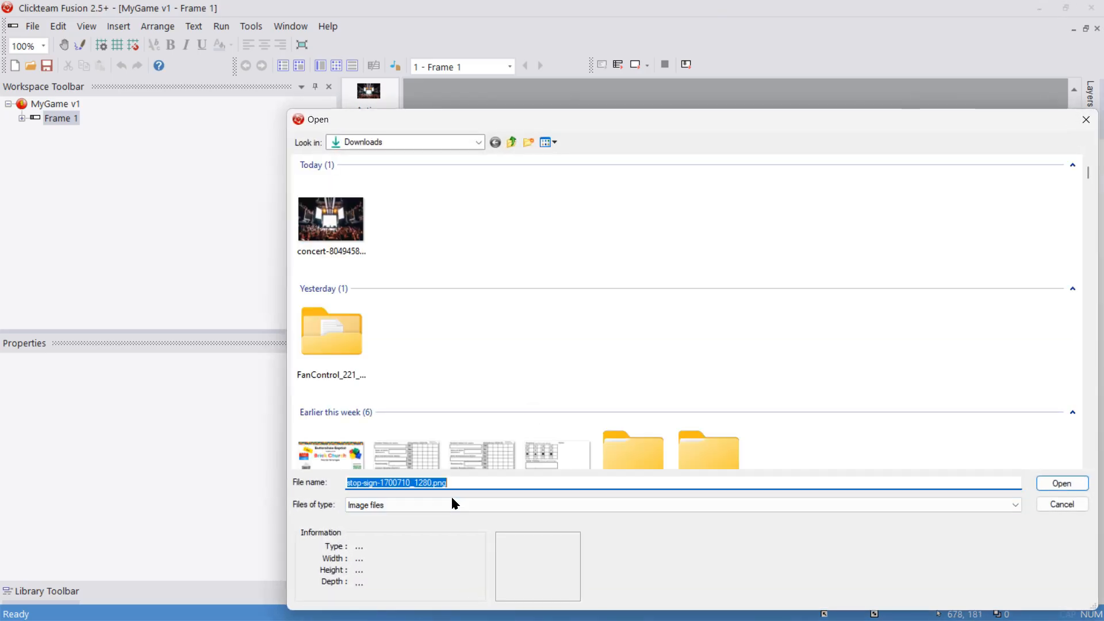
pyautogui.click(1058, 485)
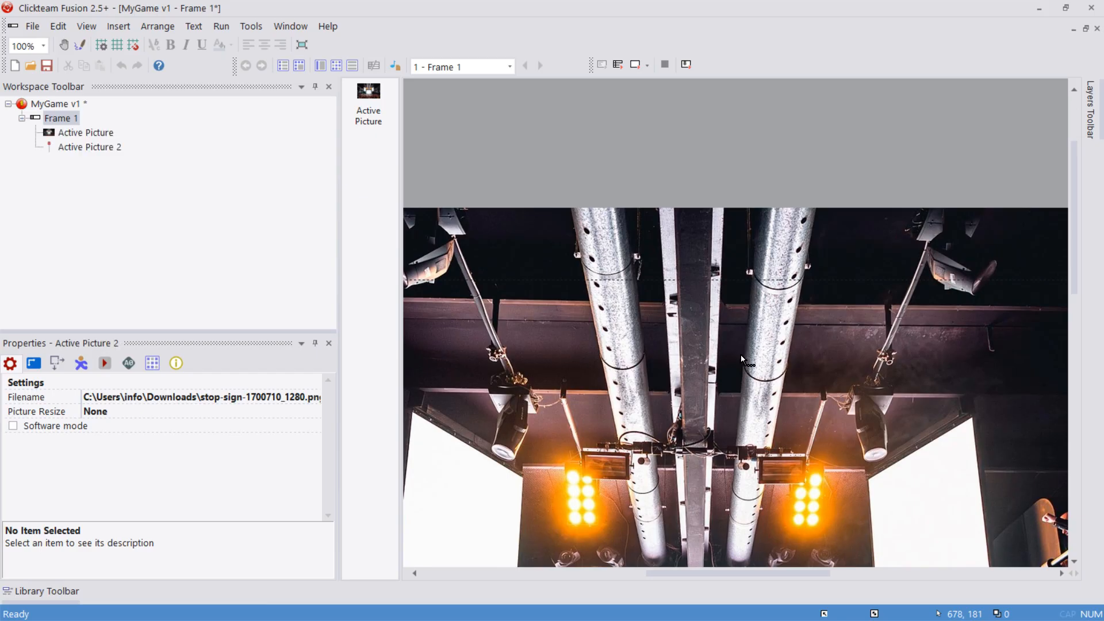
pyautogui.scroll(-3, 828, 300)
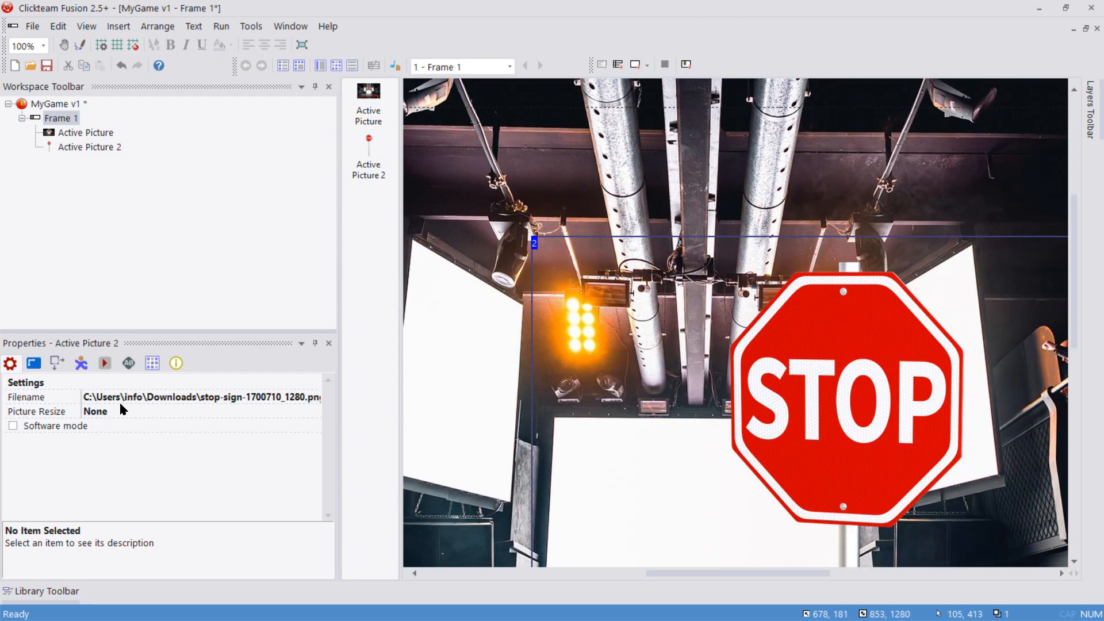
pyautogui.moveTo(734, 406); pyautogui.dragTo(637, 393)
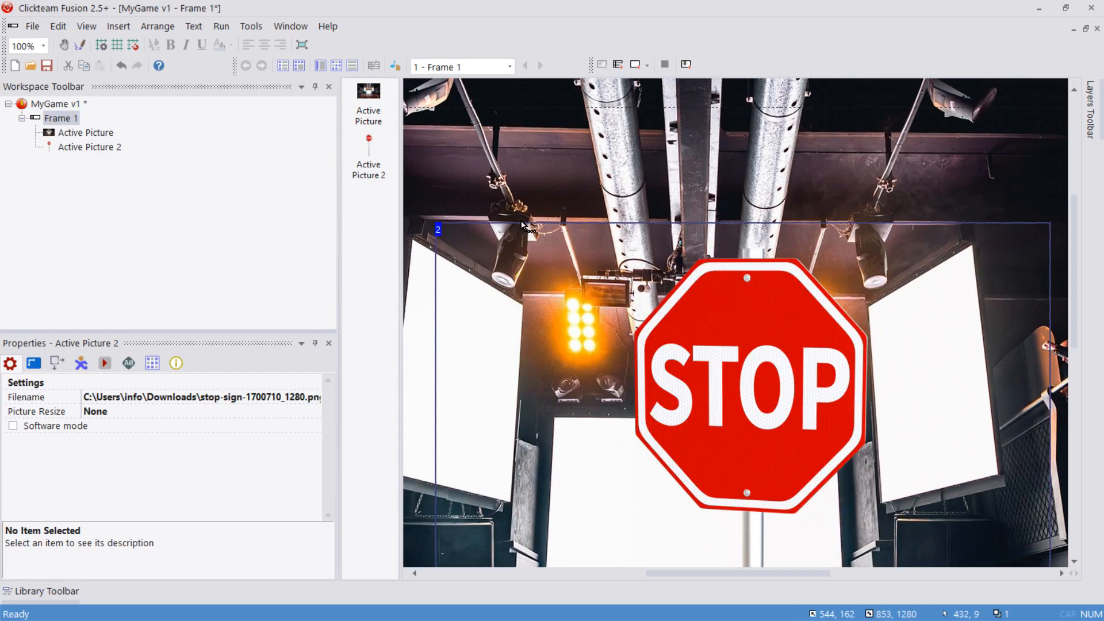
# Save the application as MyGame v7.mfa in the D:\Example\Current game folder
pyautogui.click(33, 26)
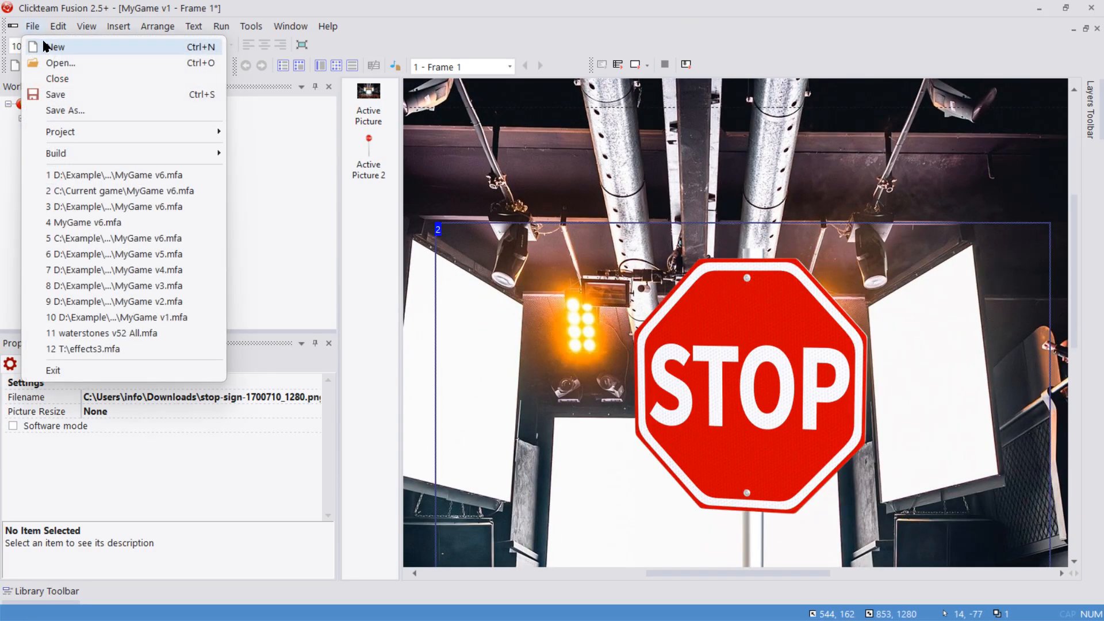
pyautogui.click(65, 110)
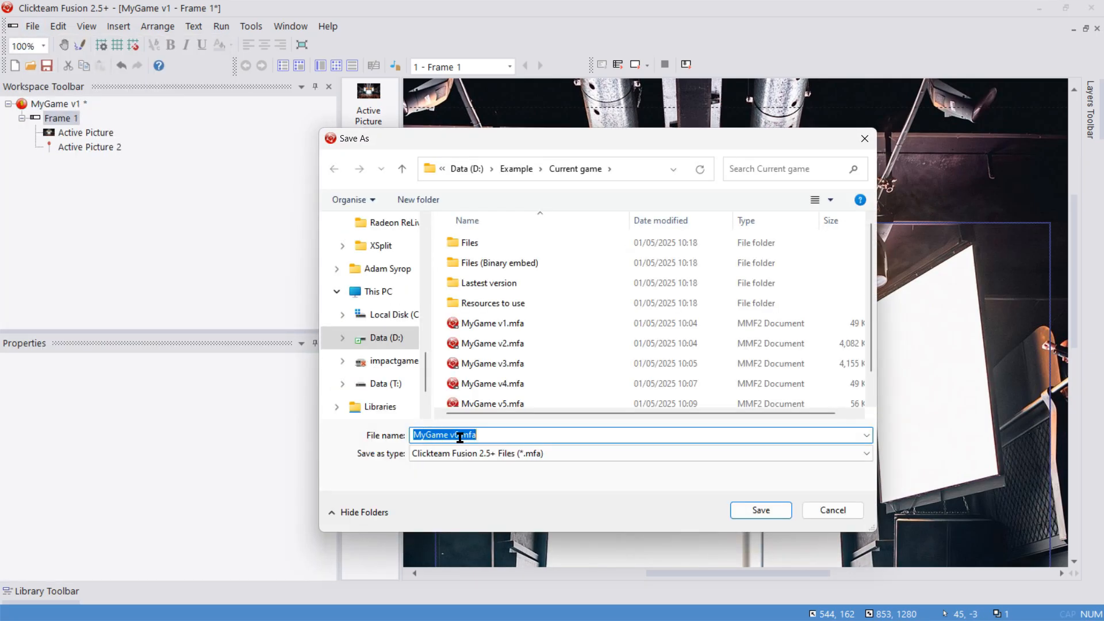
pyautogui.click(458, 436)
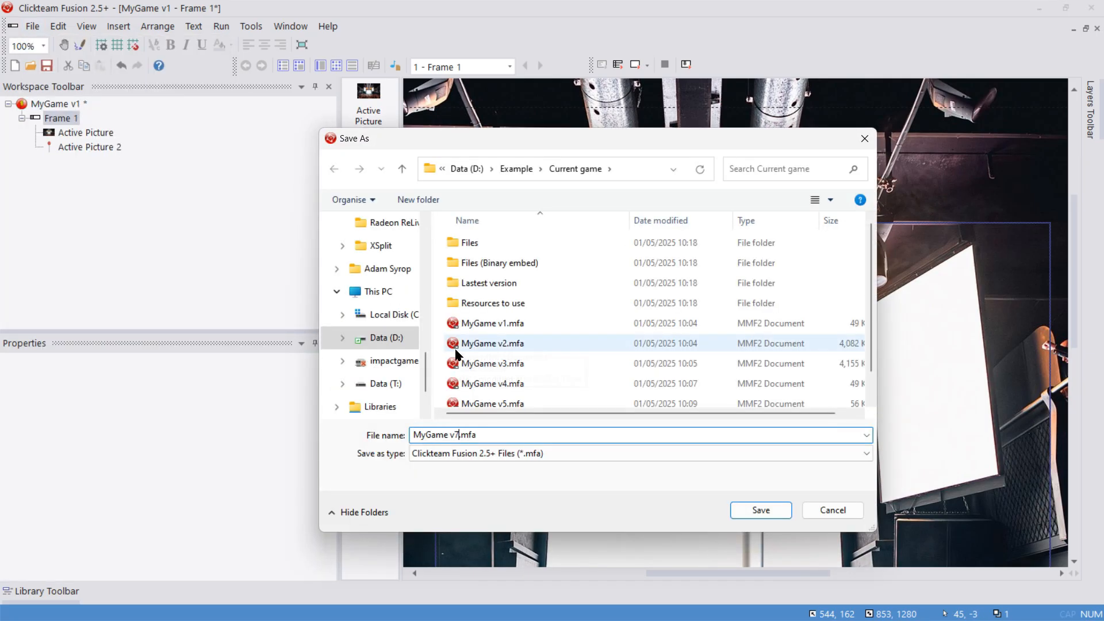
pyautogui.press('Return')
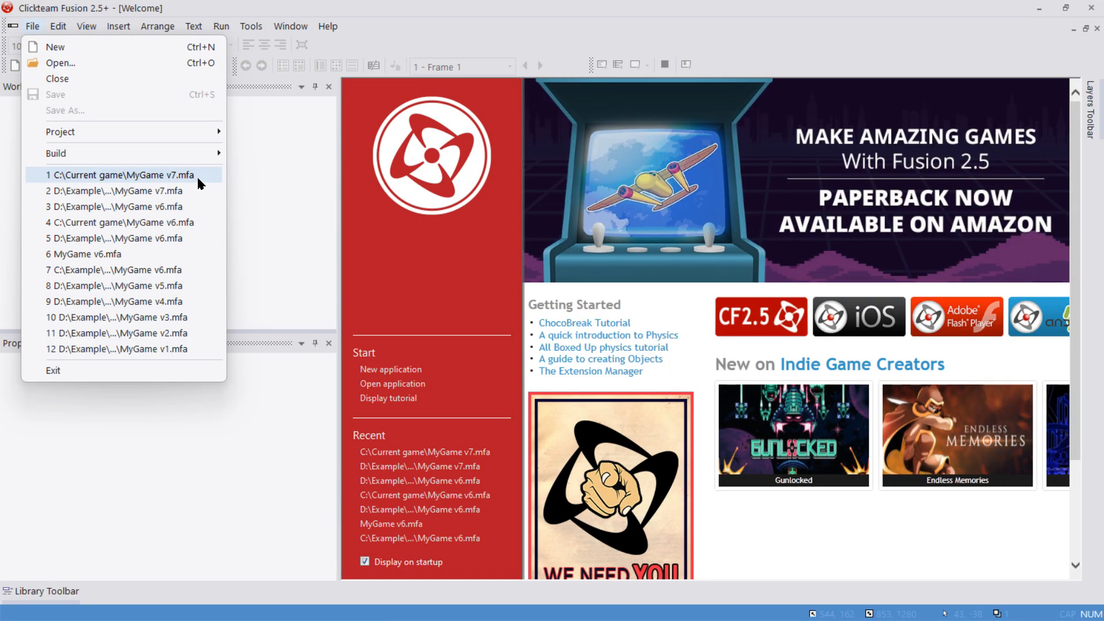
# Open C:\Current game\MyGame v7.mfa, ignoring all missing-file messages, and move Active Picture 2 in Frame 1 to about 532, -8
pyautogui.click(197, 175)
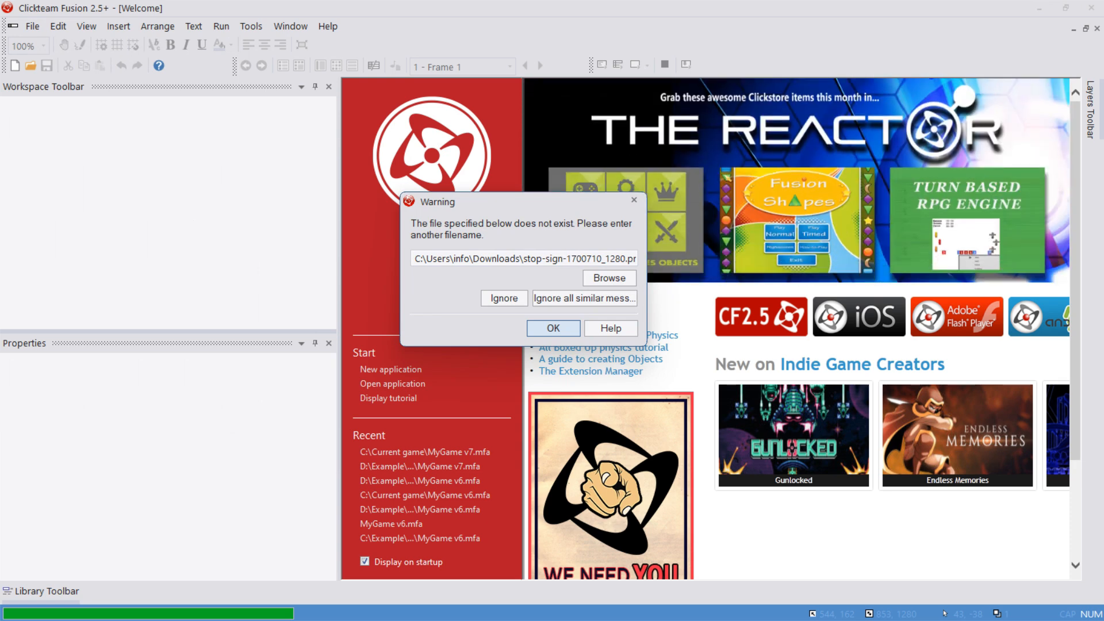
pyautogui.click(540, 302)
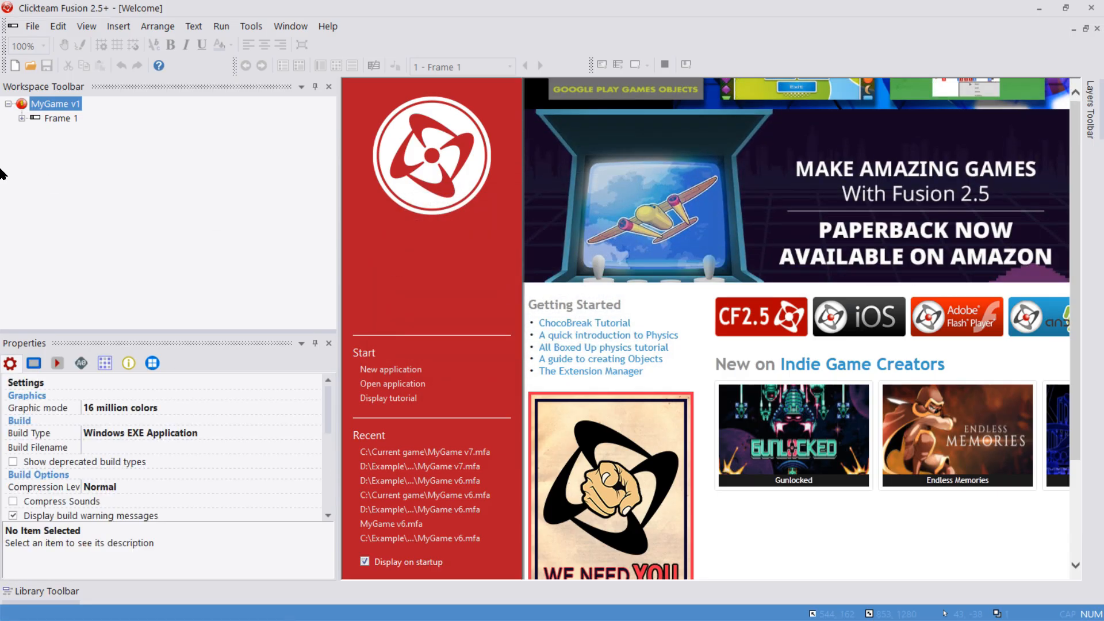
pyautogui.doubleClick(46, 118)
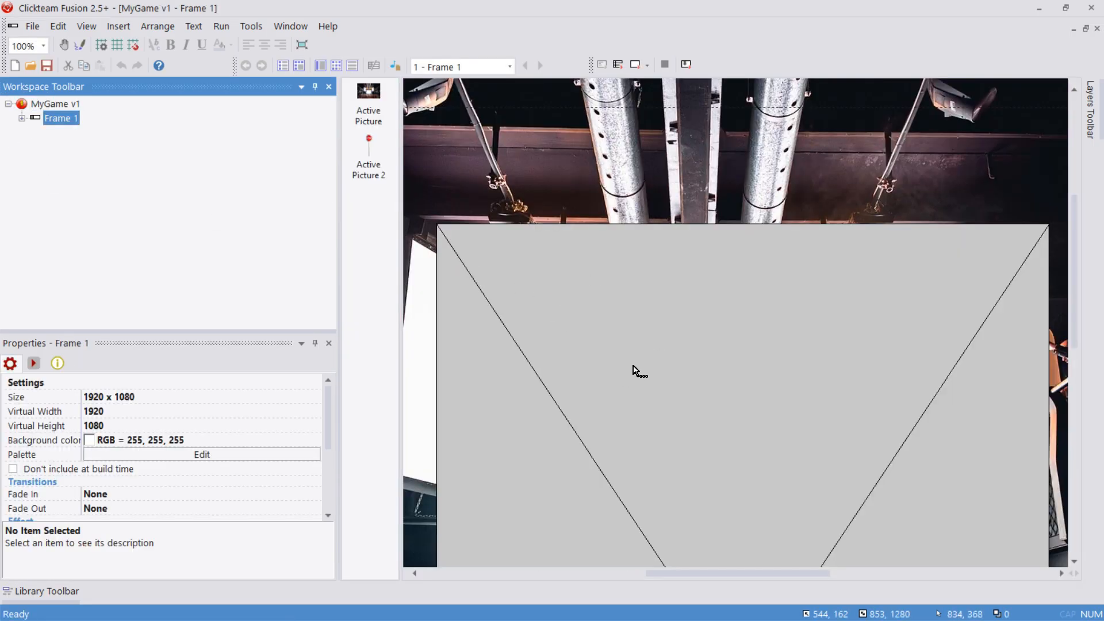
pyautogui.moveTo(831, 390); pyautogui.dragTo(838, 347)
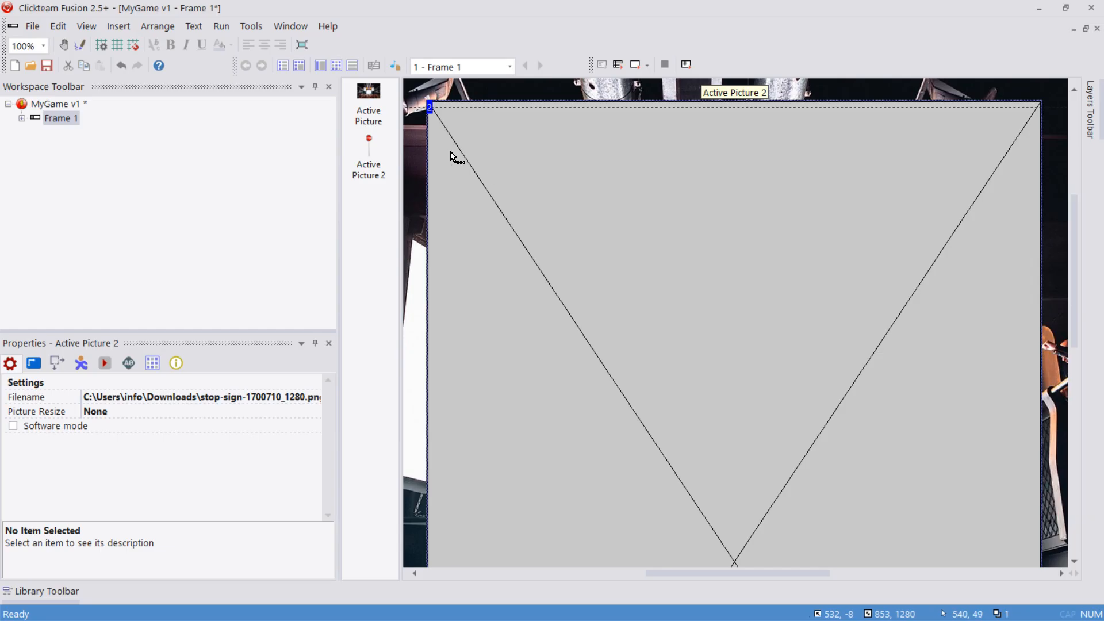
# Check the application's external files in Data Elements, and open the Current game folder inside Example in File Explorer
pyautogui.click(396, 68)
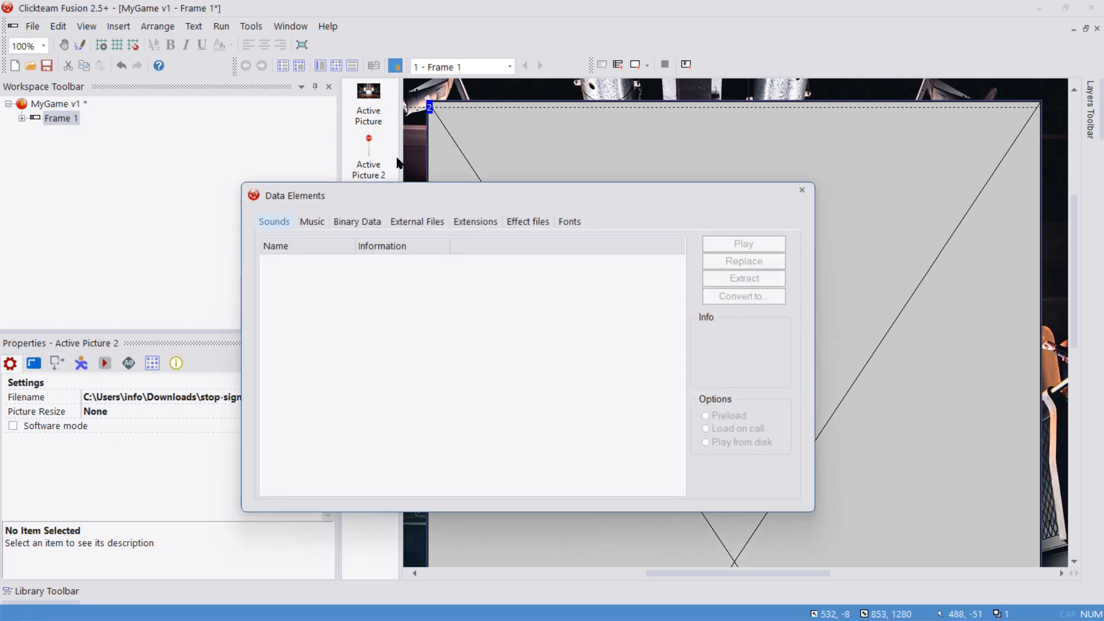
pyautogui.click(395, 225)
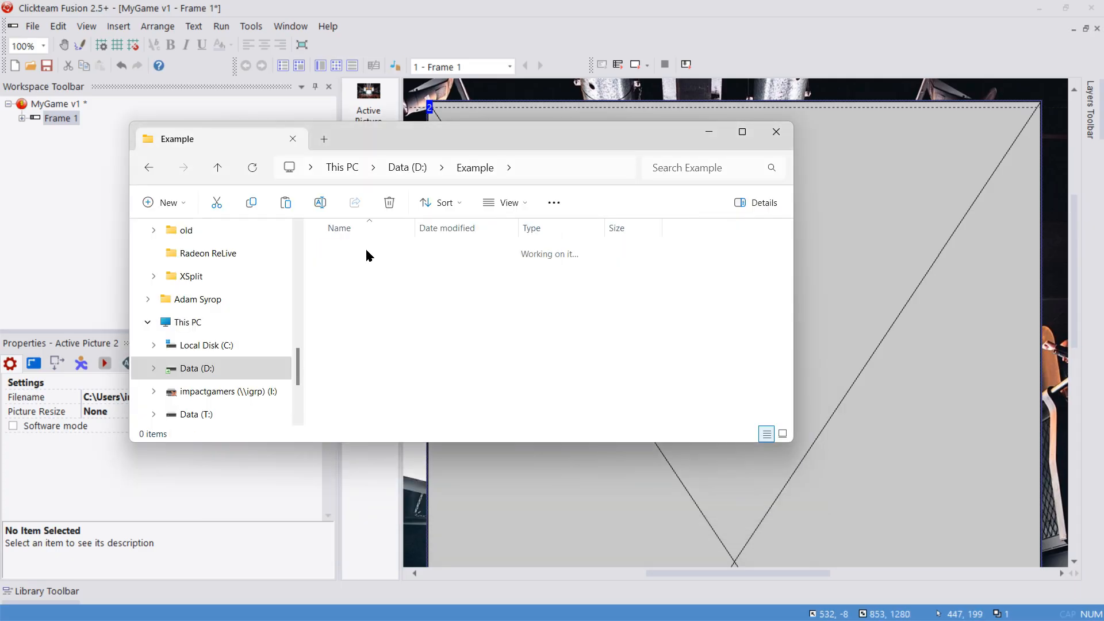
pyautogui.doubleClick(367, 253)
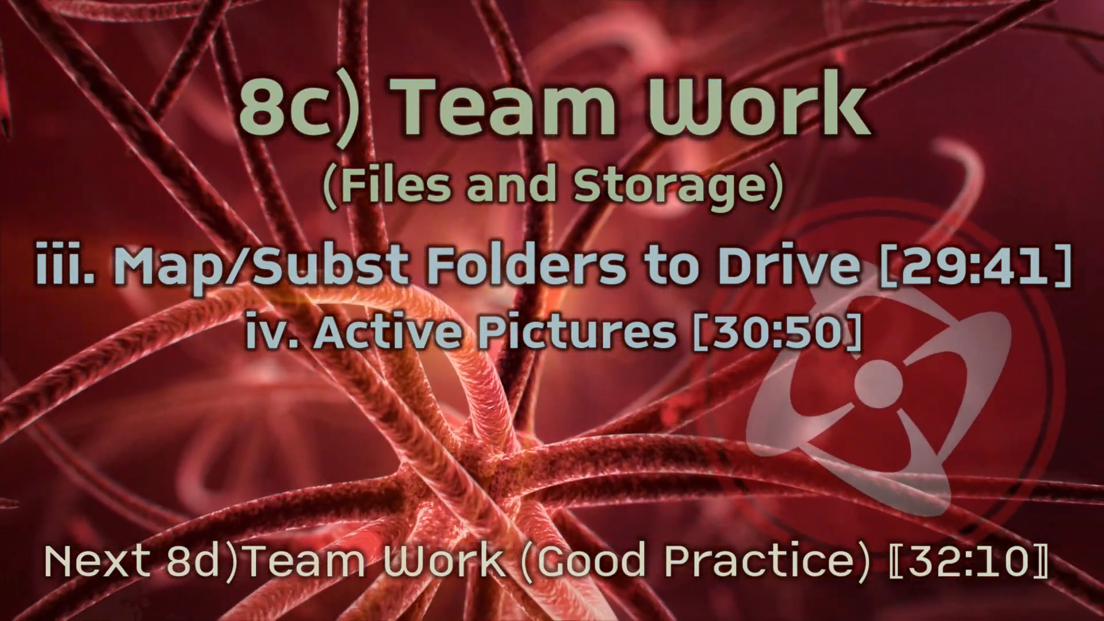
# Share the Teamwork Games folder on drive F: through Advanced Sharing, allowing Everyone Full Control
pyautogui.rightClick(365, 208)
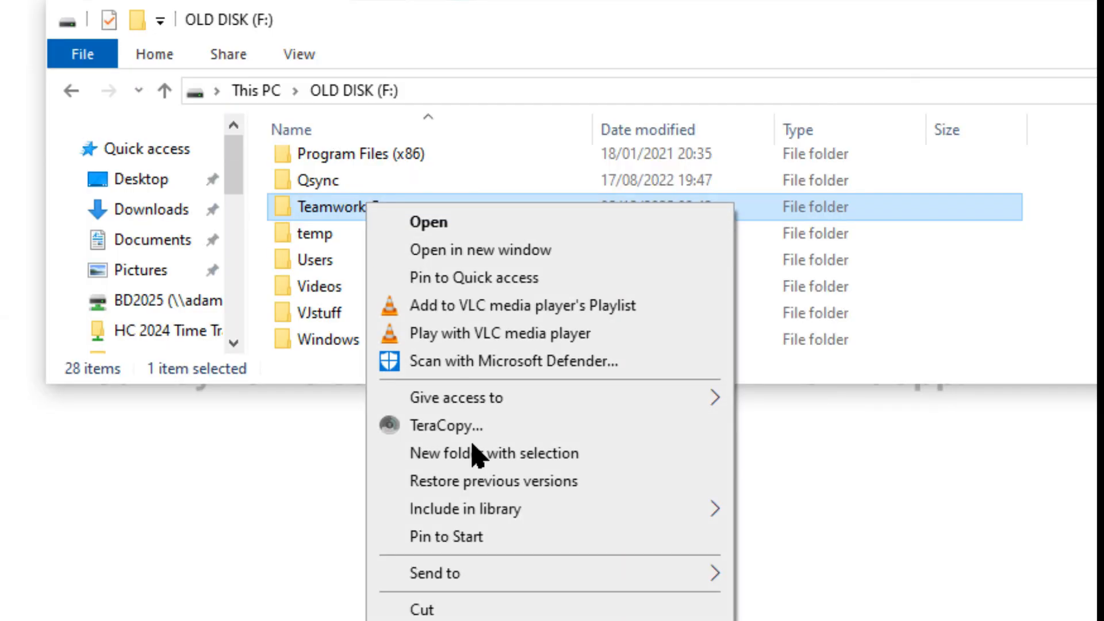
pyautogui.press('r')
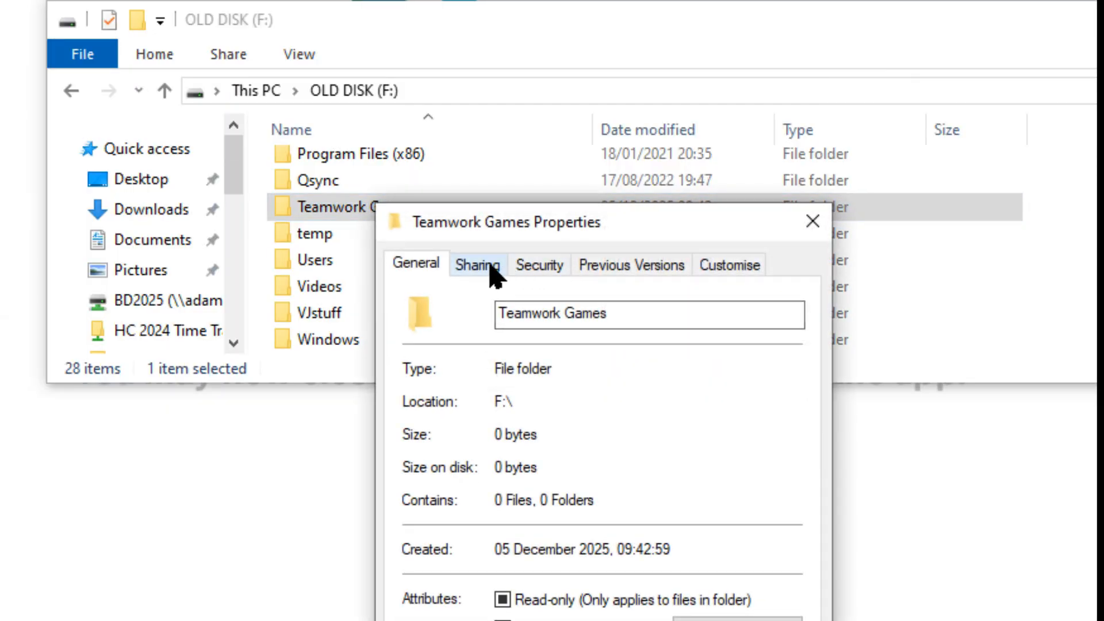
pyautogui.click(483, 266)
pyautogui.click(348, 101)
pyautogui.click(413, 402)
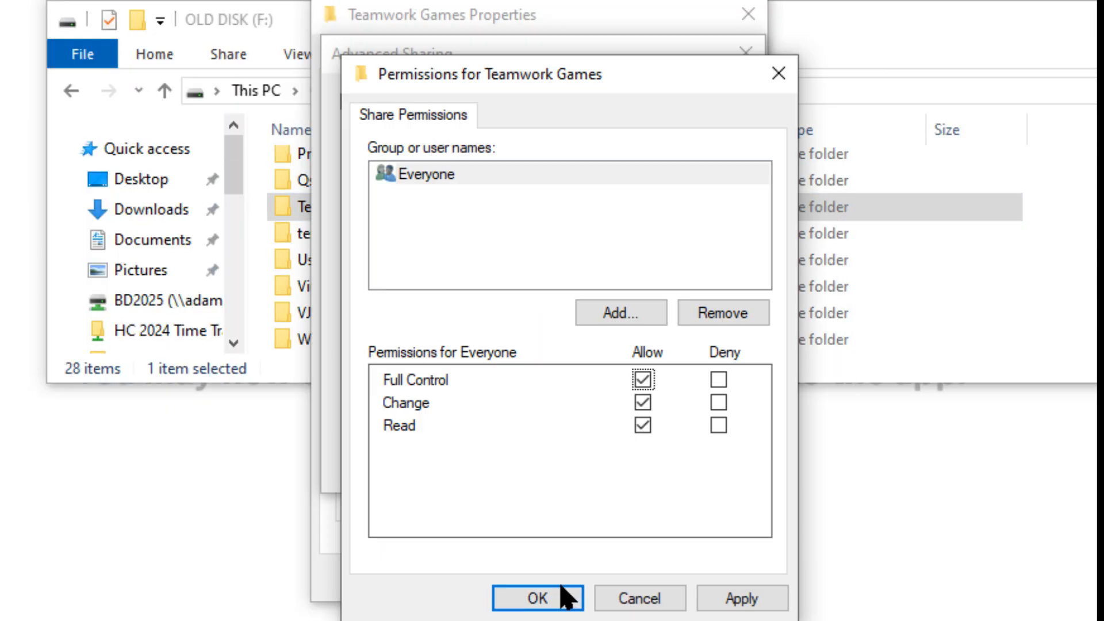
pyautogui.click(560, 596)
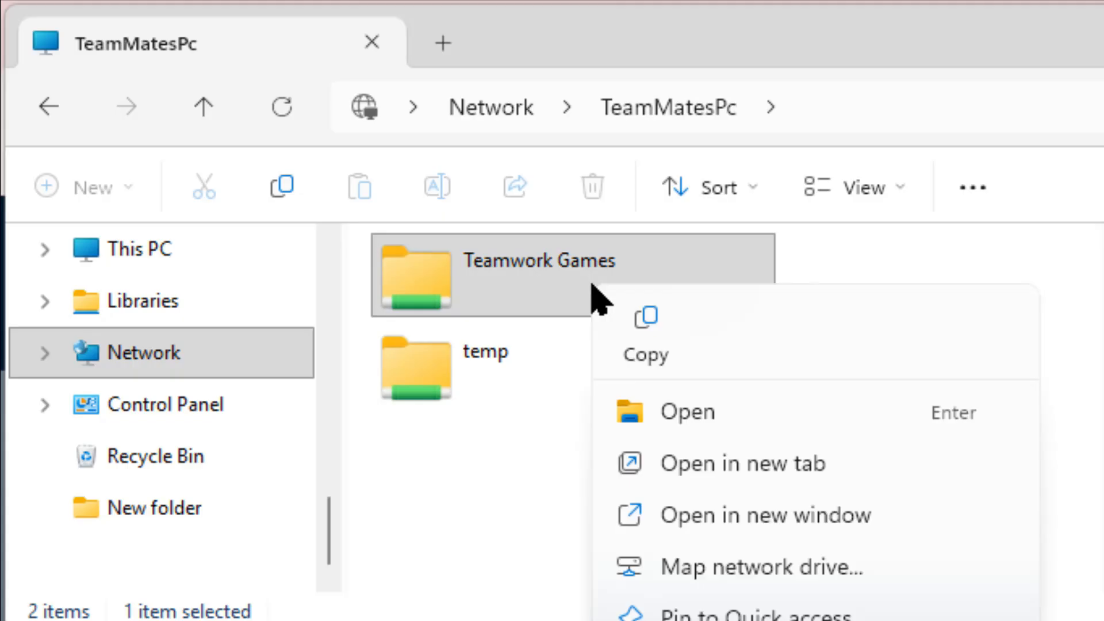
# Map the Teamwork Games network folder on TeamMatesPc to drive G: with reconnection at sign-in, and open drive G: in File Explorer
pyautogui.click(780, 580)
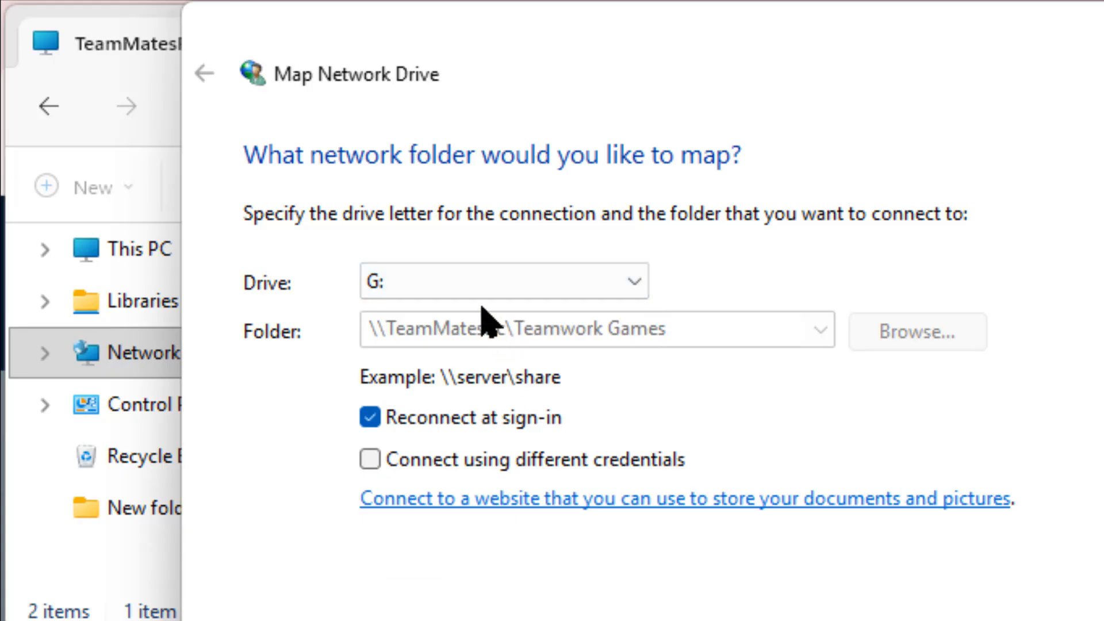
pyautogui.press('Return')
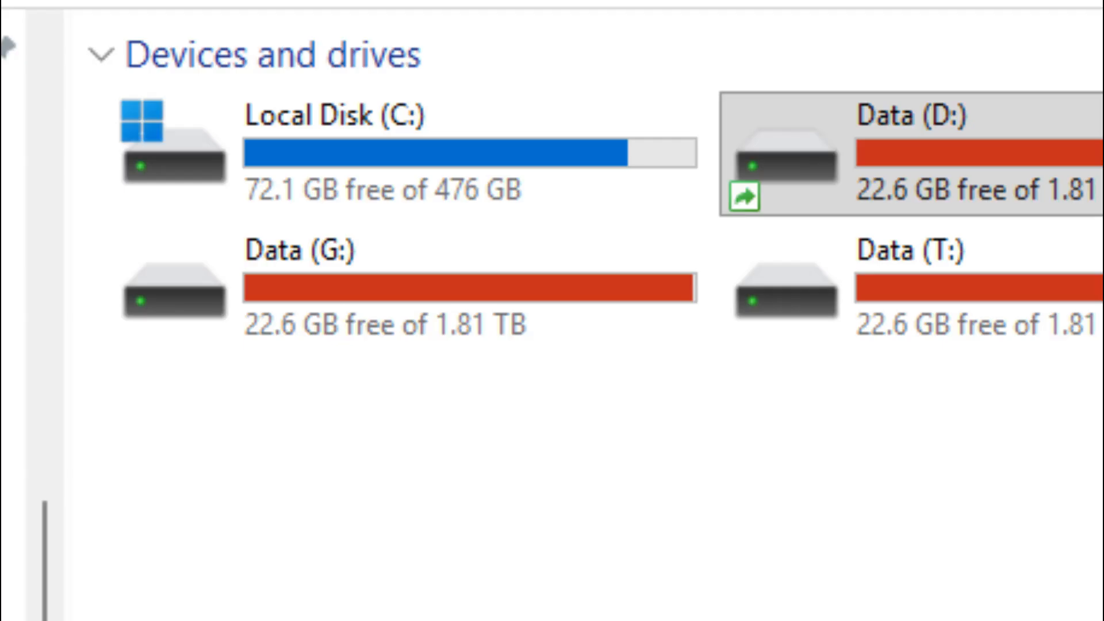
pyautogui.doubleClick(529, 328)
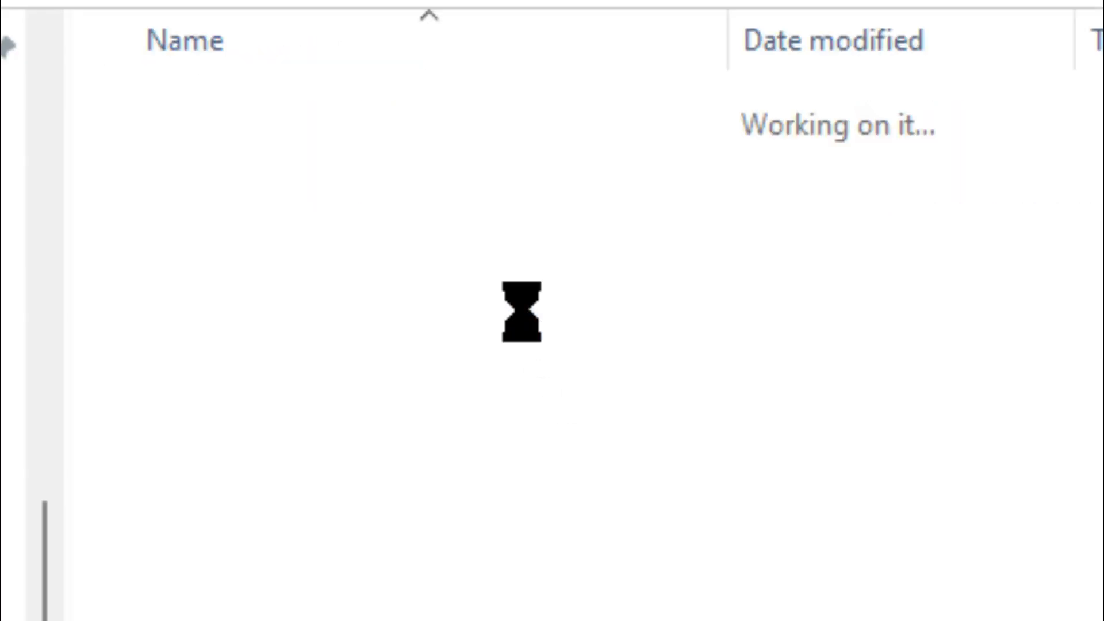
pyautogui.doubleClick(319, 109)
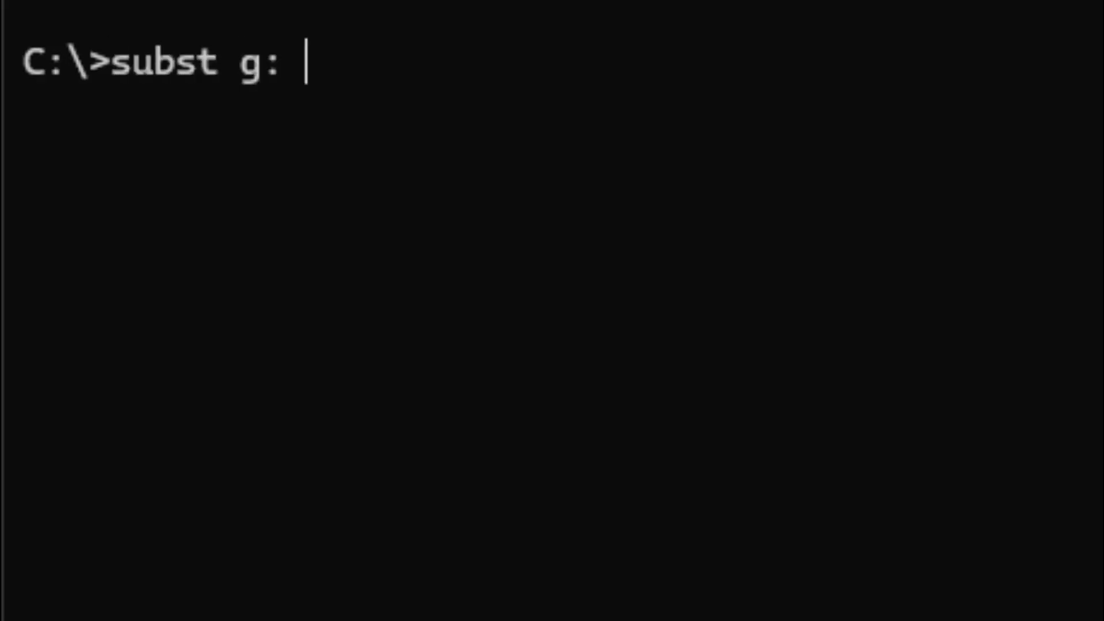
# At the command prompt, substitute drive G: for d:\example with subst and switch to drive G:
pyautogui.write('example')
pyautogui.press('Return')
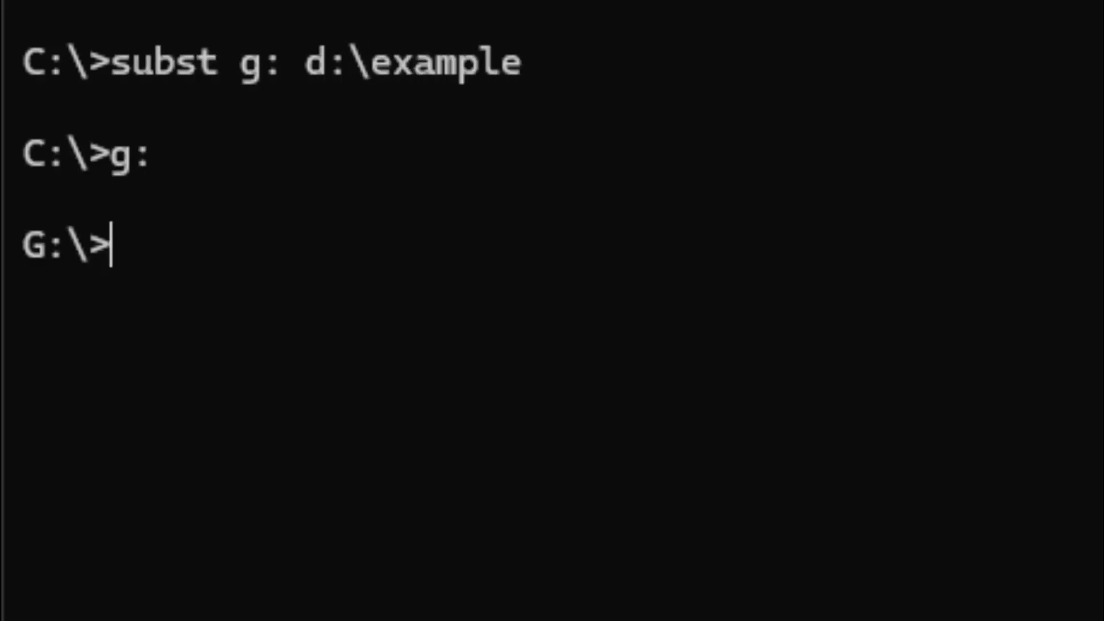
pyautogui.press('Return')
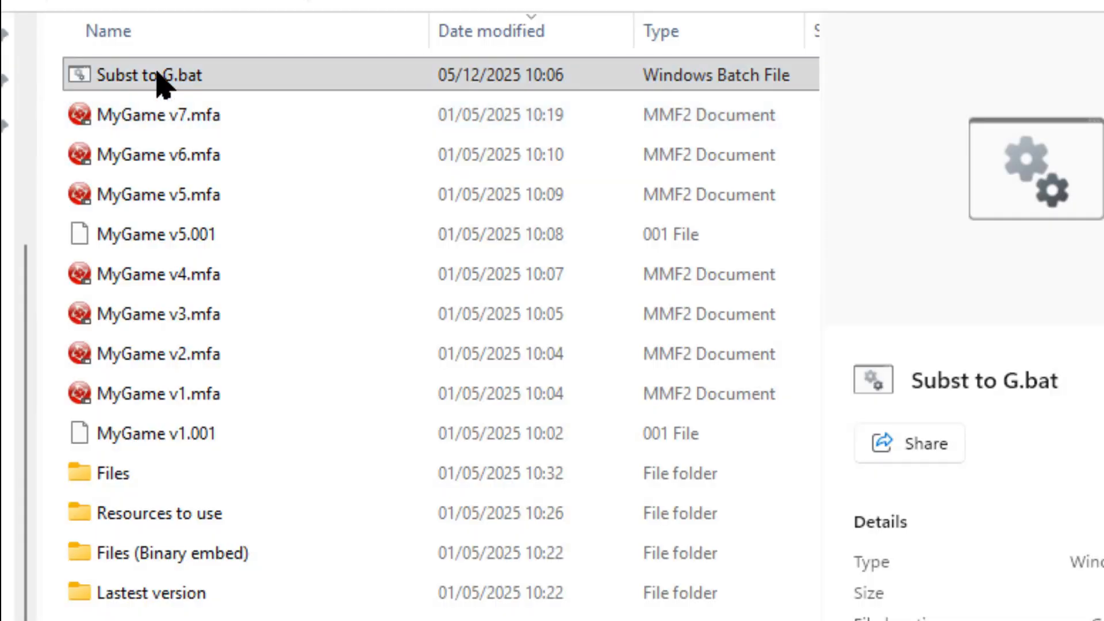
# Open Subst to G.bat from the Current game folder for editing in Notepad, and run the batch file
pyautogui.rightClick(175, 82)
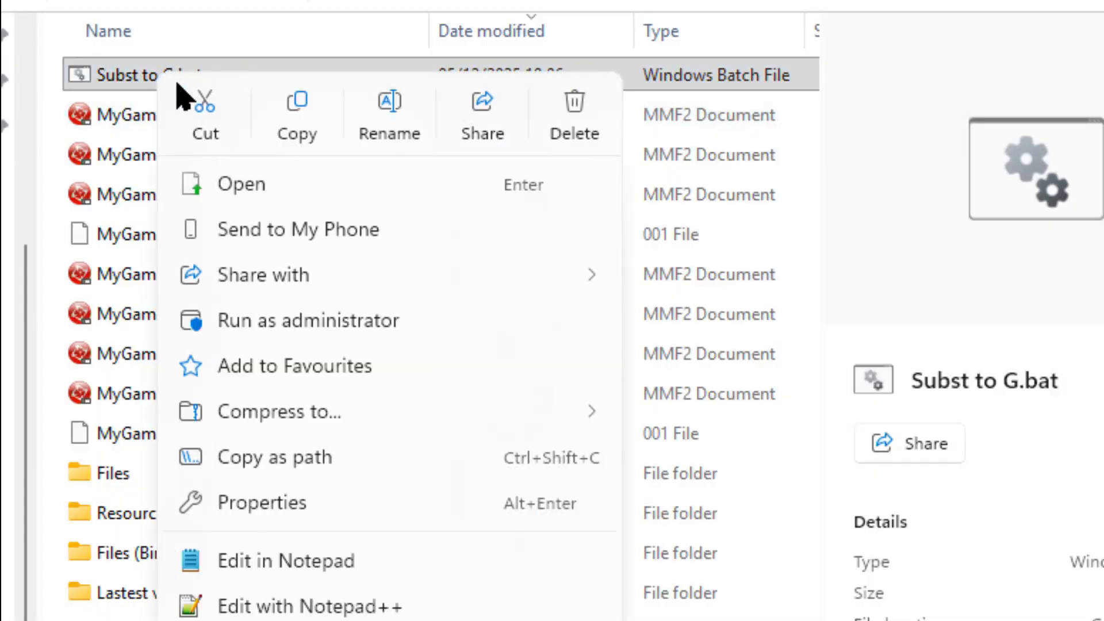
pyautogui.click(349, 570)
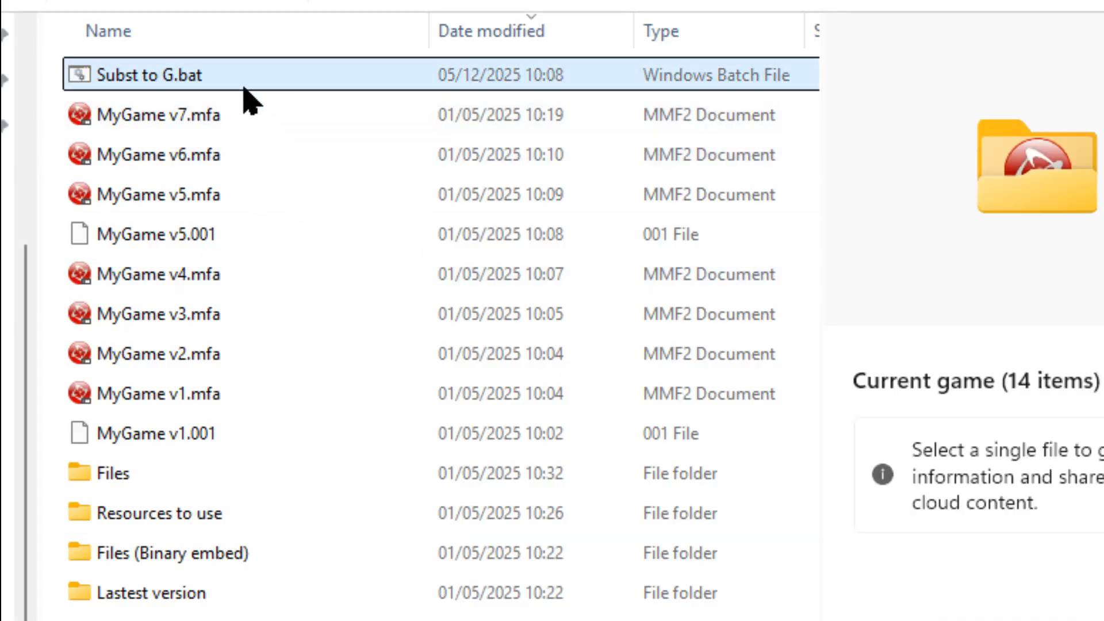
pyautogui.click(245, 86)
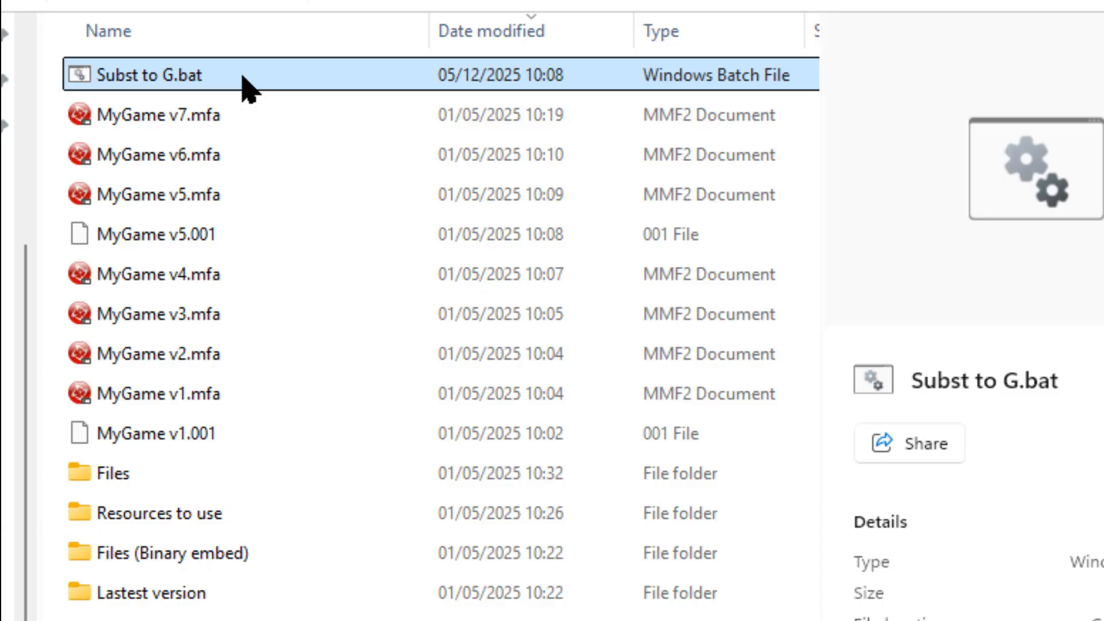
pyautogui.doubleClick(242, 77)
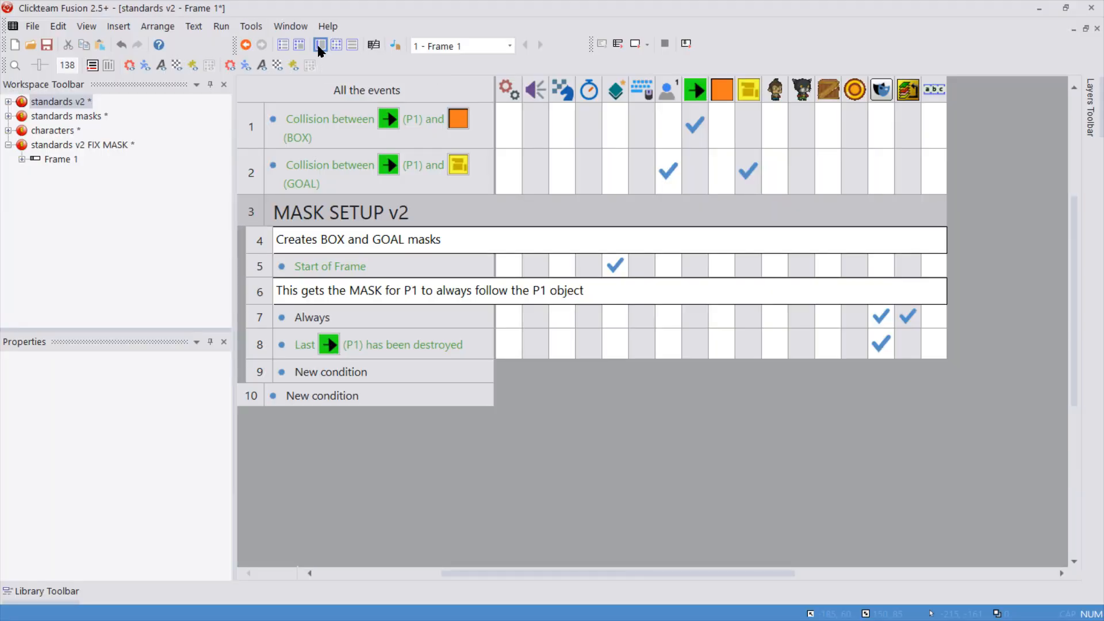
# In Frame 1 of standards v2, move the BOX Mask crate outside the frame to about -95, -224
pyautogui.click(320, 43)
pyautogui.scroll(5, 823, 353)
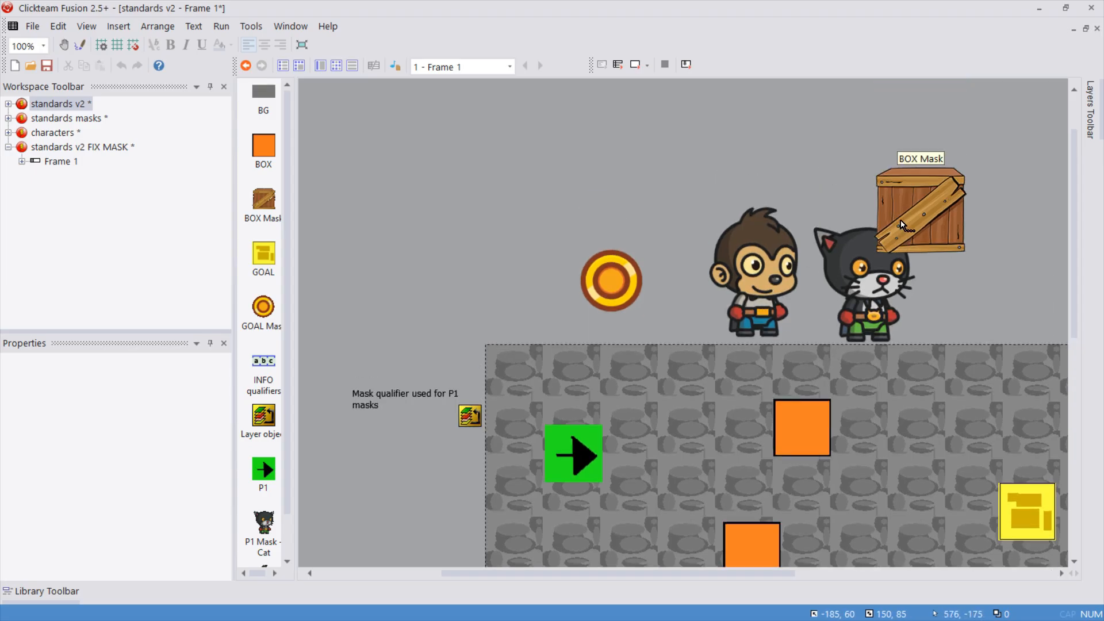
pyautogui.moveTo(901, 224); pyautogui.dragTo(441, 249)
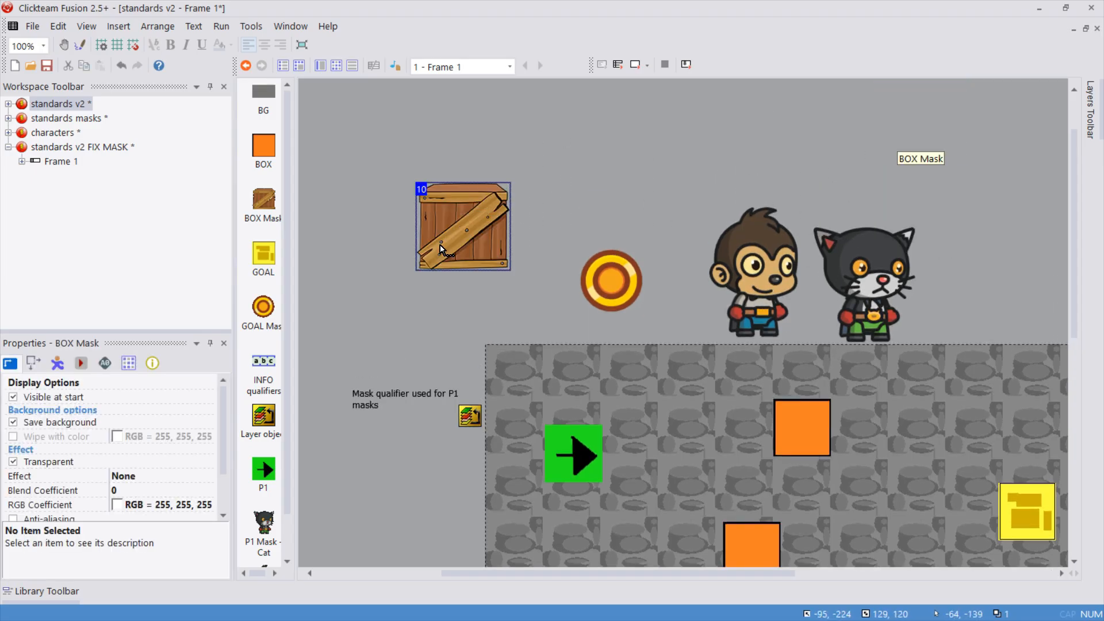
# Insert an Active Picture object above the frame and load crate.png from the #8 folder into it
pyautogui.rightClick(420, 299)
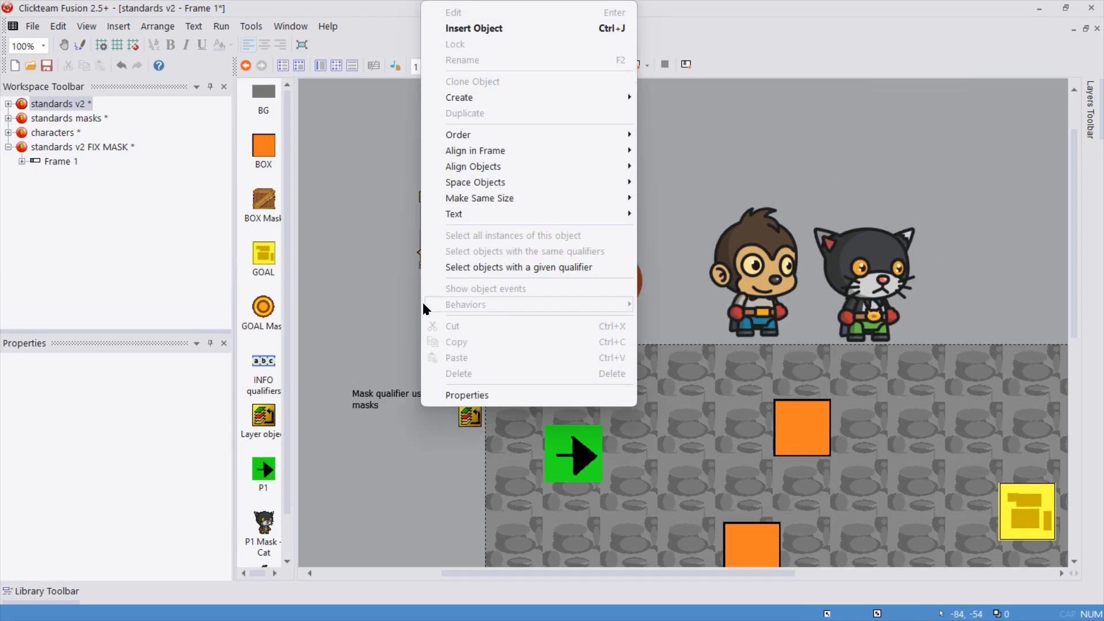
pyautogui.click(463, 32)
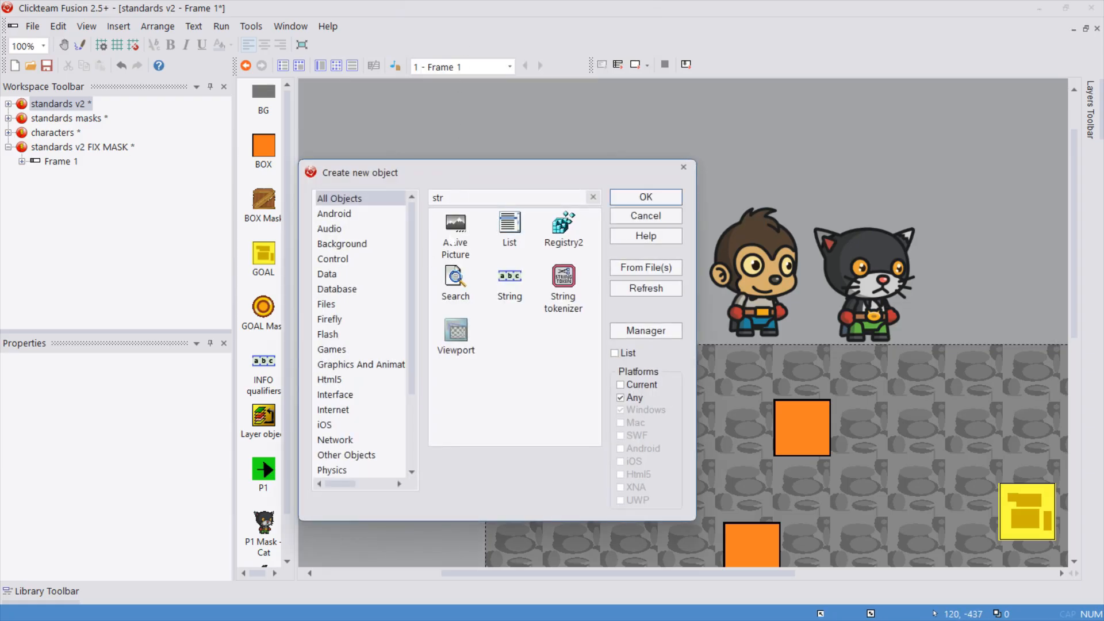
pyautogui.doubleClick(454, 228)
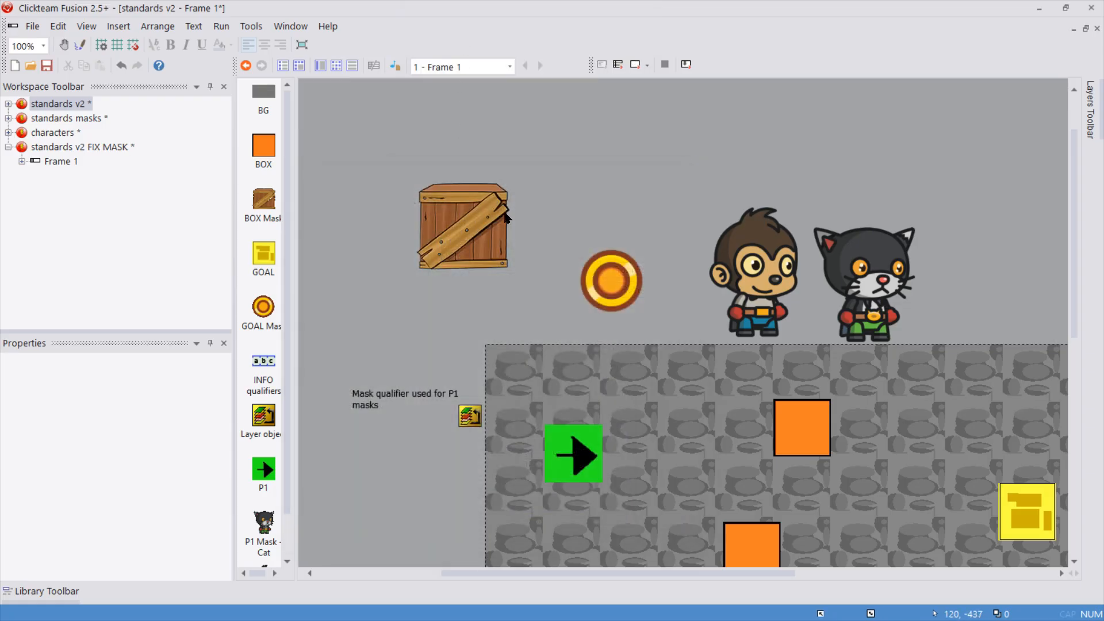
pyautogui.click(543, 199)
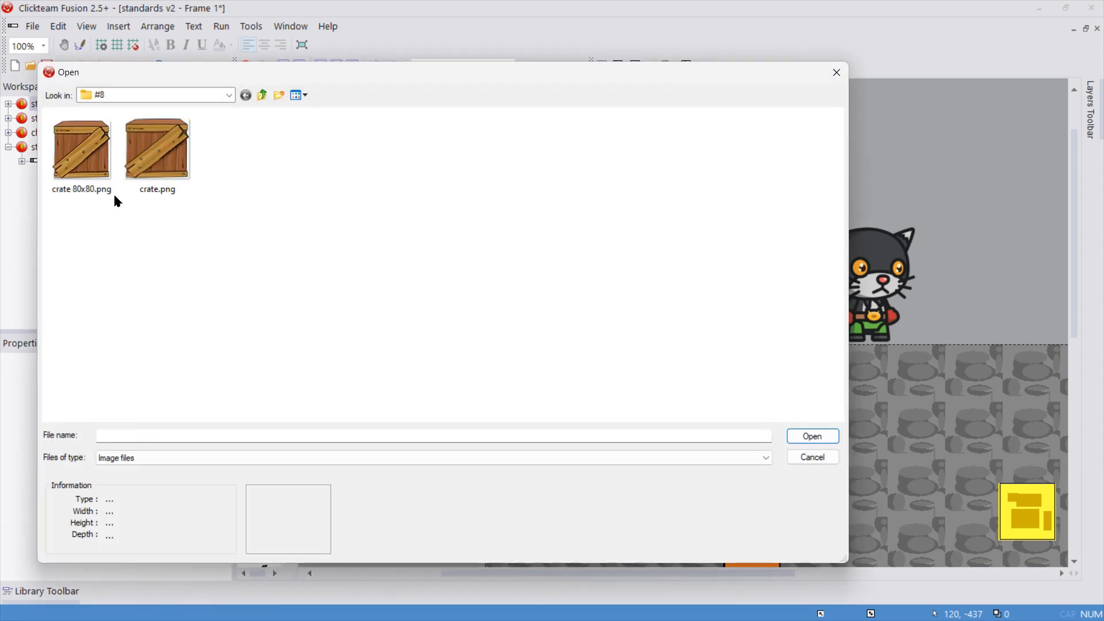
pyautogui.doubleClick(157, 151)
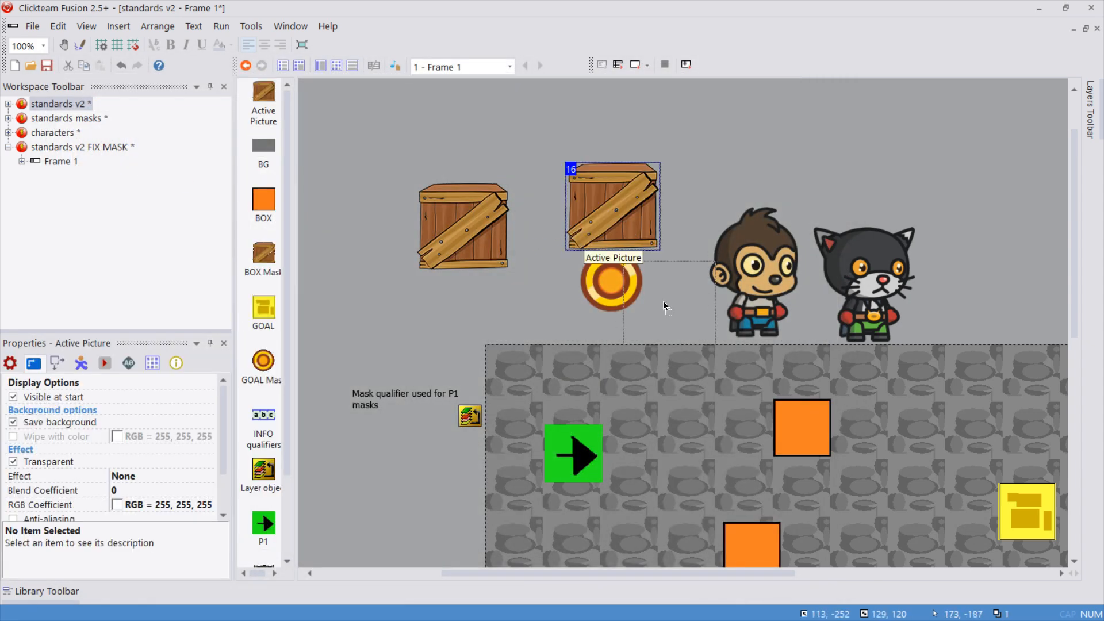
# Move the new Active Picture into the frame at about 188, 31 and rename it BOX MASK active picture
pyautogui.moveTo(610, 210); pyautogui.dragTo(664, 414)
pyautogui.write('BOX MASK active')
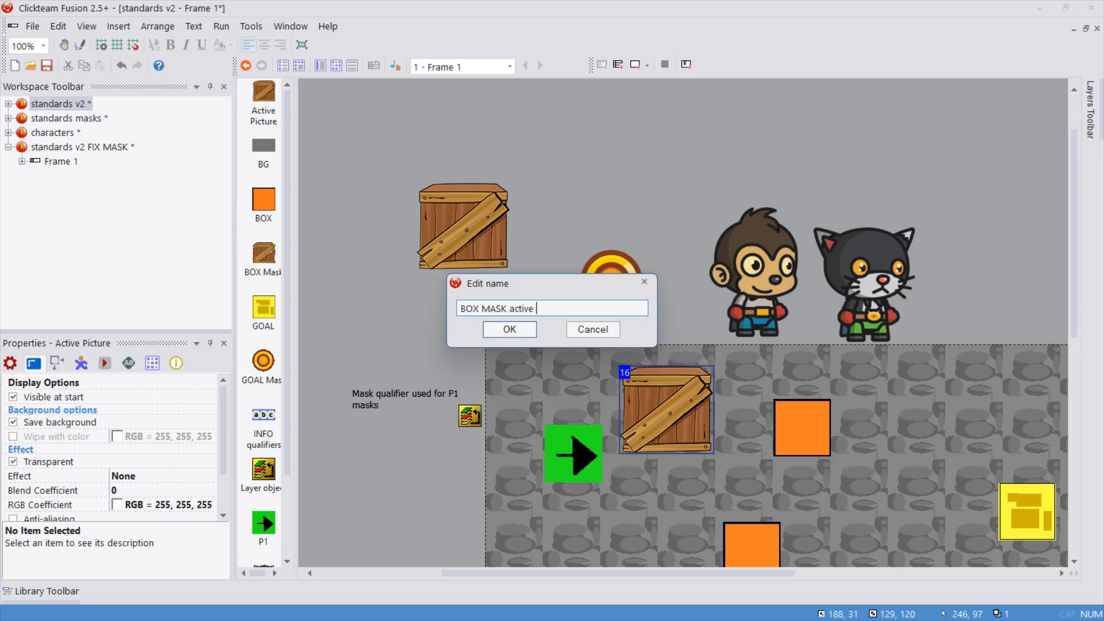
pyautogui.write(' picture')
pyautogui.press('Return')
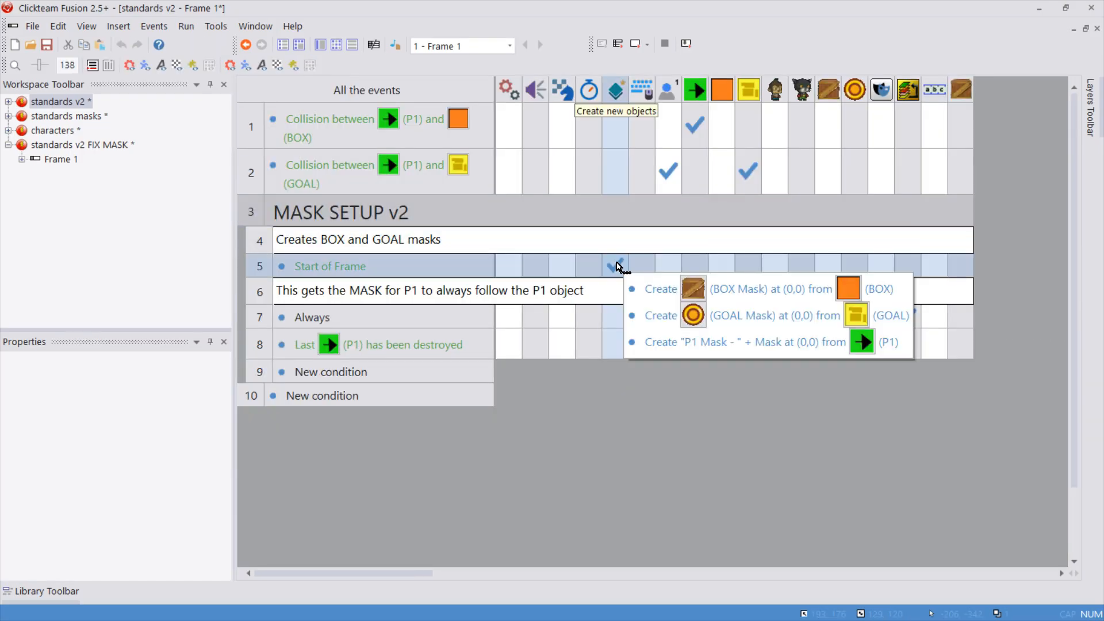
# Delete the action creating BOX Mask at (0,0) from BOX in the Start of Frame event
pyautogui.rightClick(617, 267)
pyautogui.moveTo(685, 366)
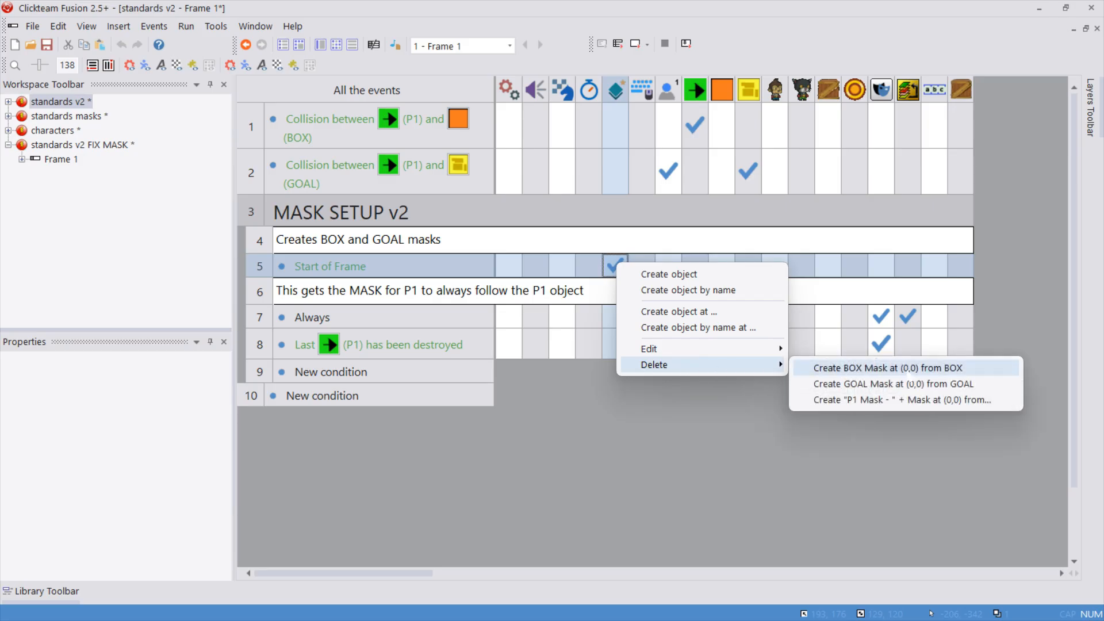
pyautogui.click(907, 371)
# Compare the runtime options of BOX Mask and BOX MASK active picture in the frame, and test-run the game
pyautogui.click(320, 45)
pyautogui.click(713, 442)
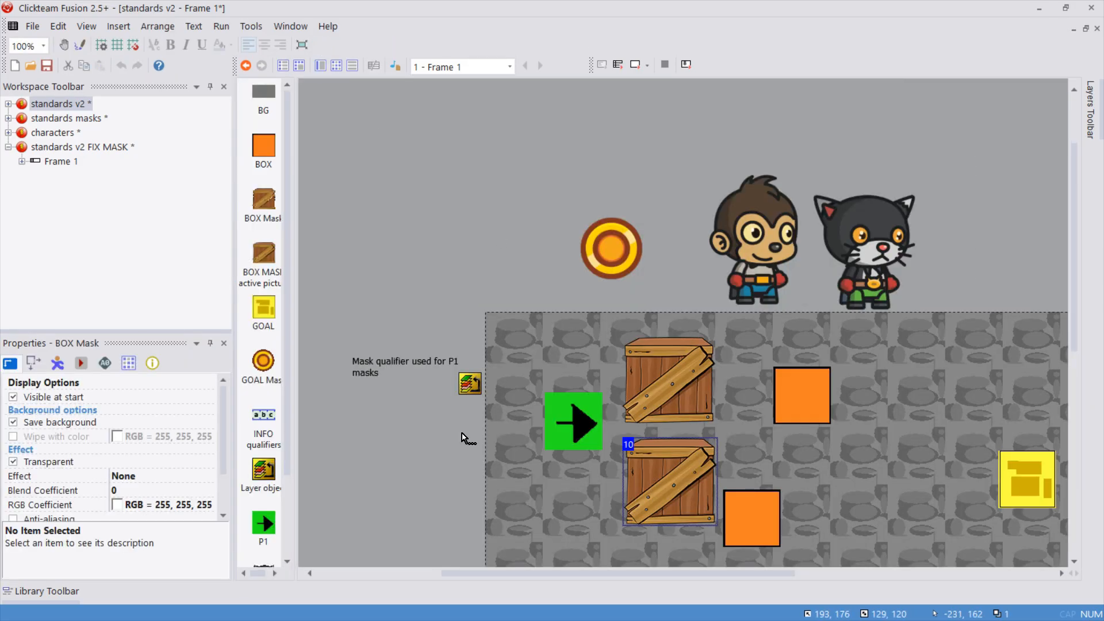
pyautogui.click(81, 363)
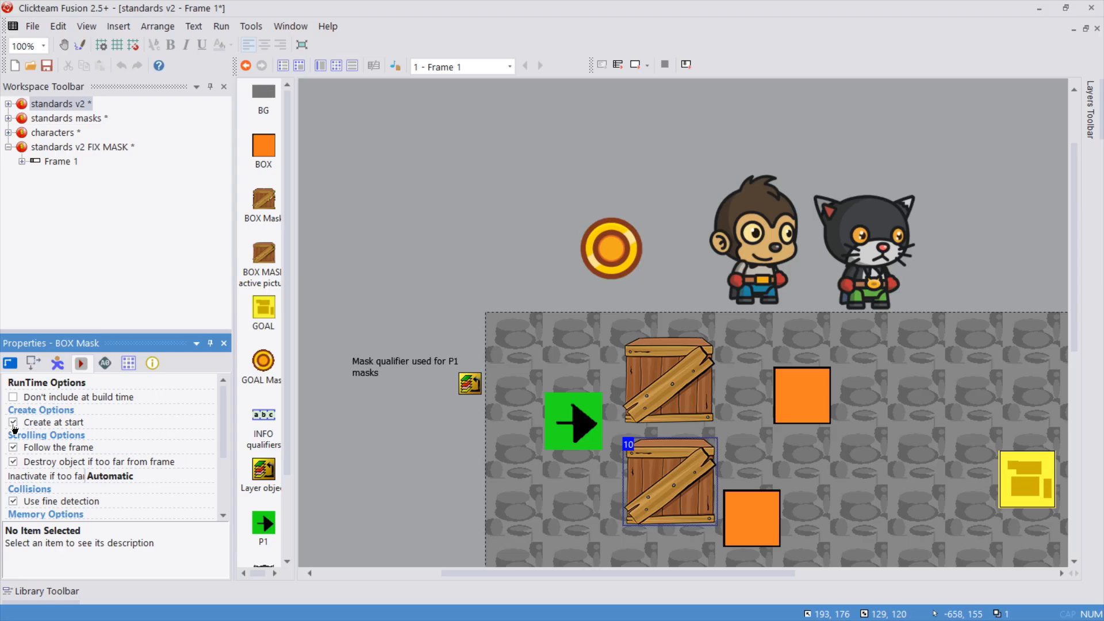
pyautogui.click(650, 404)
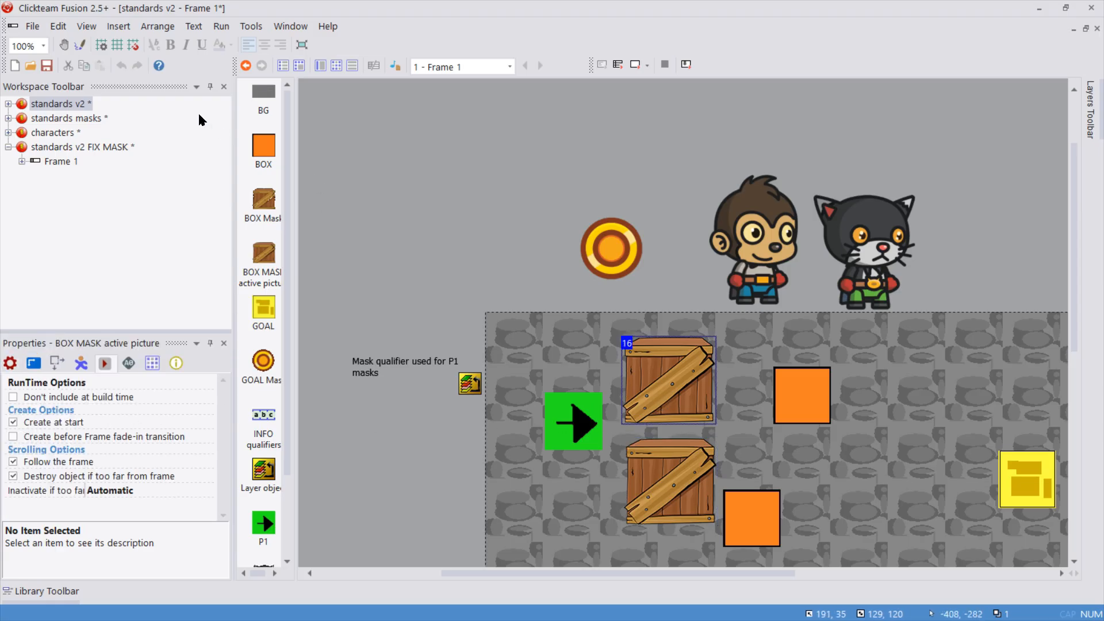
pyautogui.click(222, 26)
pyautogui.click(237, 64)
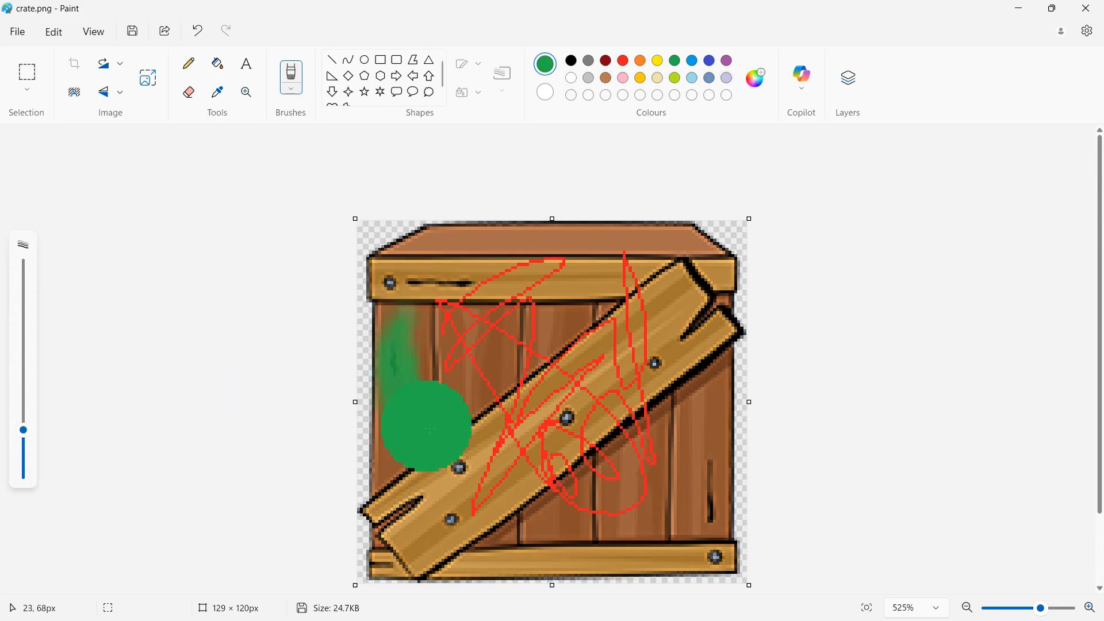
# Switch to Paint and scribble green brush strokes over crate.png, and check the crate in the Clickteam Fusion frame
pyautogui.moveTo(424, 419)
pyautogui.mouseDown()
pyautogui.moveTo(653, 363)
pyautogui.moveTo(621, 407)
pyautogui.moveTo(578, 539)
pyautogui.moveTo(690, 271)
pyautogui.mouseUp()
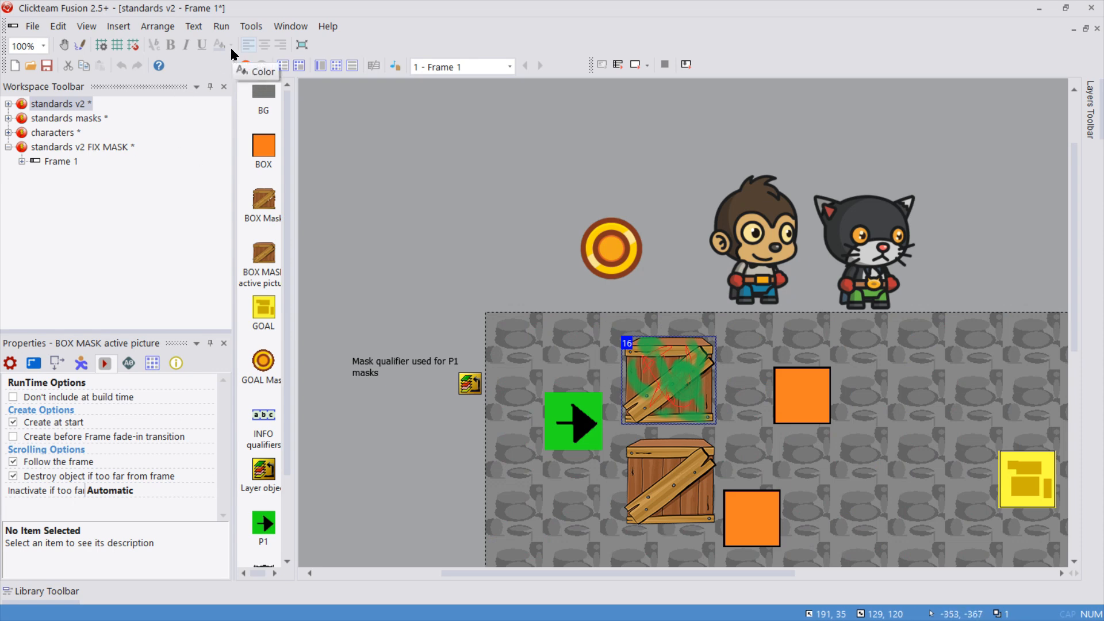
pyautogui.scroll(-2, 672, 301)
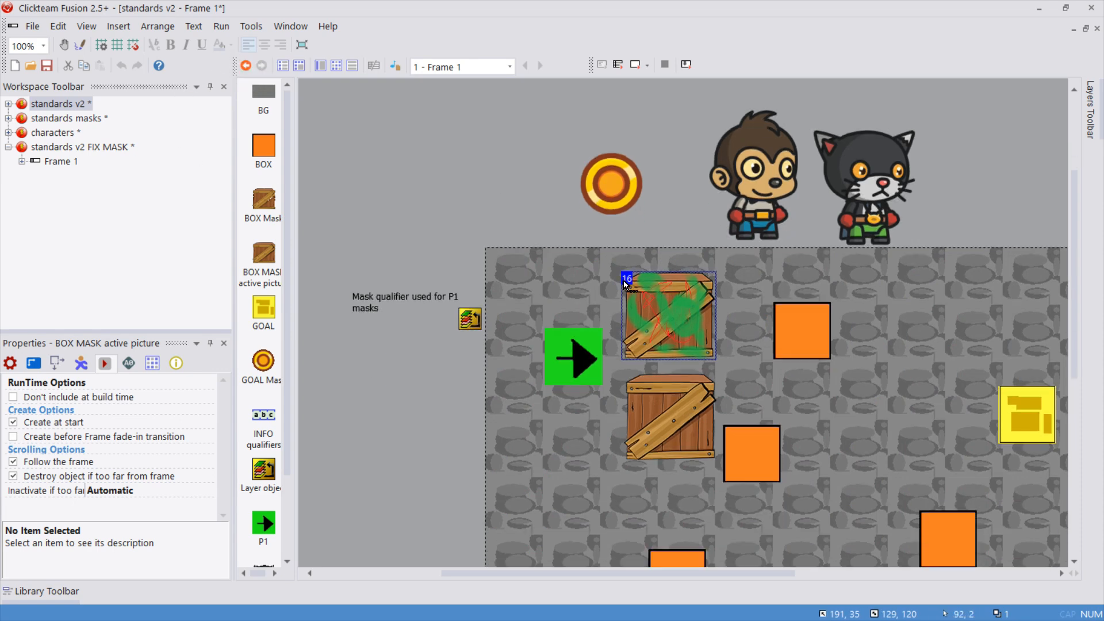
# Add a Start of Frame action creating BOX MASK active picture at 0, 0 relative to BOX
pyautogui.click(336, 62)
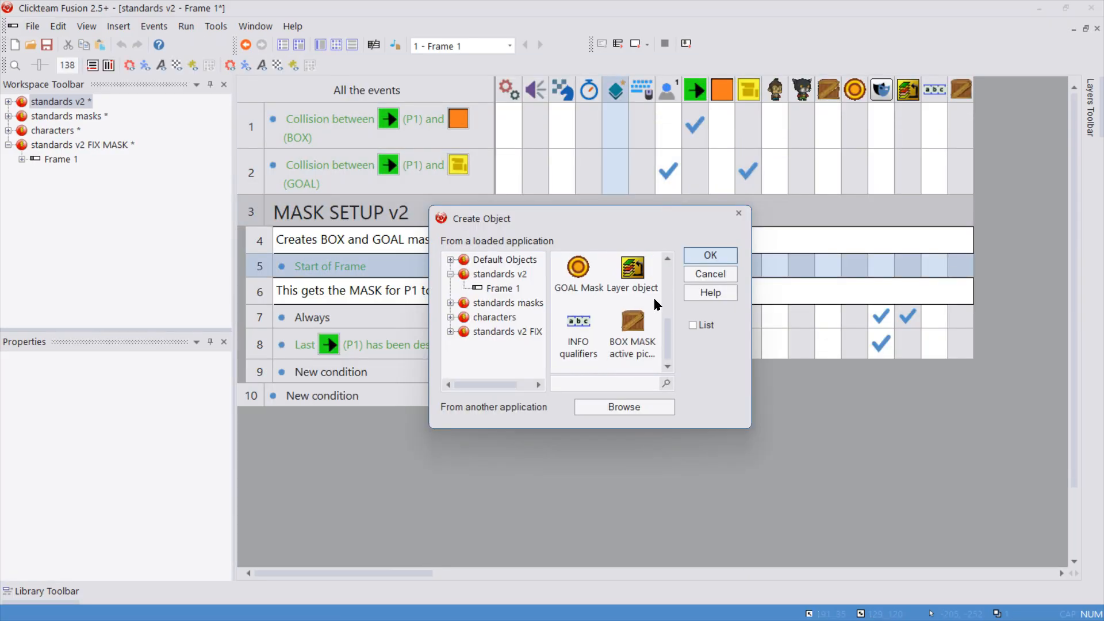
pyautogui.doubleClick(647, 320)
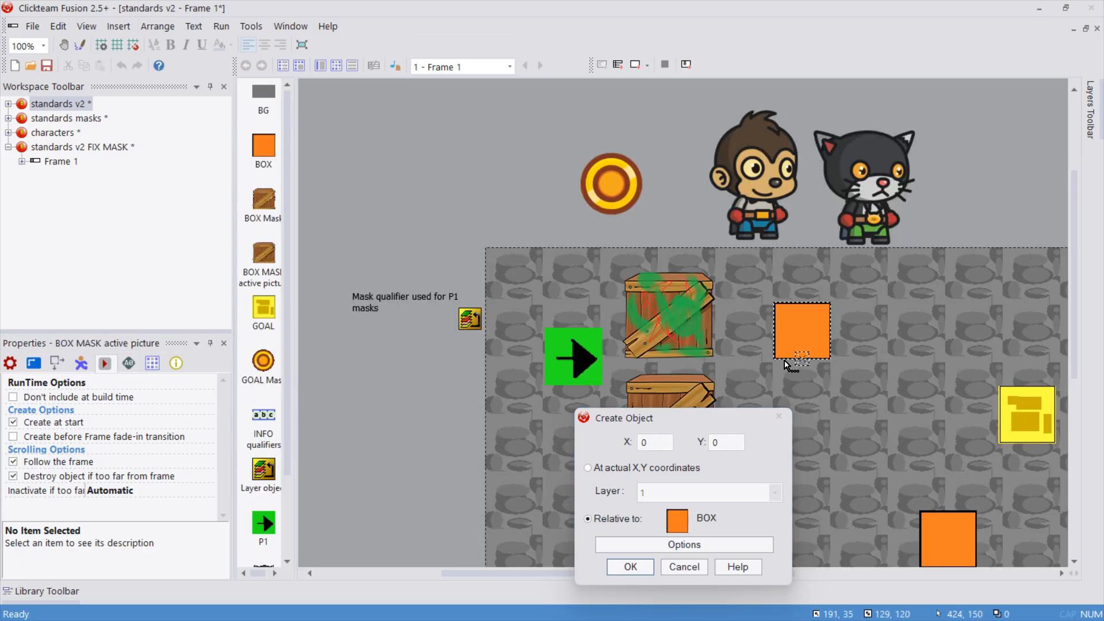
pyautogui.click(630, 567)
pyautogui.hotkey('ctrl', 'e')
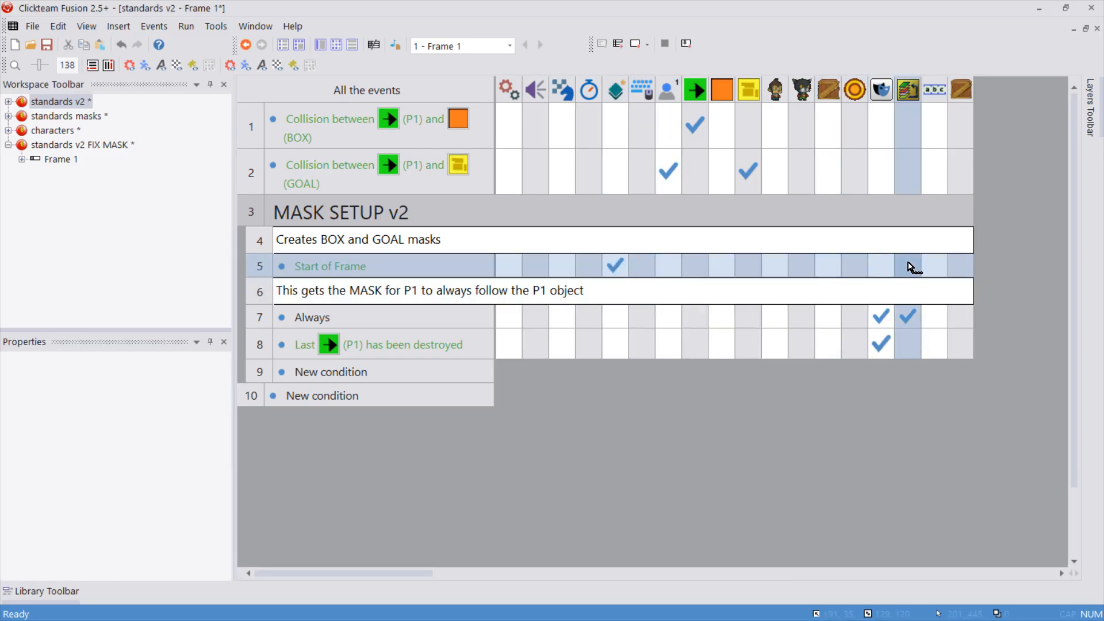
# Set the hot spot of BOX MASK active picture to bottom-center at Start of Frame, and run the frame
pyautogui.rightClick(959, 268)
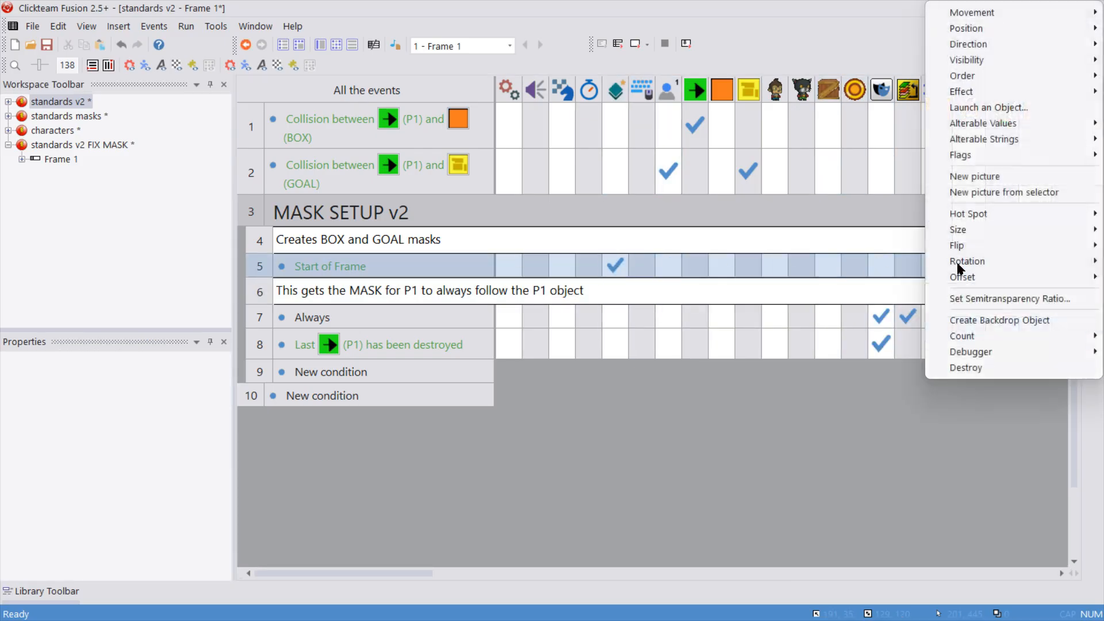
pyautogui.moveTo(971, 219)
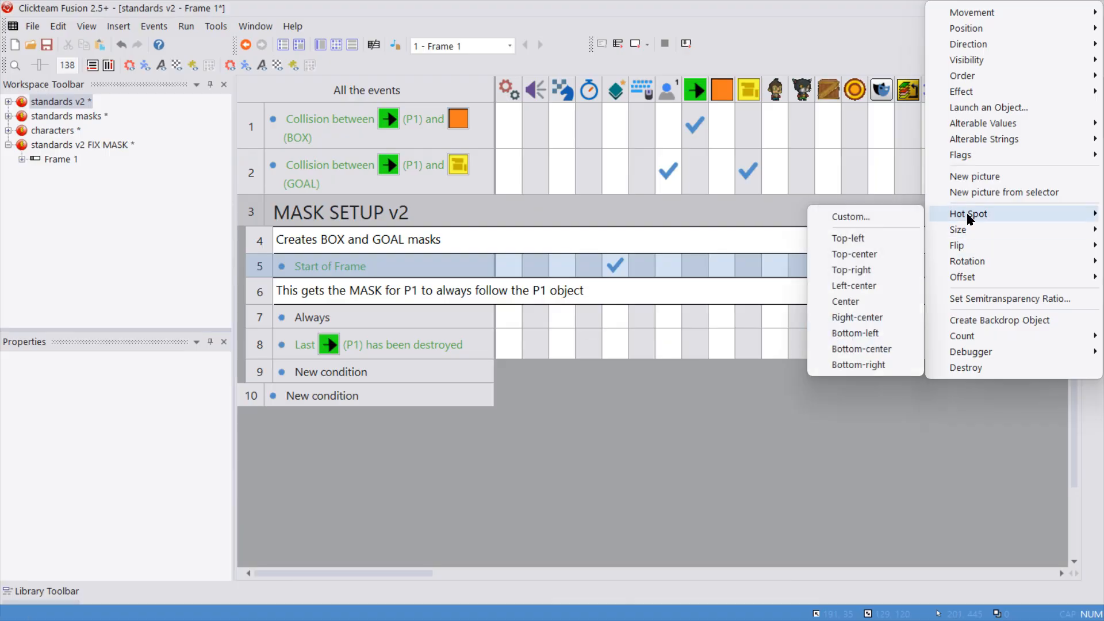
pyautogui.click(861, 349)
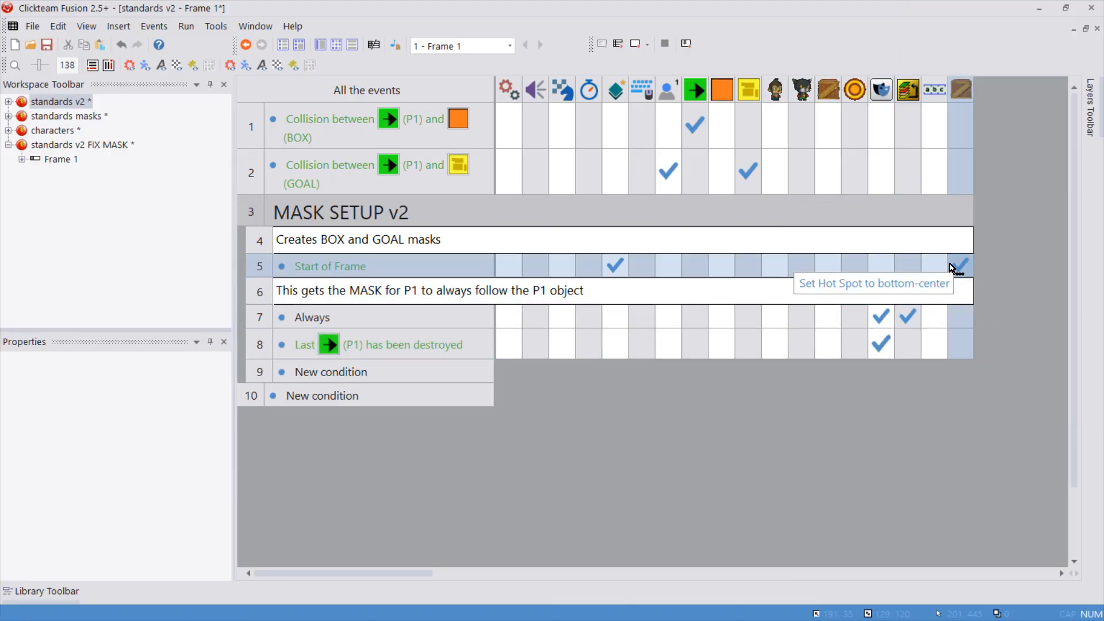
pyautogui.press('F7')
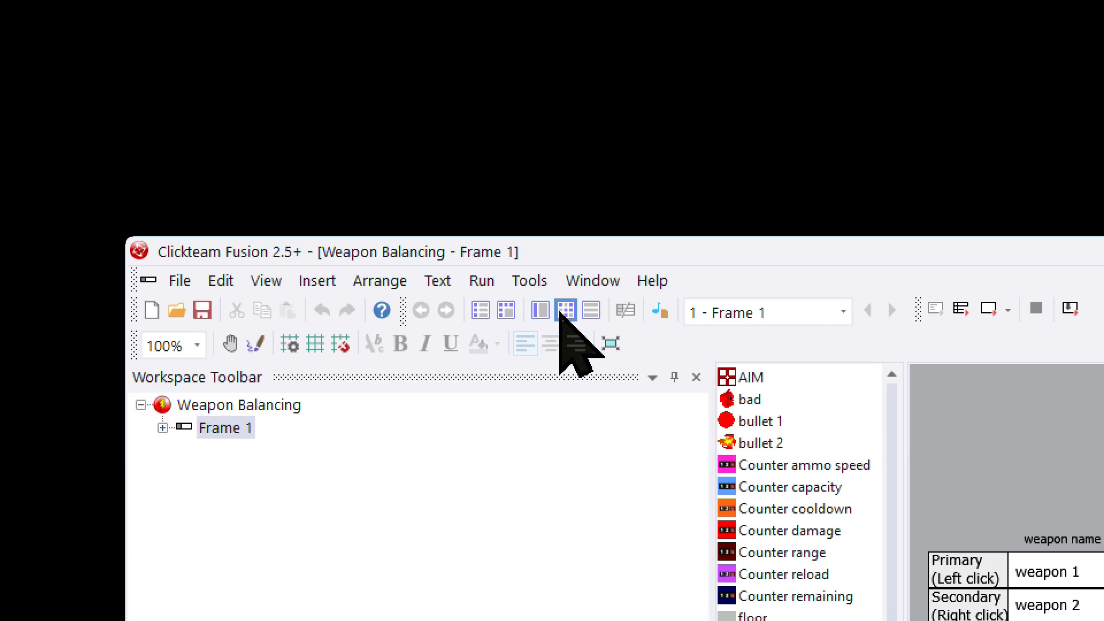
# Open the events of Frame 1 in Weapon Balancing and examine the collision, counter and mouse-click conditions
pyautogui.click(564, 311)
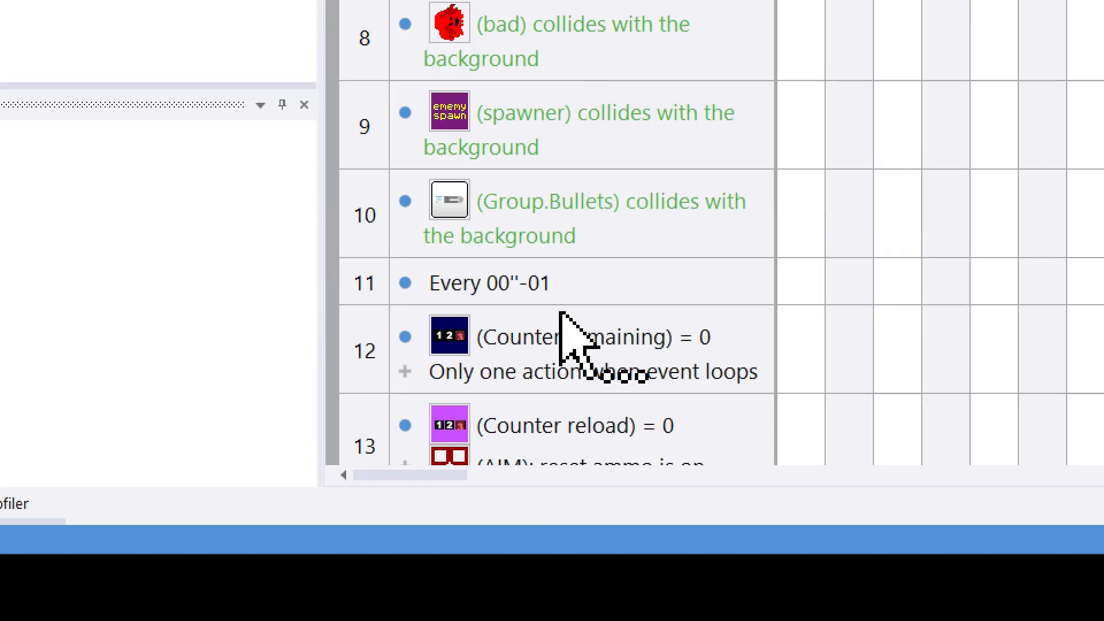
pyautogui.scroll(-5, 704, 178)
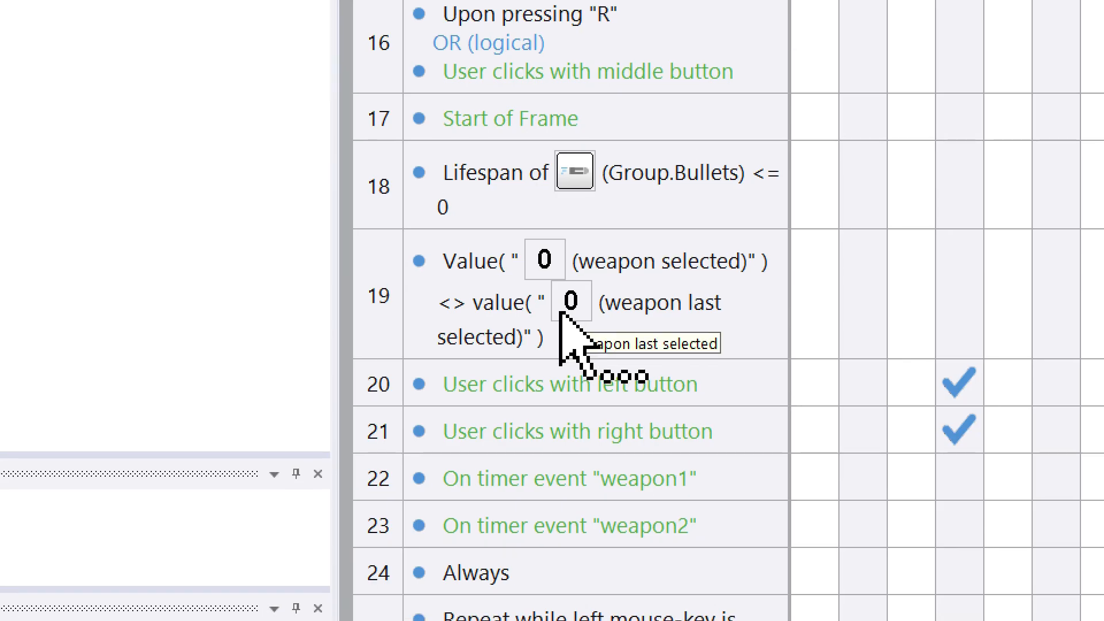
# Examine the weapon-selection and mouse-key firing conditions in events 19, 25 and 26 and their bullet 1 and bullet 2 actions
pyautogui.click(562, 313)
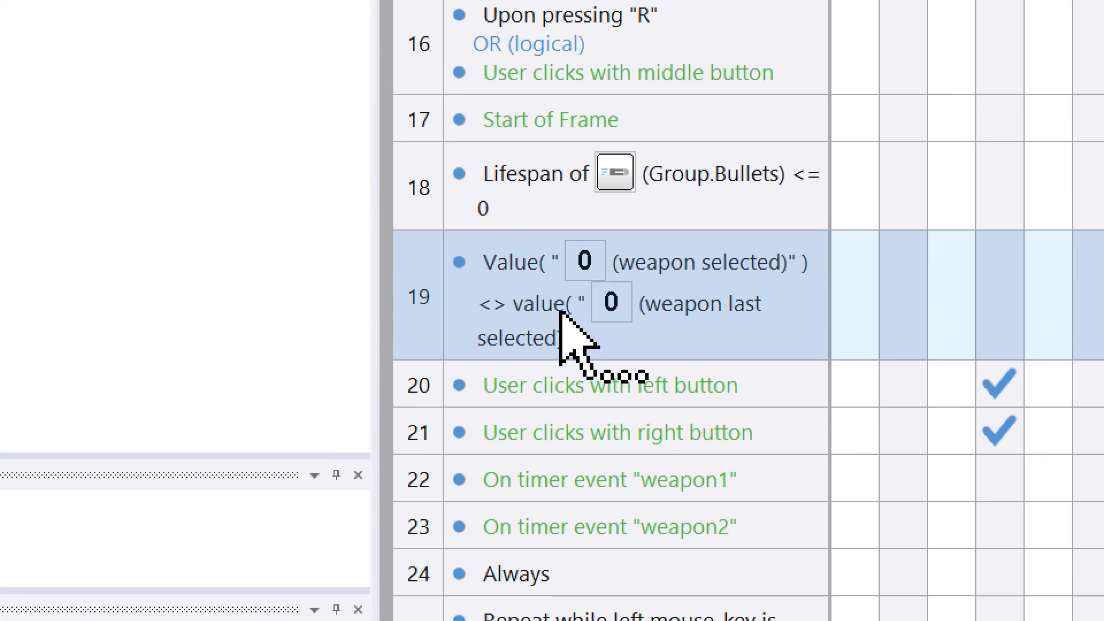
pyautogui.click(564, 316)
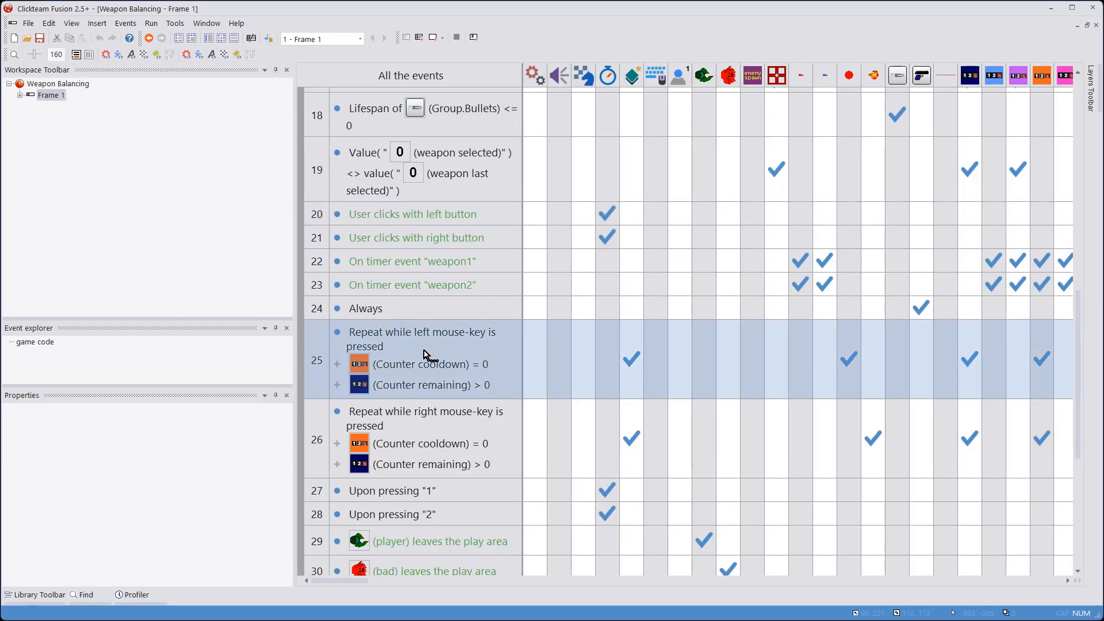
pyautogui.click(372, 365)
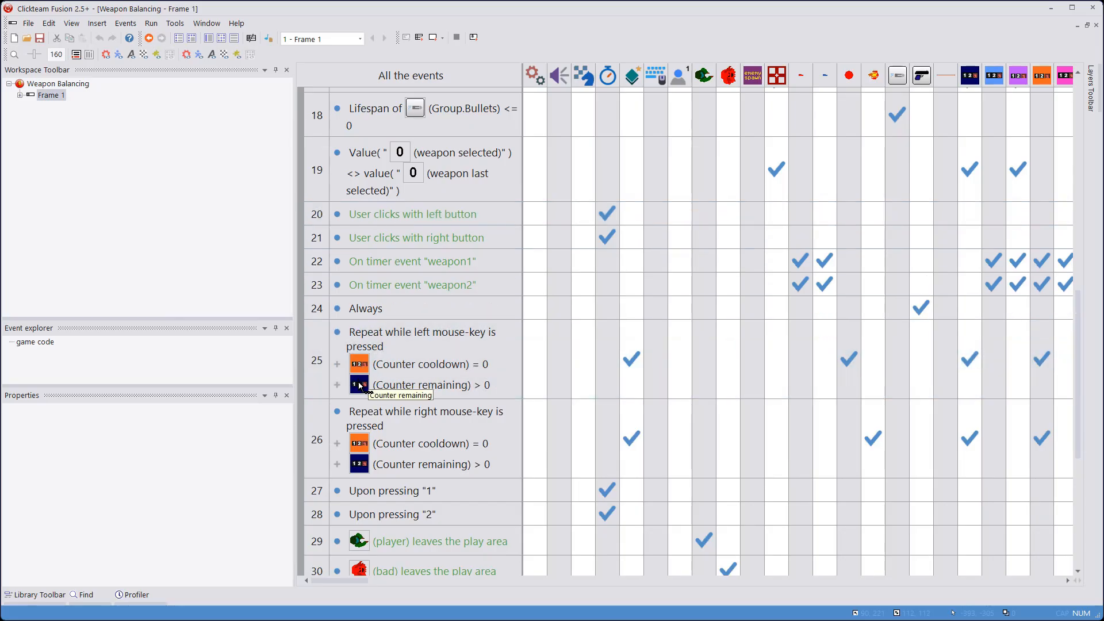
pyautogui.scroll(-2, 449, 379)
pyautogui.moveTo(871, 375)
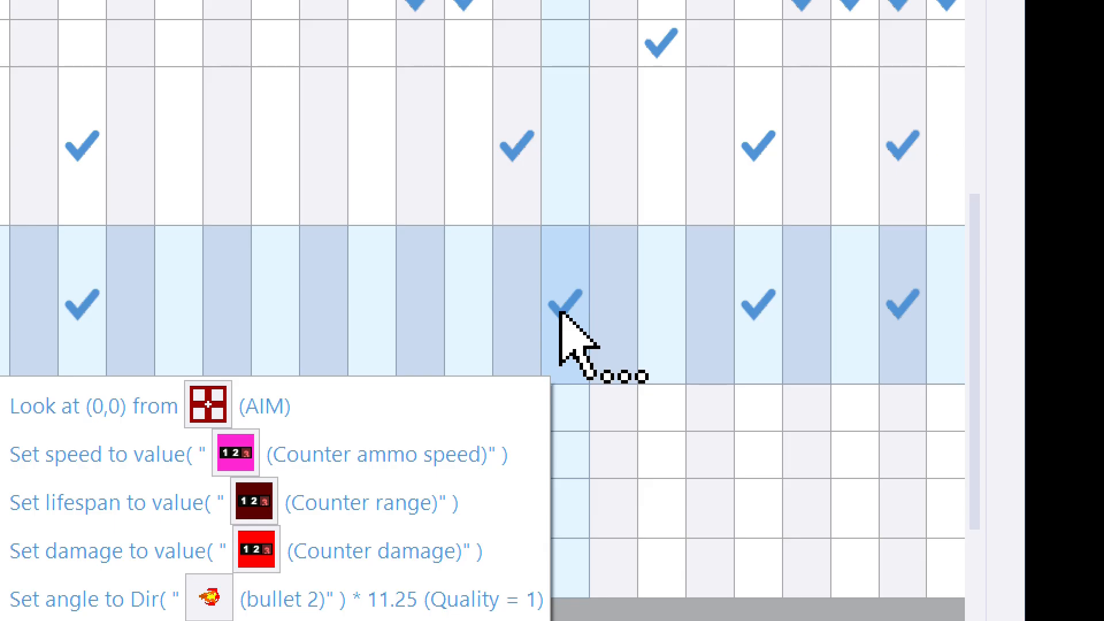
pyautogui.scroll(3, 561, 313)
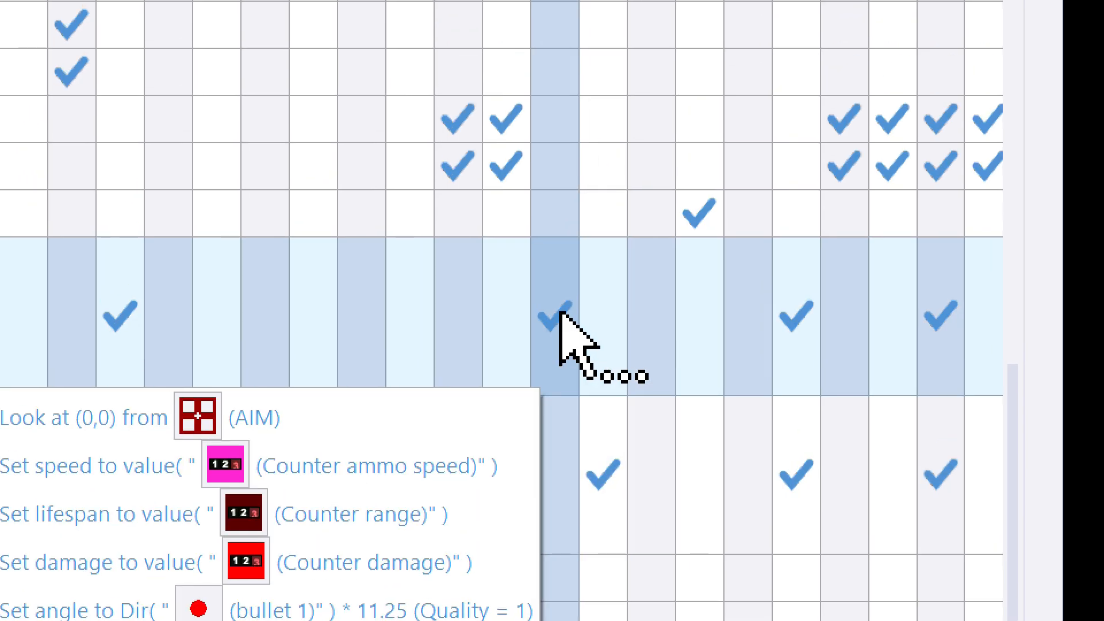
pyautogui.moveTo(604, 483)
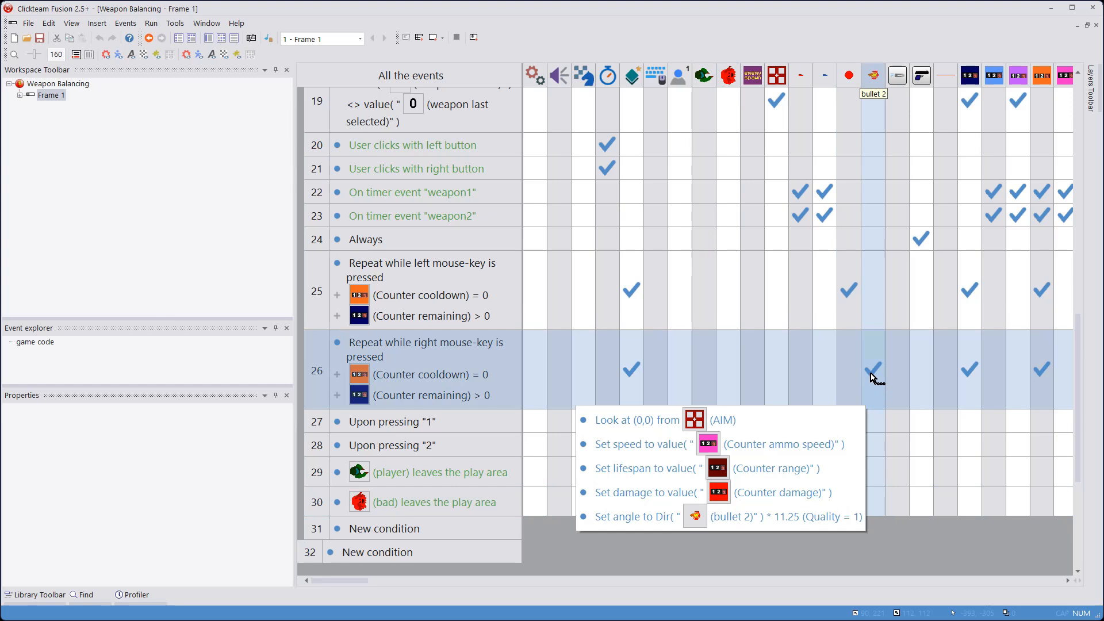
pyautogui.moveTo(856, 313)
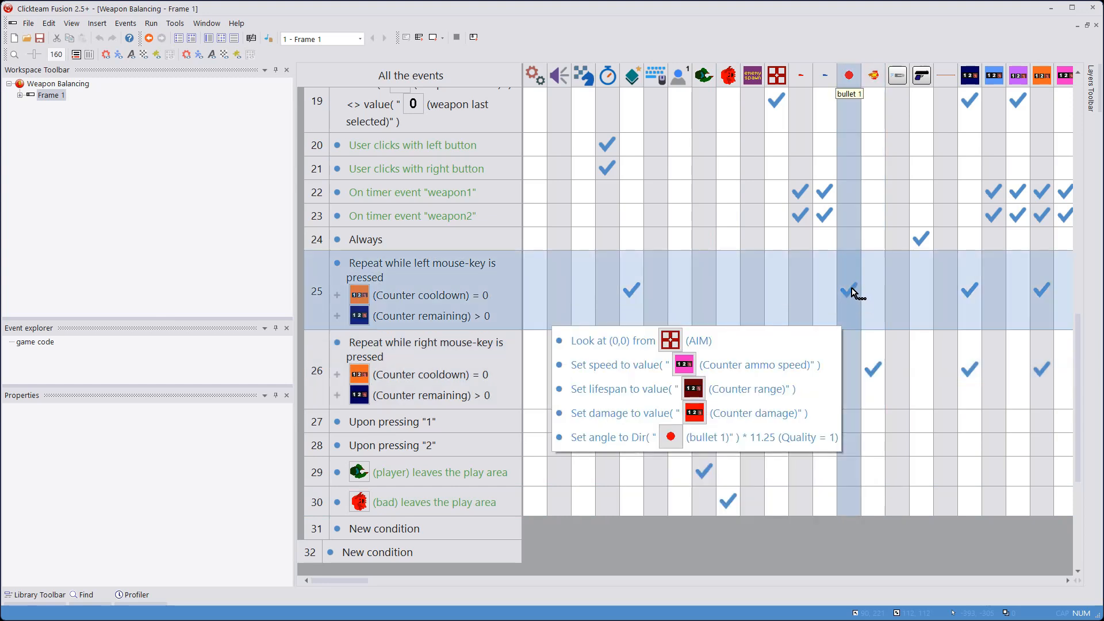
# Turn off Object's name for the Event Editor and Event List Editor in the preferences, and check the event list
pyautogui.rightClick(50, 97)
pyautogui.click(110, 266)
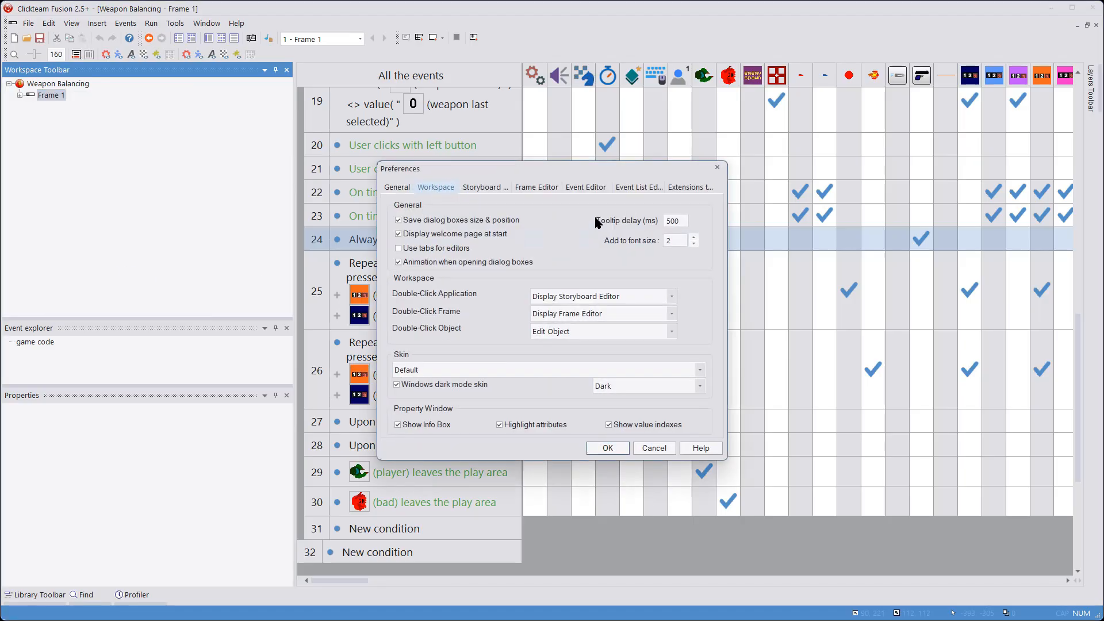
pyautogui.click(575, 191)
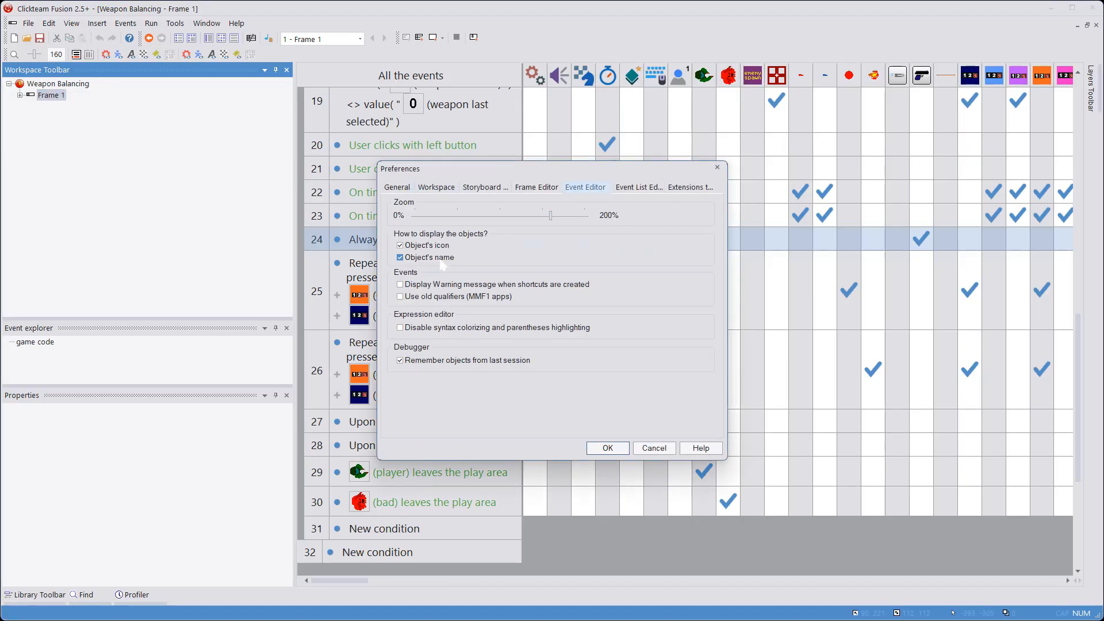
pyautogui.click(626, 188)
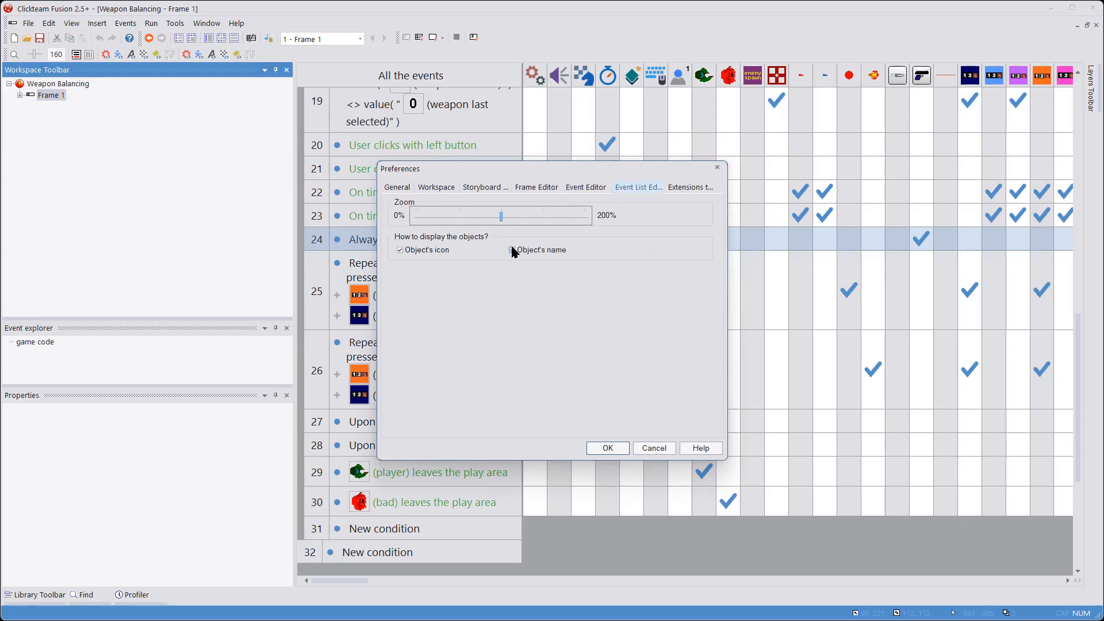
pyautogui.click(608, 448)
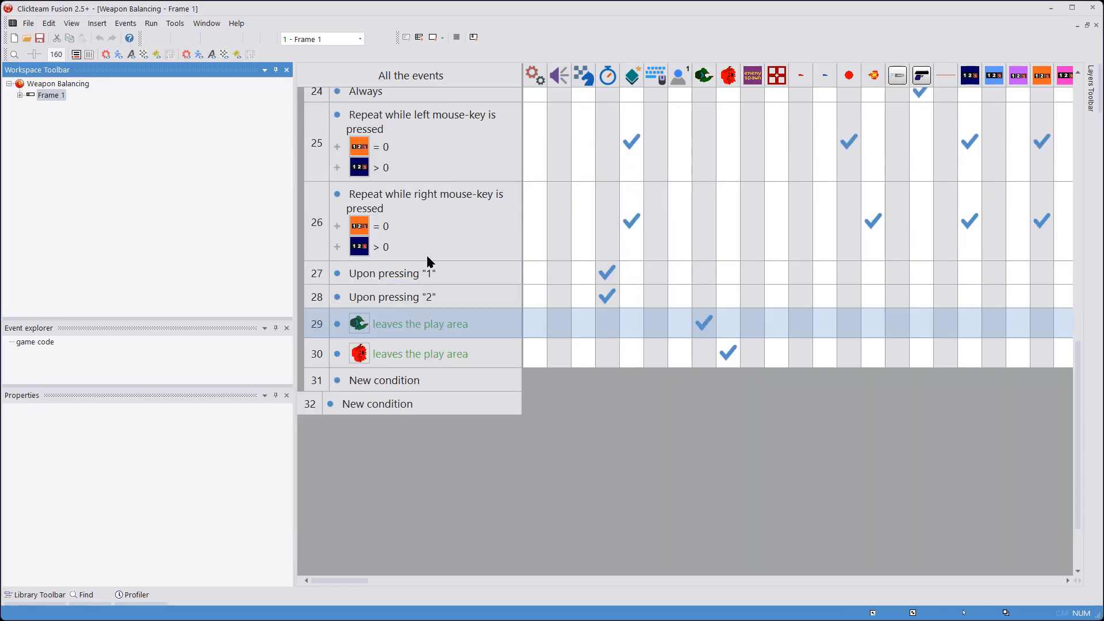
pyautogui.scroll(3, 401, 249)
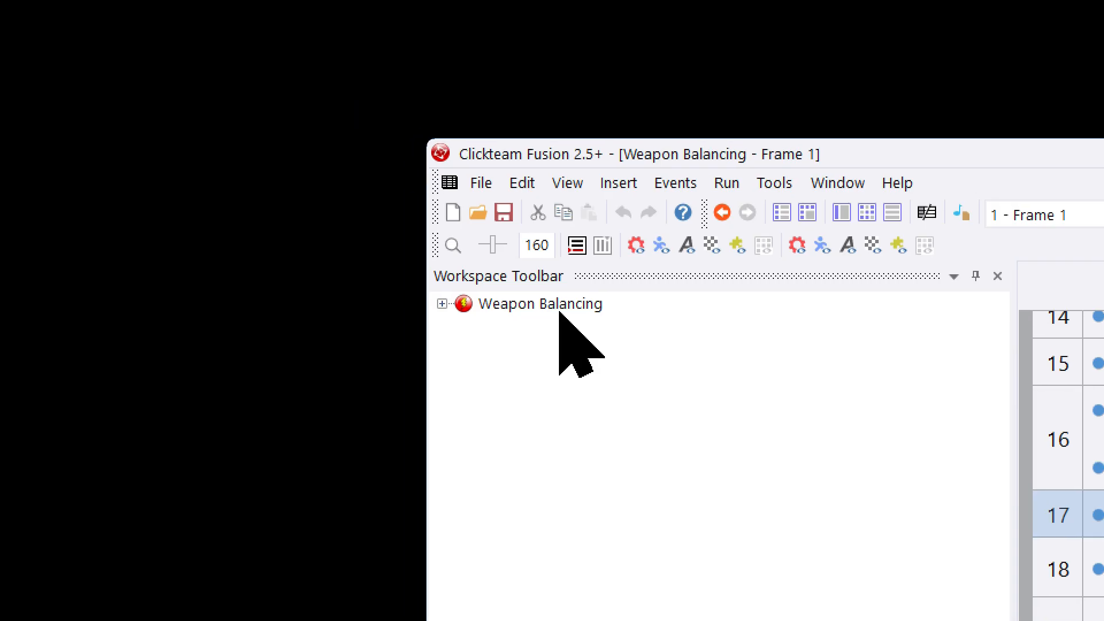
# Turn Object's name back on for the Event Editor and Event List Editor in the preferences, and check the named conditions
pyautogui.rightClick(560, 314)
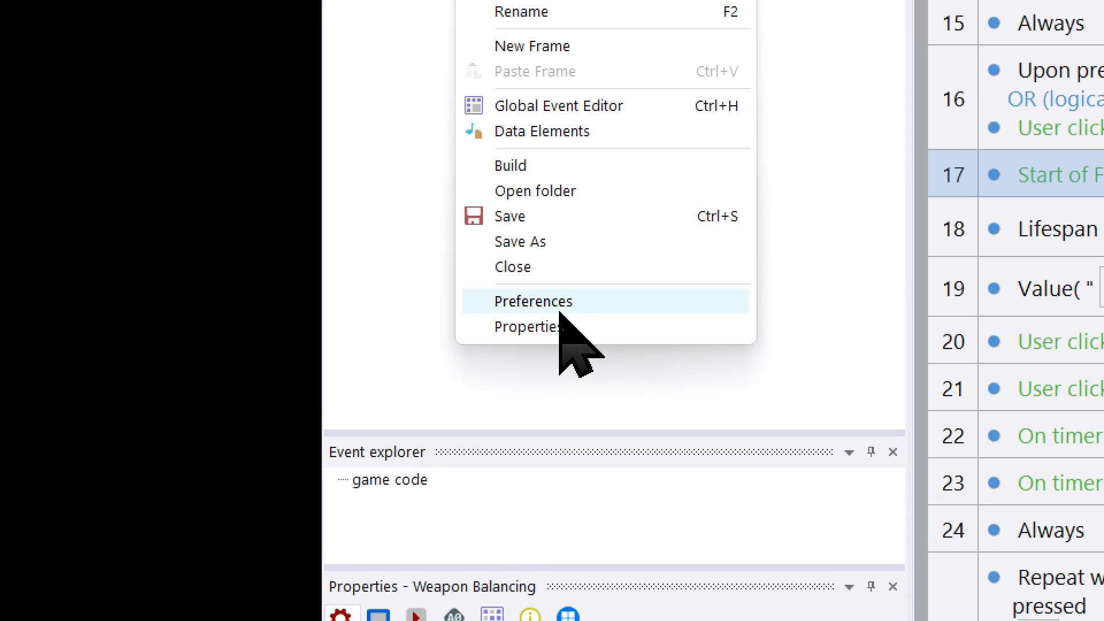
pyautogui.click(559, 313)
pyautogui.click(562, 308)
pyautogui.click(555, 313)
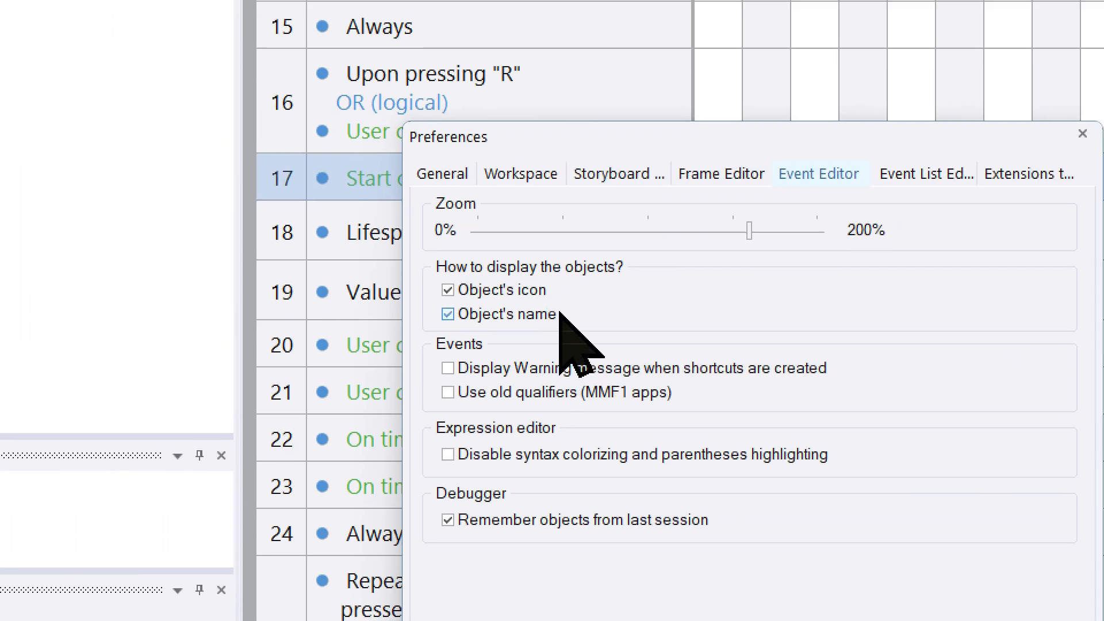
pyautogui.click(543, 305)
pyautogui.click(446, 306)
pyautogui.click(544, 305)
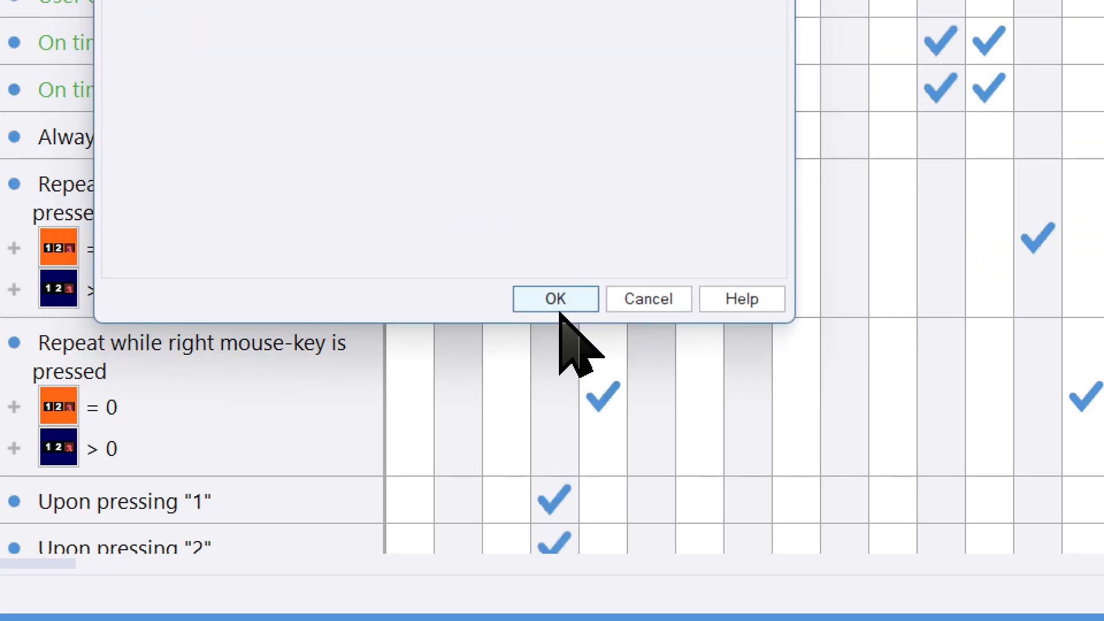
pyautogui.click(558, 310)
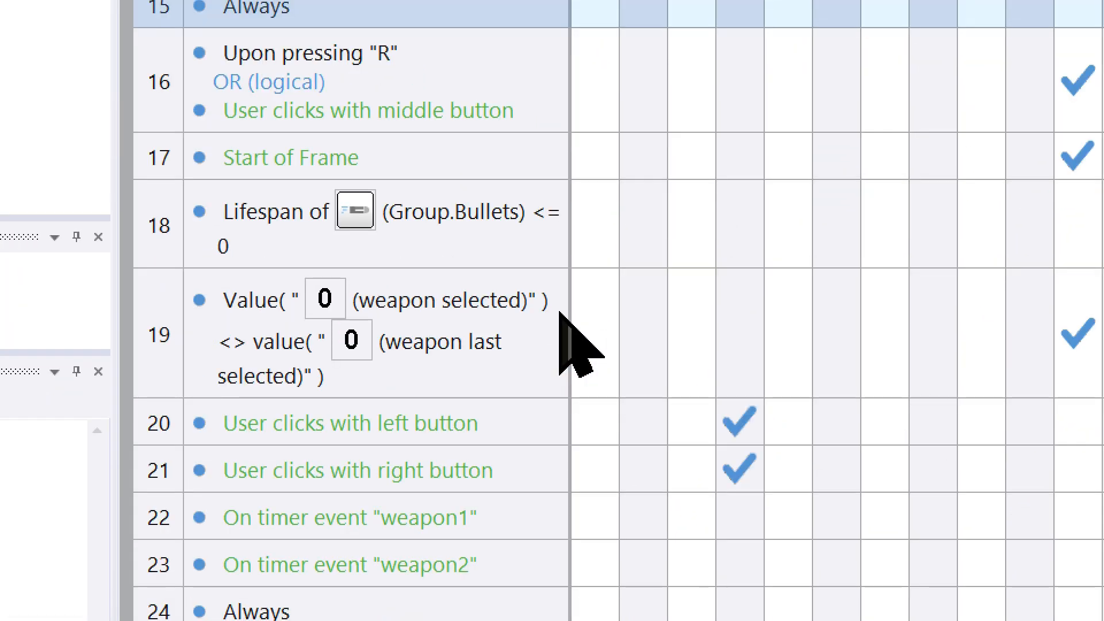
pyautogui.click(368, 213)
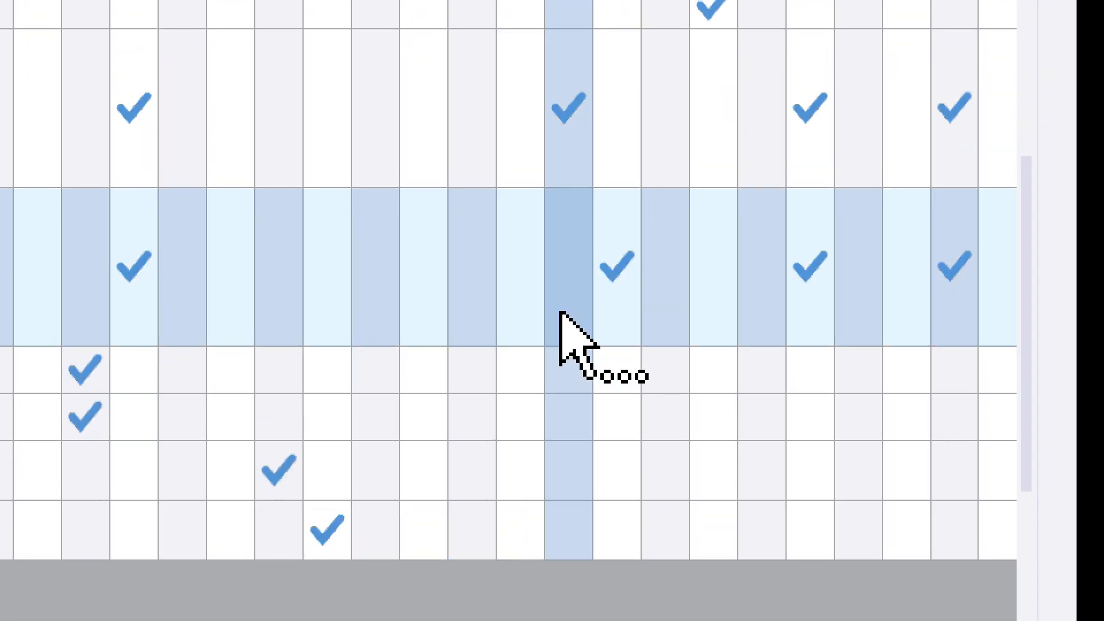
pyautogui.moveTo(560, 314)
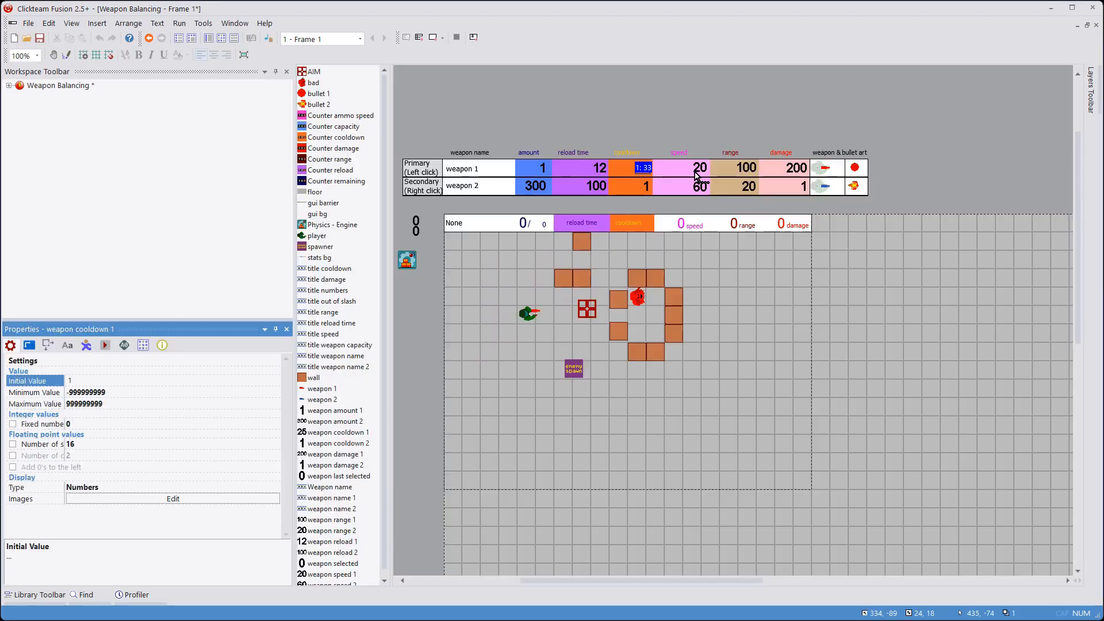
# Set the initial value of weapon speed 1 to 40 and of weapon range 1 to 400
pyautogui.click(699, 168)
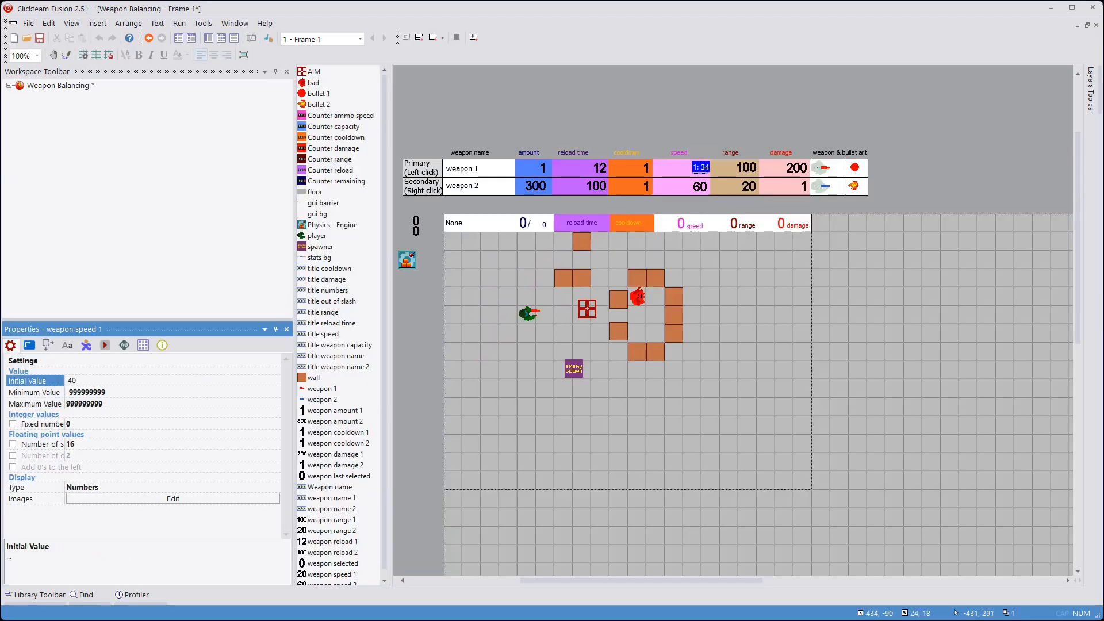
pyautogui.press('Return')
pyautogui.click(746, 169)
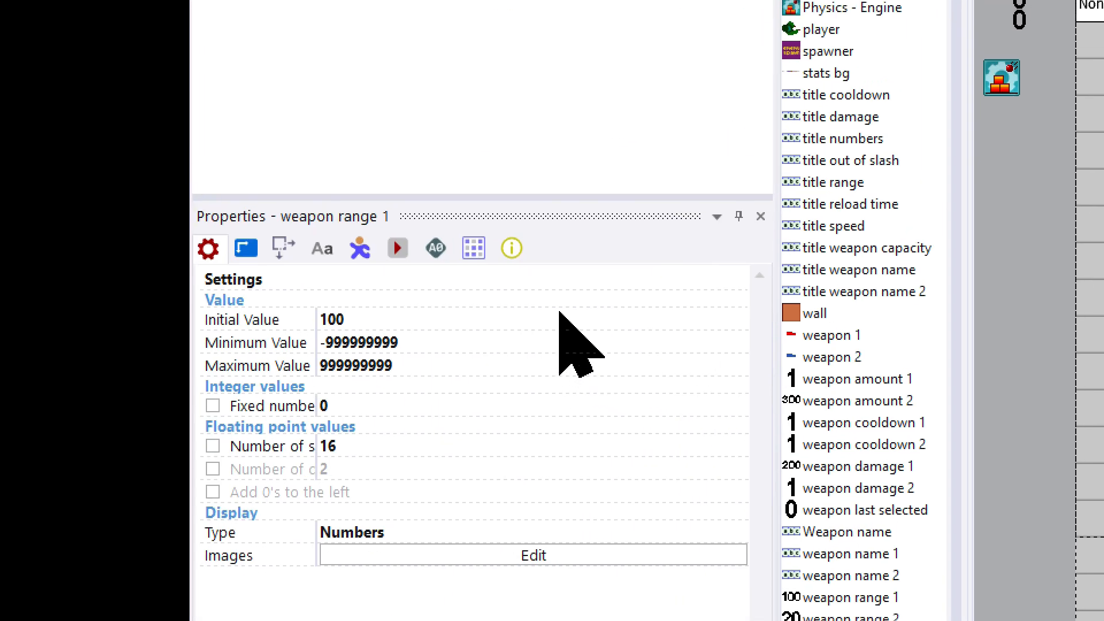
pyautogui.click(560, 320)
pyautogui.write('400')
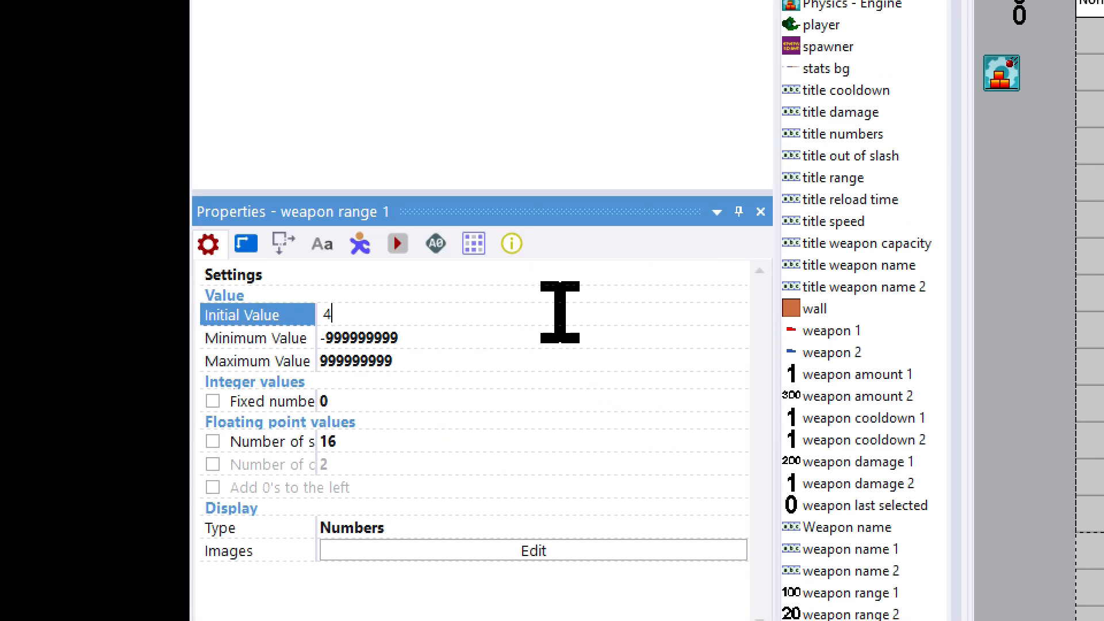
pyautogui.press('Return')
# Run the frame, test firing weapon 1 across the play area, and close the running game
pyautogui.press('F8')
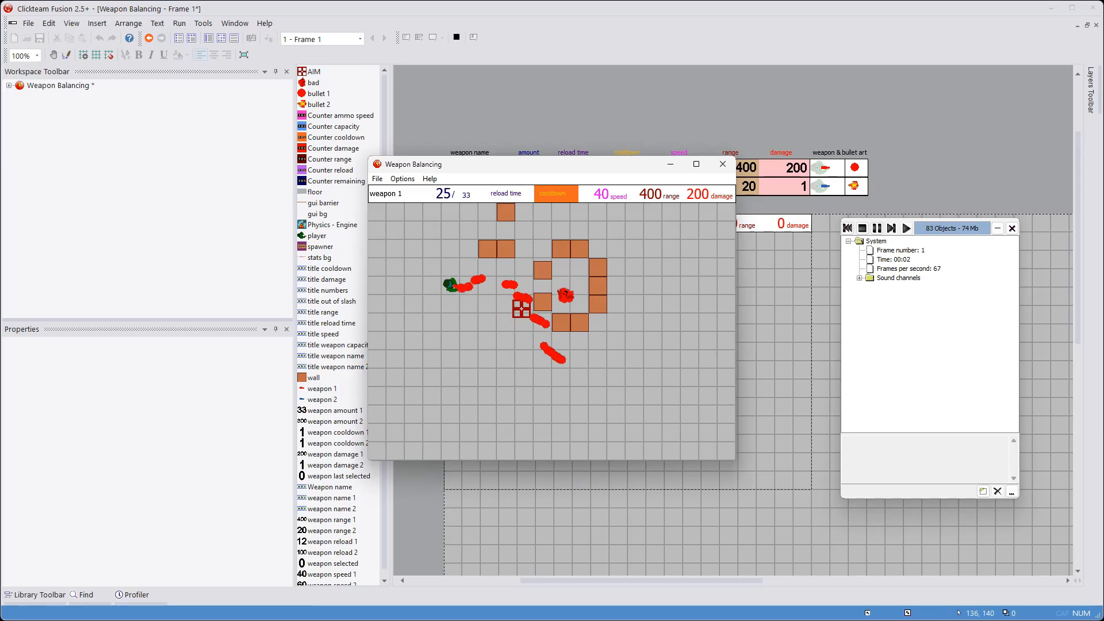
pyautogui.moveTo(522, 309)
pyautogui.mouseDown()
pyautogui.moveTo(495, 350)
pyautogui.moveTo(495, 274)
pyautogui.moveTo(382, 372)
pyautogui.moveTo(511, 264)
pyautogui.moveTo(466, 357)
pyautogui.moveTo(438, 320)
pyautogui.mouseUp()
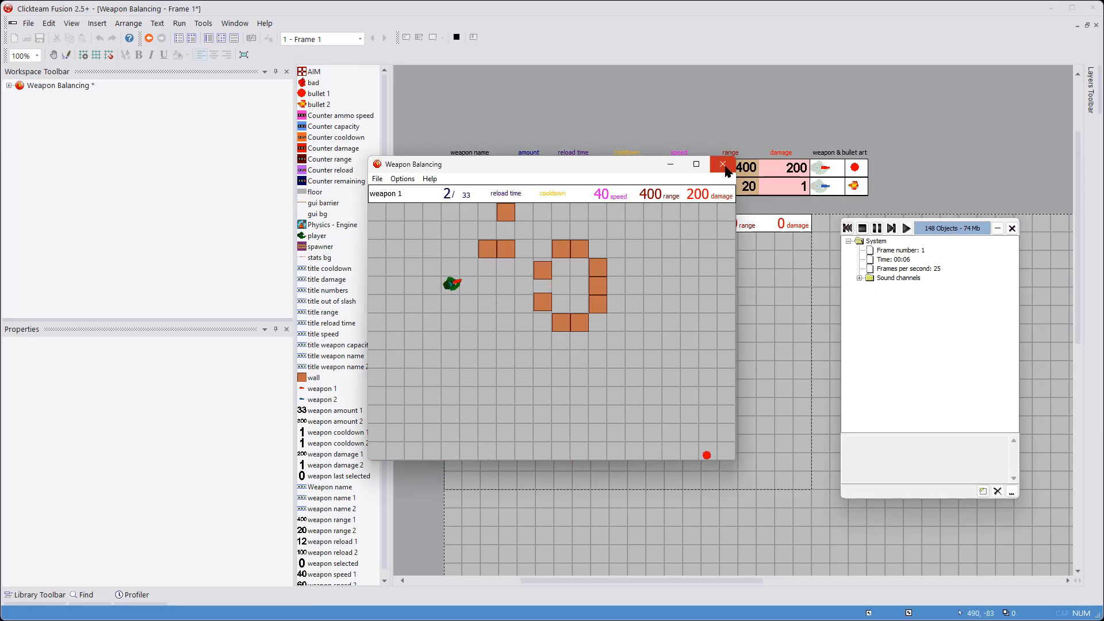
pyautogui.click(723, 166)
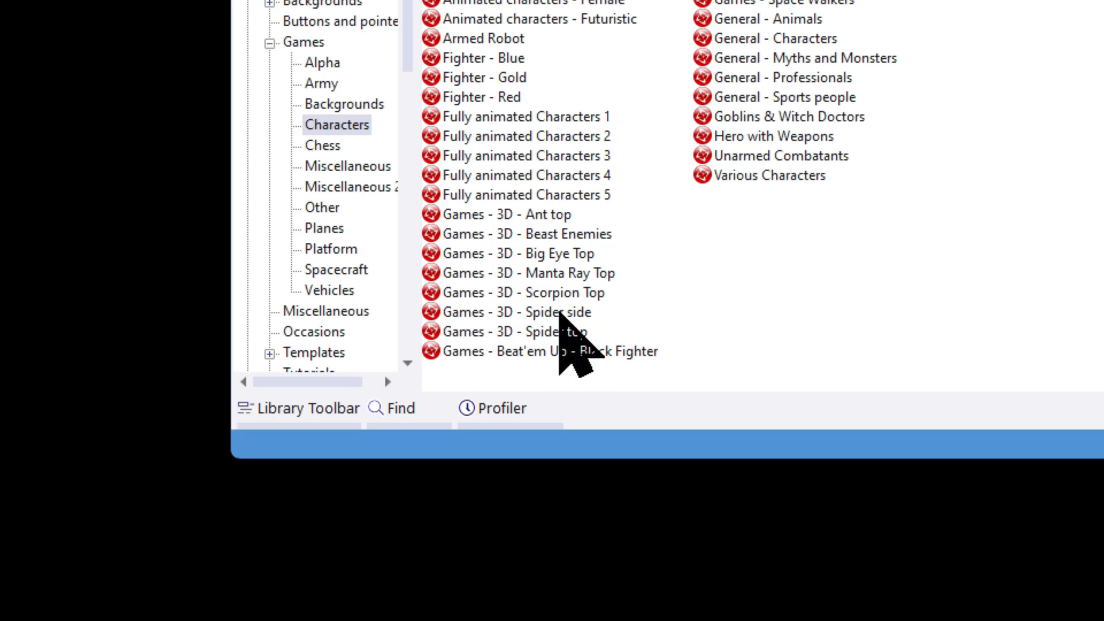
# Open the Games - 3D - Spider side library under Characters and place one of its spiders in the frame
pyautogui.click(561, 313)
pyautogui.doubleClick(561, 311)
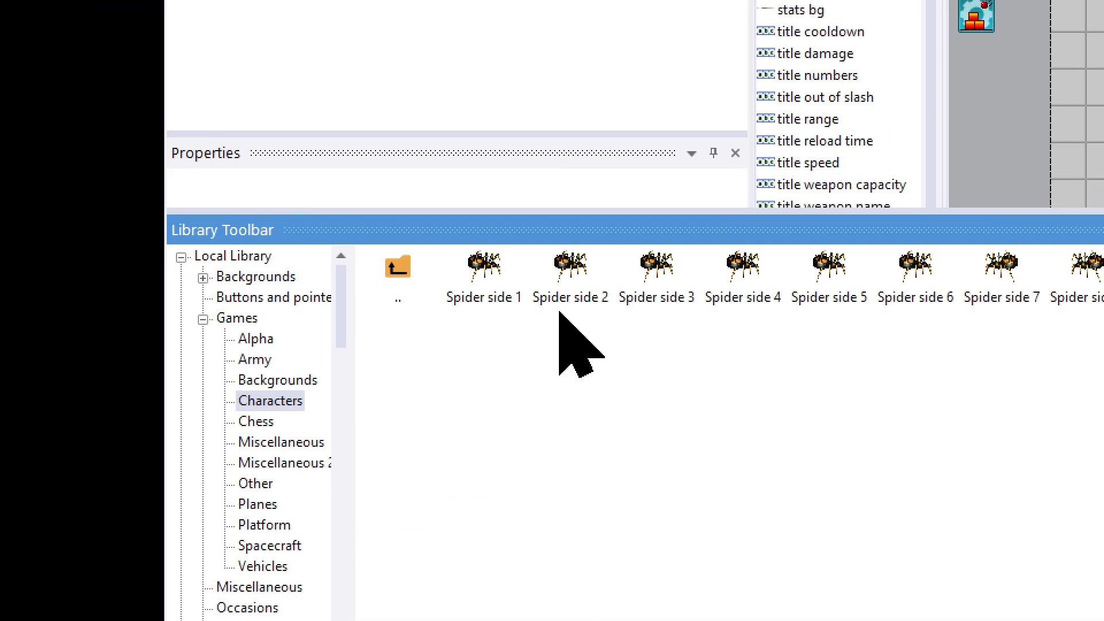
pyautogui.moveTo(559, 313); pyautogui.dragTo(631, 250)
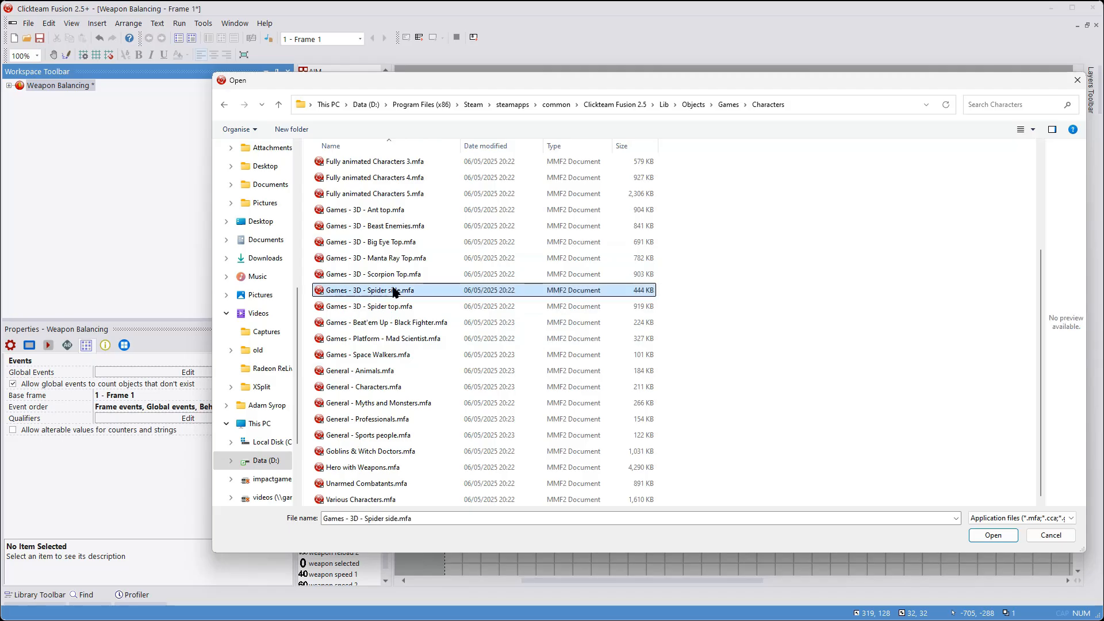
# Open Games - 3D - Spider side.mfa from the library's Characters folder and show its Untitled Frame
pyautogui.doubleClick(392, 287)
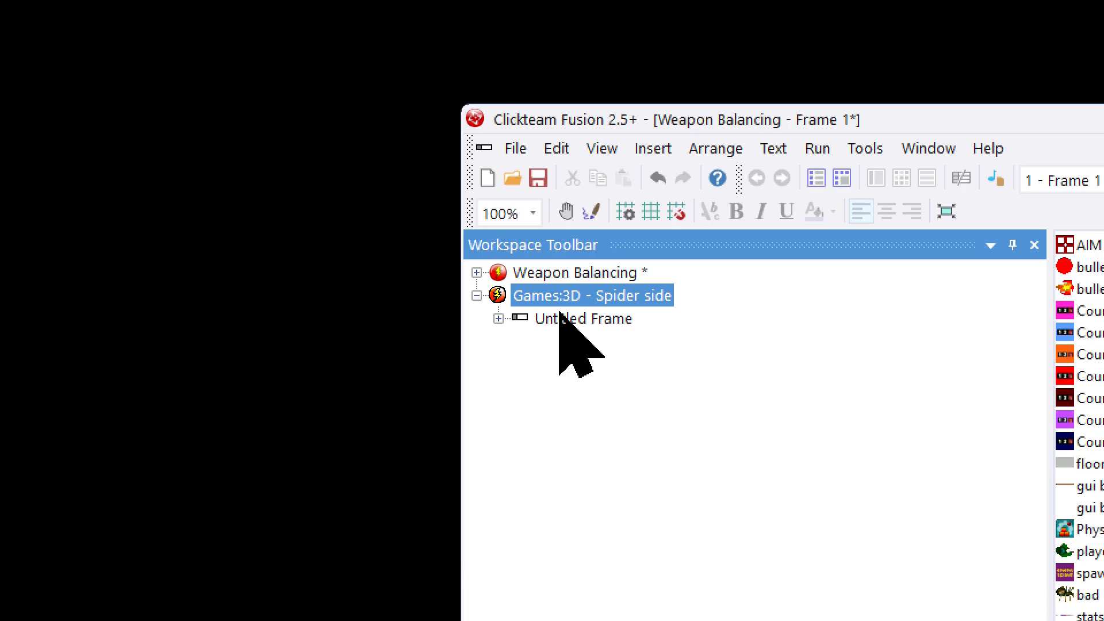
pyautogui.doubleClick(55, 107)
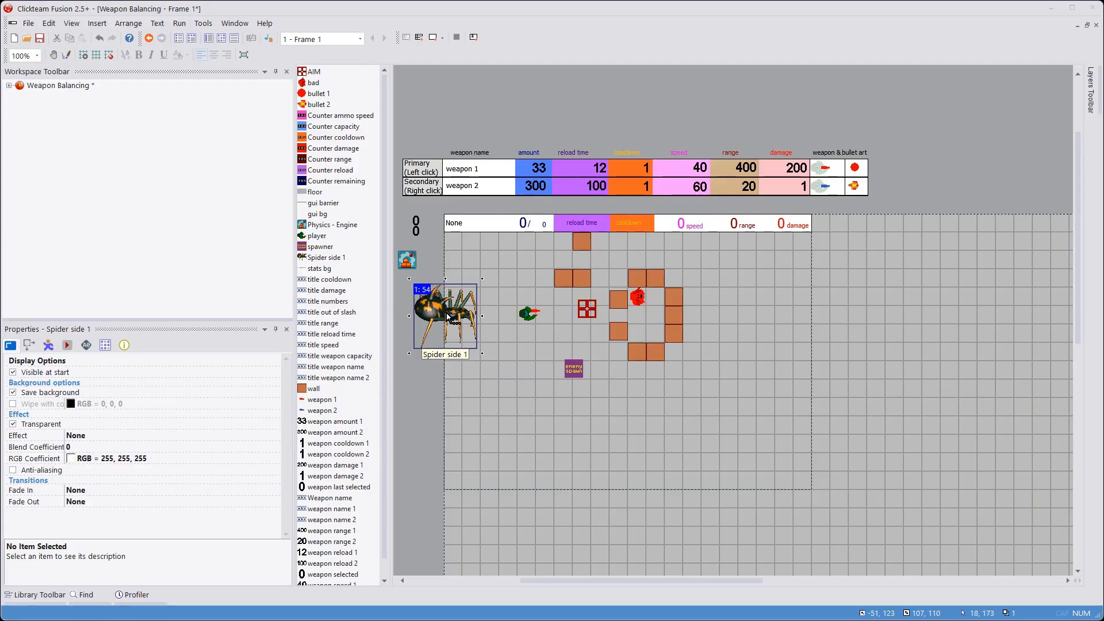
# Open Spider side 1 in the animation editor and preview the frames of its Walking animation
pyautogui.doubleClick(449, 315)
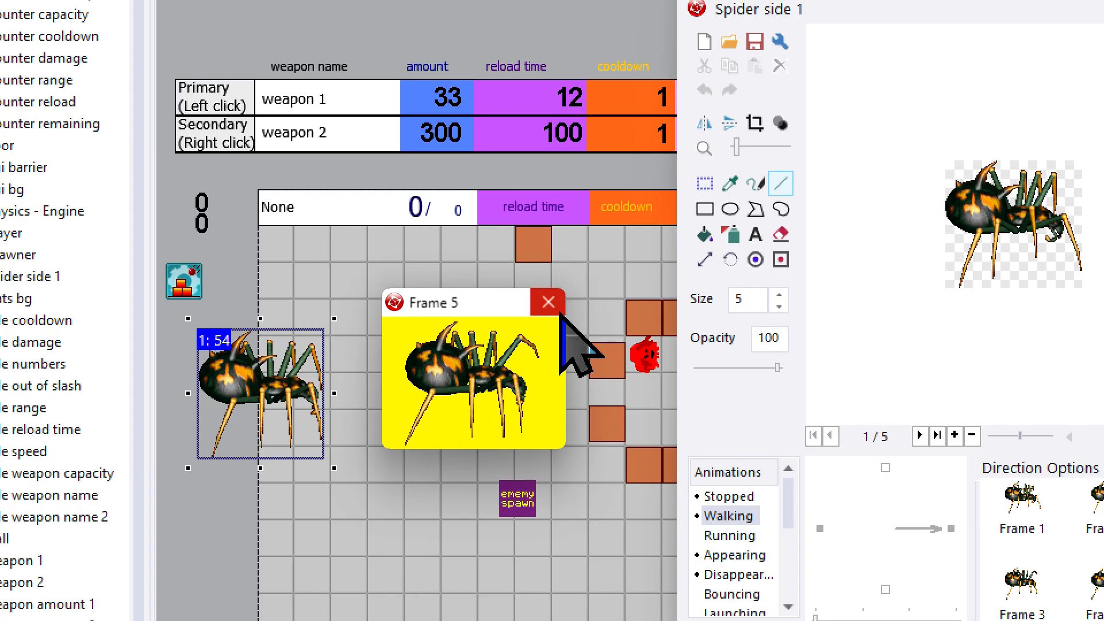
pyautogui.click(559, 313)
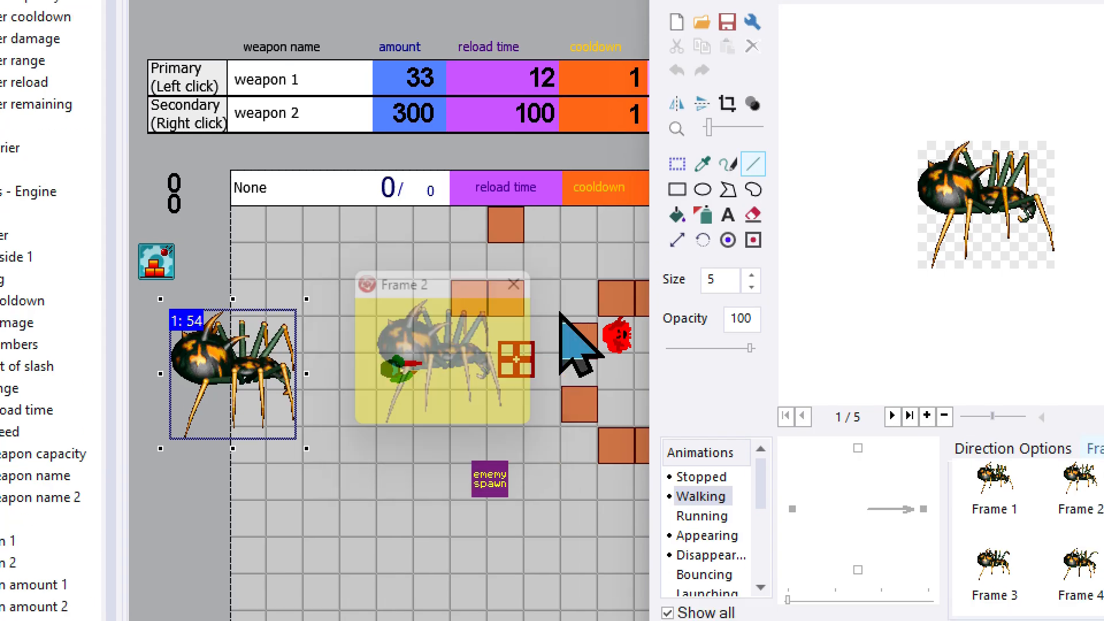
pyautogui.click(559, 310)
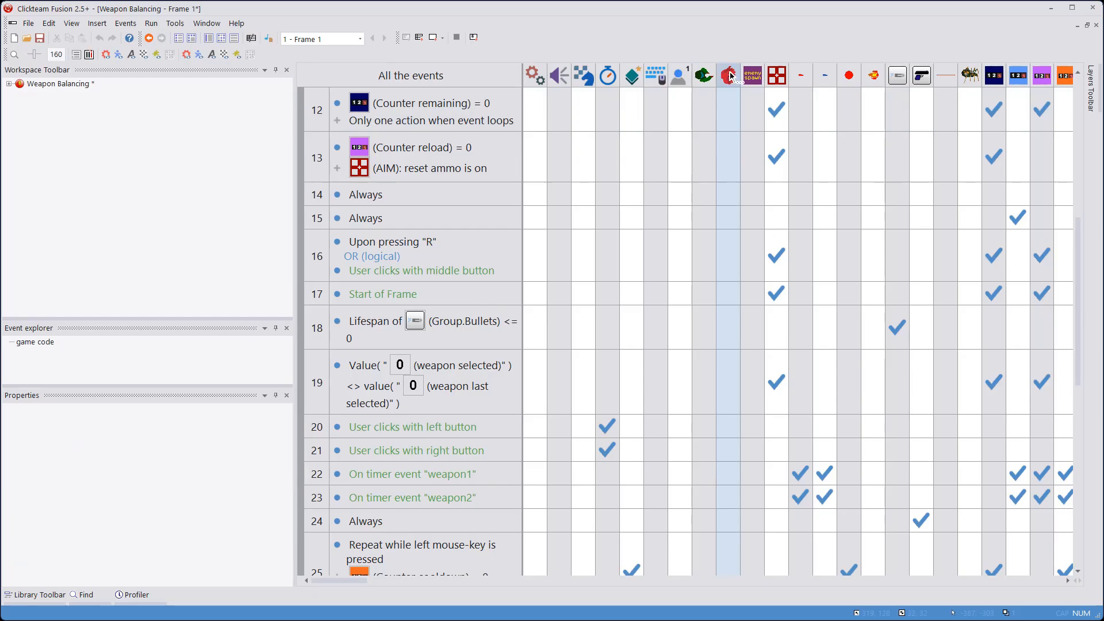
# Filter the event list to the bad object and examine its conditions and actions
pyautogui.click(728, 76)
pyautogui.moveTo(732, 206)
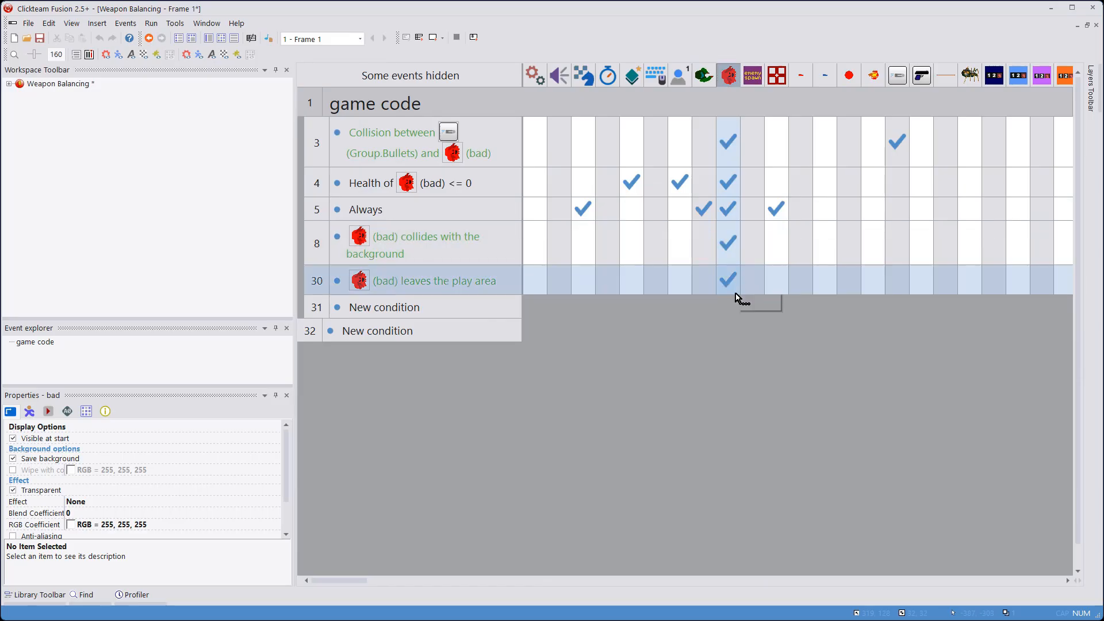
# Assign the Bad qualifier to the bad object placed in the frame
pyautogui.click(208, 40)
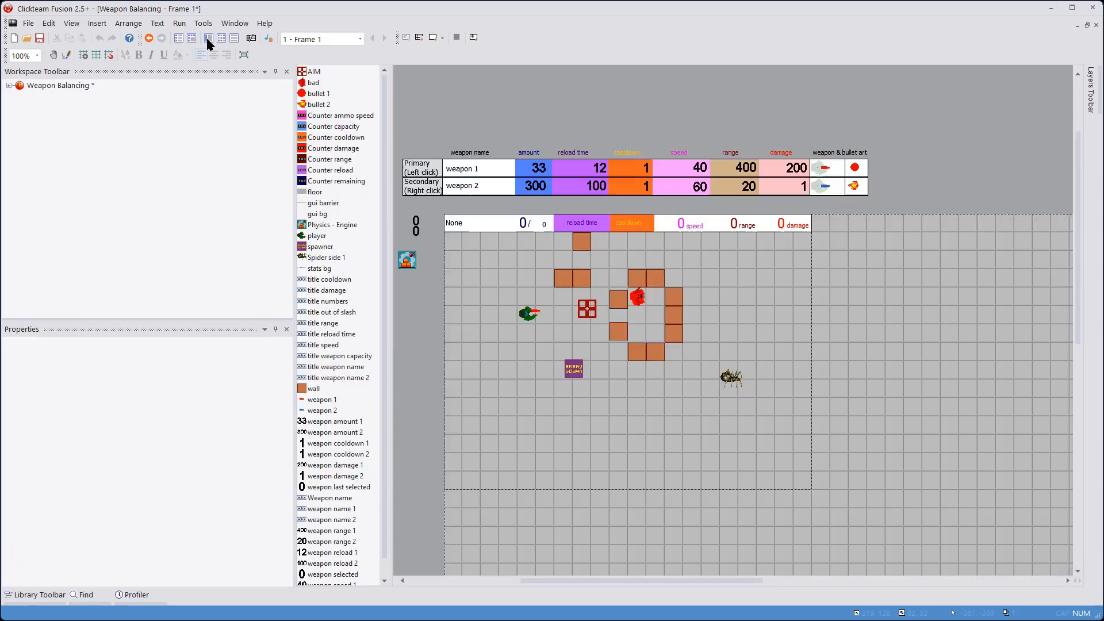
pyautogui.click(639, 298)
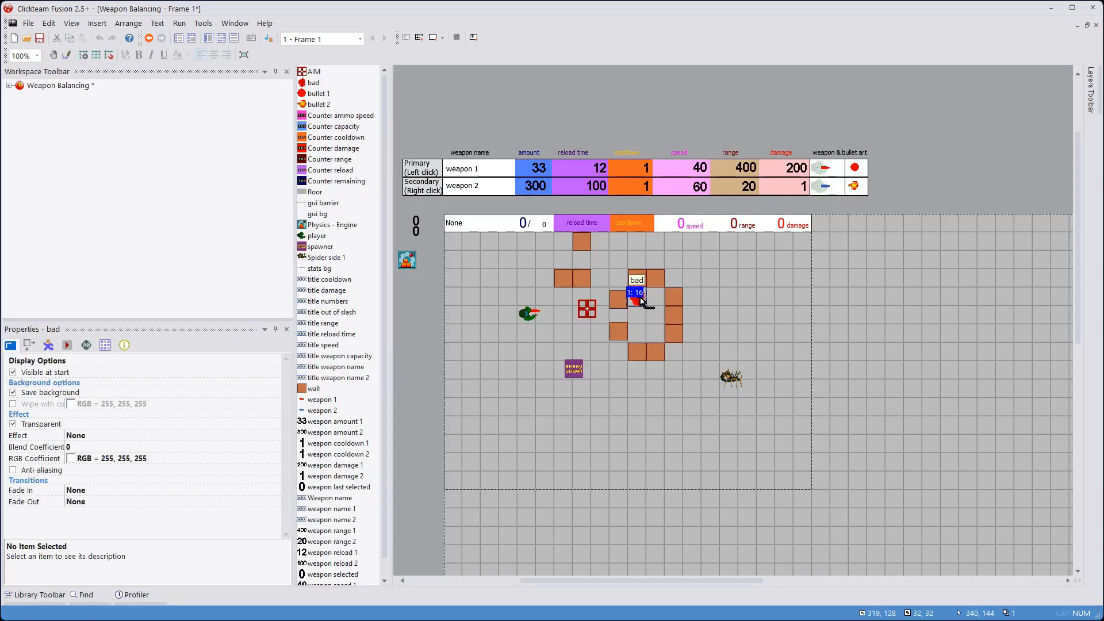
pyautogui.click(107, 346)
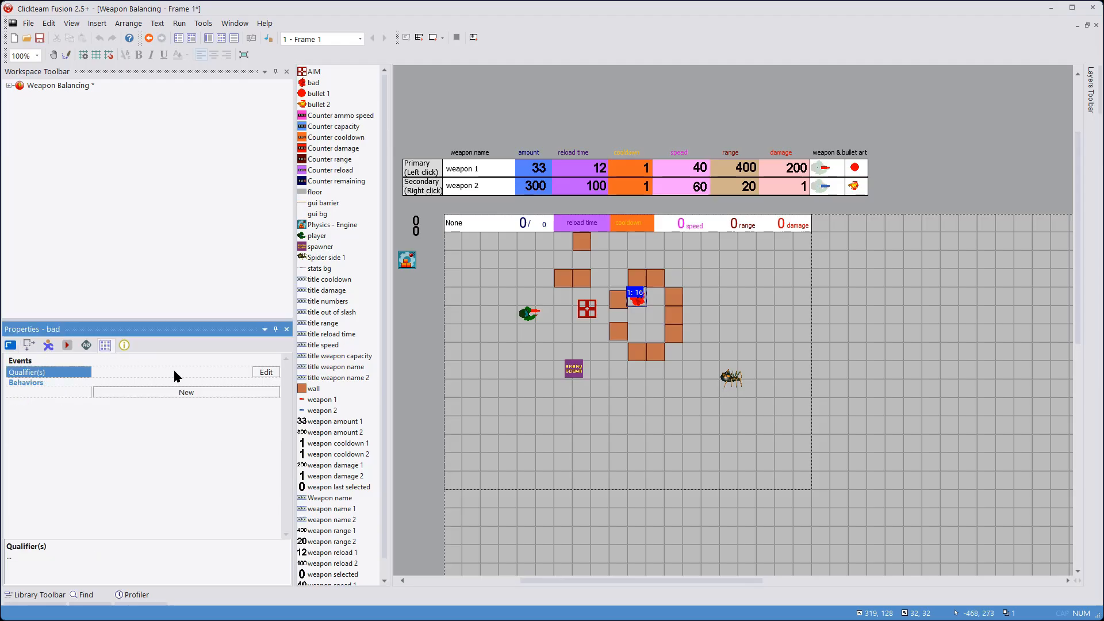
# Replace the bad object with the Group.Bad qualifier throughout the frame's events
pyautogui.rightClick(562, 315)
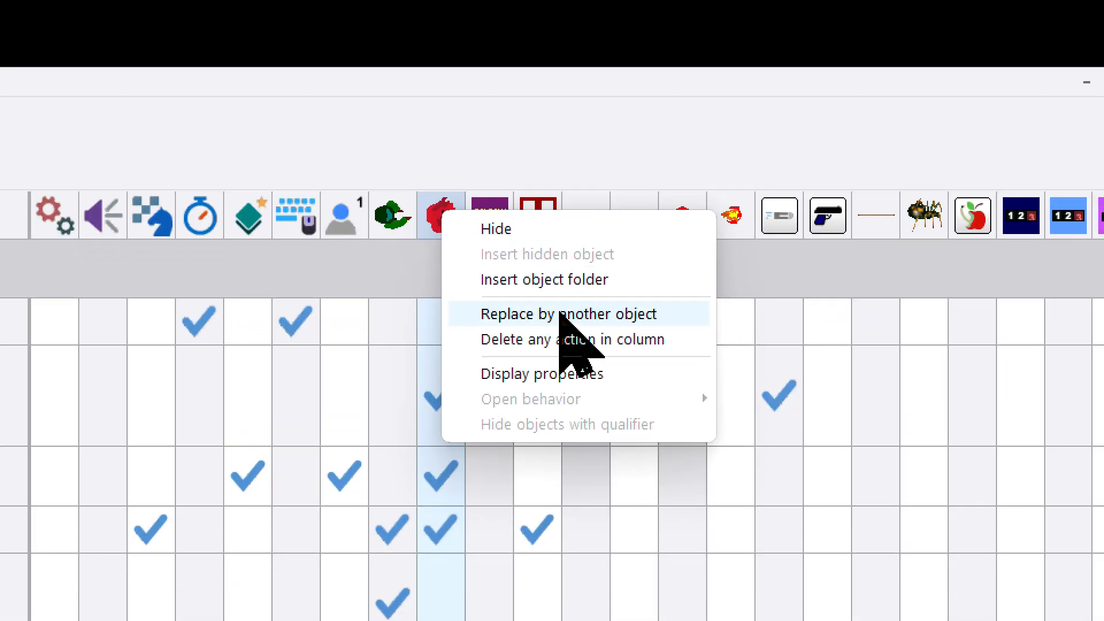
pyautogui.click(560, 313)
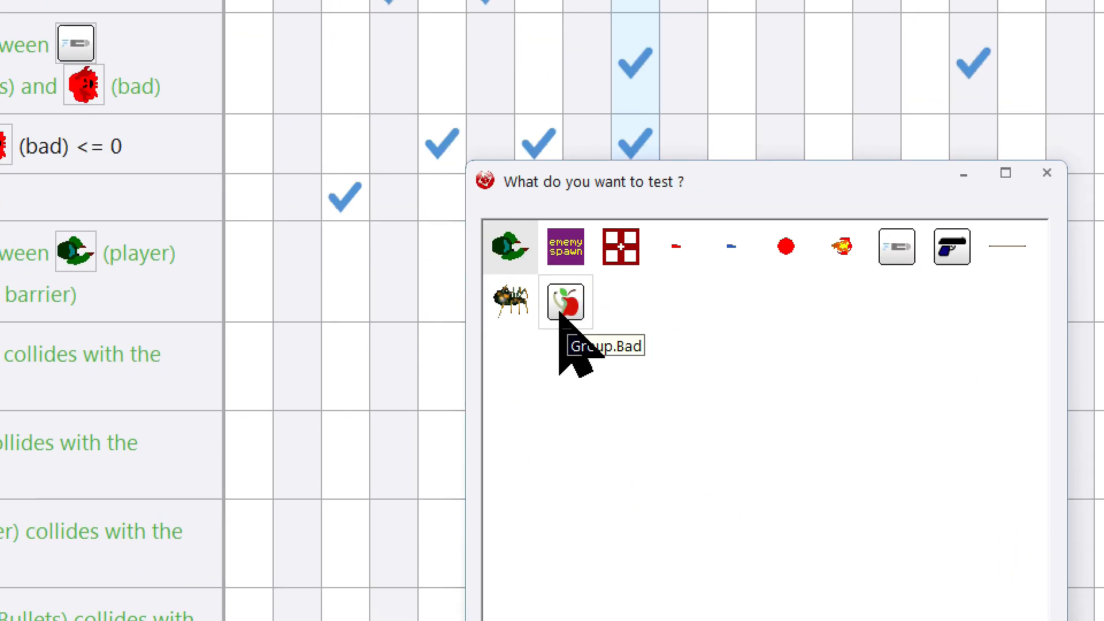
pyautogui.doubleClick(566, 302)
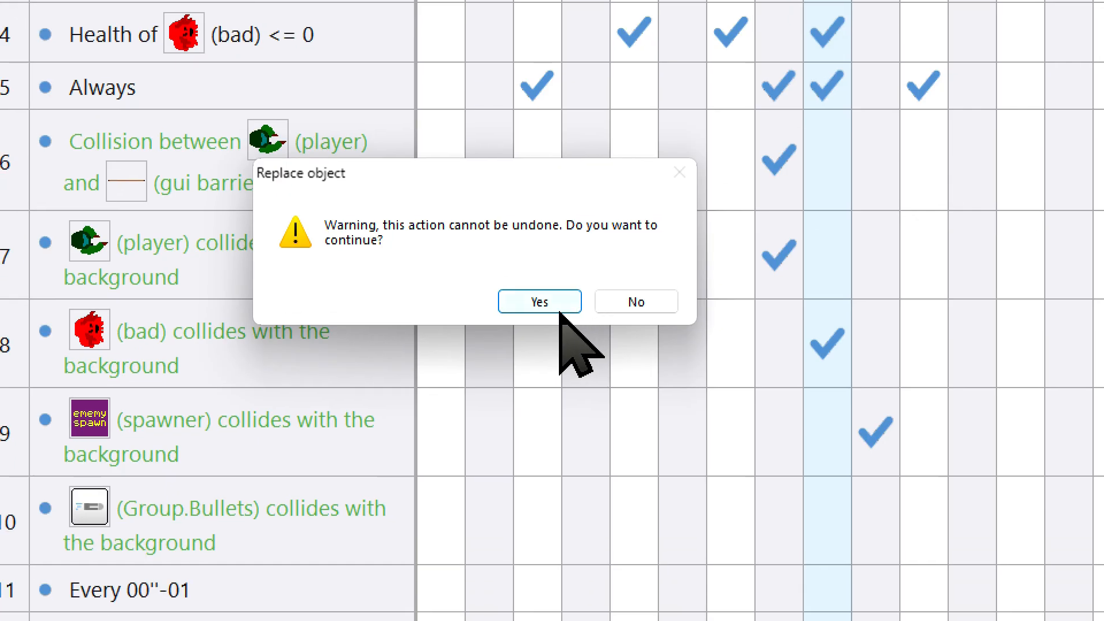
pyautogui.click(559, 312)
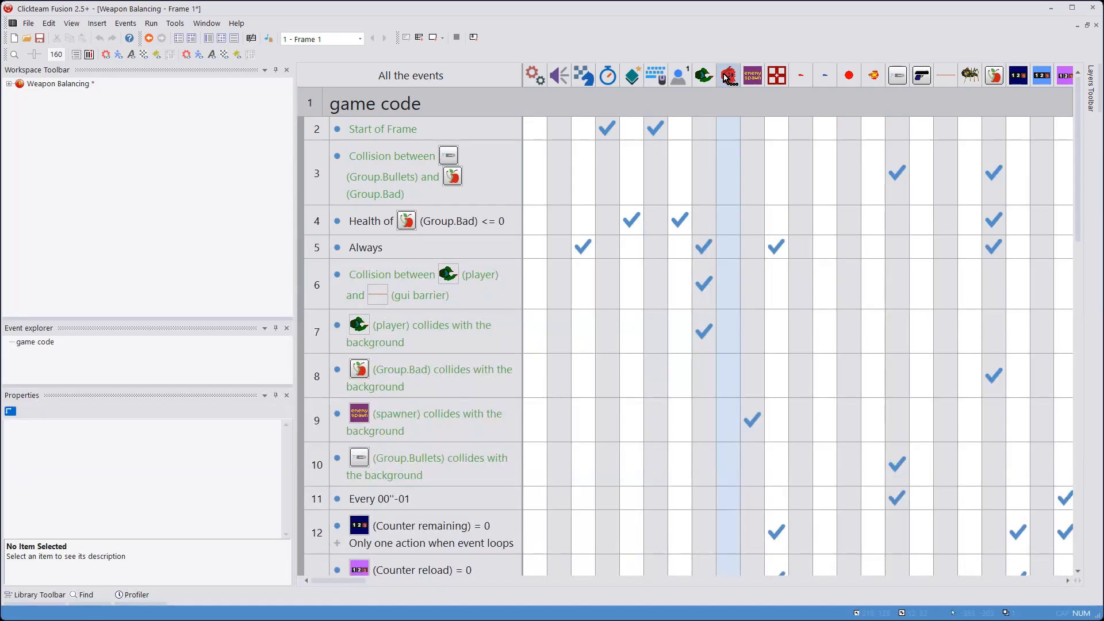
# In the Group.Bad health event, replace the Create bad action with creating the object by name "bad" relative to the spawner
pyautogui.click(728, 77)
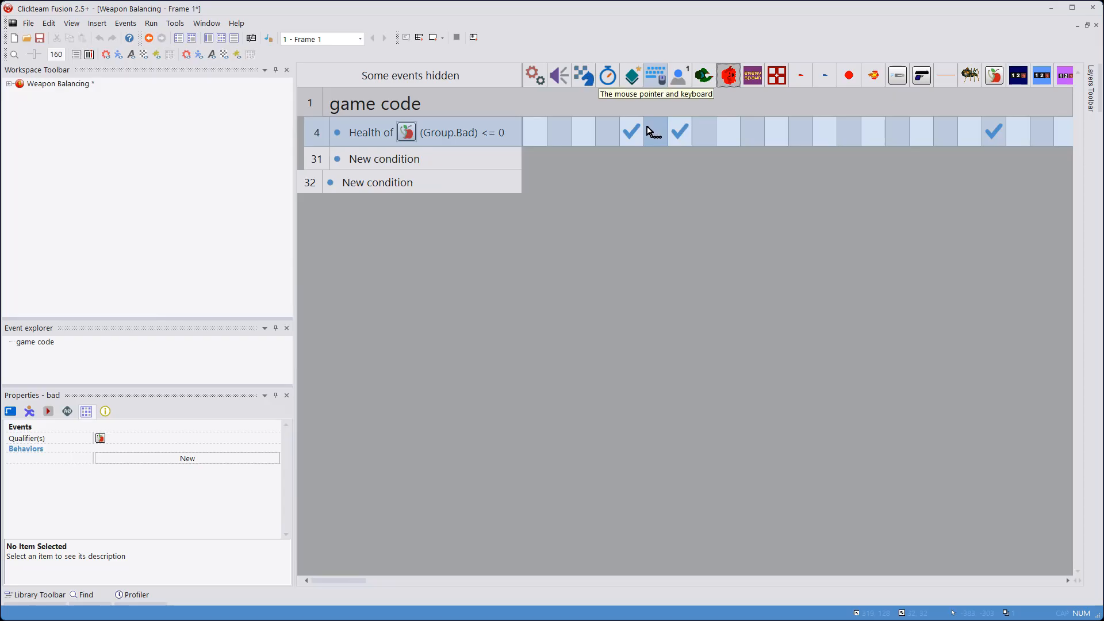
pyautogui.moveTo(630, 137)
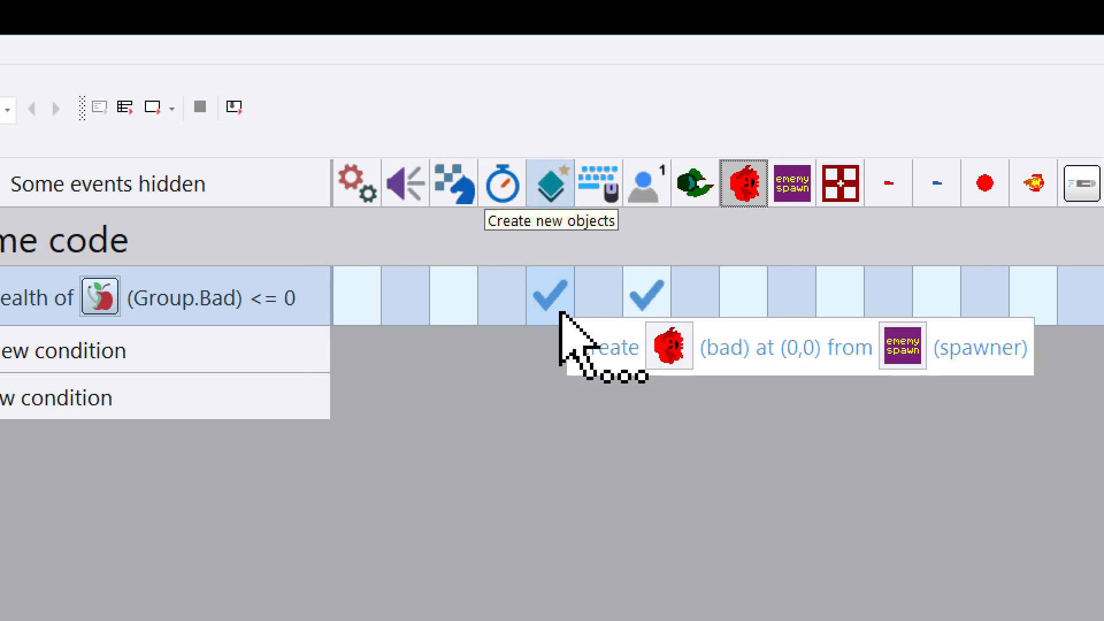
pyautogui.rightClick(561, 314)
pyautogui.click(559, 309)
pyautogui.write('bad')
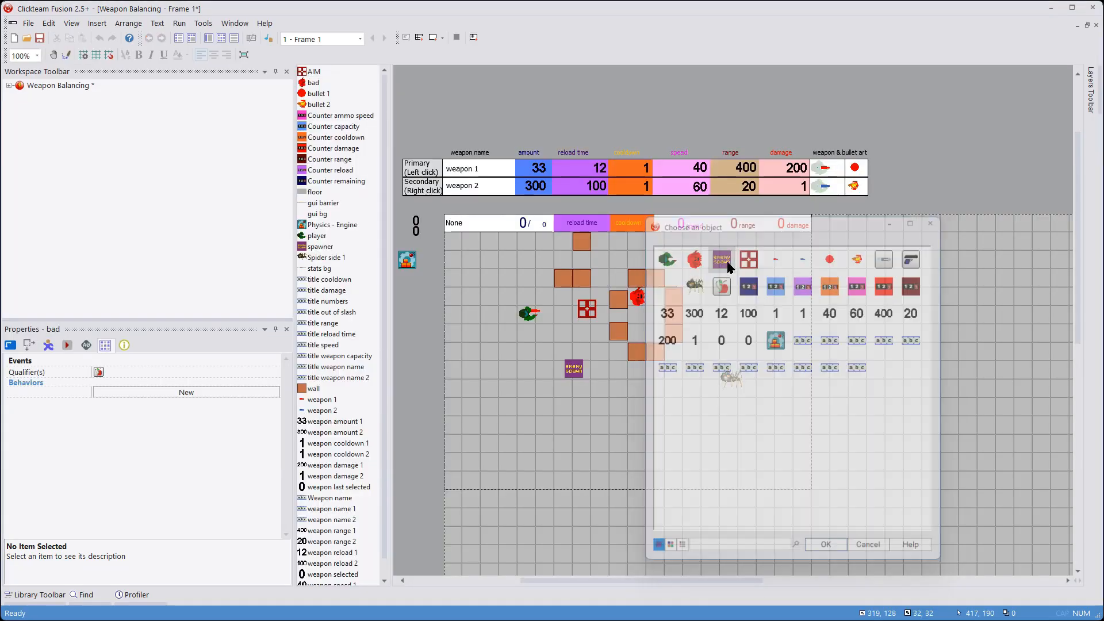
pyautogui.click(726, 260)
pyautogui.click(726, 260)
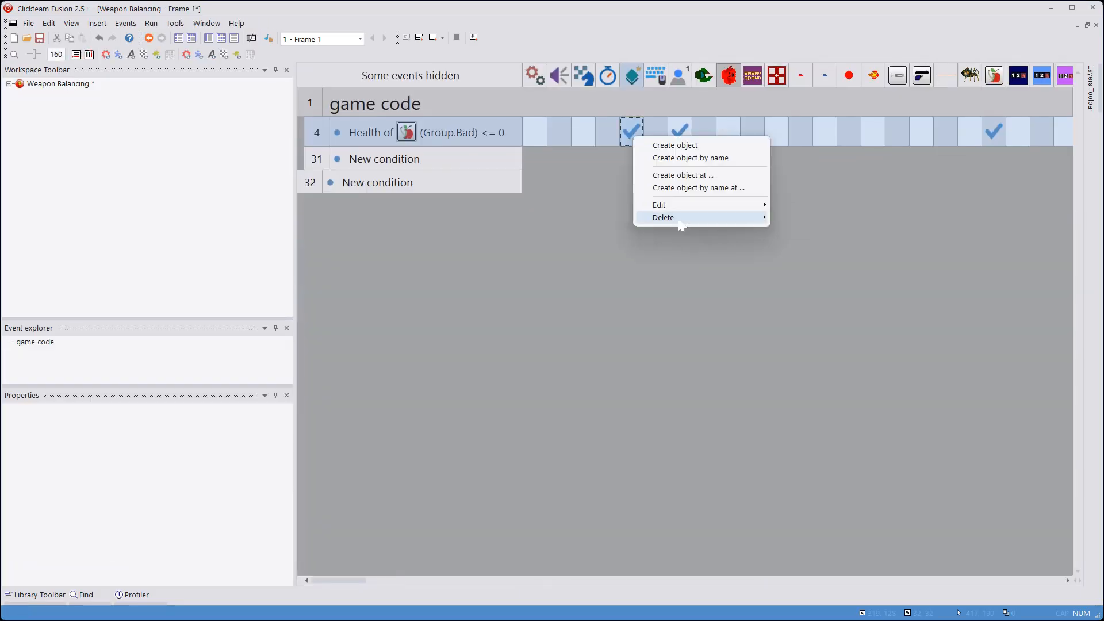
pyautogui.click(801, 220)
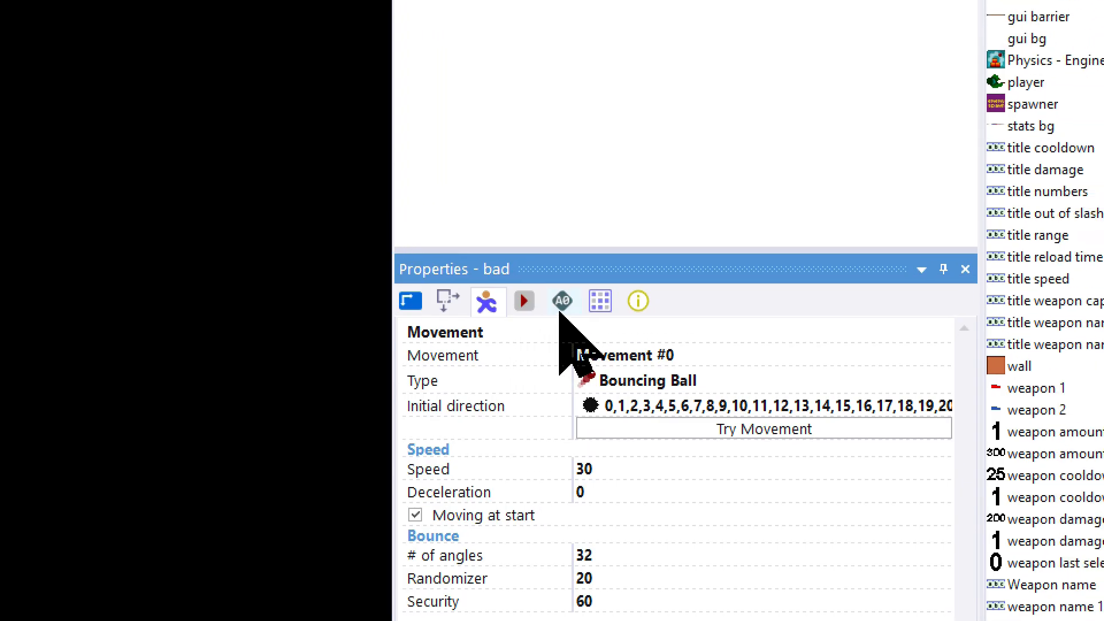
# Examine the bad object's alterable values and its event properties
pyautogui.click(562, 303)
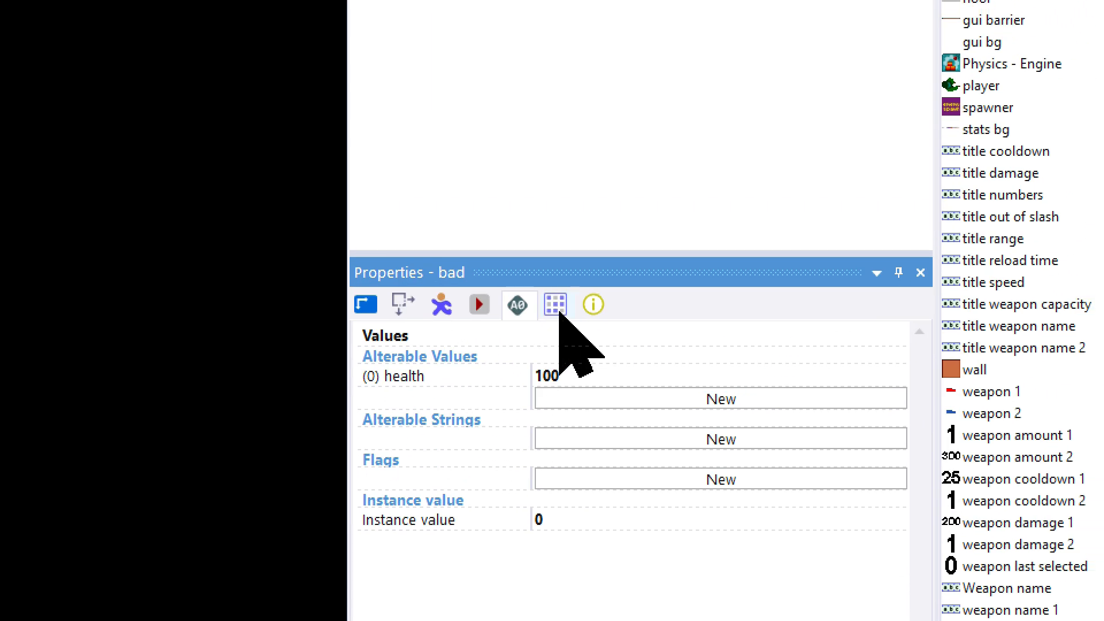
pyautogui.click(556, 305)
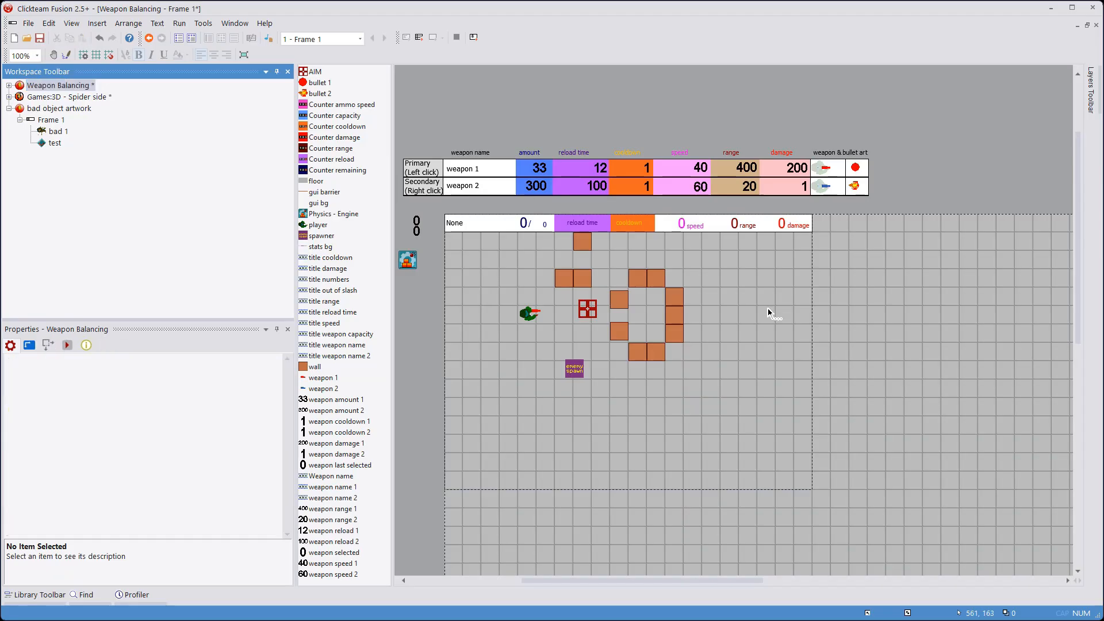
# Add a new library named Shooting game that points to a folder on the Data (T:) drive
pyautogui.click(768, 310)
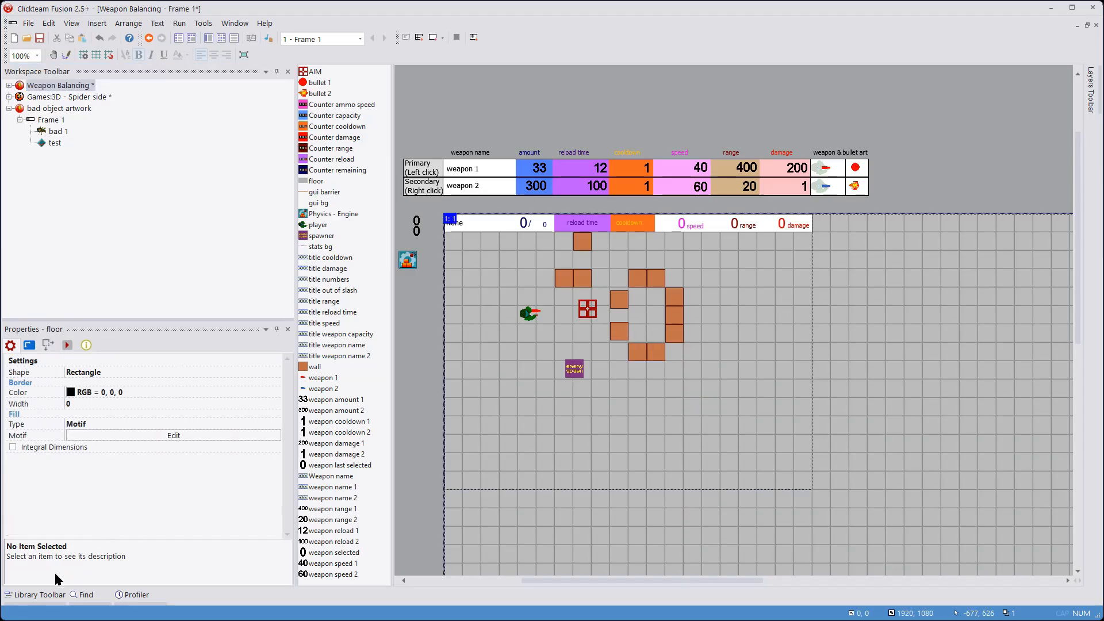
pyautogui.click(38, 595)
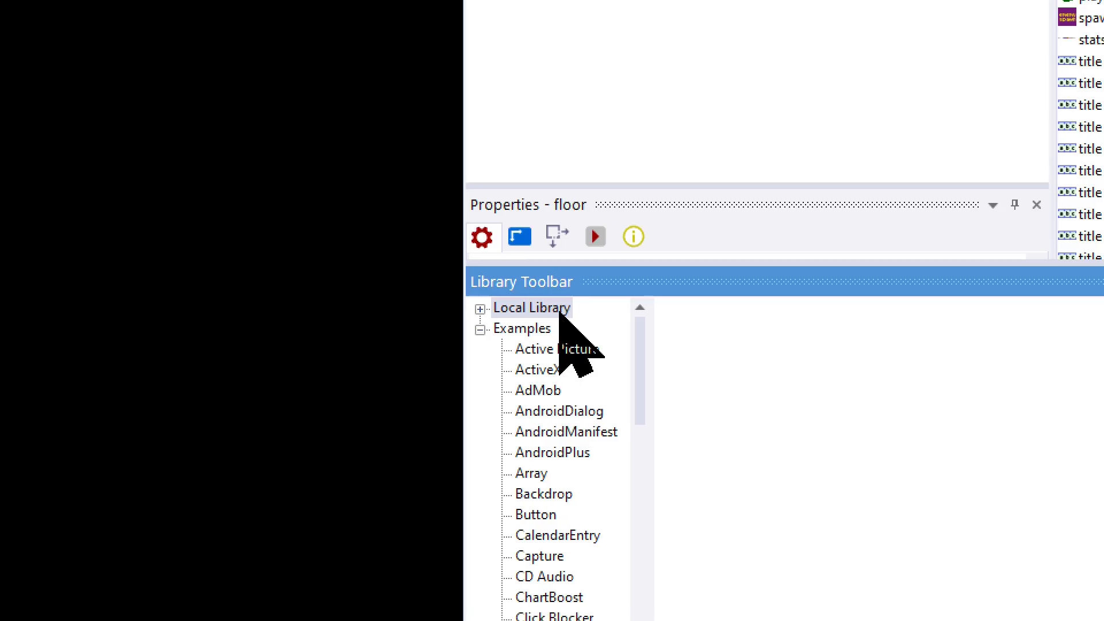
pyautogui.rightClick(563, 311)
pyautogui.click(598, 329)
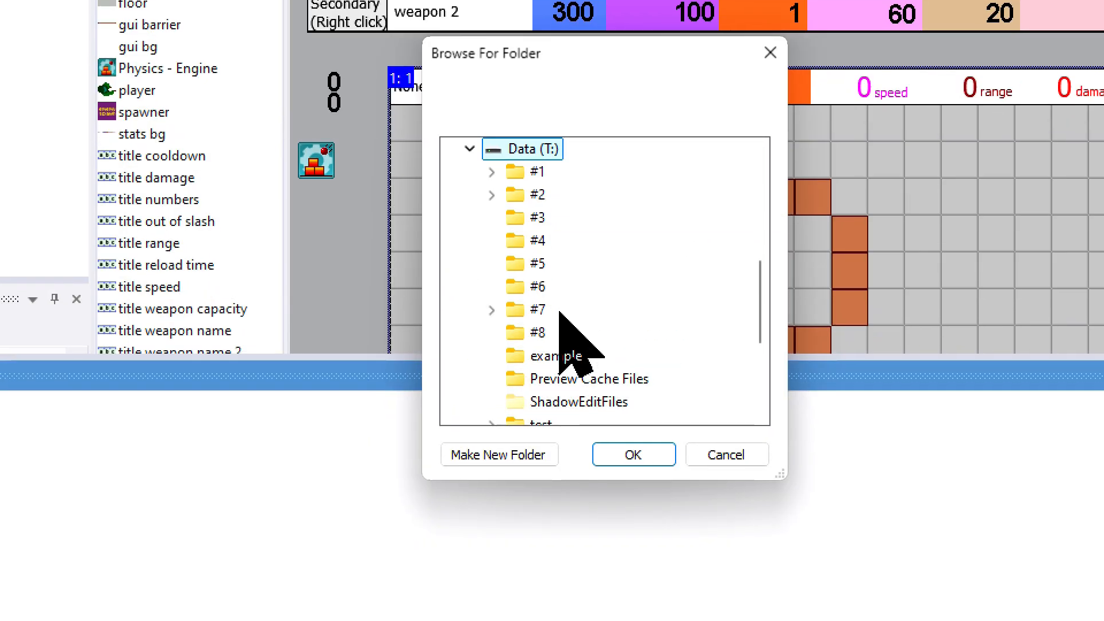
pyautogui.click(540, 322)
pyautogui.click(562, 306)
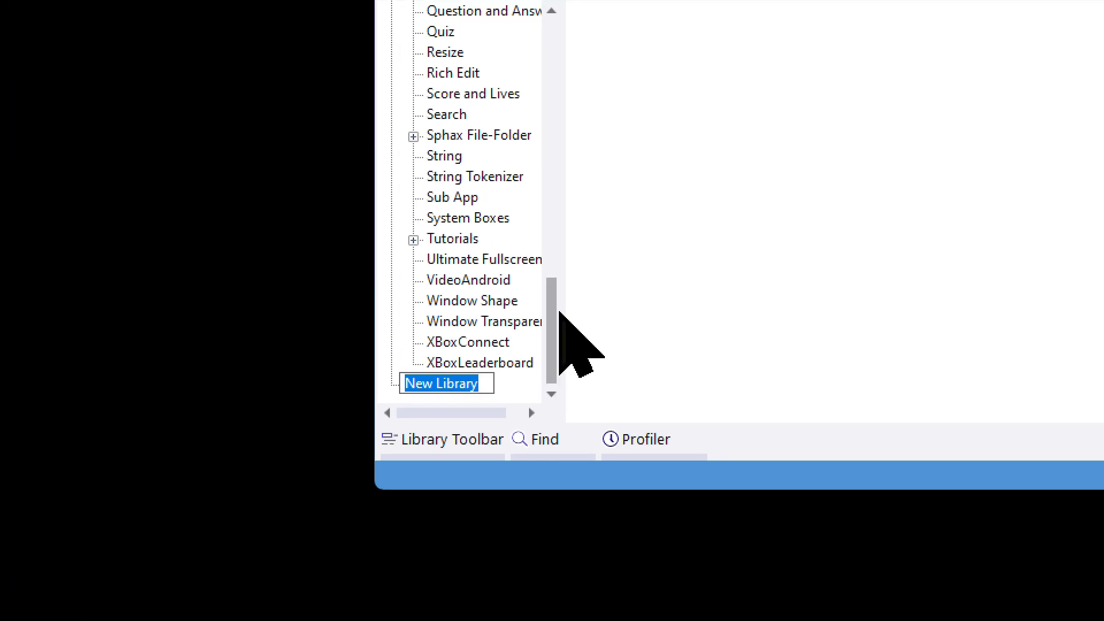
pyautogui.write('Shooting game')
pyautogui.press('Return')
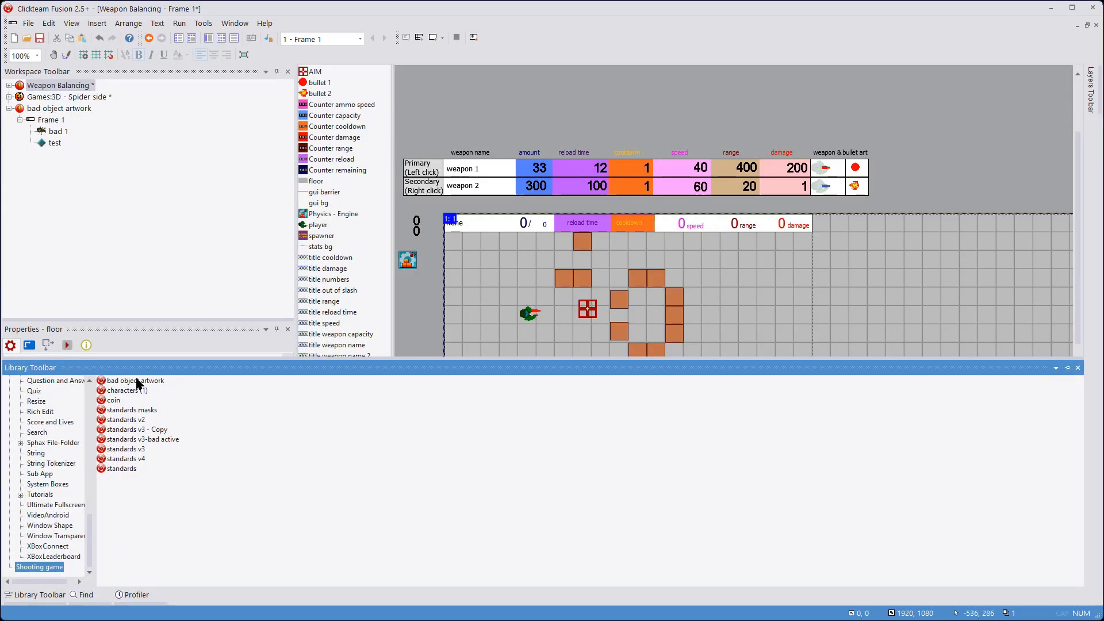
# Open bad object artwork in the Shooting game library and place its bad 1 spider inside the ring of walls
pyautogui.doubleClick(566, 294)
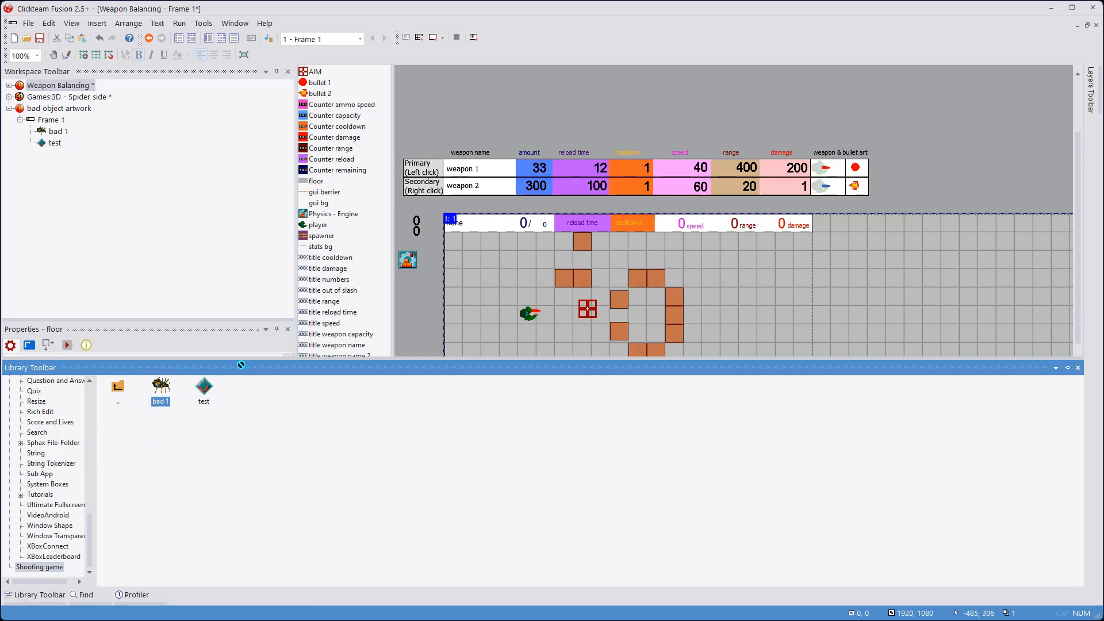
pyautogui.moveTo(241, 364); pyautogui.dragTo(594, 303)
pyautogui.moveTo(653, 322); pyautogui.dragTo(652, 324)
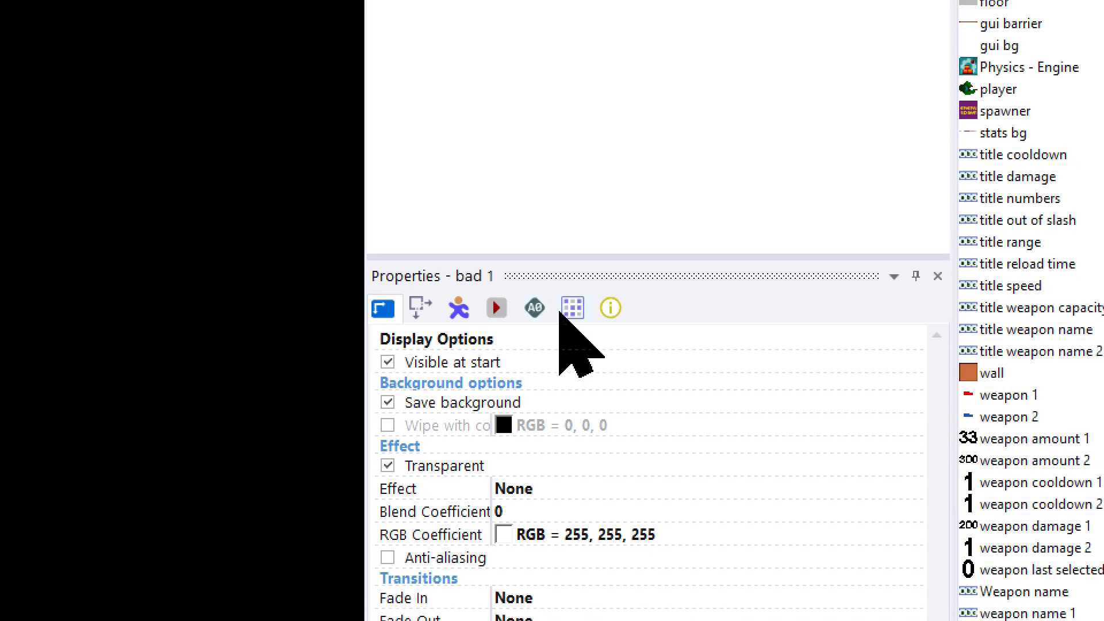
# Examine the alterable values and movement settings of the placed bad 1 object
pyautogui.click(105, 336)
pyautogui.click(524, 305)
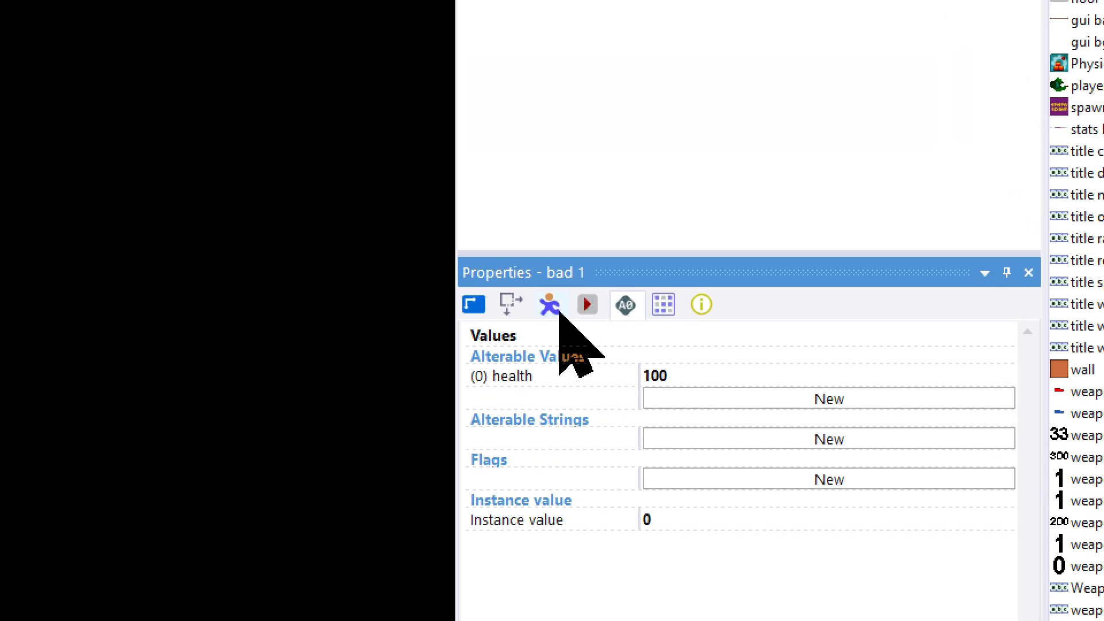
pyautogui.click(552, 308)
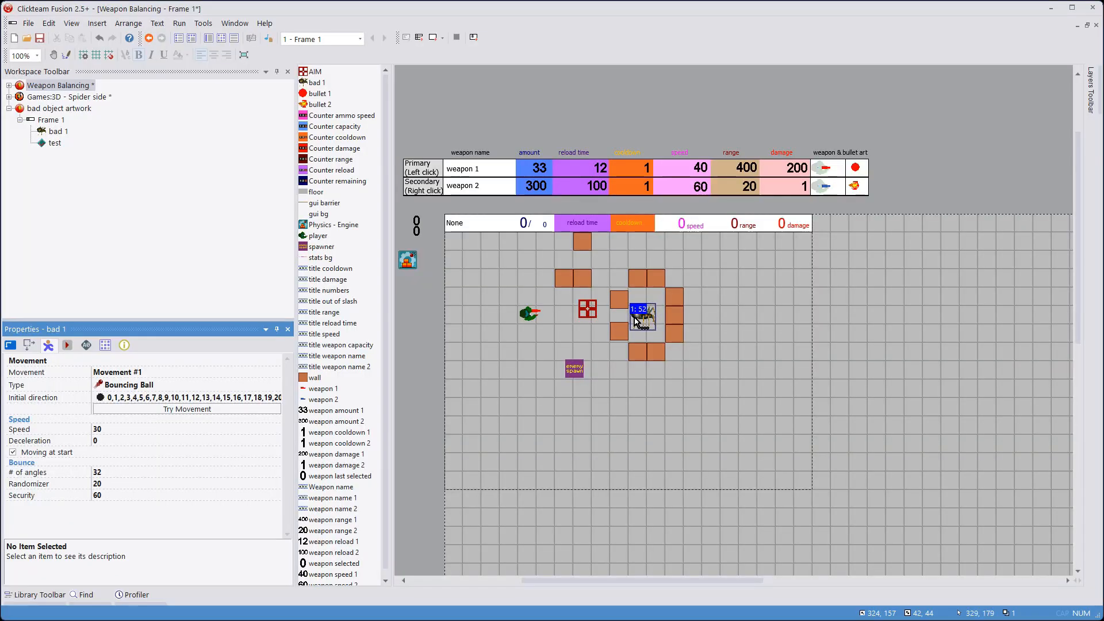
# Move bad 1 out of the wall ring to just above the enemy spawner and run the game
pyautogui.moveTo(620, 323); pyautogui.dragTo(582, 344)
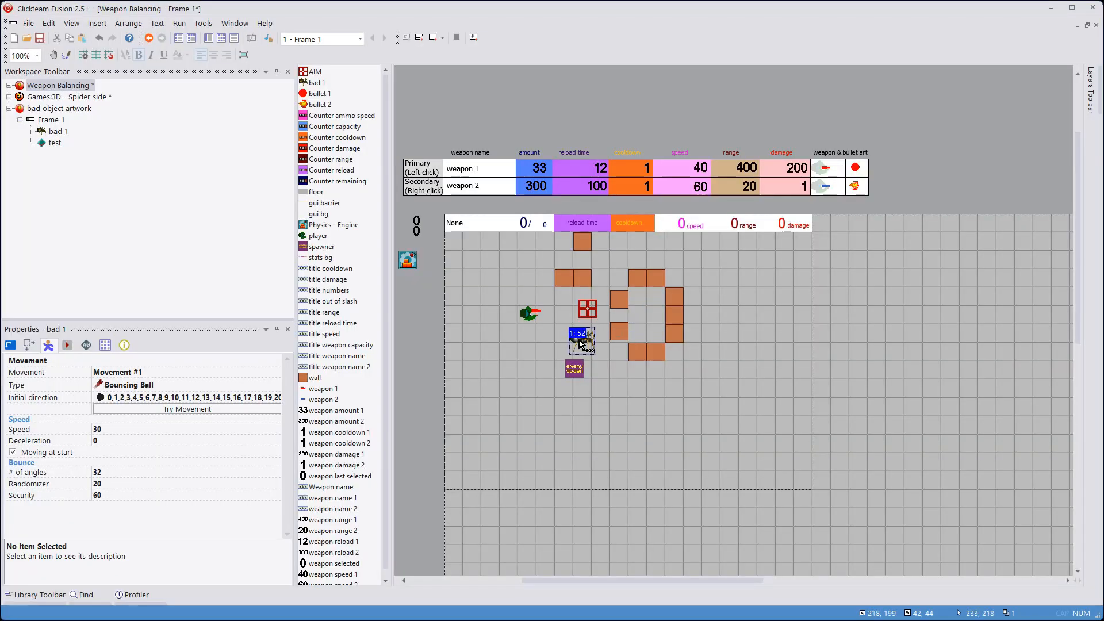
pyautogui.click(179, 23)
pyautogui.click(198, 48)
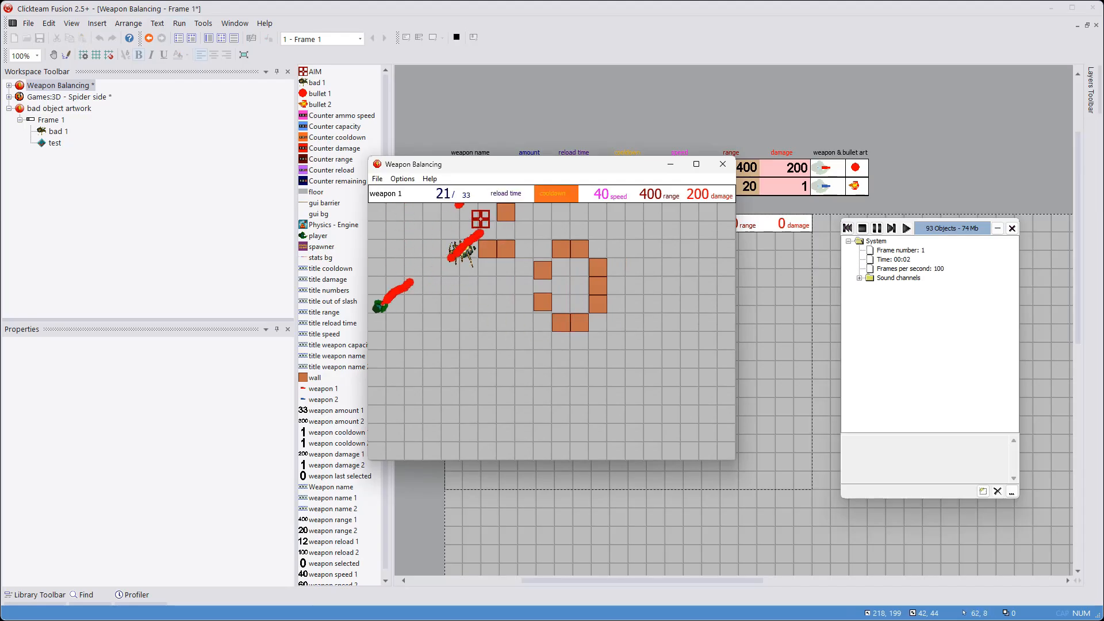
# Playtest the game by moving the player around and firing weapon 1 at the spider enemies
pyautogui.moveTo(481, 219); pyautogui.dragTo(520, 274)
pyautogui.press('Down')
pyautogui.press('Right')
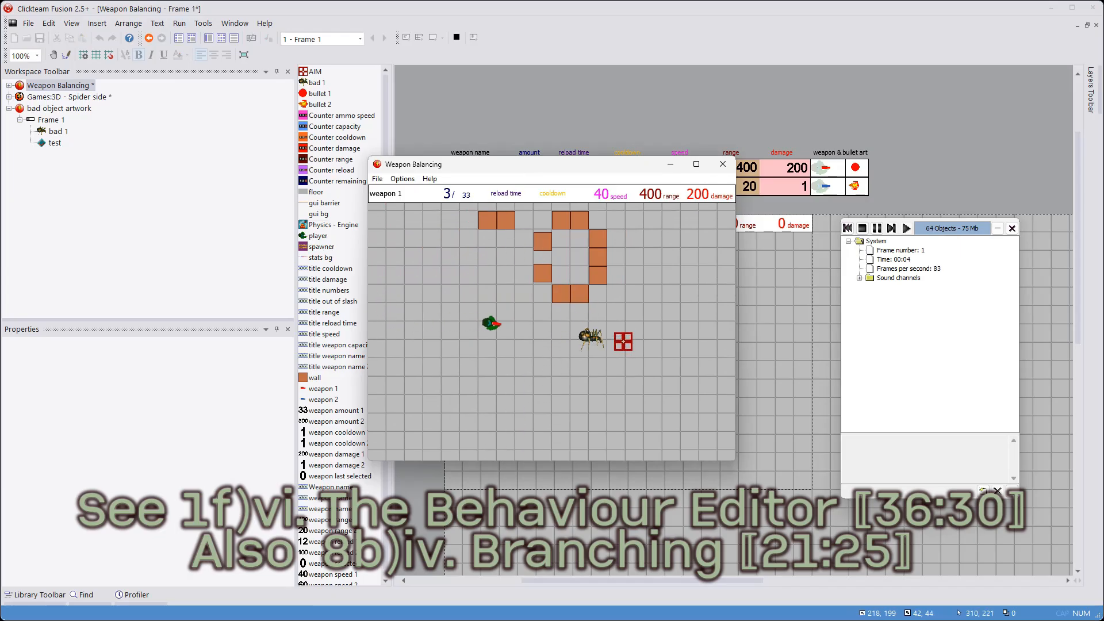
pyautogui.press('Right')
pyautogui.moveTo(623, 341)
pyautogui.mouseDown()
pyautogui.moveTo(627, 444)
pyautogui.moveTo(644, 351)
pyautogui.moveTo(708, 345)
pyautogui.moveTo(713, 293)
pyautogui.mouseUp()
pyautogui.press('Down')
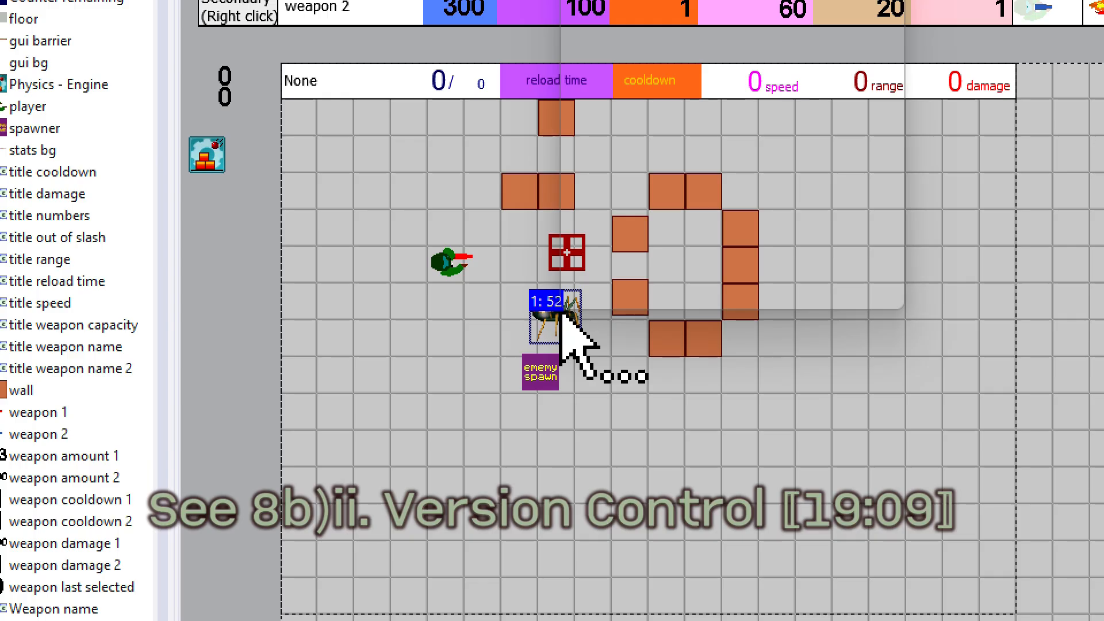
pyautogui.rightClick(562, 315)
pyautogui.click(560, 305)
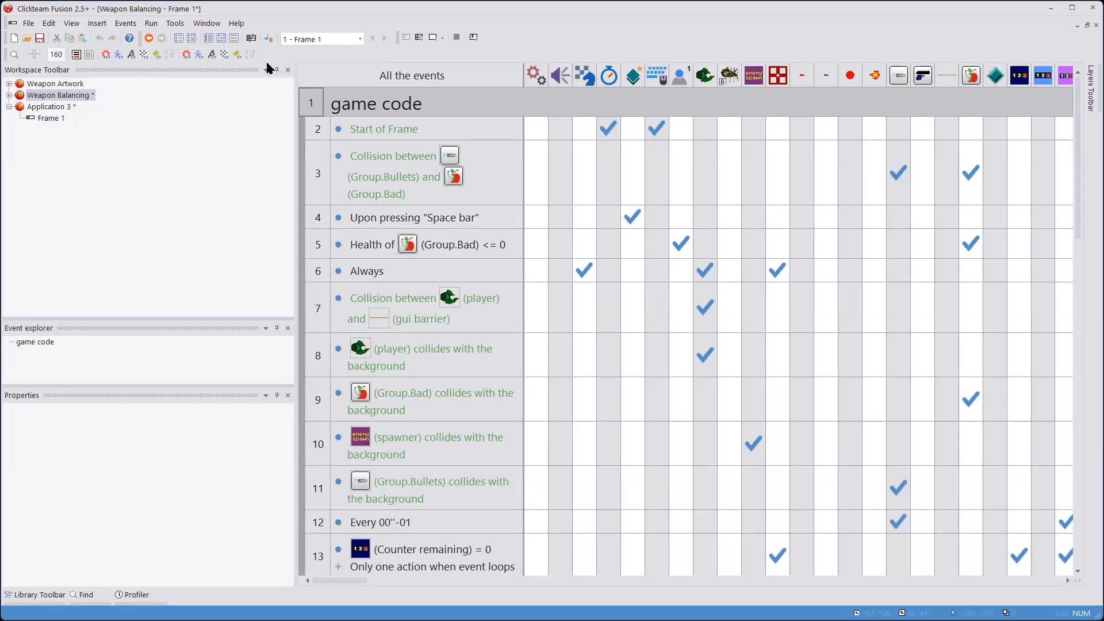
# Collapse the game code event group, examine its title and password protection settings, and expand it again
pyautogui.click(365, 109)
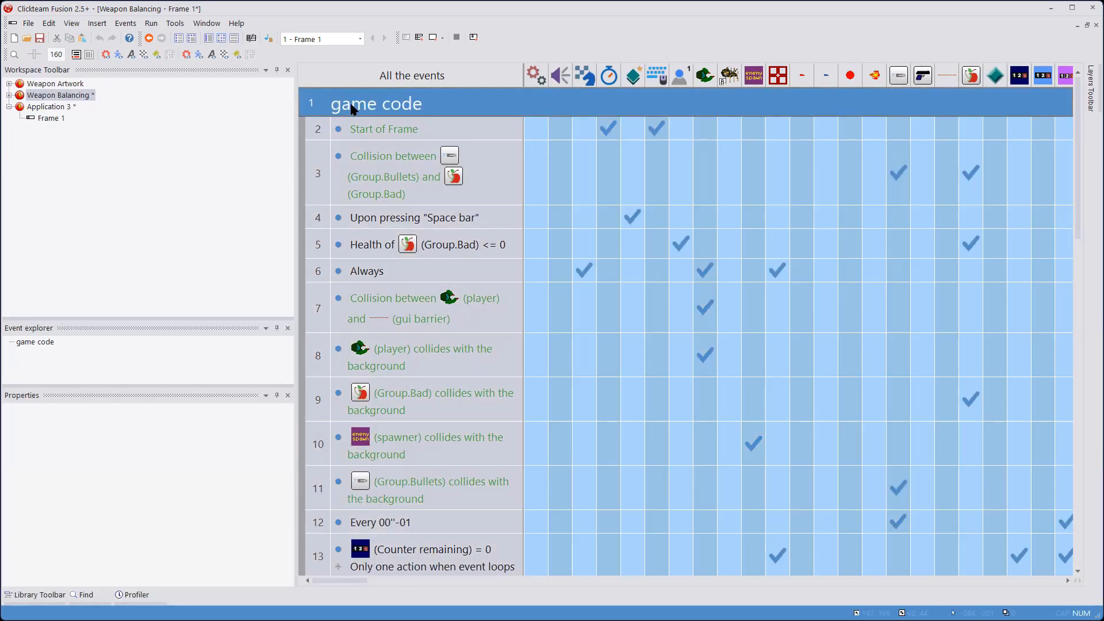
pyautogui.doubleClick(343, 104)
pyautogui.doubleClick(318, 104)
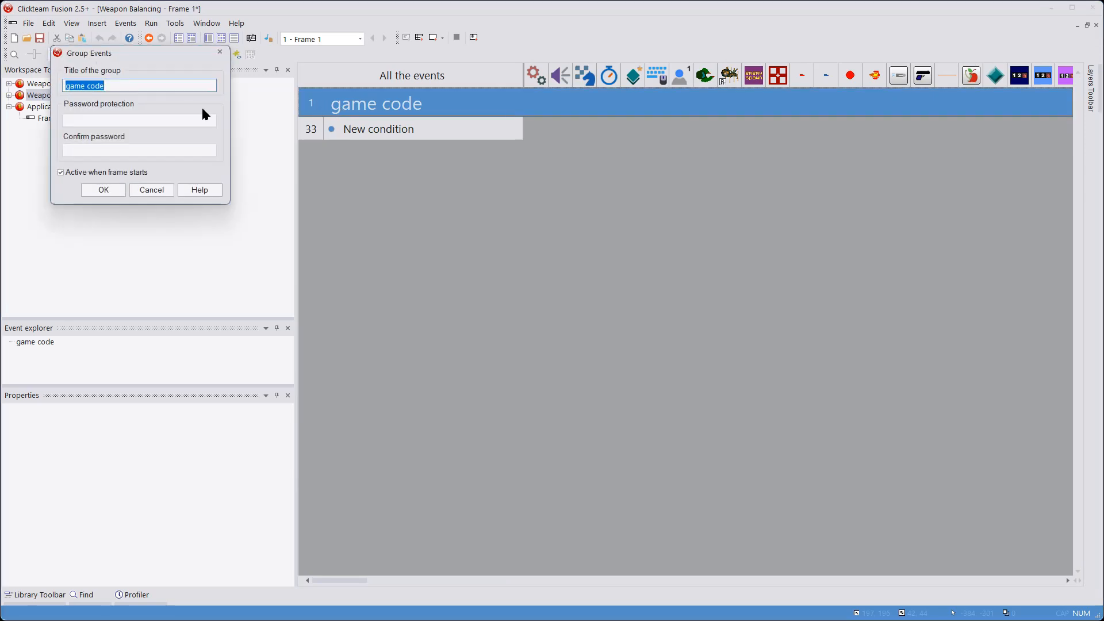
pyautogui.click(152, 190)
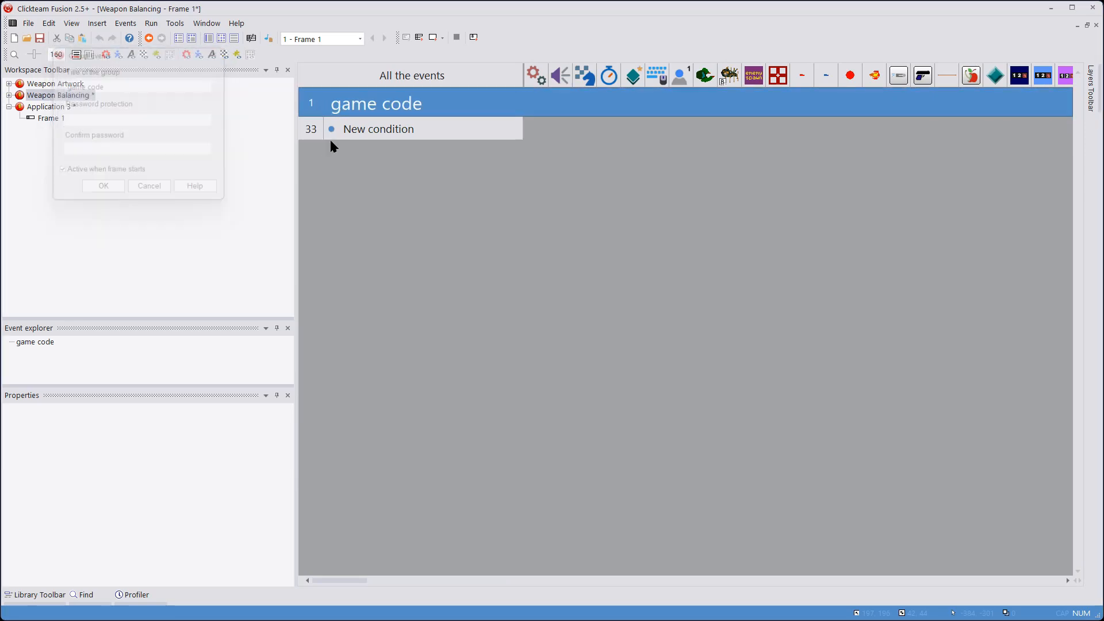
pyautogui.rightClick(386, 104)
pyautogui.click(425, 174)
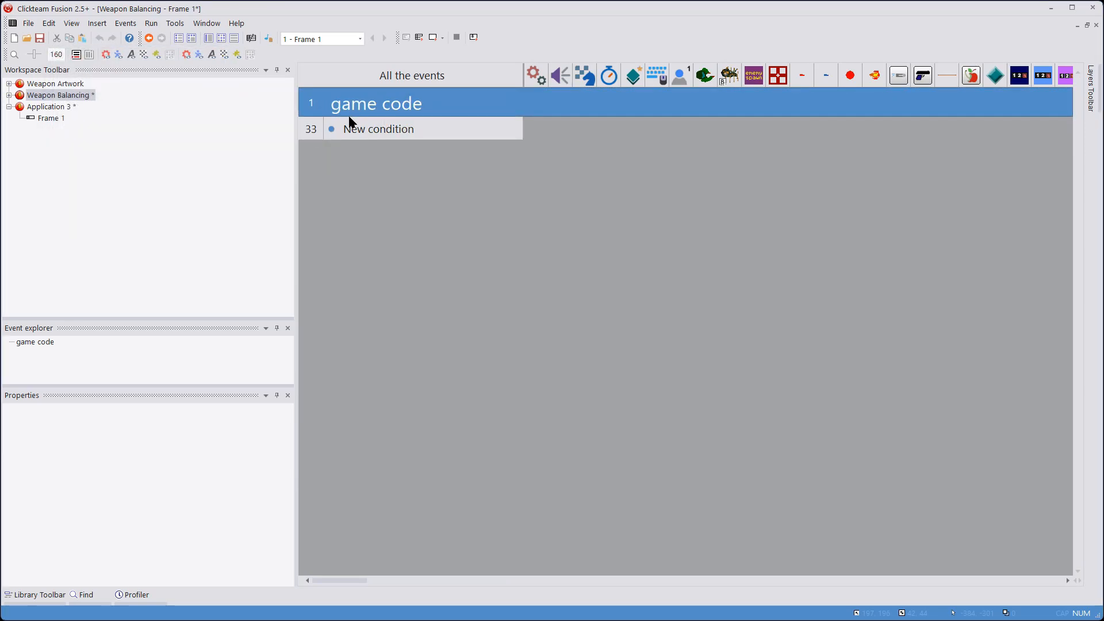
pyautogui.doubleClick(330, 109)
# Select events 2 to 11 inside the game code group, followed by the whole group
pyautogui.click(324, 130)
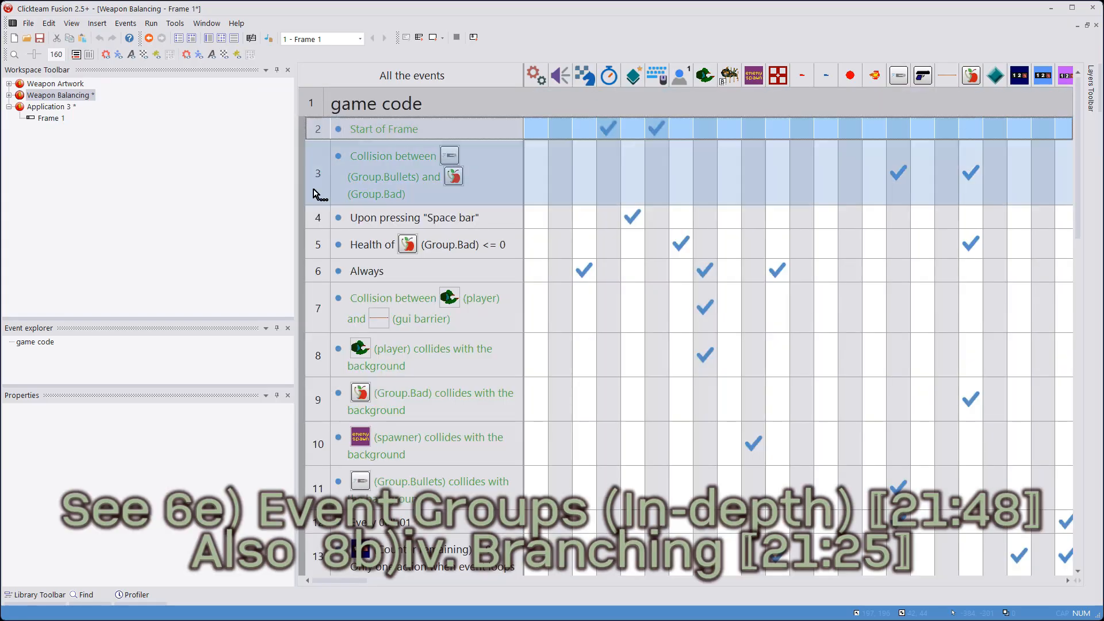
pyautogui.keyDown('shift'); pyautogui.click(323, 391); pyautogui.keyUp('shift')
pyautogui.hotkey('shift', 'Down')
pyautogui.hotkey('shift', 'Down')
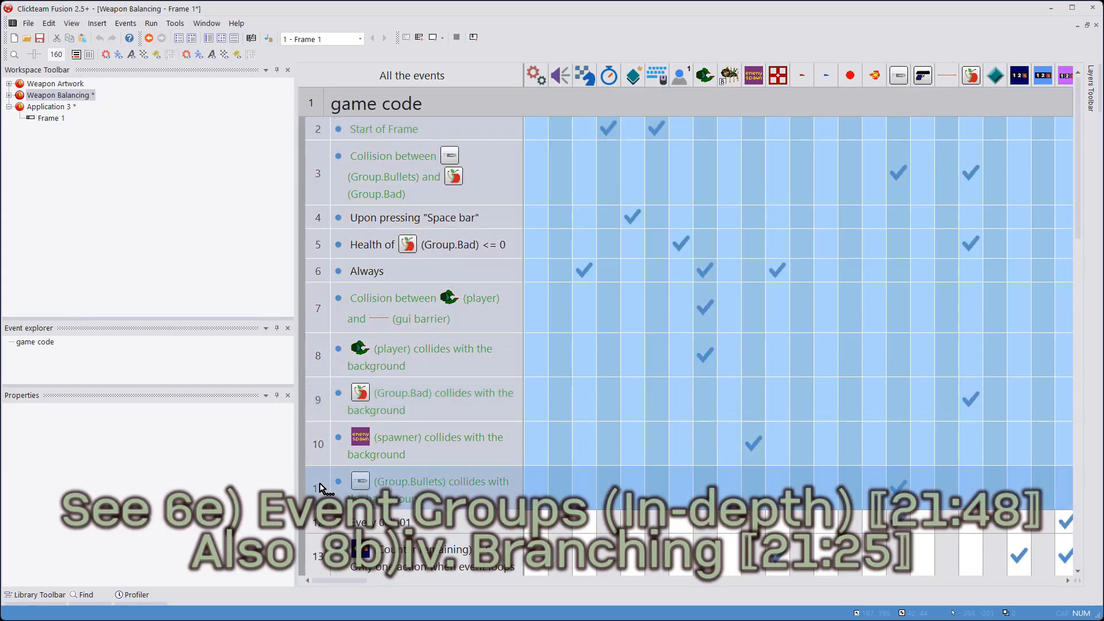
pyautogui.rightClick(320, 174)
pyautogui.click(336, 110)
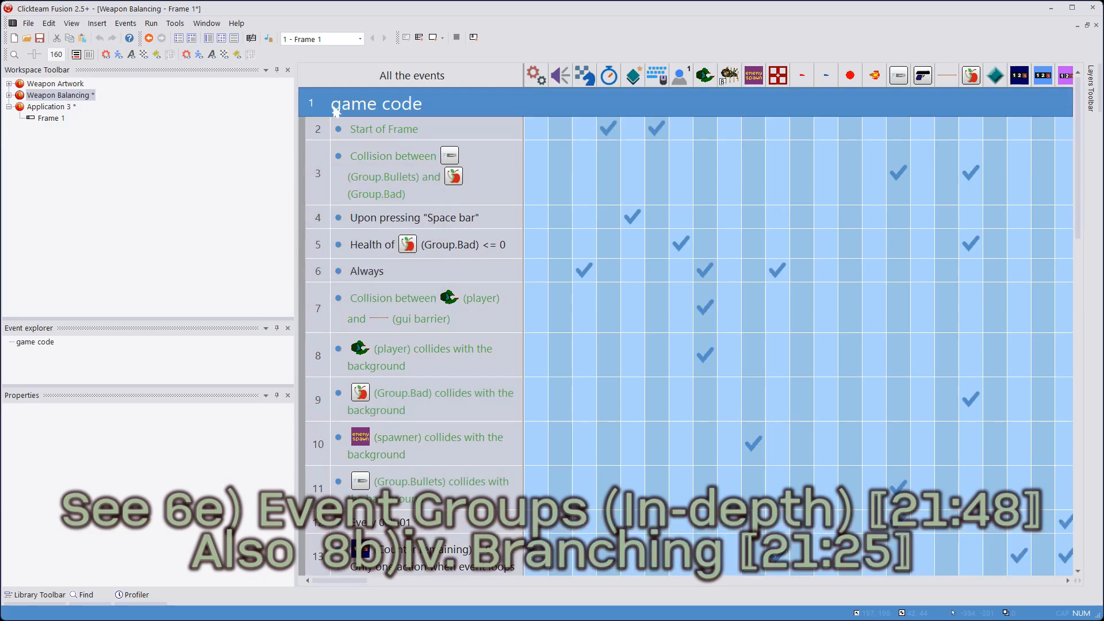
# Copy the game code event group and paste it into the empty event list
pyautogui.rightClick(337, 109)
pyautogui.click(370, 183)
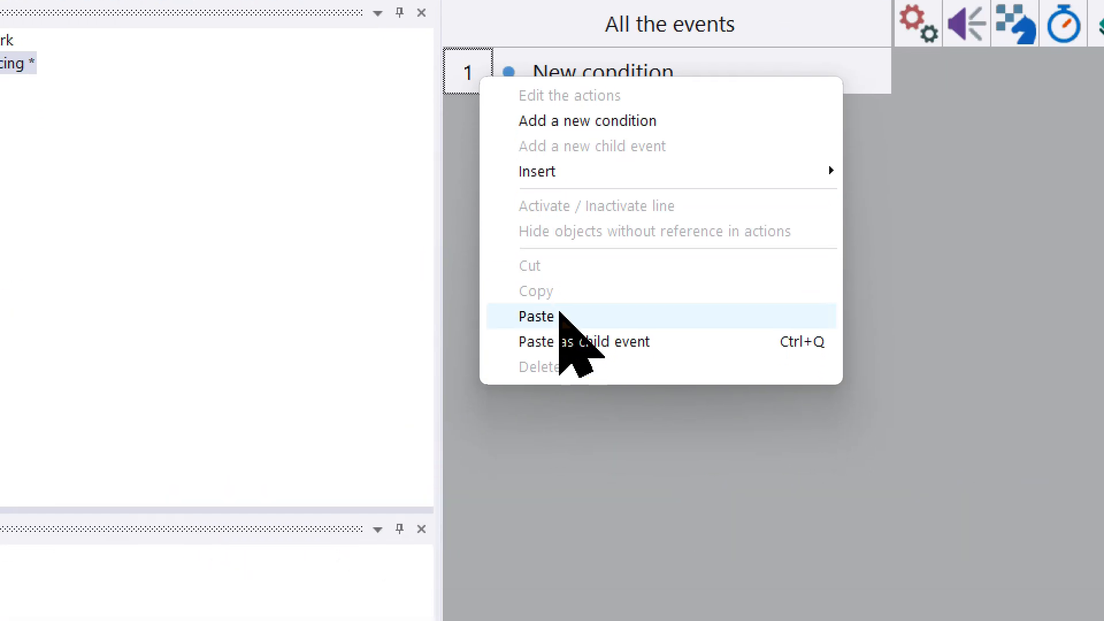
pyautogui.click(570, 488)
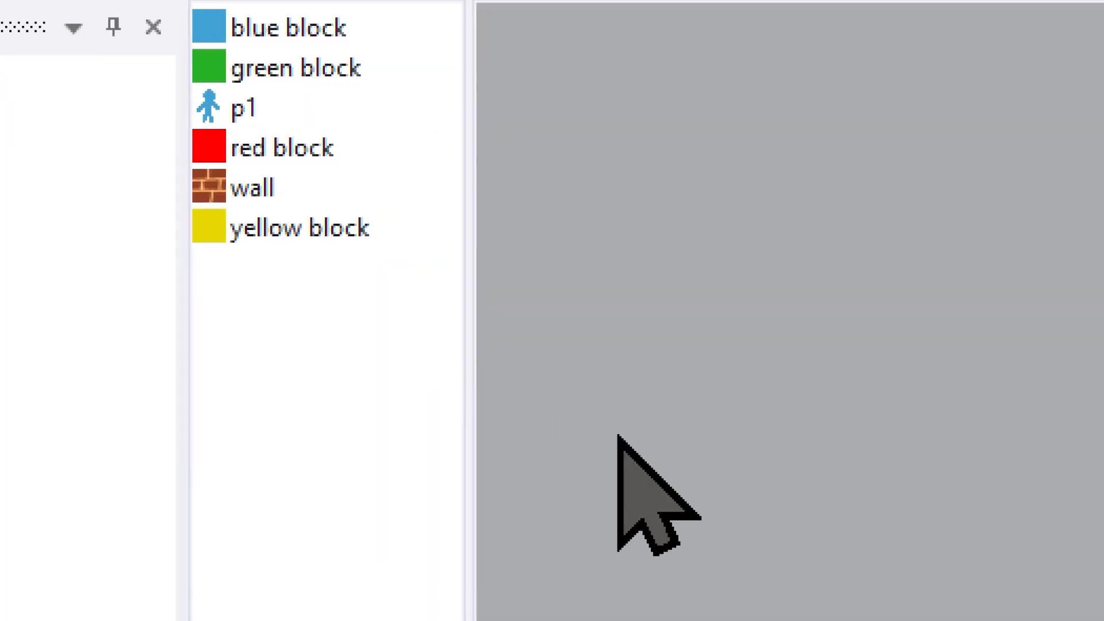
# Rename the red block object as block red
pyautogui.click(563, 285)
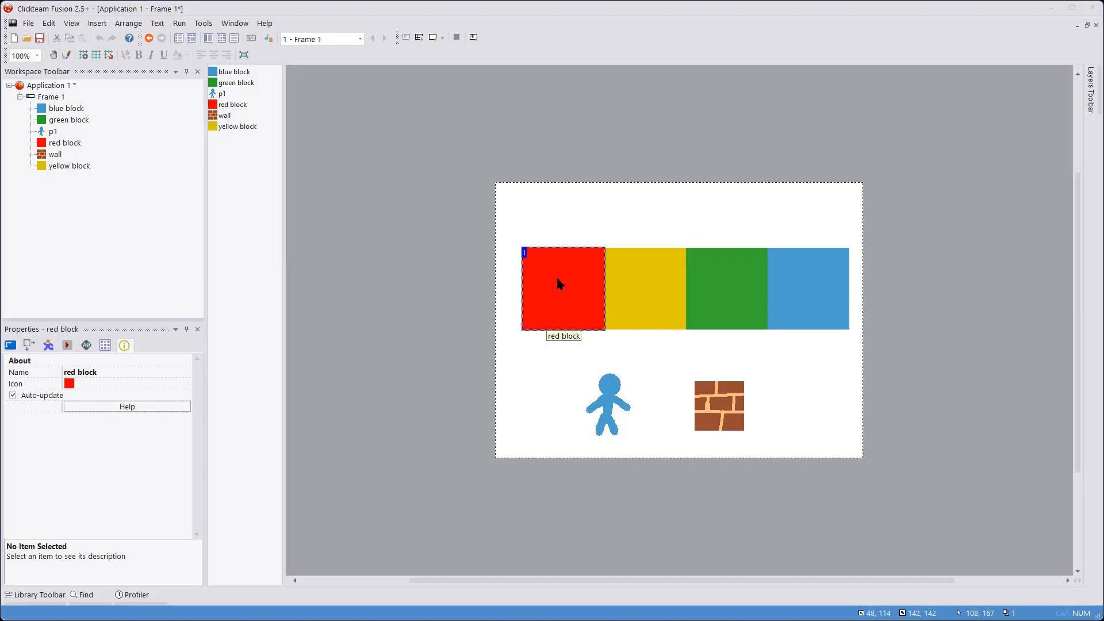
pyautogui.press('F2')
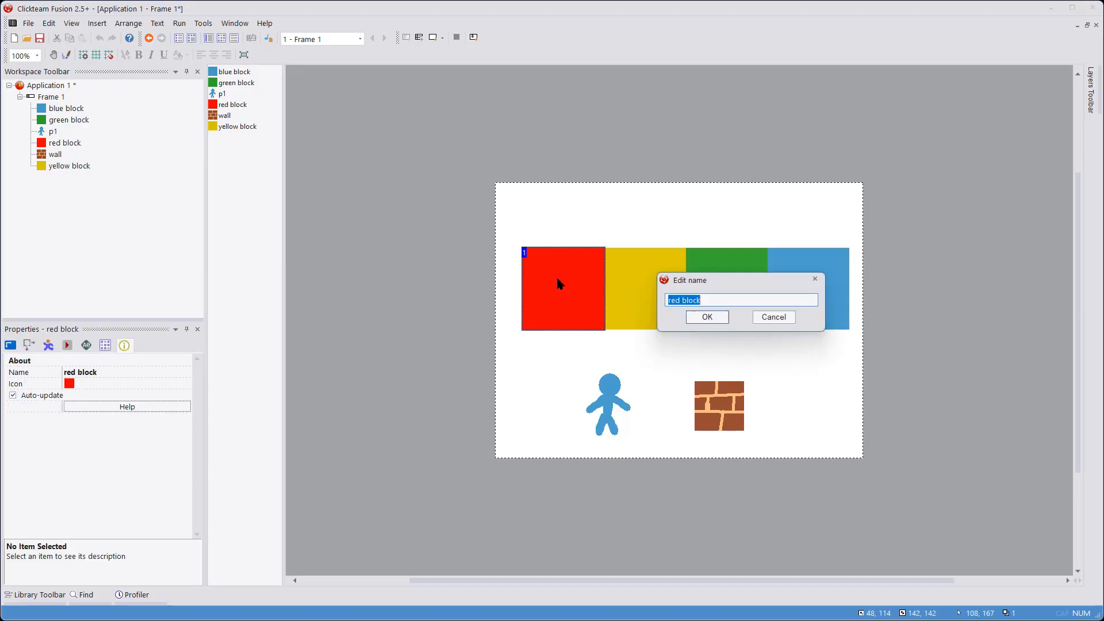
pyautogui.write('block ')
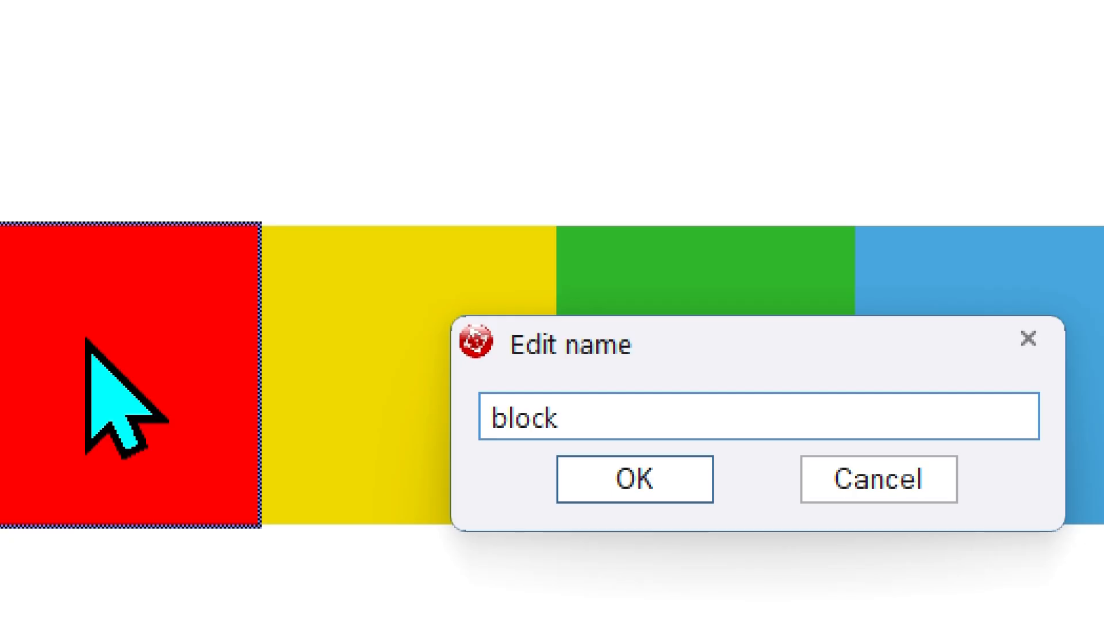
pyautogui.write('red')
pyautogui.press('Return')
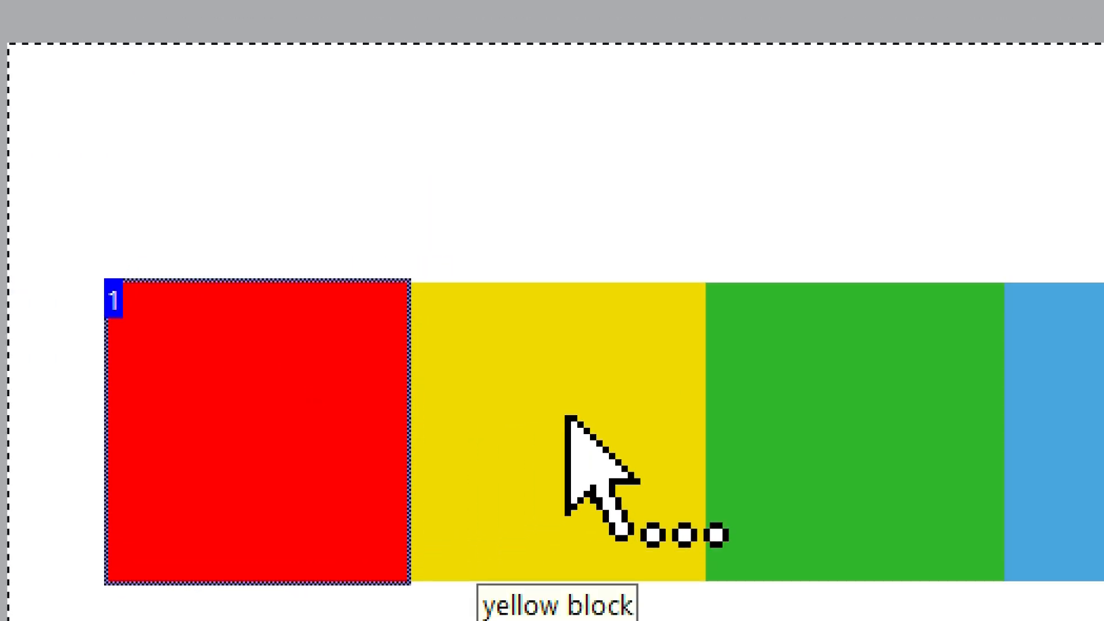
# Rename the yellow block object as block yellow
pyautogui.click(902, 448)
pyautogui.press('F2')
pyautogui.write('block yellow')
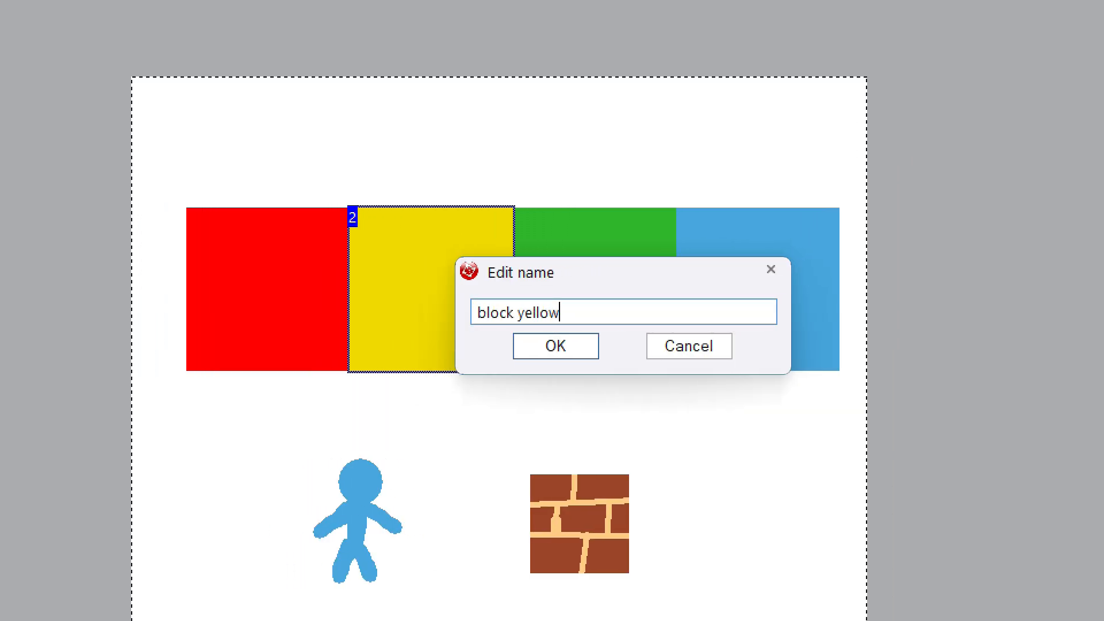
pyautogui.press('Return')
# Rename the green block as block green and the blue block as block blue
pyautogui.click(613, 283)
pyautogui.press('F2')
pyautogui.write('block green')
pyautogui.press('Return')
pyautogui.click(1015, 446)
pyautogui.press('F2')
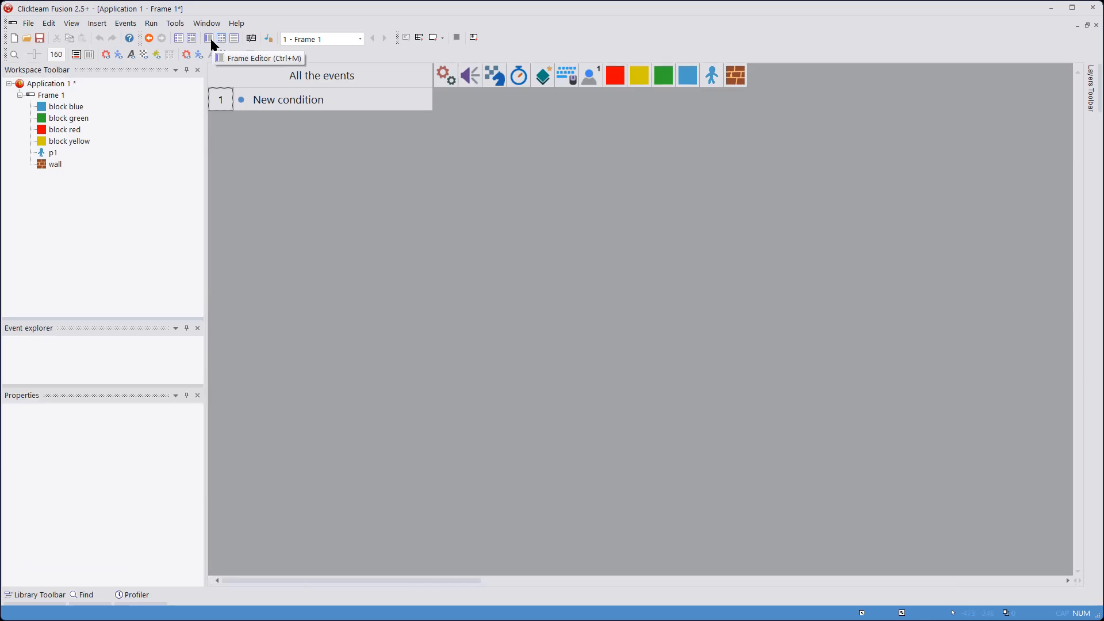
# Add a second layer to the frame and move the four coloured blocks onto it
pyautogui.click(208, 38)
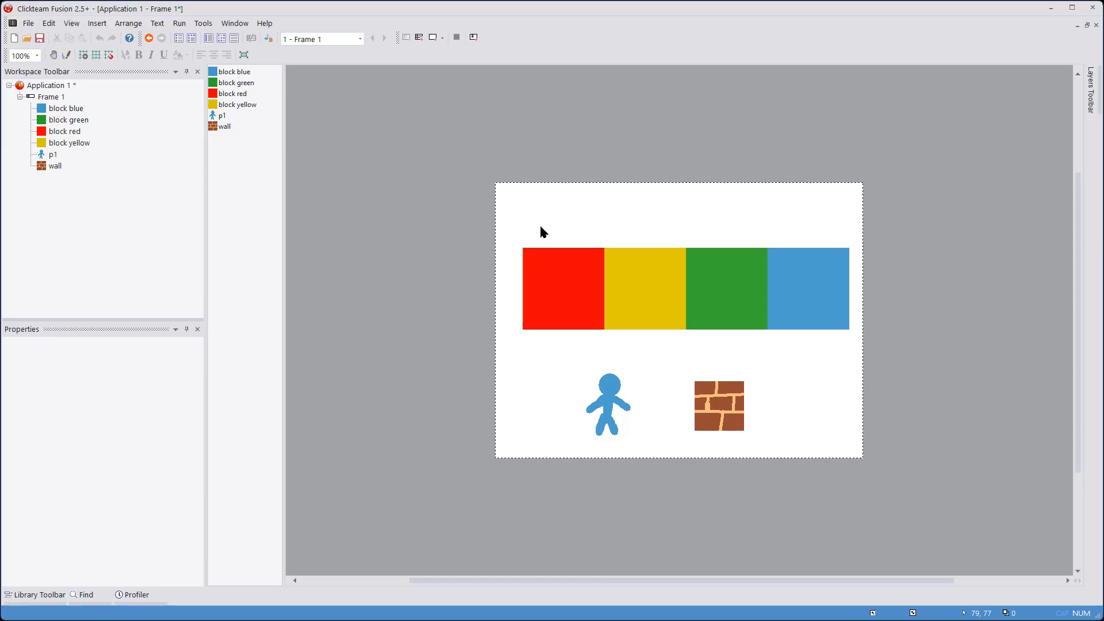
pyautogui.moveTo(1093, 104)
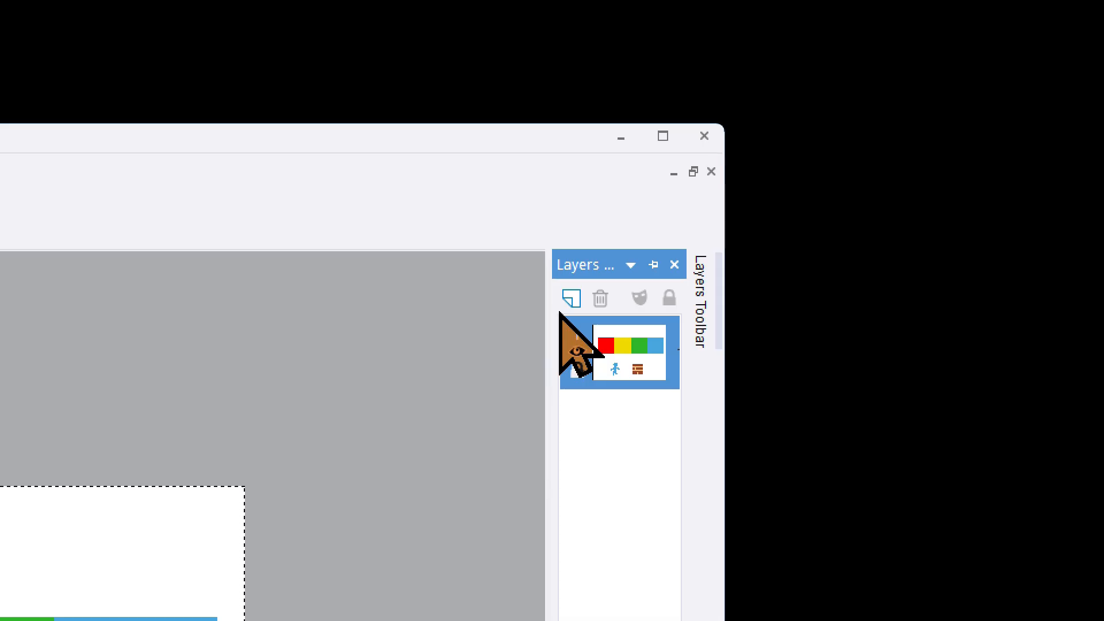
pyautogui.click(1026, 89)
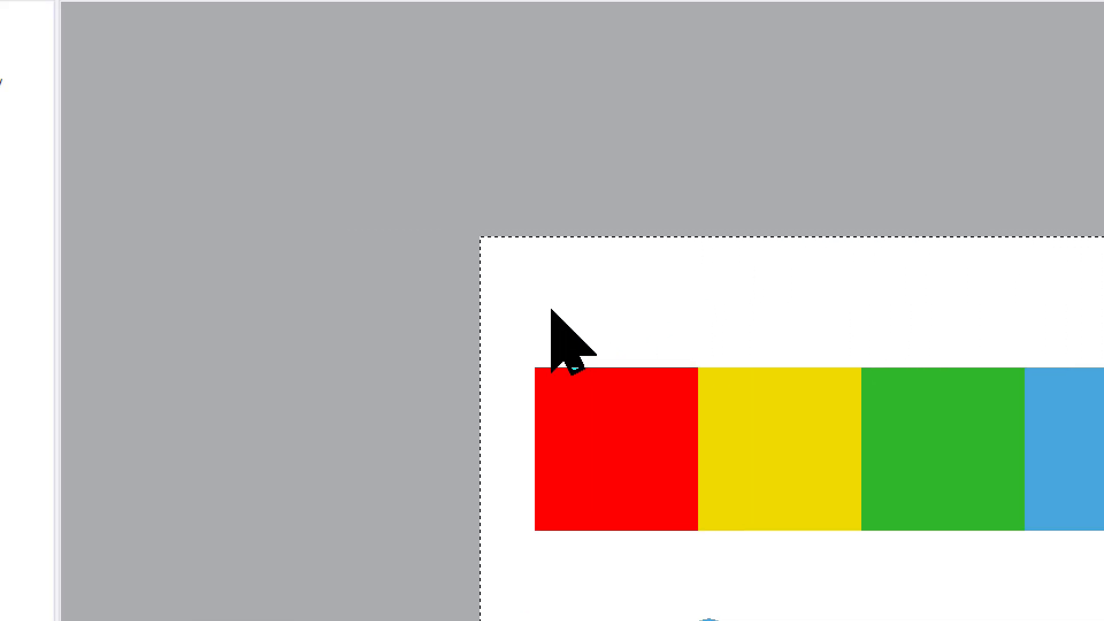
pyautogui.moveTo(476, 224); pyautogui.dragTo(883, 355)
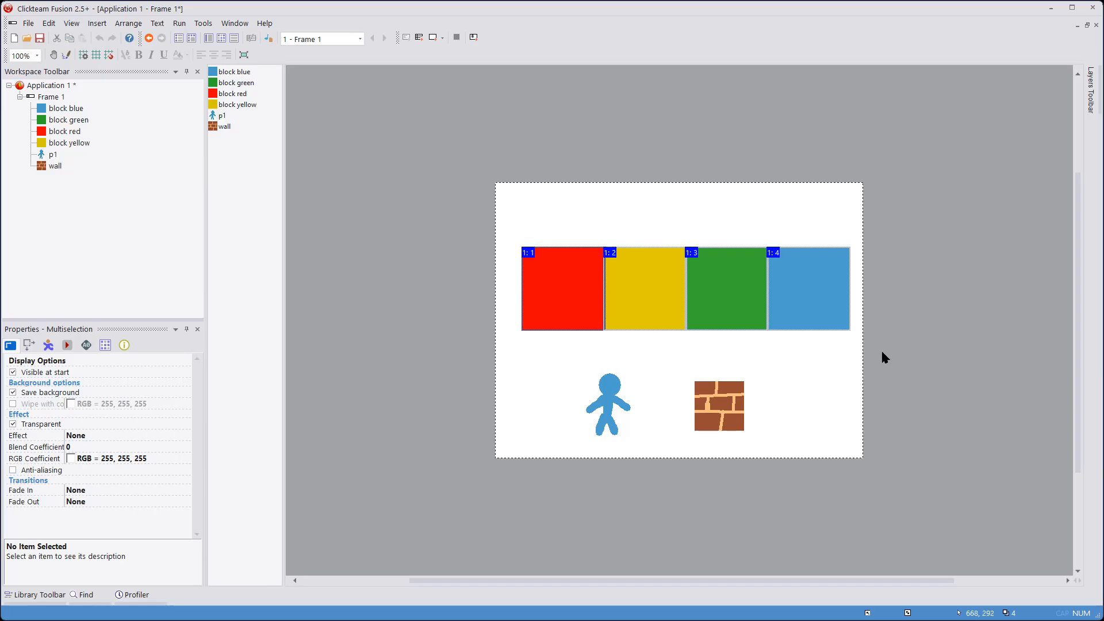
pyautogui.moveTo(783, 308); pyautogui.dragTo(1061, 129)
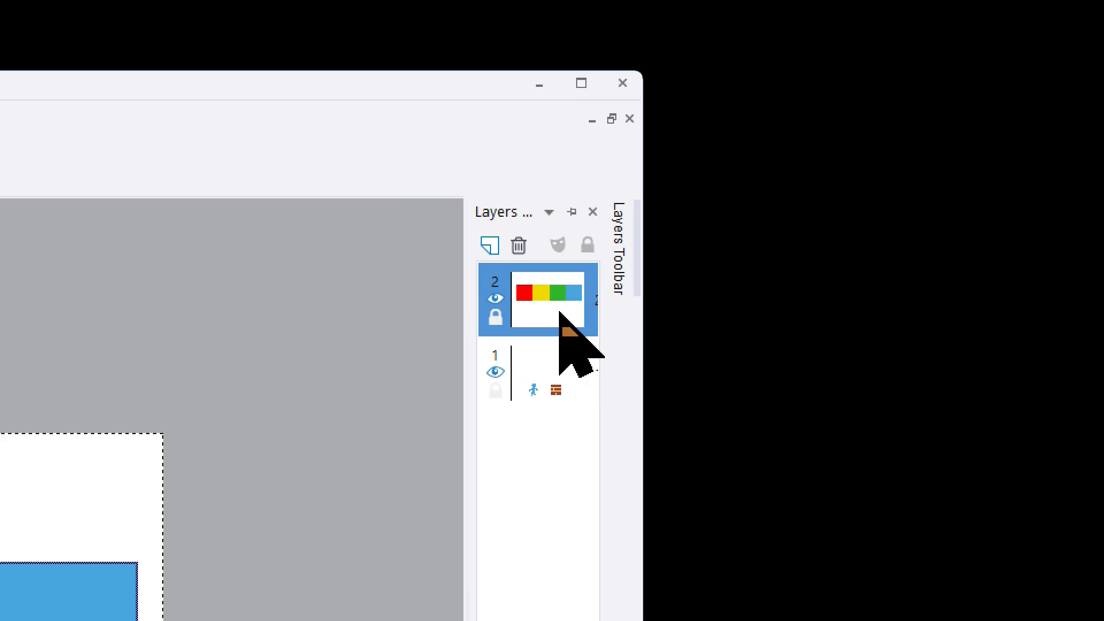
# Lock layer 2 and hide it, with layer 1 as the active layer
pyautogui.click(1040, 147)
pyautogui.click(694, 311)
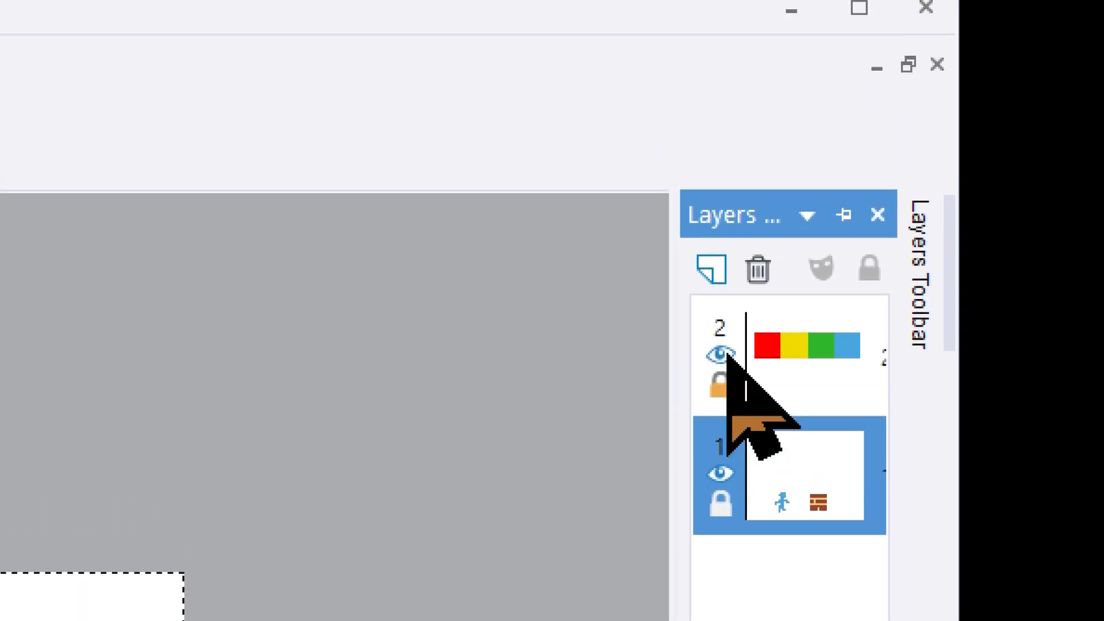
pyautogui.click(695, 281)
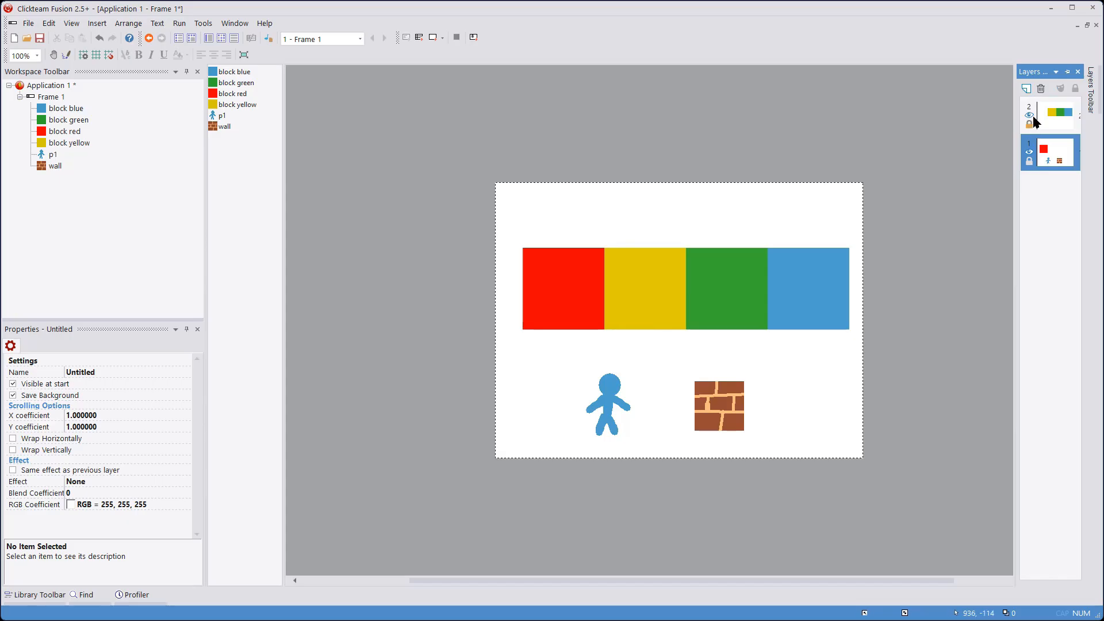
pyautogui.click(1030, 116)
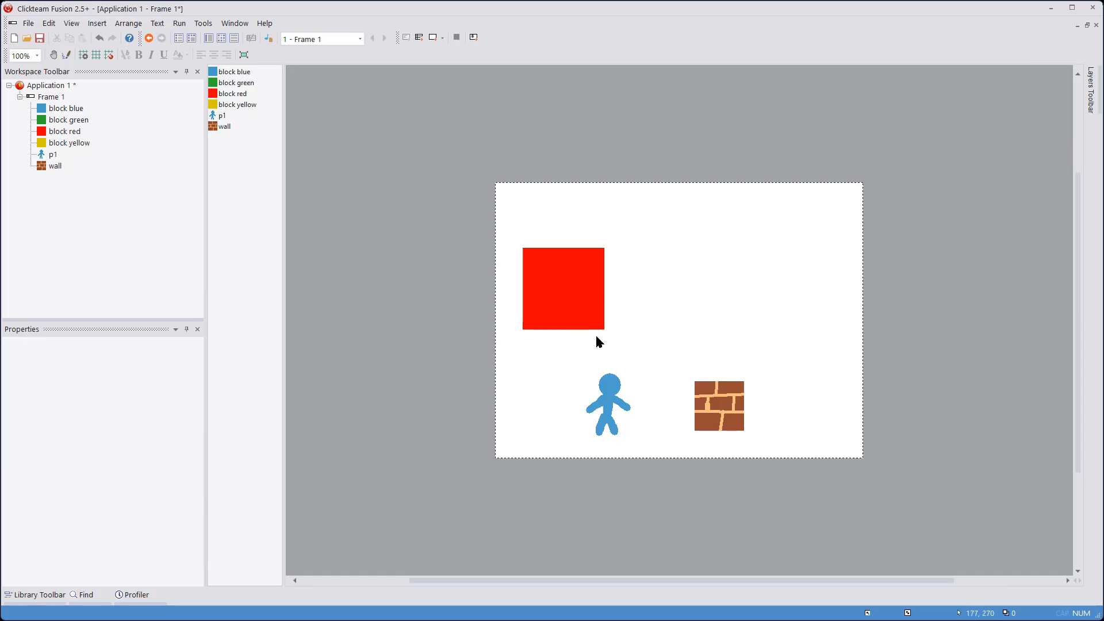
# Undo a trial move of the red block, lock the selected block, and test whether it can be selected
pyautogui.moveTo(567, 314); pyautogui.dragTo(609, 306)
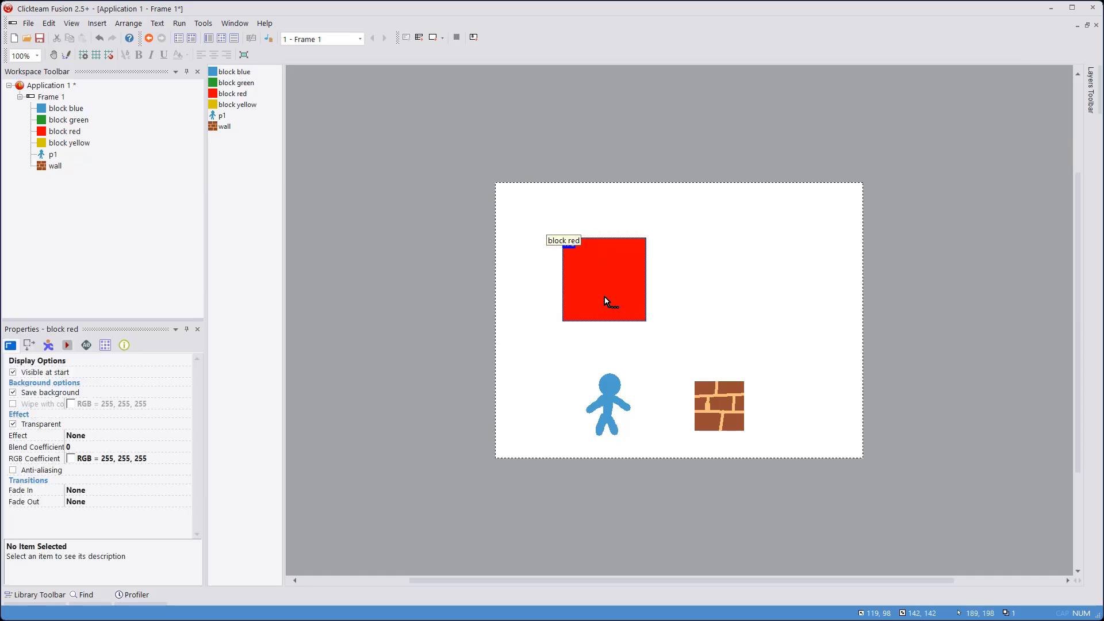
pyautogui.hotkey('ctrl', 'z')
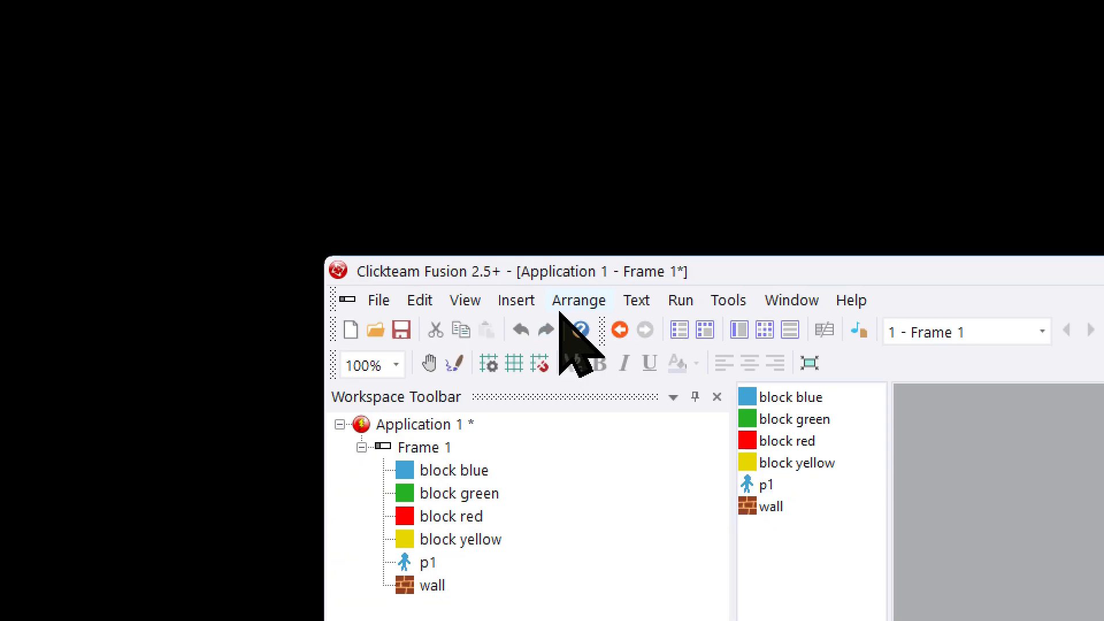
pyautogui.click(122, 24)
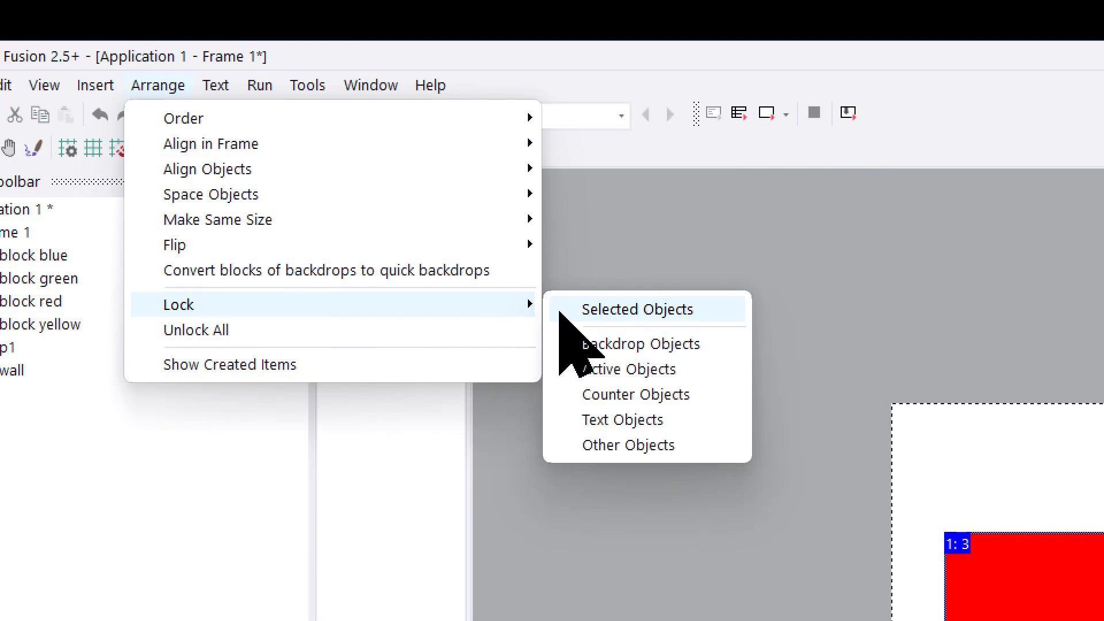
pyautogui.click(791, 381)
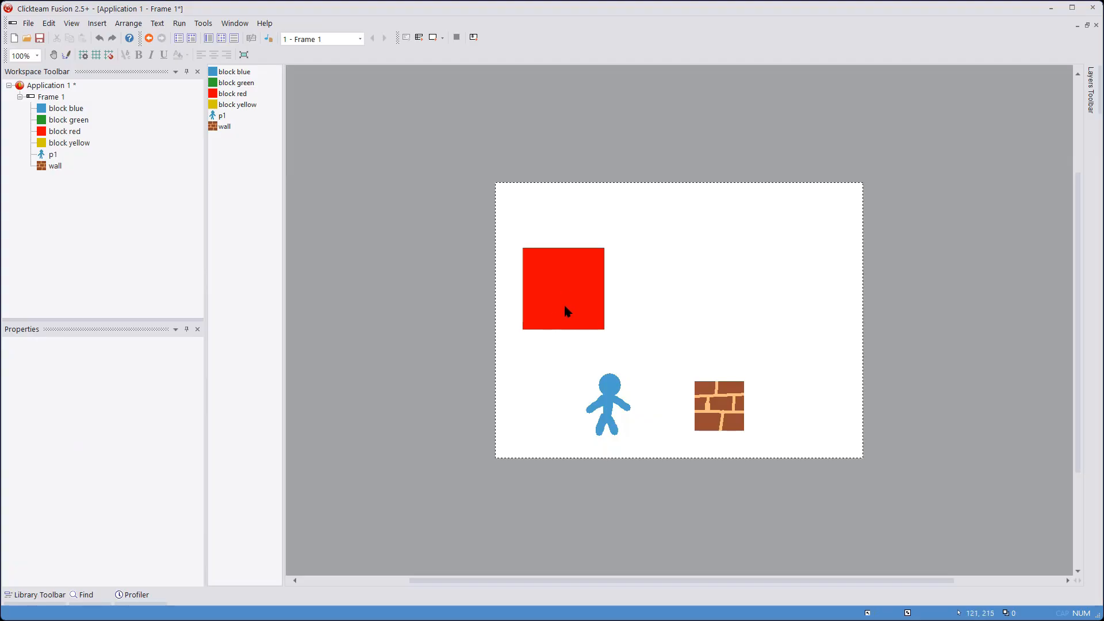
pyautogui.click(564, 306)
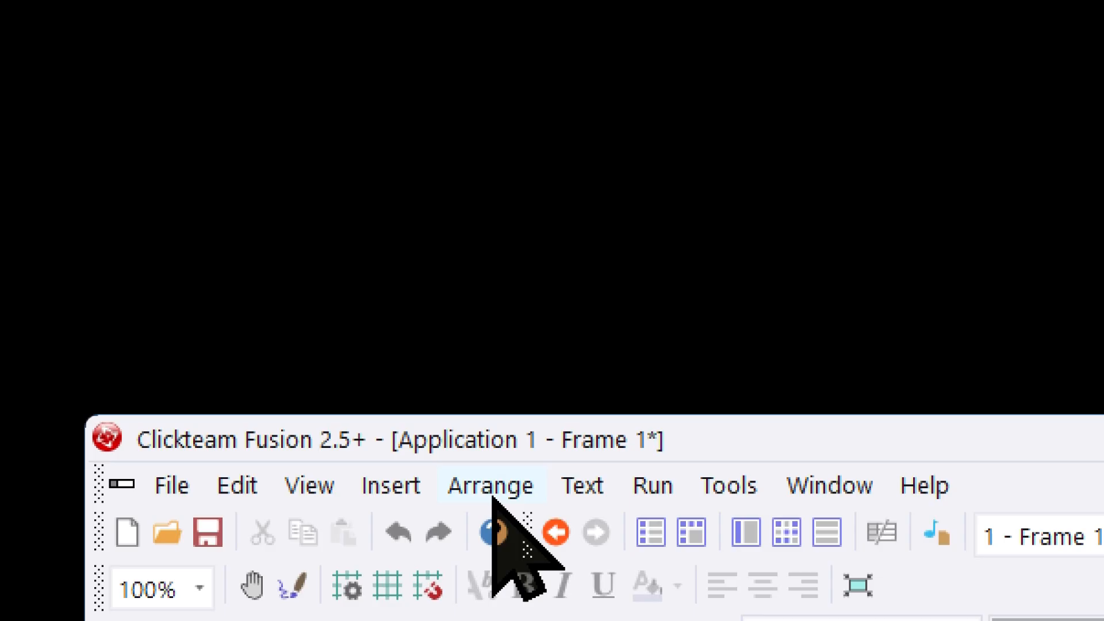
# Unlock all objects in the frame and move the red block slightly up and to the right
pyautogui.click(130, 26)
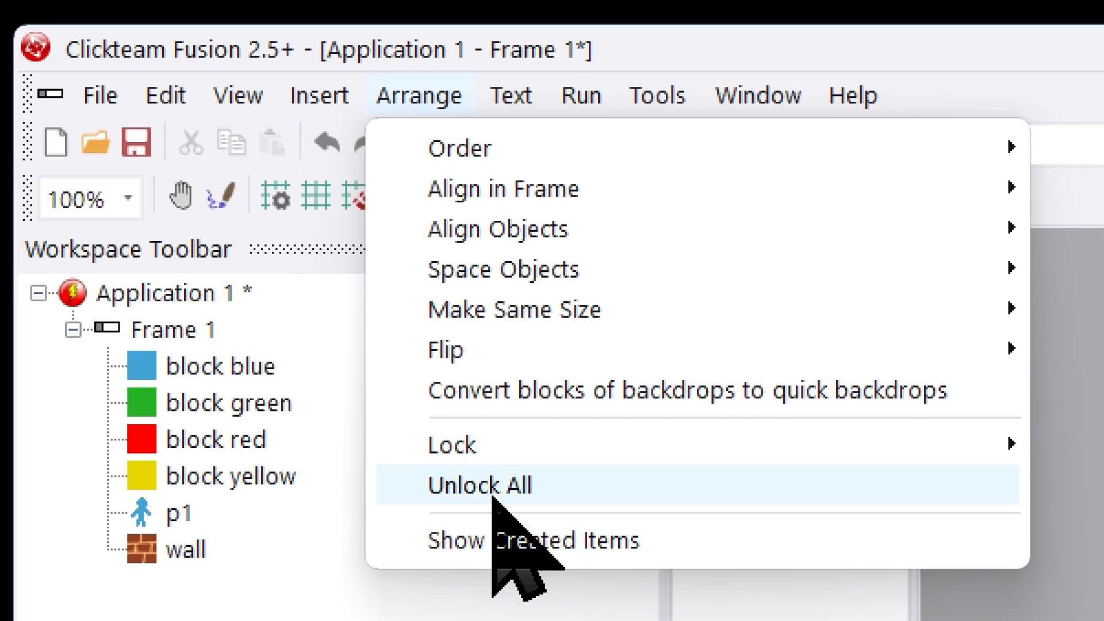
pyautogui.click(494, 488)
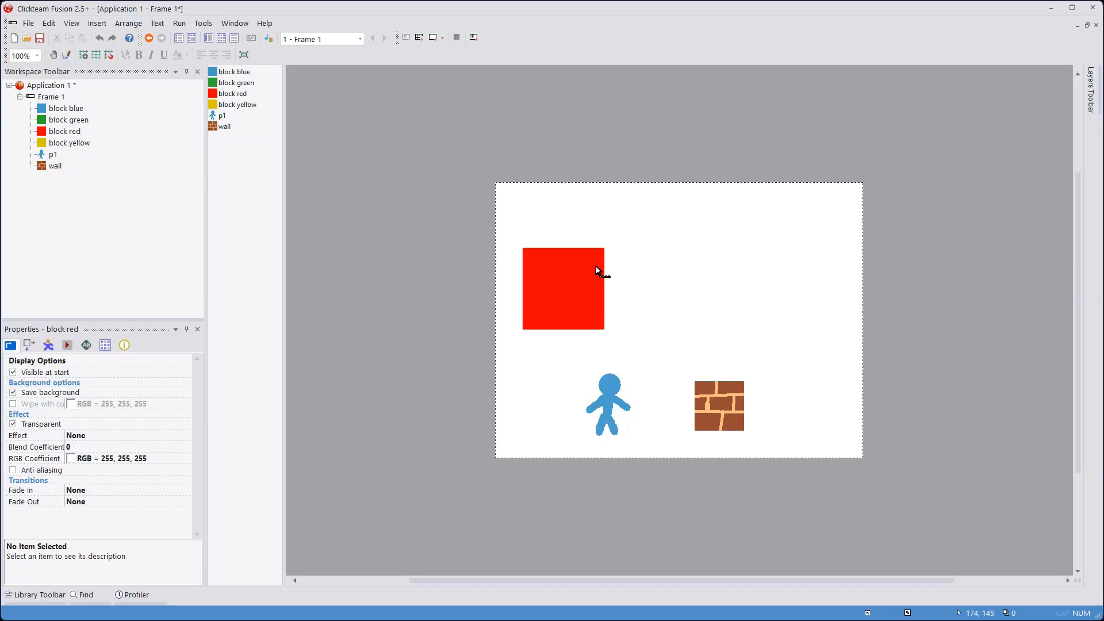
pyautogui.moveTo(583, 276); pyautogui.dragTo(594, 268)
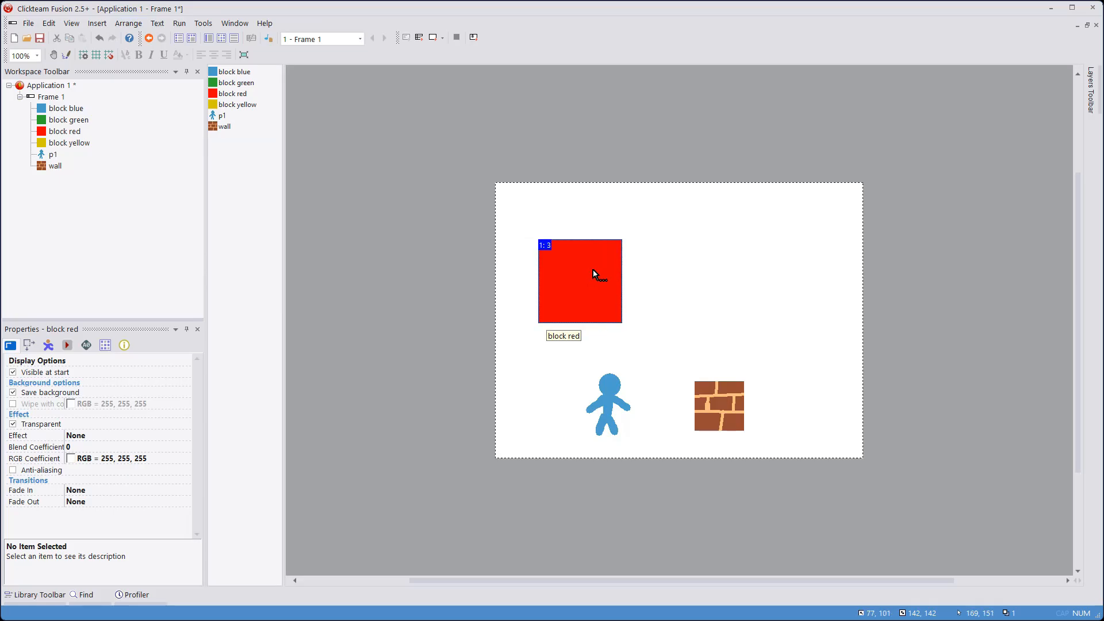
# Undo the last move of the red block and lock the block in place
pyautogui.hotkey('ctrl', 'z')
pyautogui.click(129, 23)
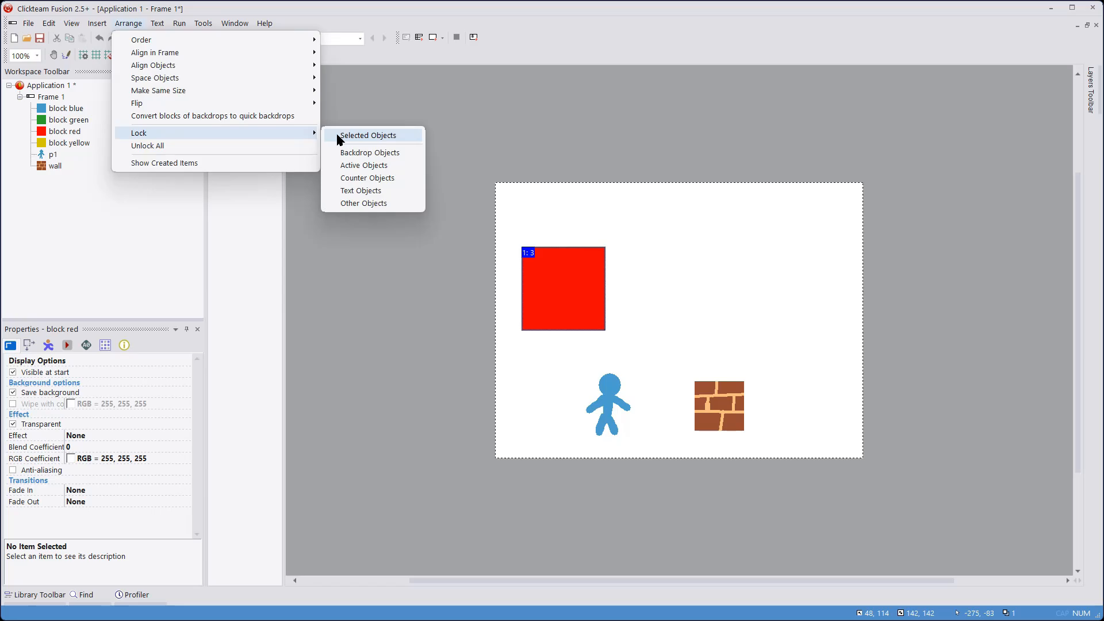
pyautogui.click(337, 137)
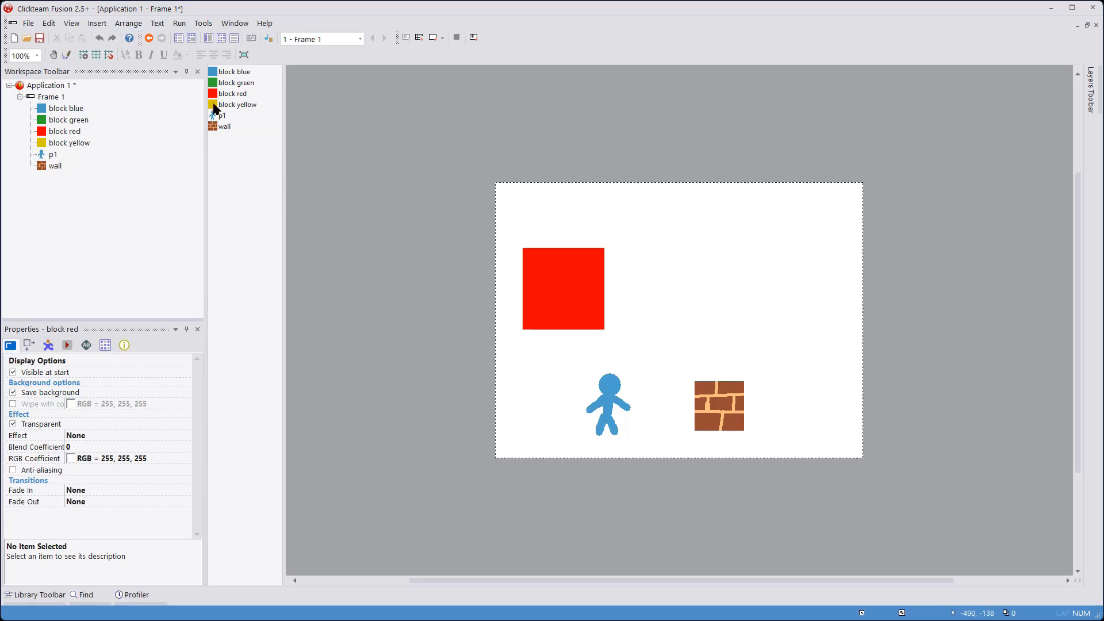
# Select the locked red block through its entry in the object list and set its blend coefficient to 255
pyautogui.rightClick(233, 93)
pyautogui.click(254, 177)
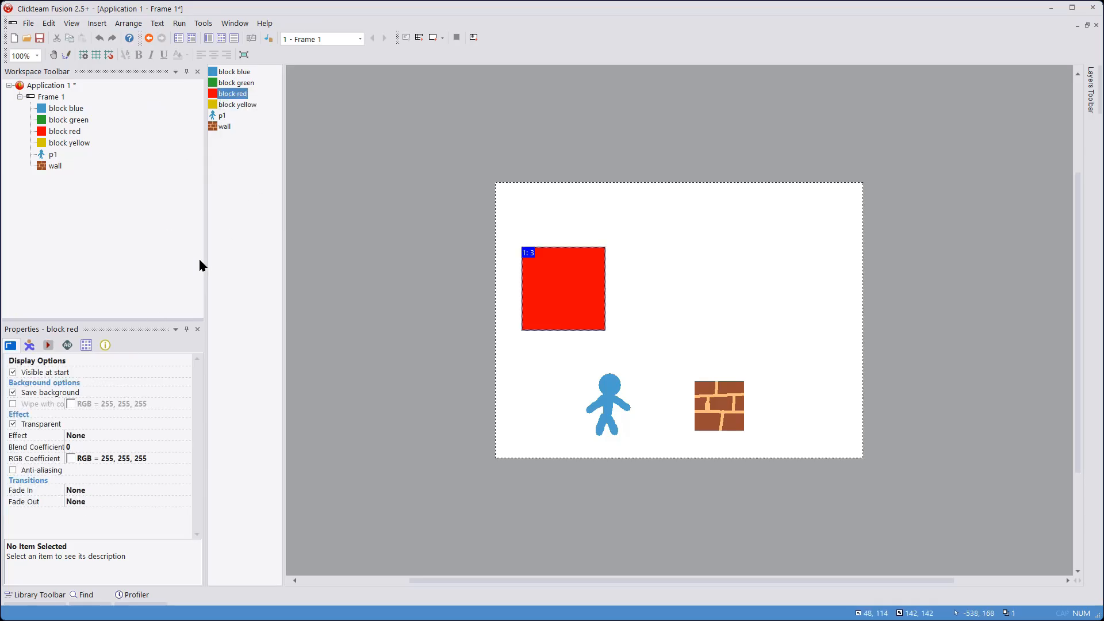
pyautogui.click(73, 447)
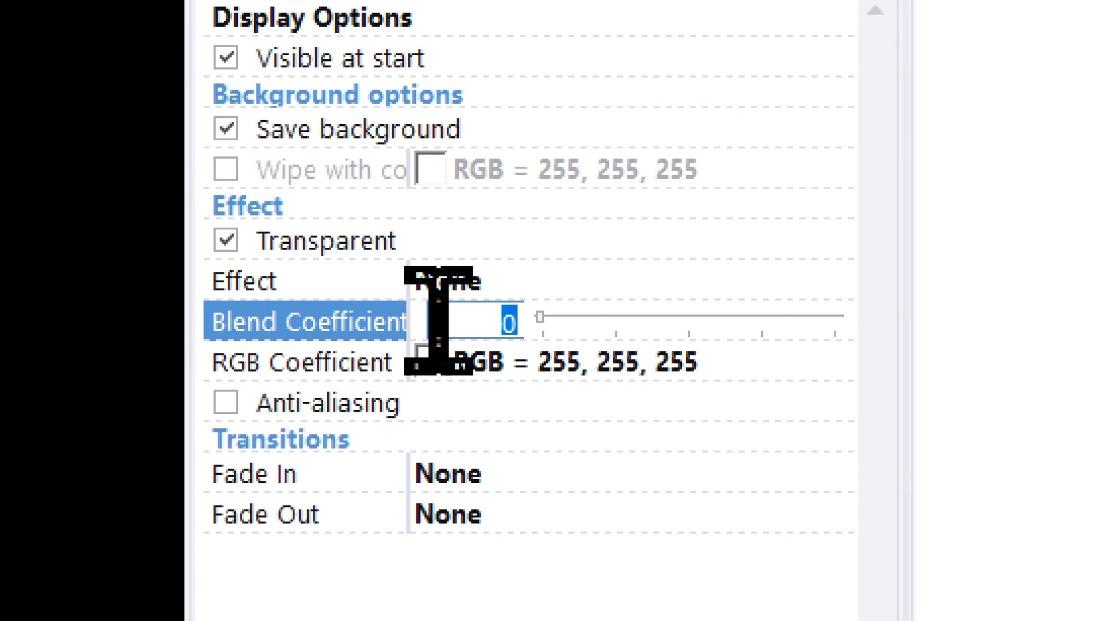
pyautogui.write('255')
pyautogui.press('Return')
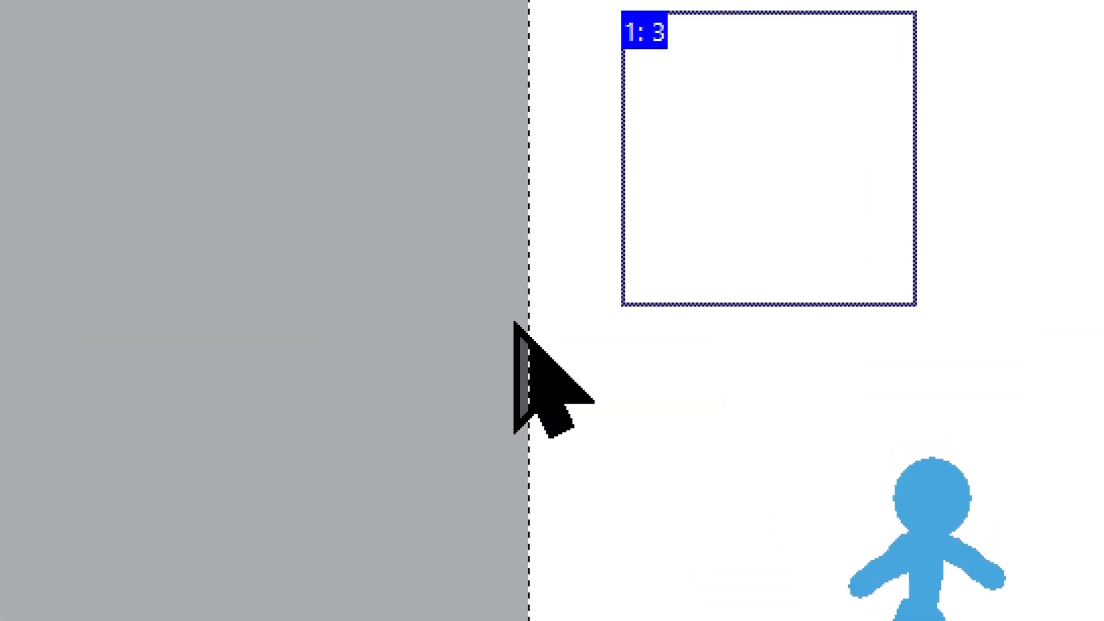
pyautogui.click(511, 319)
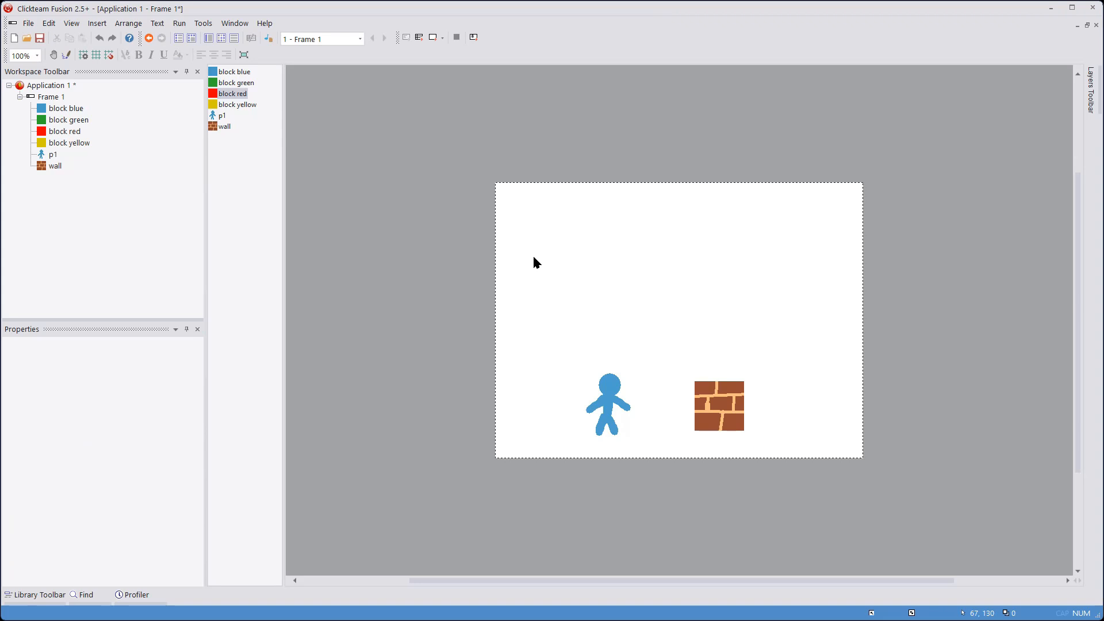
# Add a Start of Frame condition as the first event of Frame 1
pyautogui.click(226, 42)
pyautogui.click(292, 102)
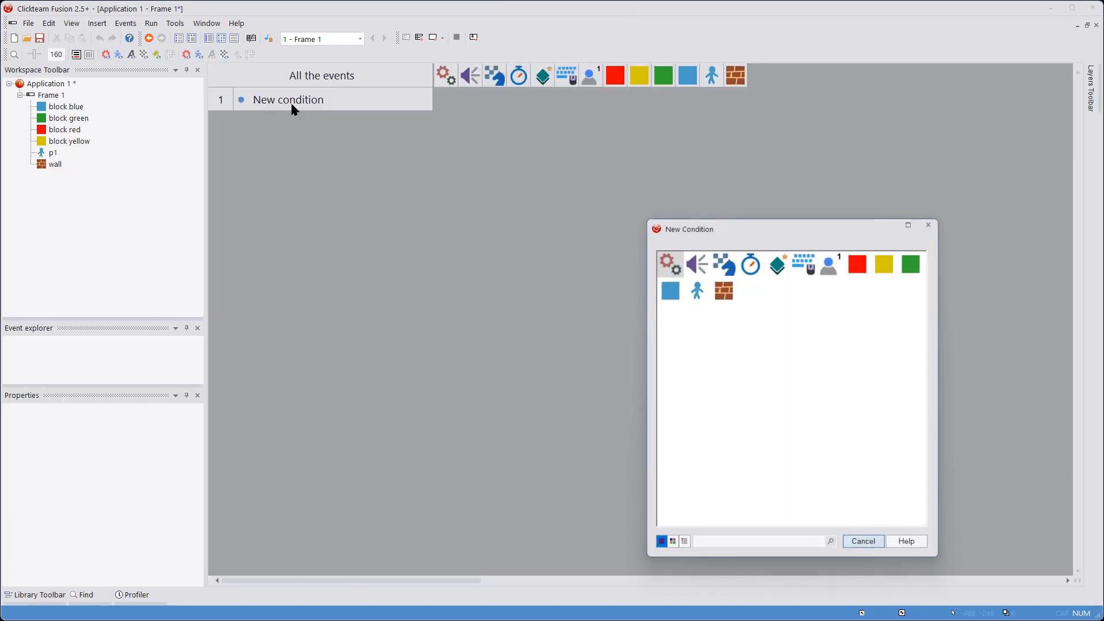
pyautogui.click(719, 260)
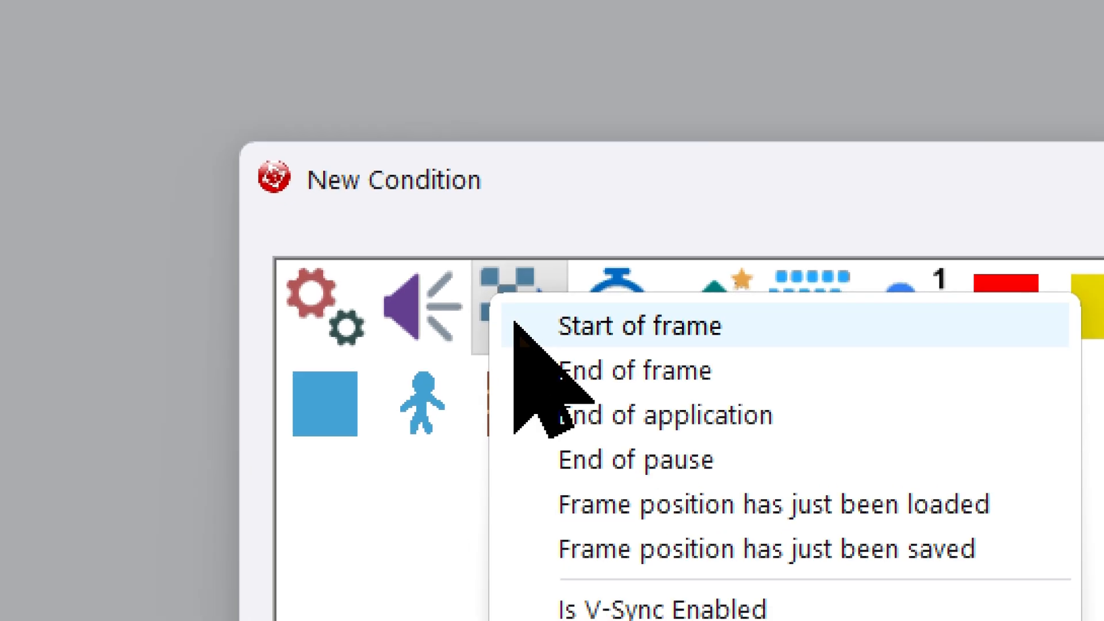
pyautogui.click(518, 326)
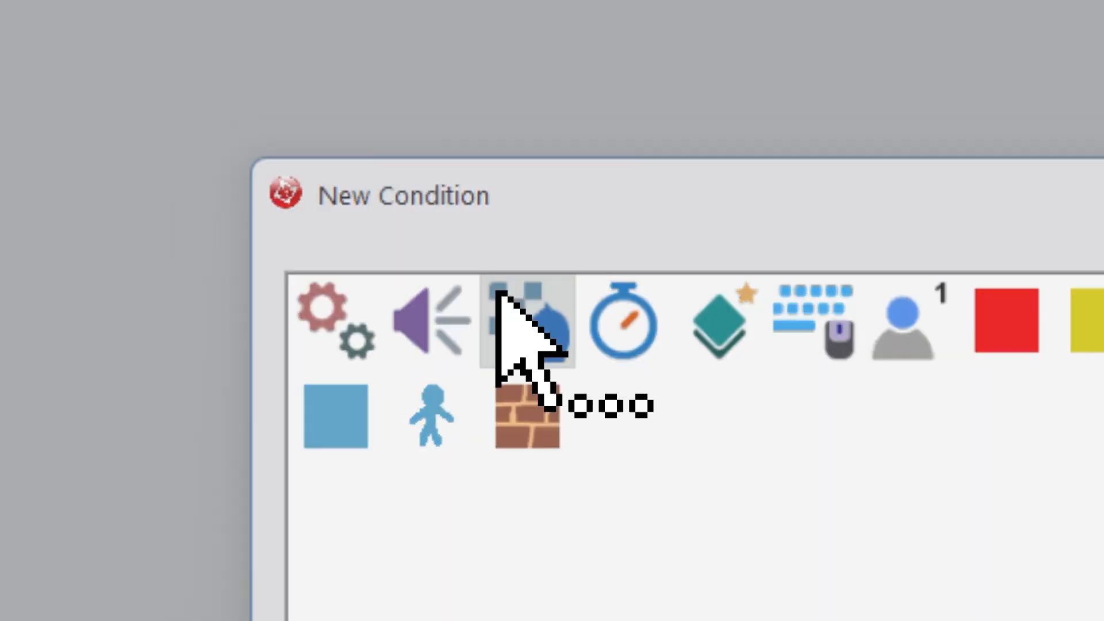
# Add an action to the Start of Frame event that sets the red block's alpha-blending coefficient to 0
pyautogui.rightClick(616, 100)
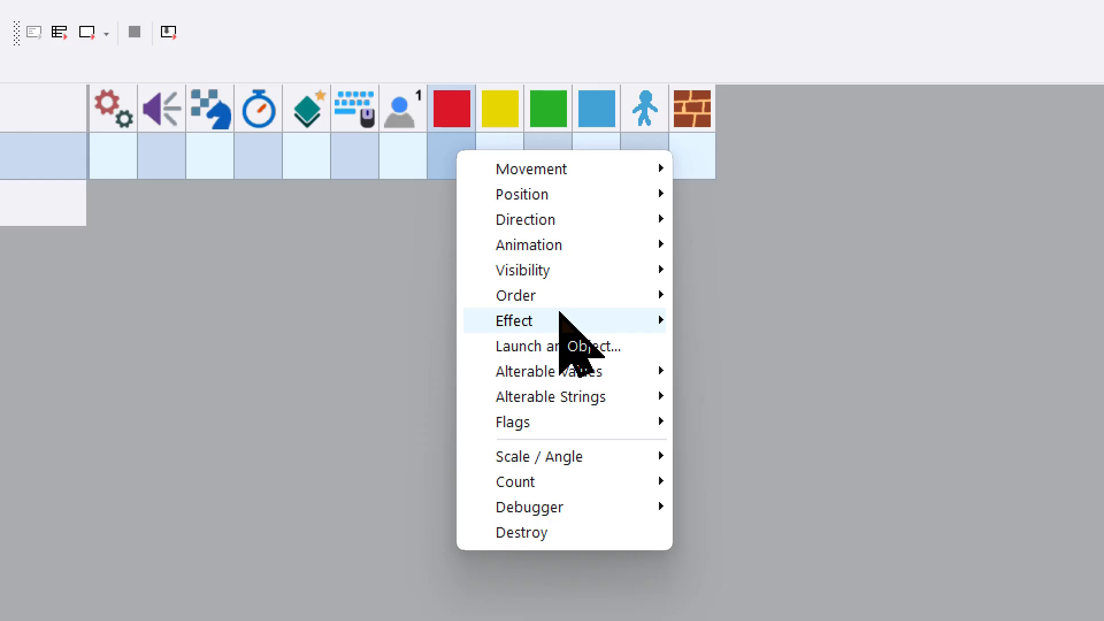
pyautogui.moveTo(670, 179)
pyautogui.click(561, 315)
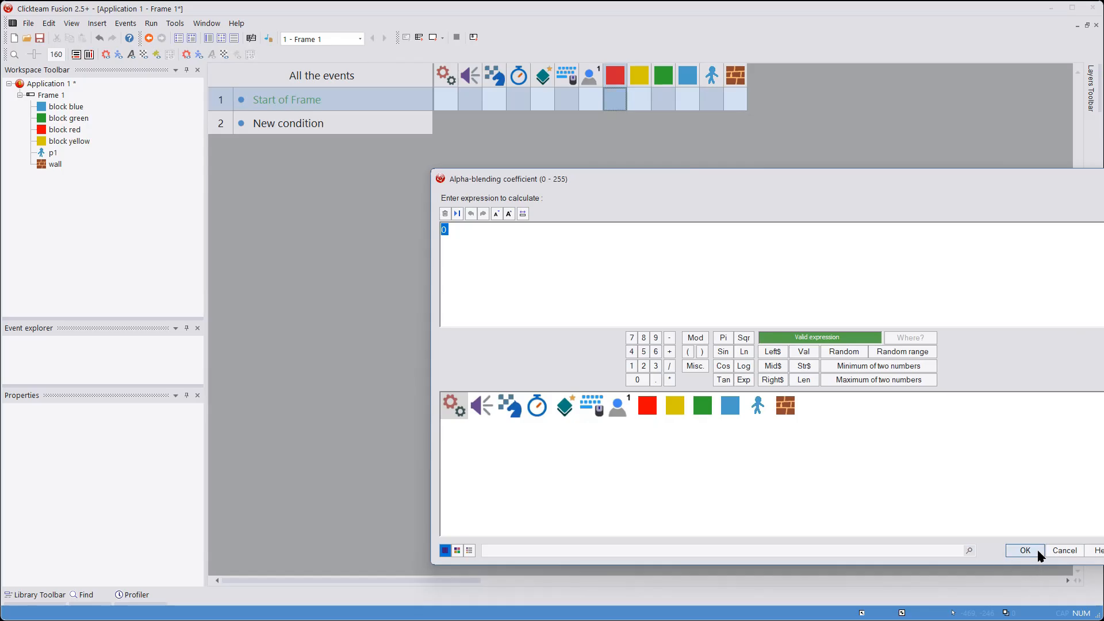
pyautogui.click(1025, 550)
# Test-run the project to check the red block at runtime, and close the test window
pyautogui.click(151, 23)
pyautogui.click(167, 53)
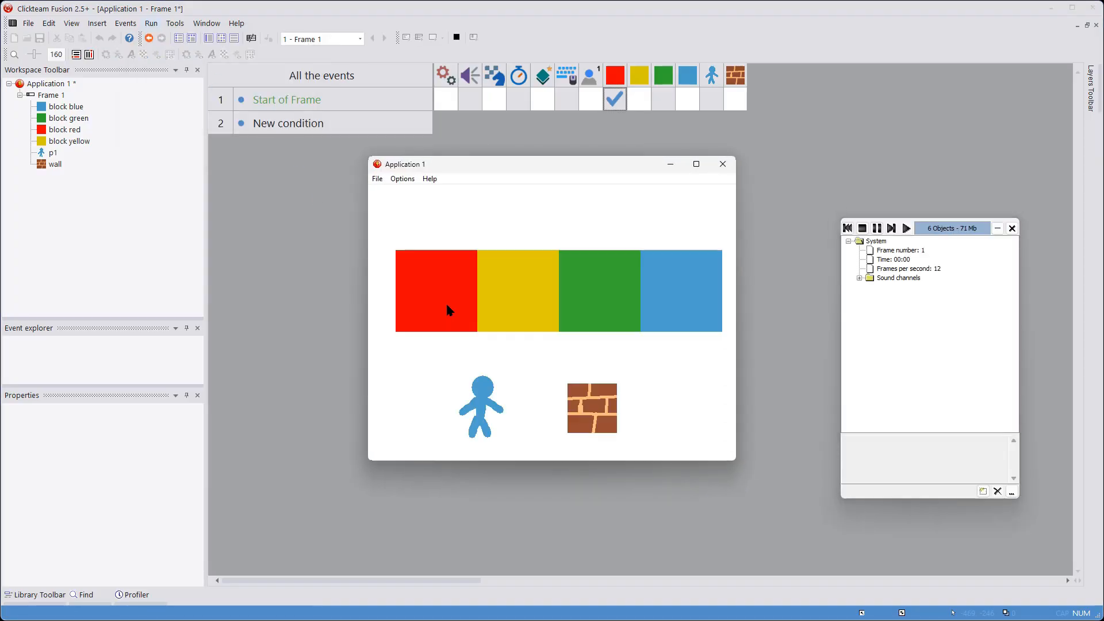
pyautogui.click(723, 165)
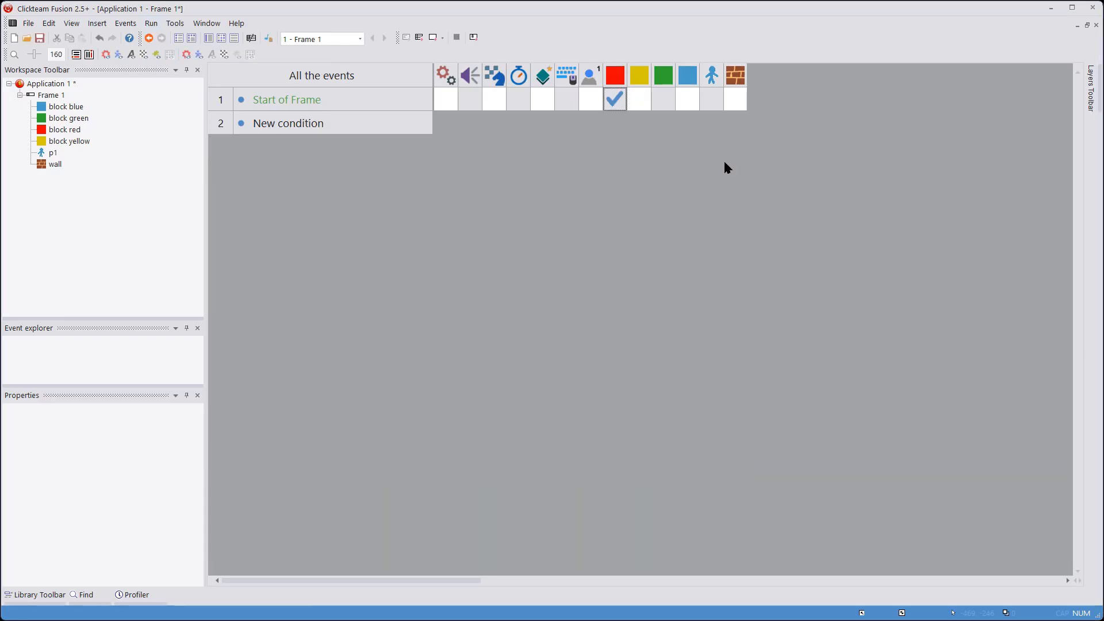
# In the frame, move the p1 figure up and to the left and place a second wall above the existing one
pyautogui.click(252, 39)
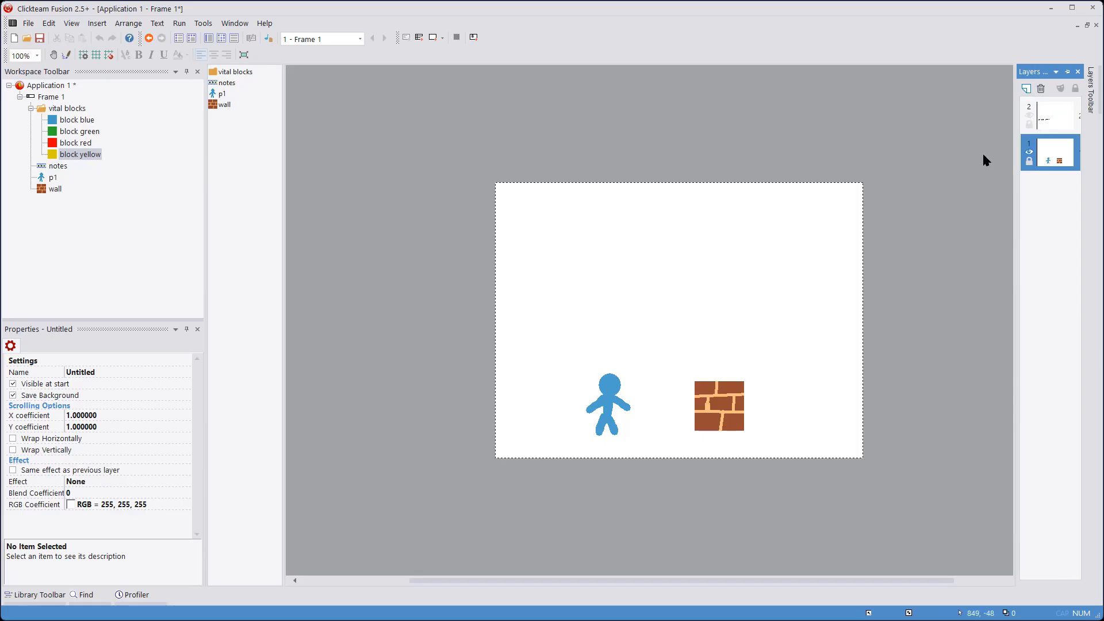
pyautogui.moveTo(615, 396); pyautogui.dragTo(585, 334)
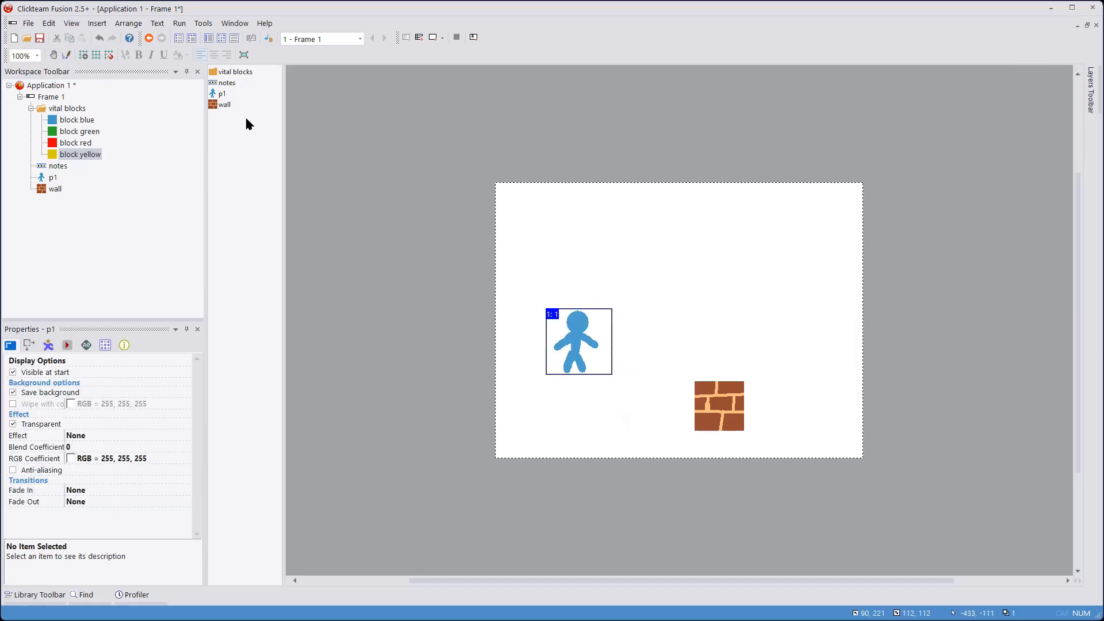
pyautogui.moveTo(224, 105); pyautogui.dragTo(661, 299)
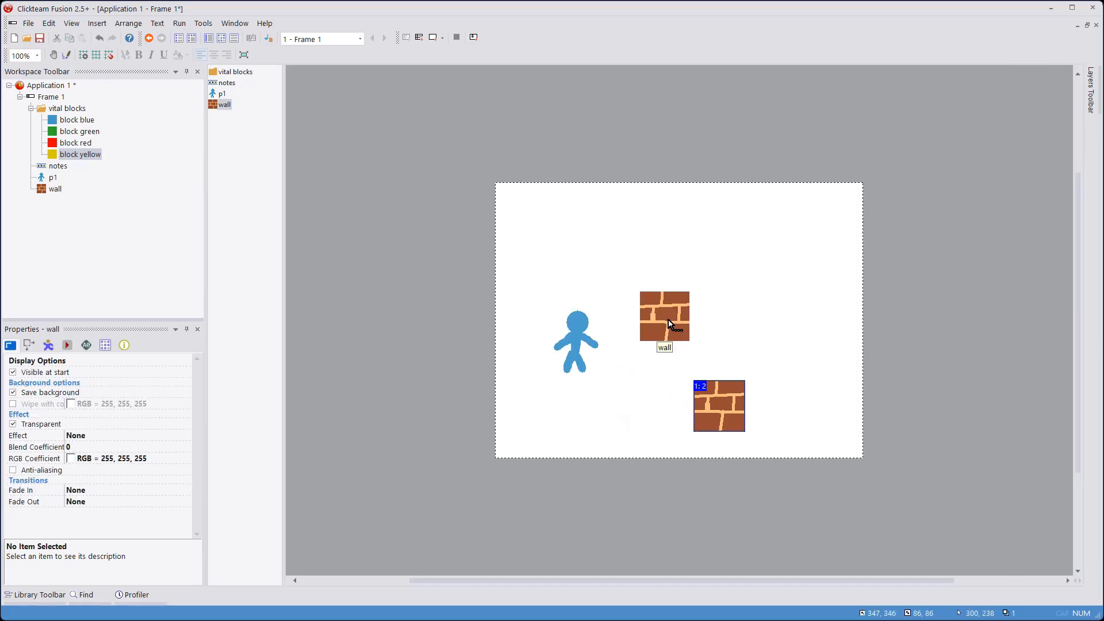
# Set up the frame grid with a width and height of 50, and enable snapping and grid display
pyautogui.click(84, 55)
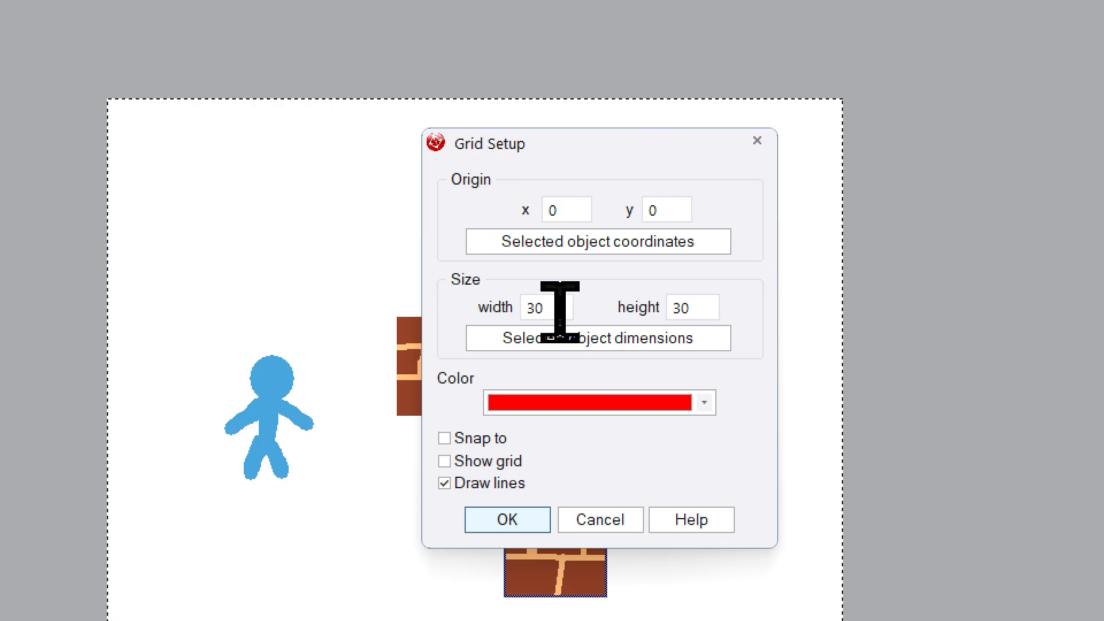
pyautogui.doubleClick(706, 287)
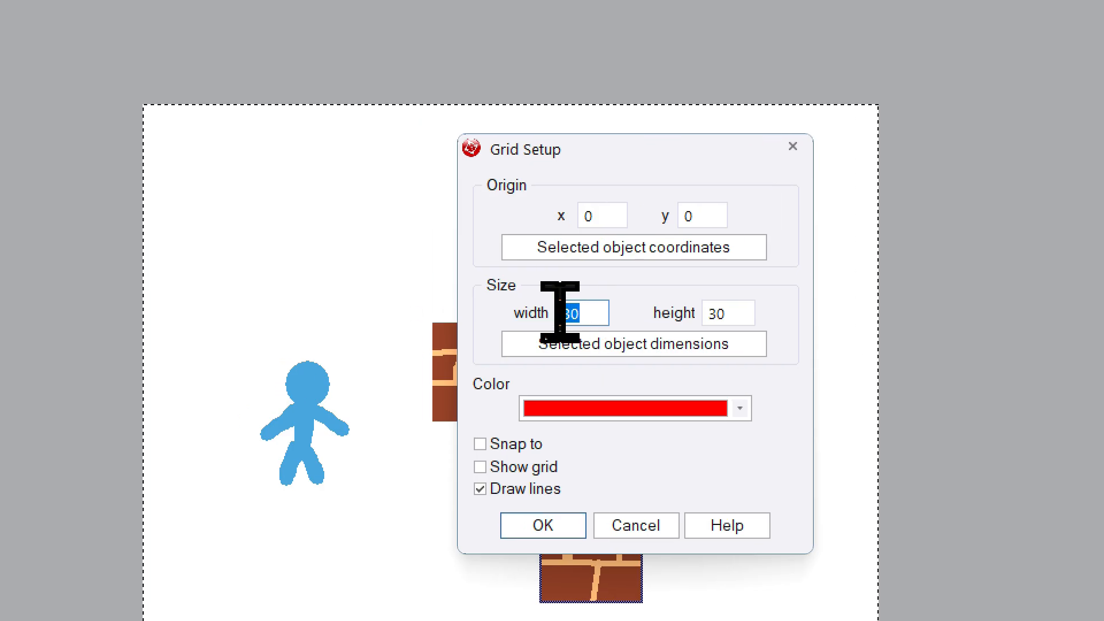
pyautogui.press('Tab')
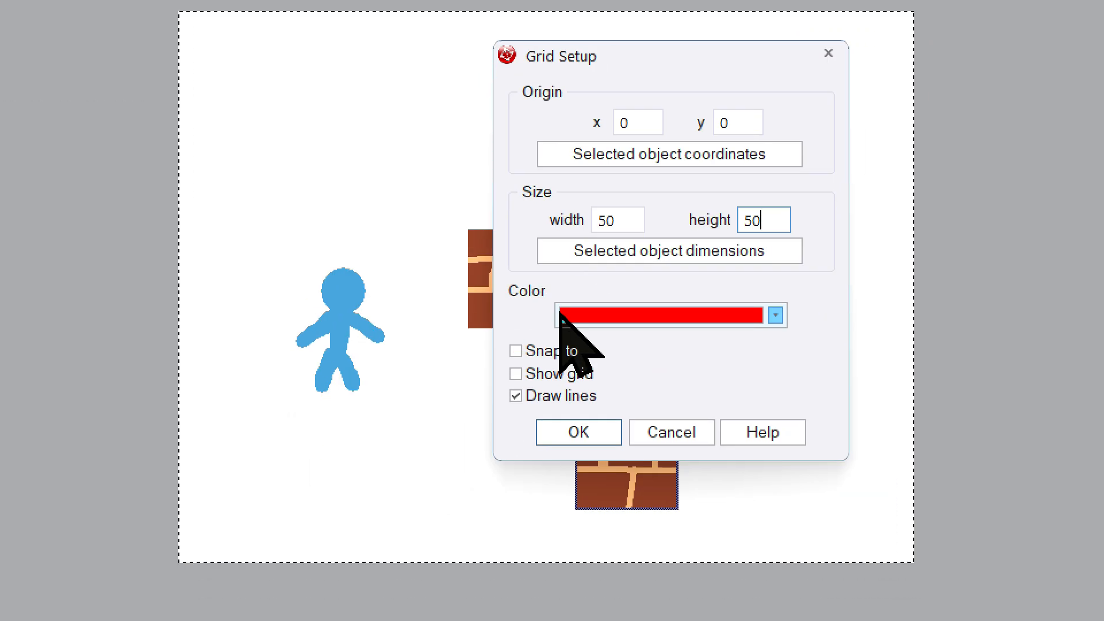
pyautogui.click(316, 443)
pyautogui.click(315, 466)
pyautogui.click(353, 492)
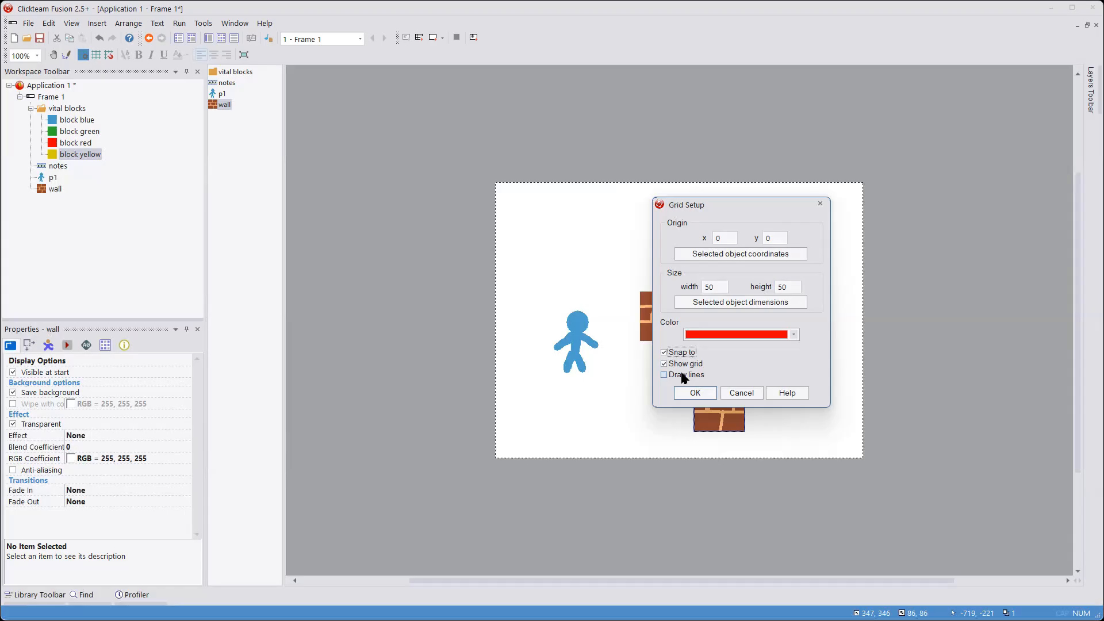
pyautogui.click(690, 393)
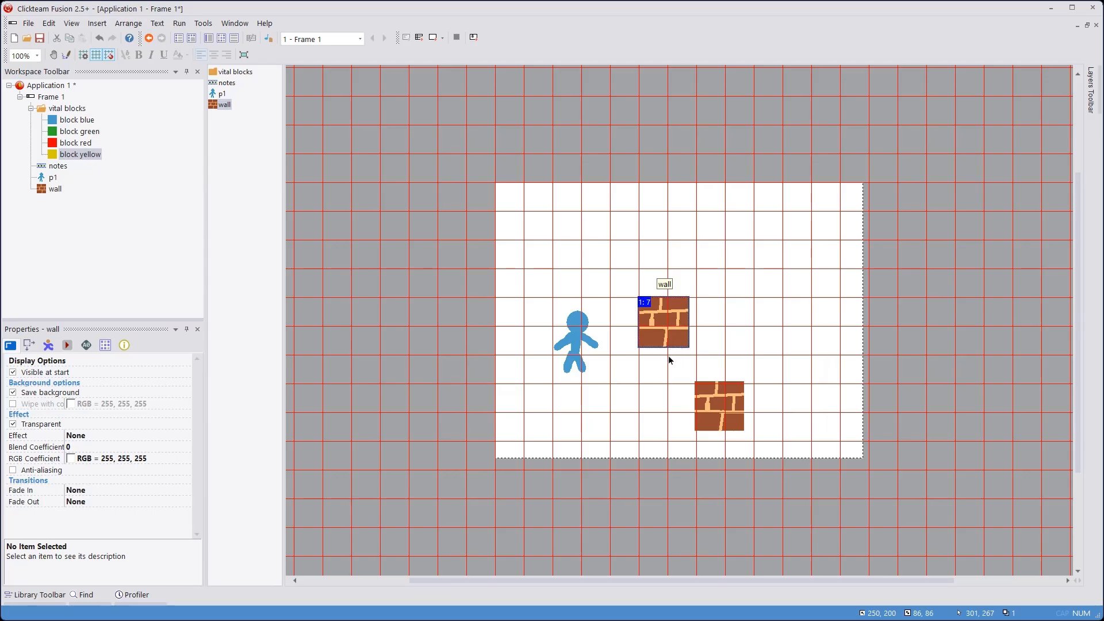
# Move the upper wall down and the lower wall up by one grid cell each, and hide the grid
pyautogui.moveTo(669, 360); pyautogui.dragTo(670, 368)
pyautogui.moveTo(715, 414); pyautogui.dragTo(715, 387)
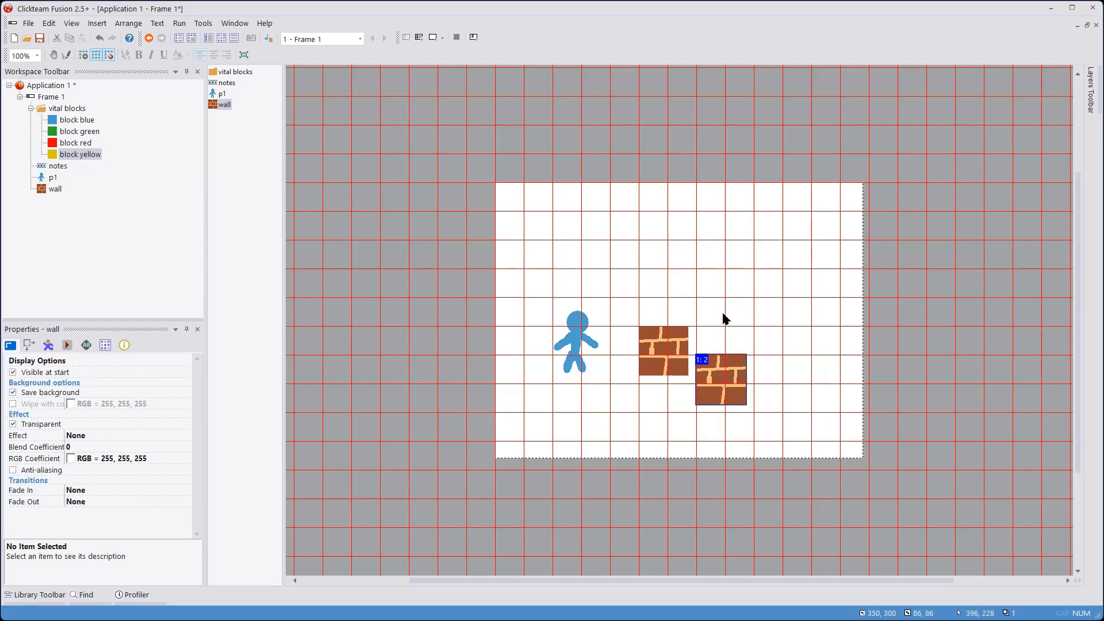
pyautogui.click(704, 324)
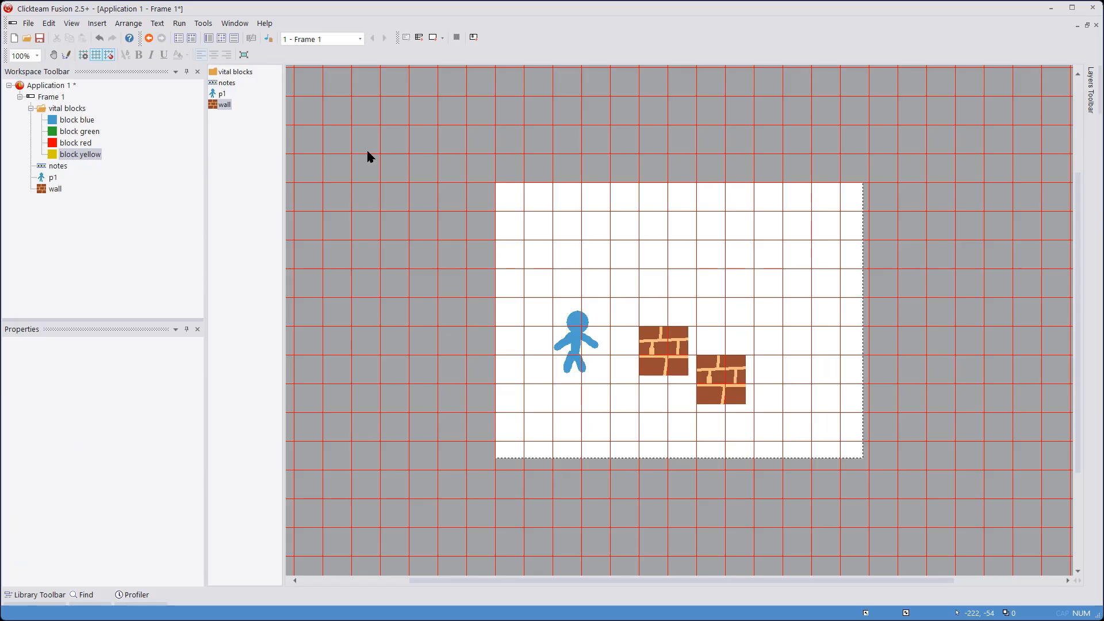
pyautogui.click(96, 56)
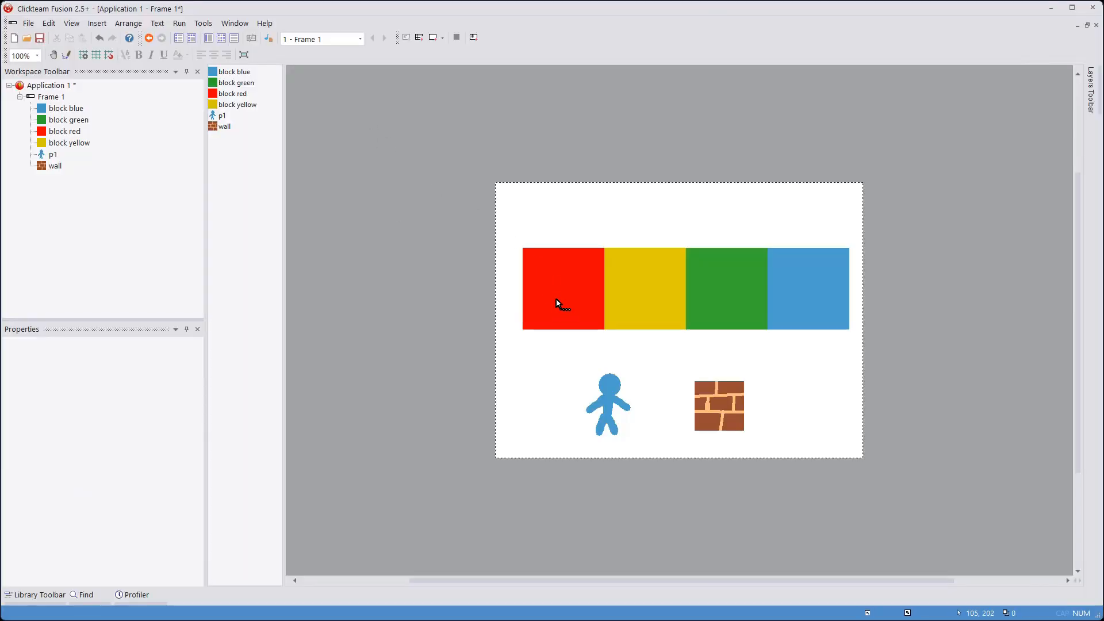
# Place a second red block above the row of blocks, and delete all red and yellow blocks from the frame
pyautogui.moveTo(237, 96); pyautogui.dragTo(275, 106)
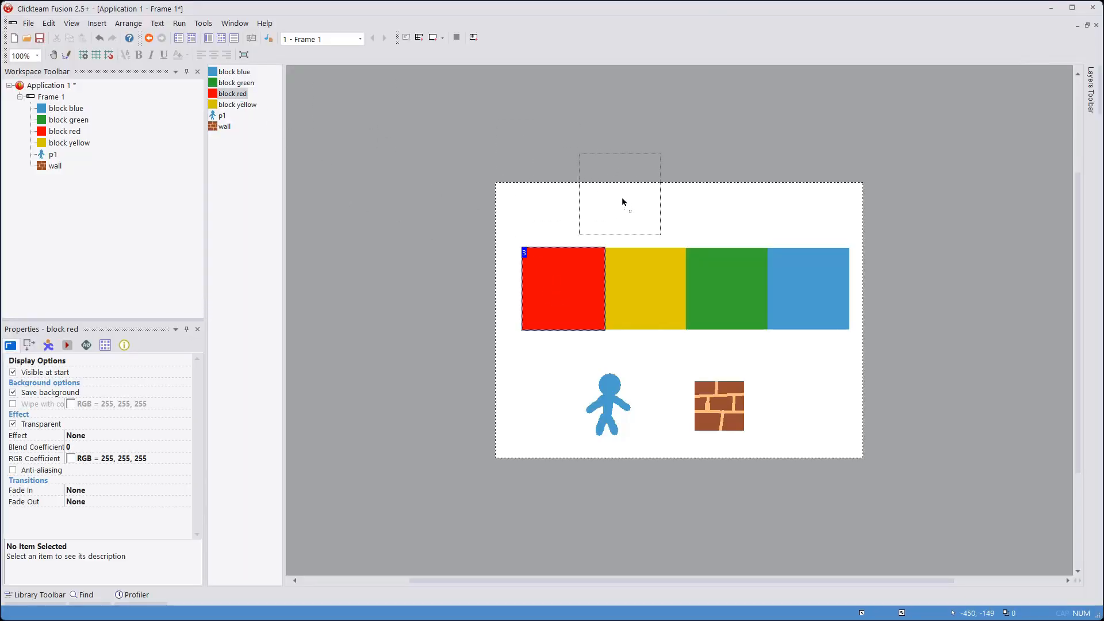
pyautogui.moveTo(623, 202); pyautogui.dragTo(646, 208)
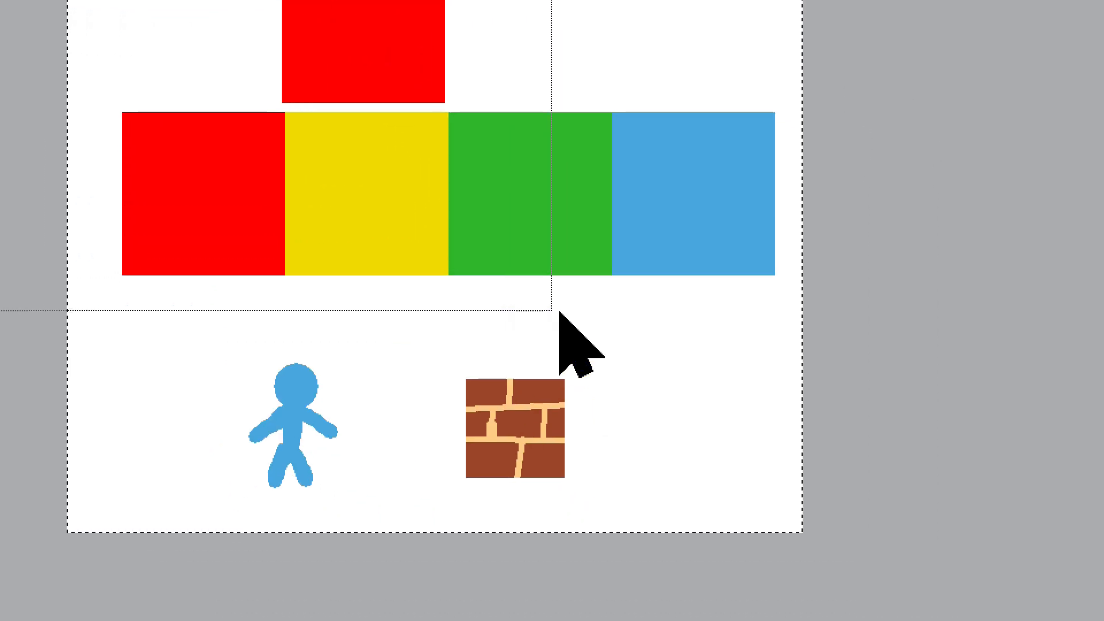
pyautogui.moveTo(559, 312); pyautogui.dragTo(559, 312)
pyautogui.press('Delete')
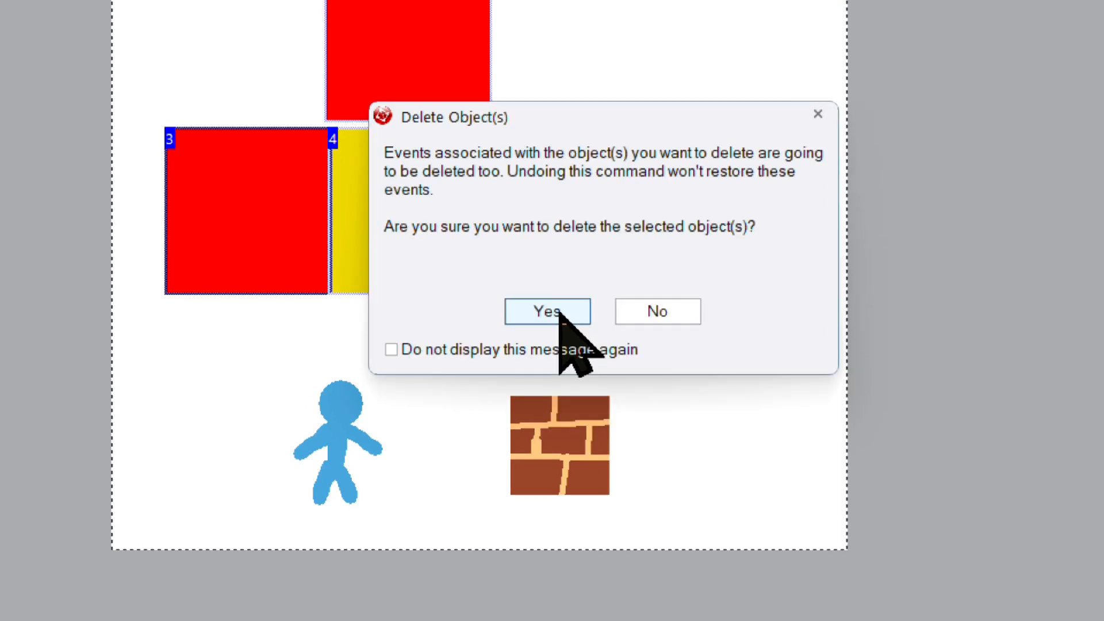
pyautogui.click(557, 311)
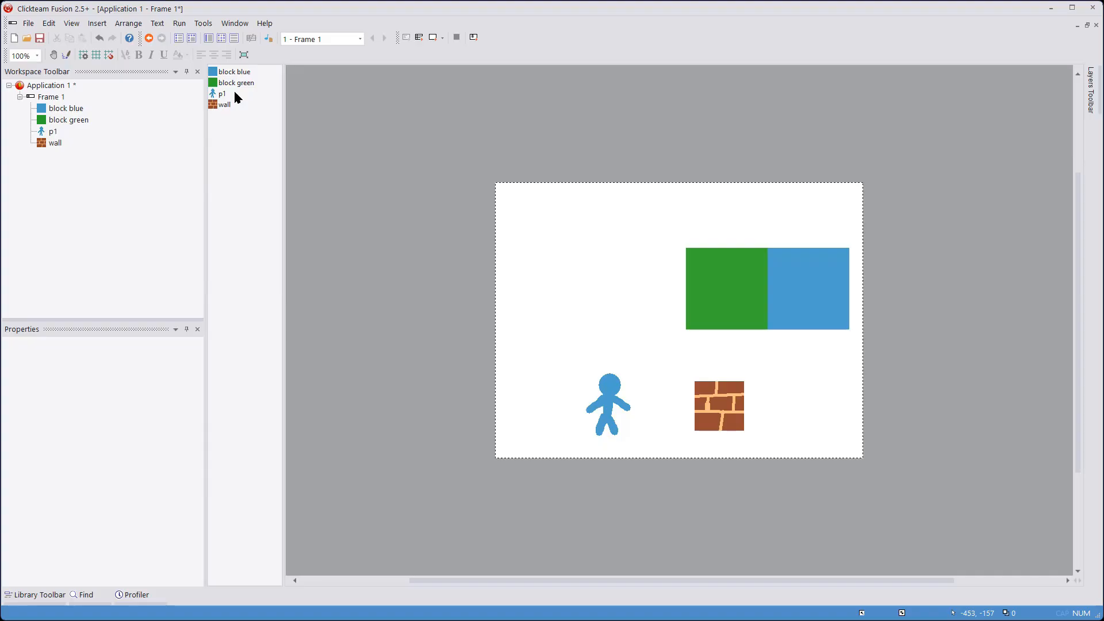
# Undo the deletion of the red and yellow blocks, and delete only the extra red block above the row
pyautogui.hotkey('ctrl', 'z')
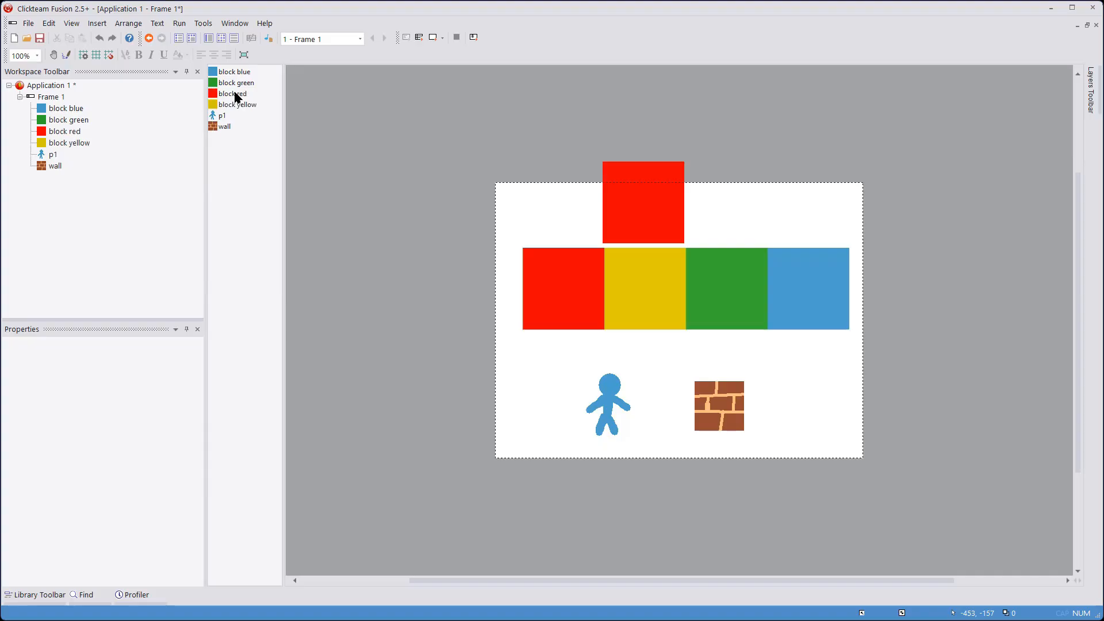
pyautogui.click(631, 234)
pyautogui.press('Delete')
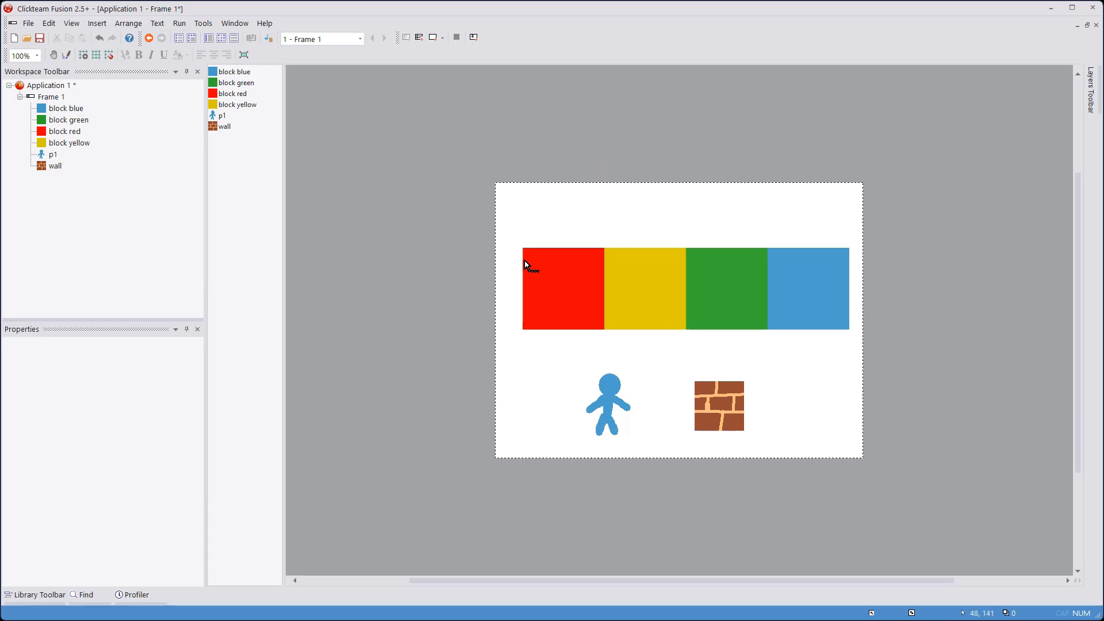
# Delete the yellow block from the frame and undo the deletion
pyautogui.click(549, 298)
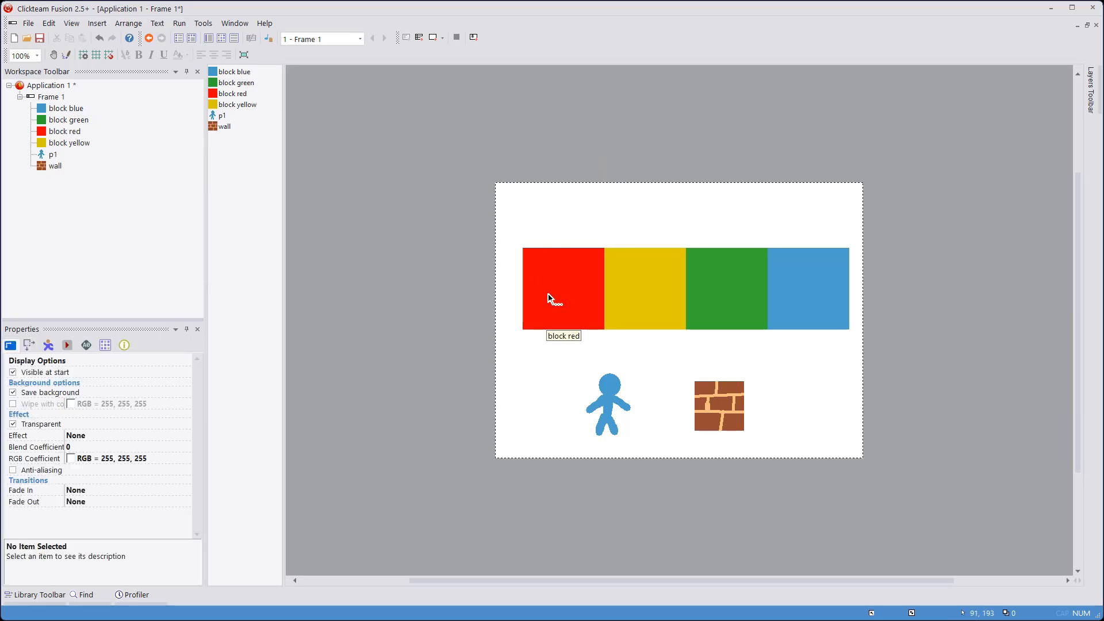
pyautogui.click(635, 301)
pyautogui.press('Delete')
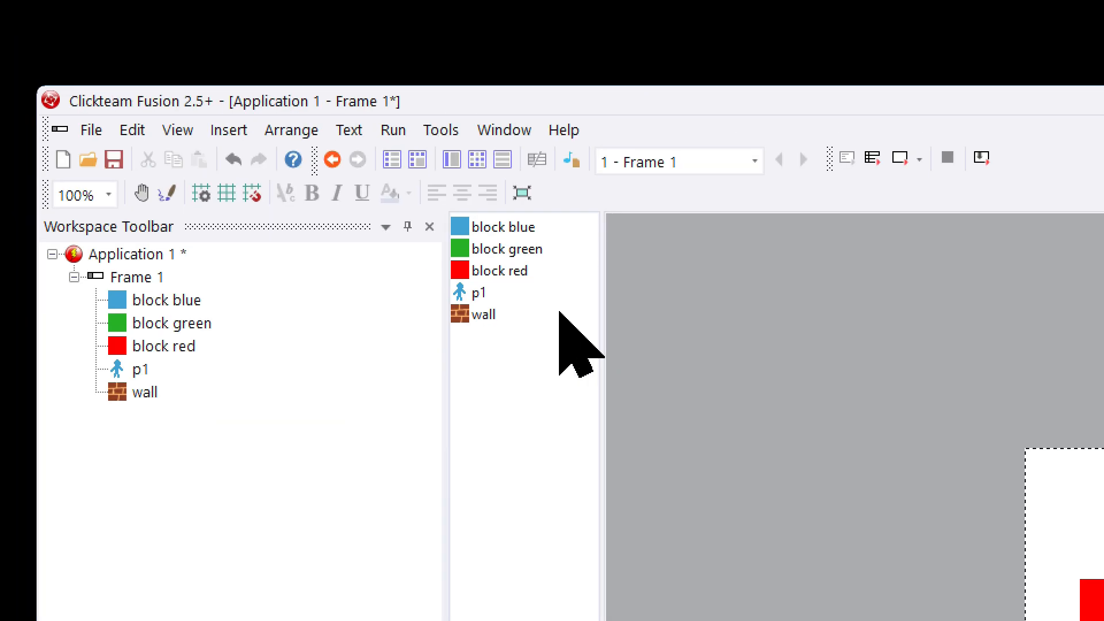
pyautogui.hotkey('ctrl', 'z')
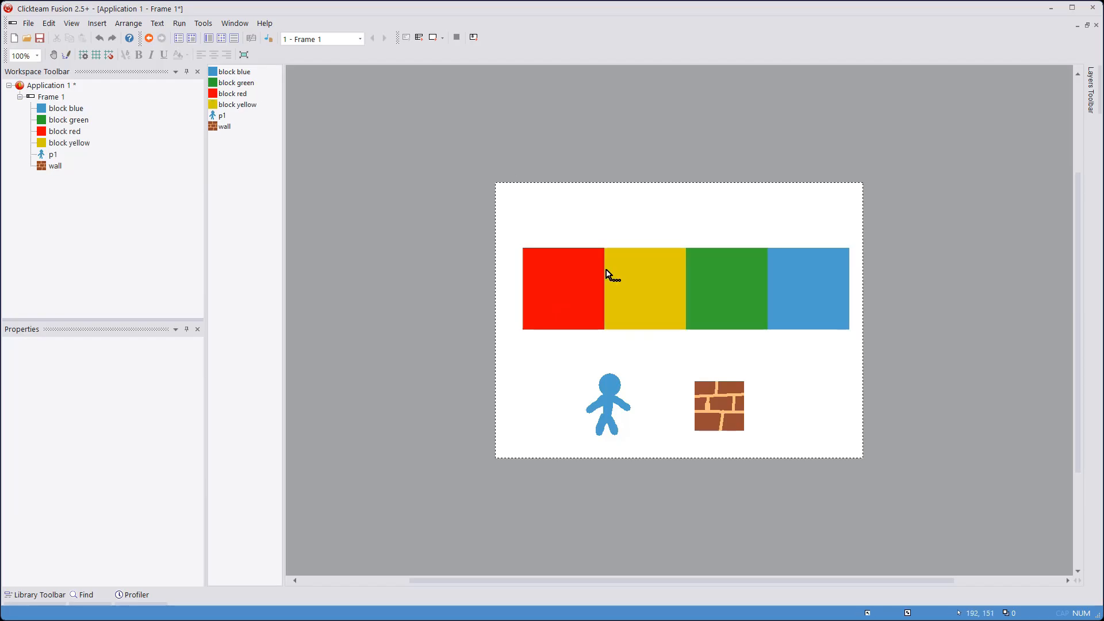
# Add a Never condition as the second event of Frame 1
pyautogui.click(222, 39)
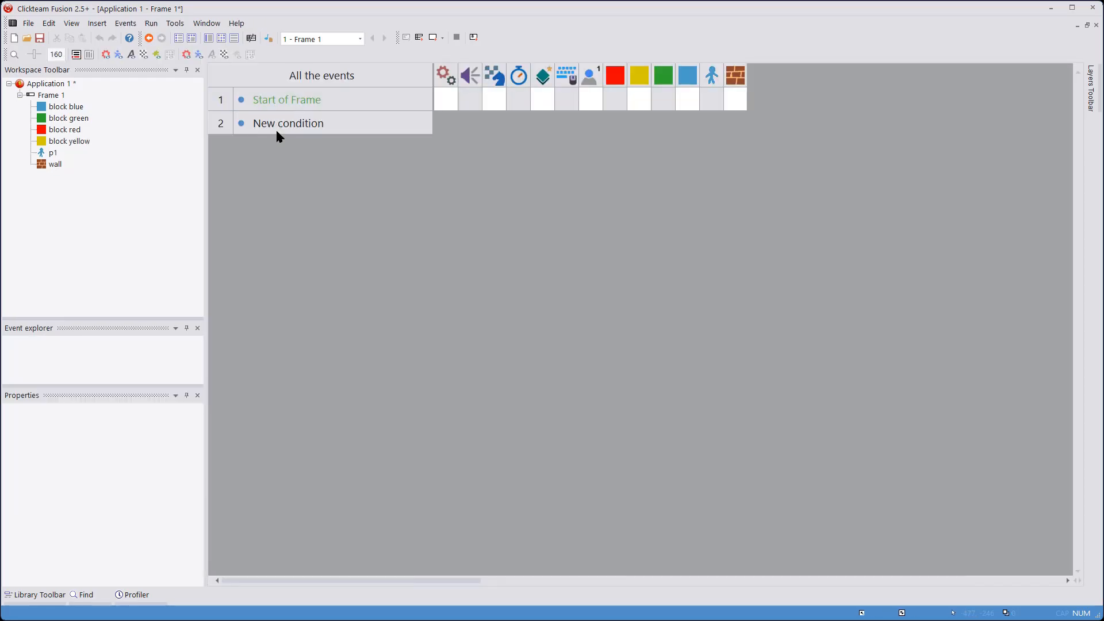
pyautogui.click(276, 125)
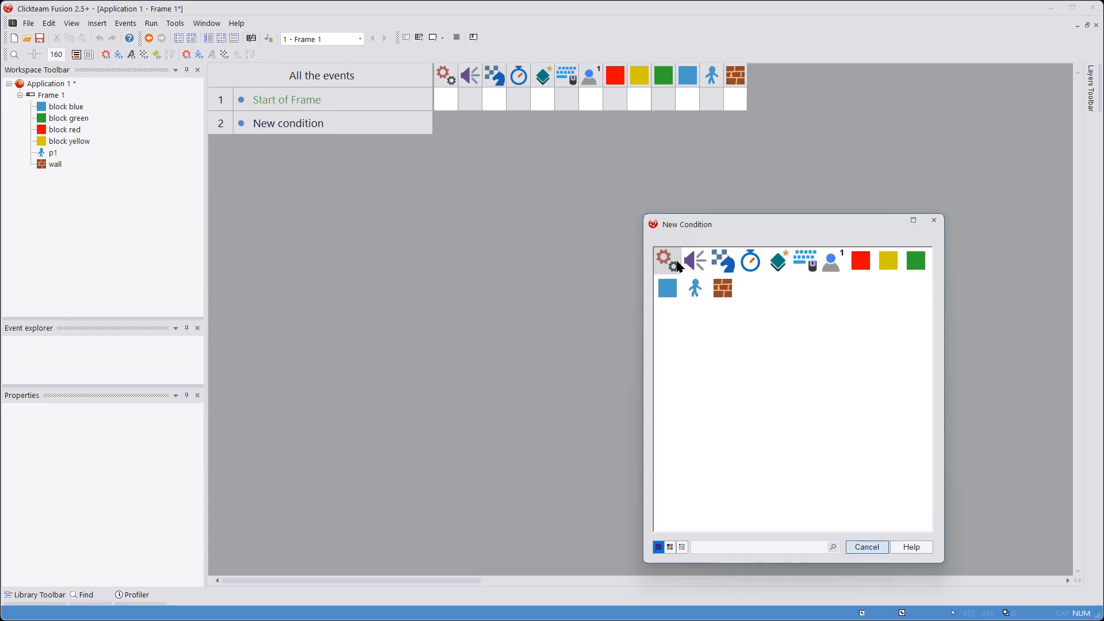
pyautogui.click(679, 267)
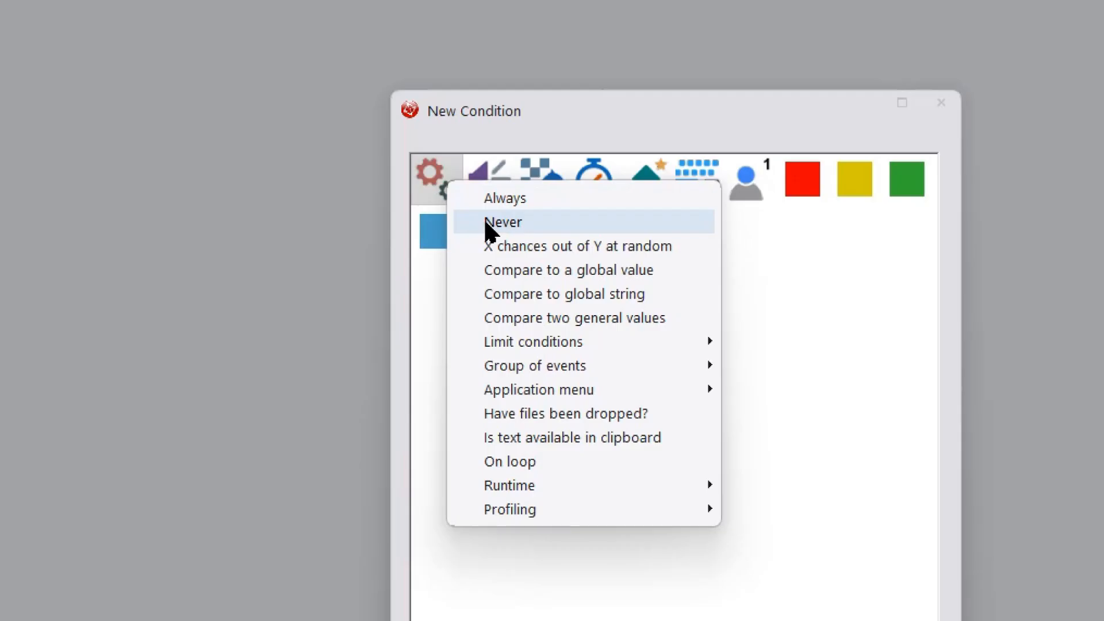
pyautogui.click(496, 223)
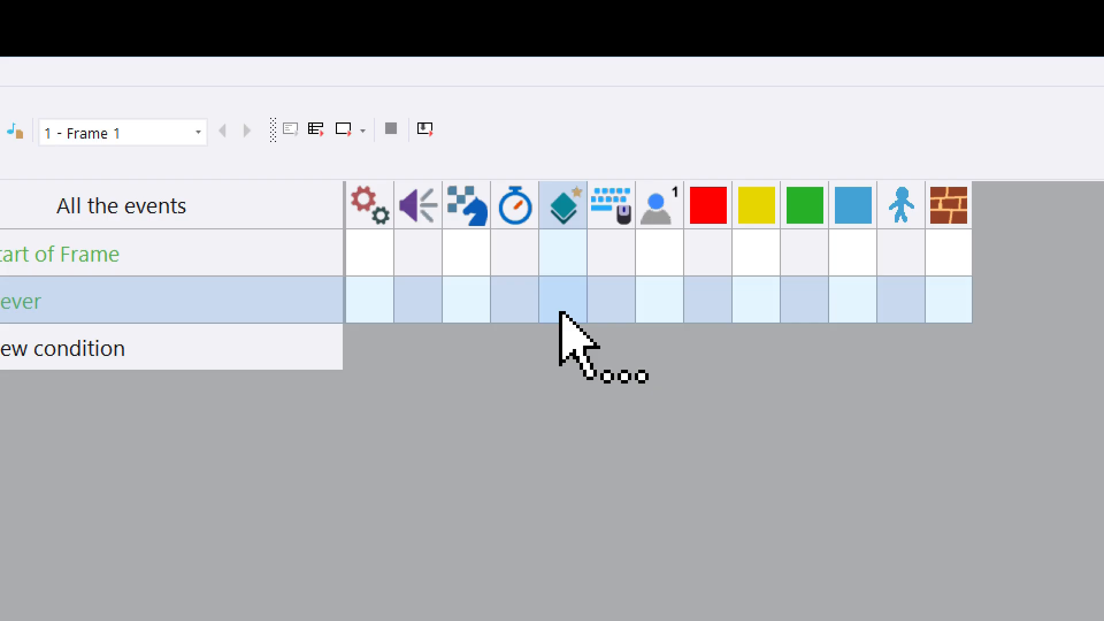
# Add a Create Object action at X 320, Y 240 to the Never event
pyautogui.click(544, 129)
pyautogui.click(553, 139)
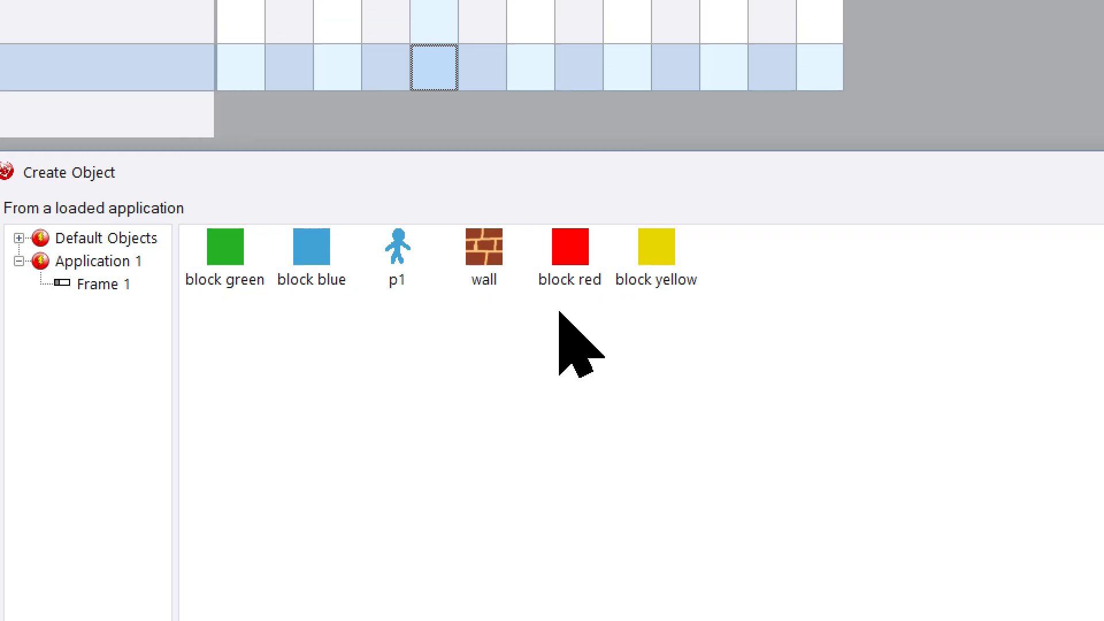
pyautogui.doubleClick(586, 225)
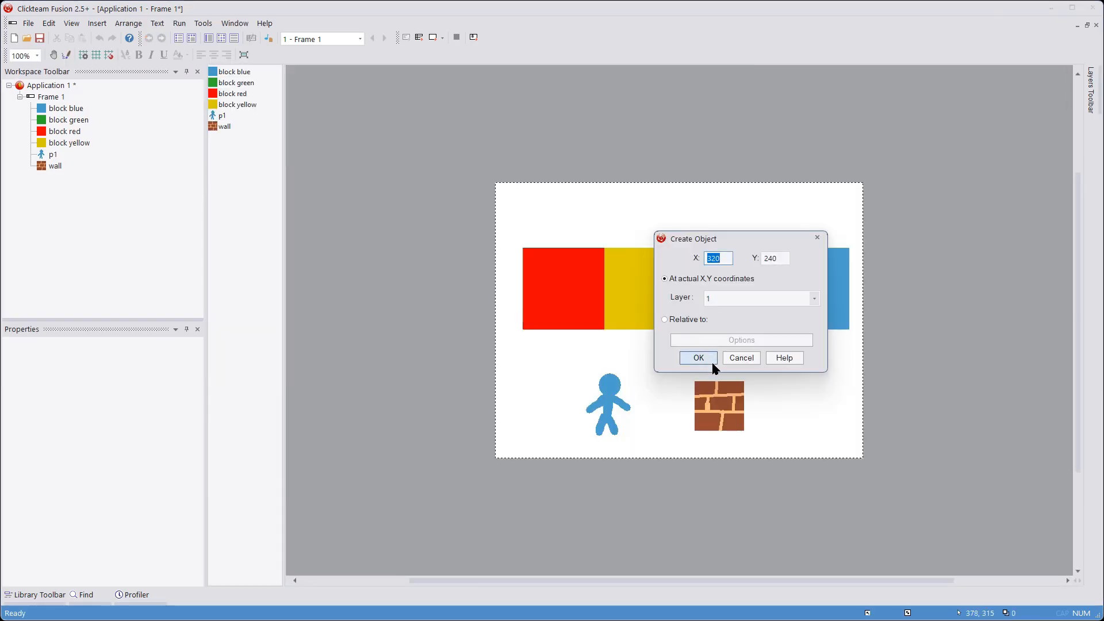
pyautogui.click(710, 362)
# Add further Create Object actions to the Never event
pyautogui.rightClick(546, 125)
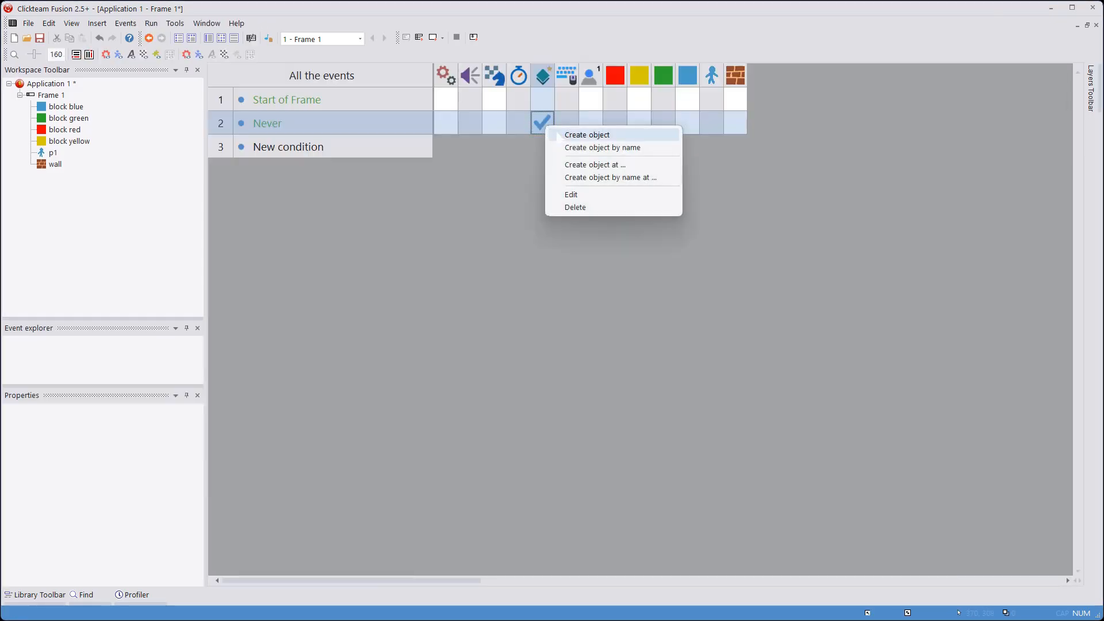
pyautogui.click(555, 136)
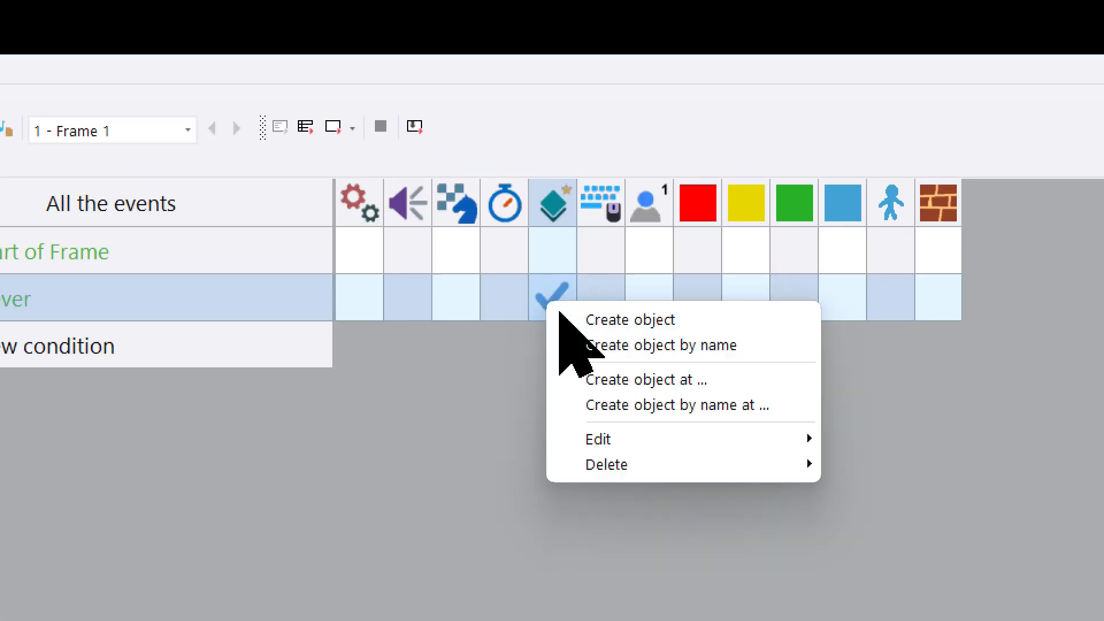
pyautogui.click(564, 316)
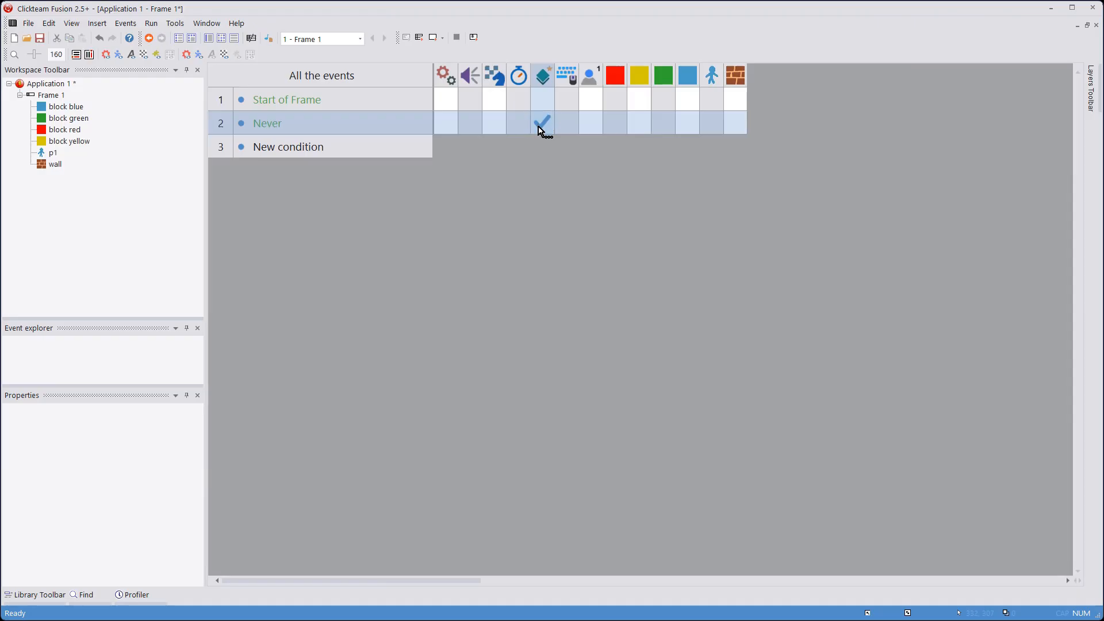
pyautogui.moveTo(542, 133)
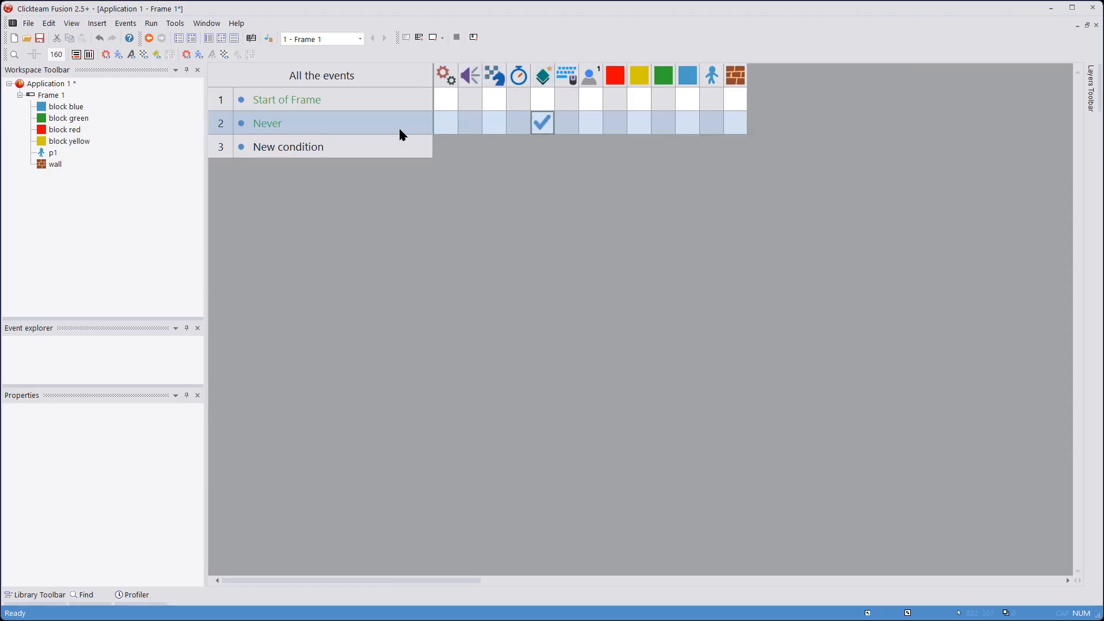
# Return to the Frame 1 layout and delete the red, yellow, green and blue blocks from the frame
pyautogui.click(207, 39)
pyautogui.click(551, 275)
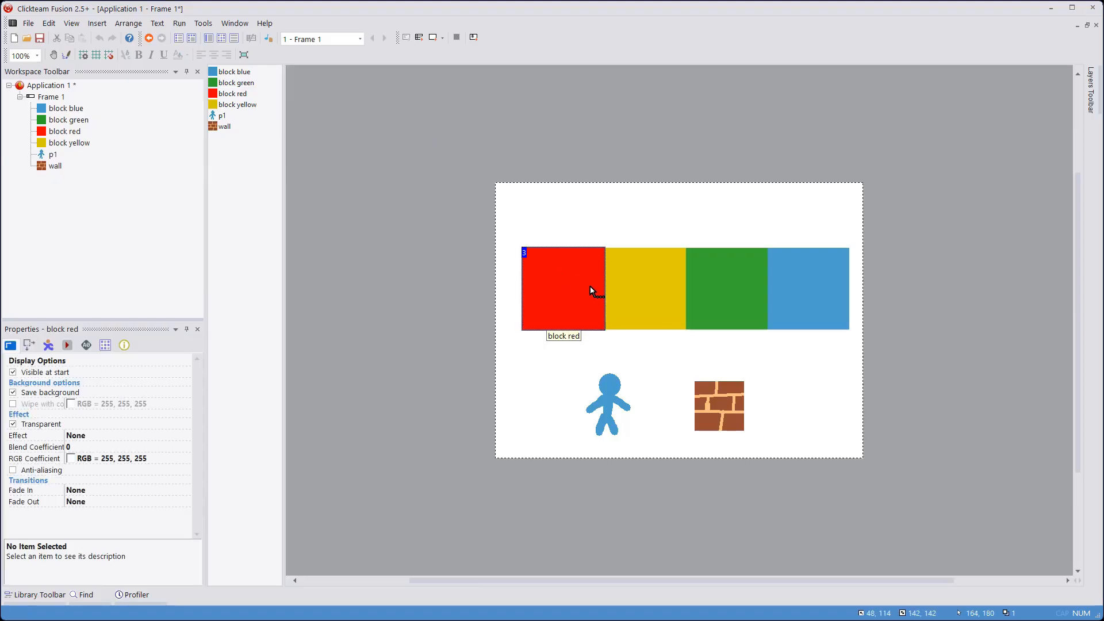
pyautogui.press('Delete')
pyautogui.click(629, 296)
pyautogui.press('Delete')
pyautogui.click(712, 297)
pyautogui.press('Delete')
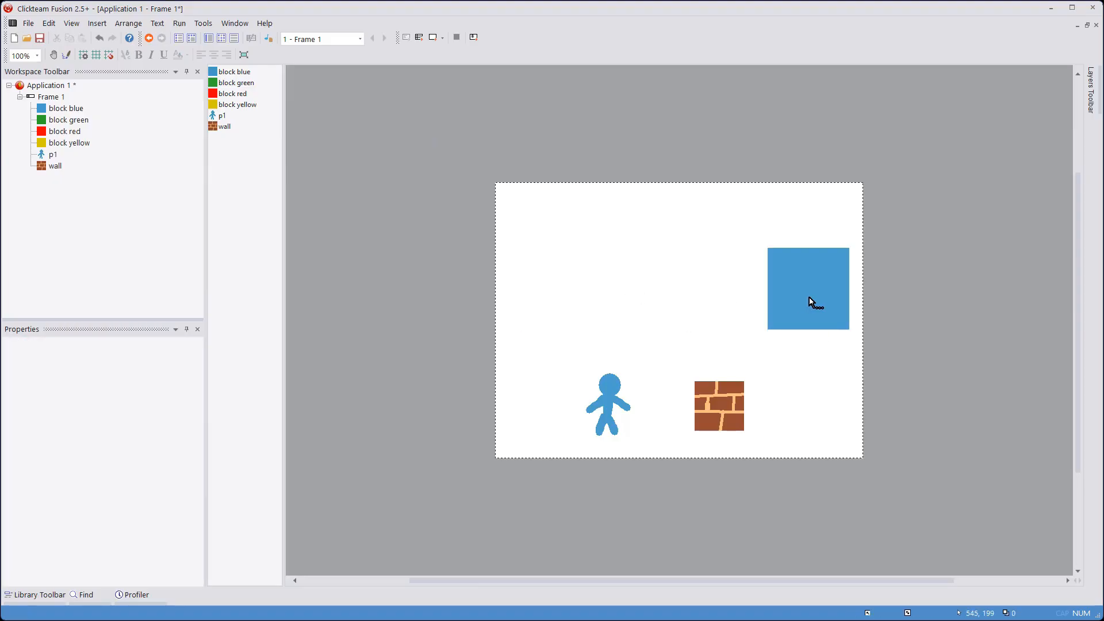
pyautogui.click(813, 301)
pyautogui.press('Delete')
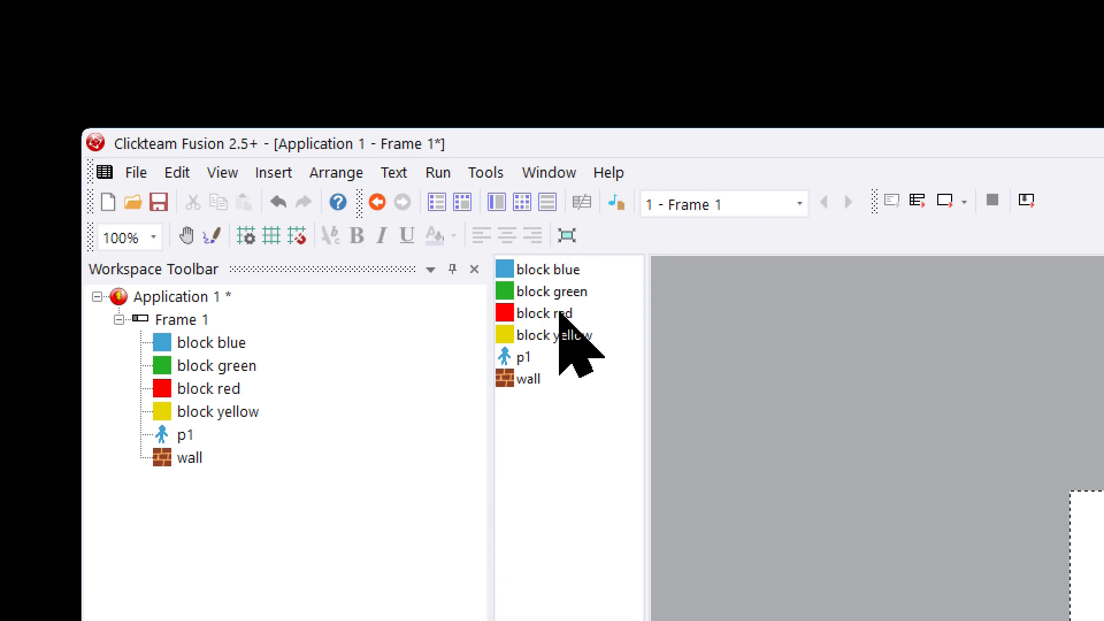
# Place a red block instance at about X 92, Y 40 in the frame and view its alterable values
pyautogui.moveTo(560, 315); pyautogui.dragTo(1103, 534)
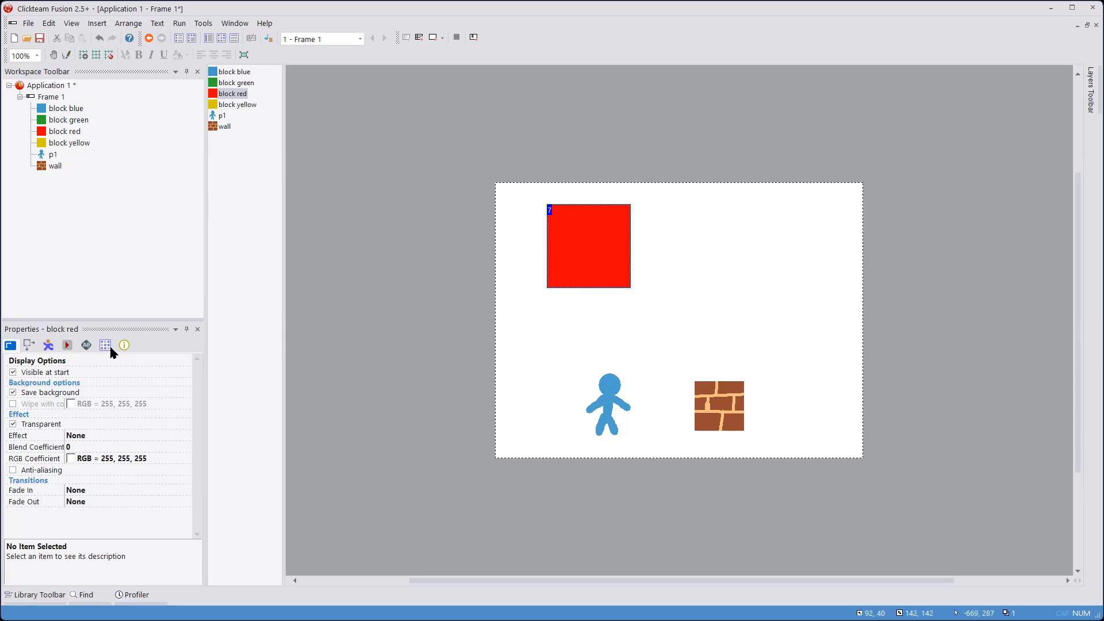
pyautogui.click(86, 345)
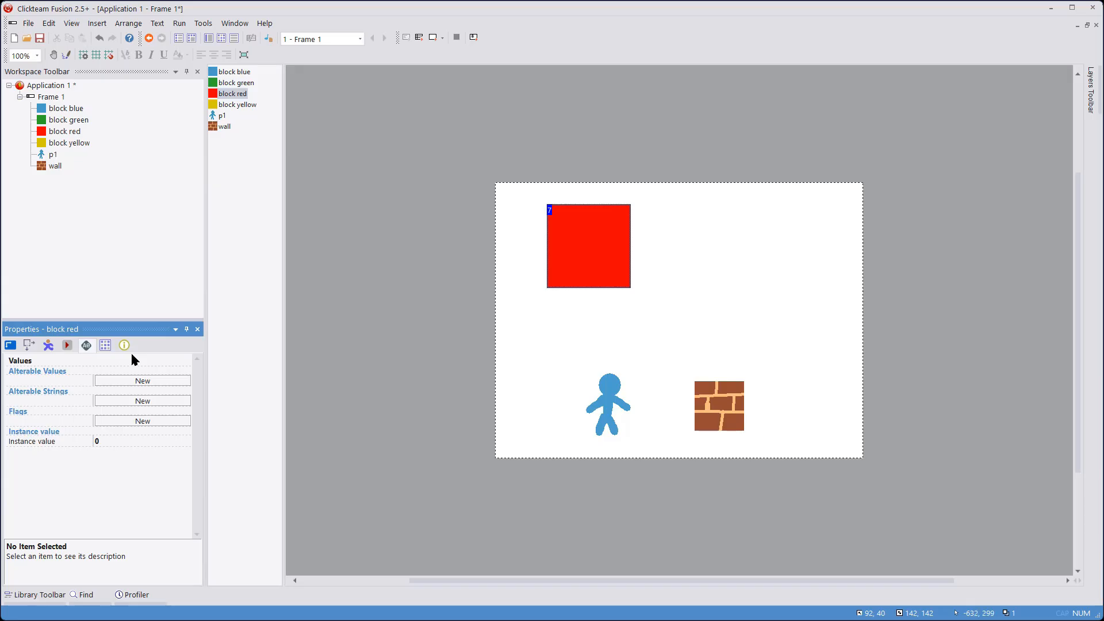
pyautogui.click(555, 260)
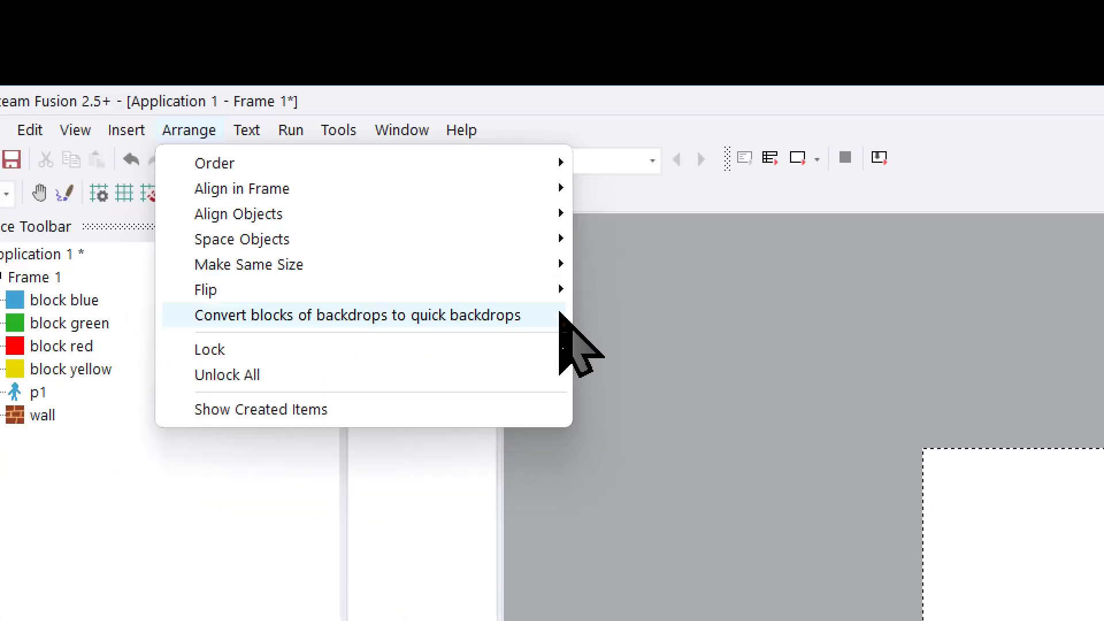
# Show the created items in the frame
pyautogui.click(378, 153)
pyautogui.click(58, 49)
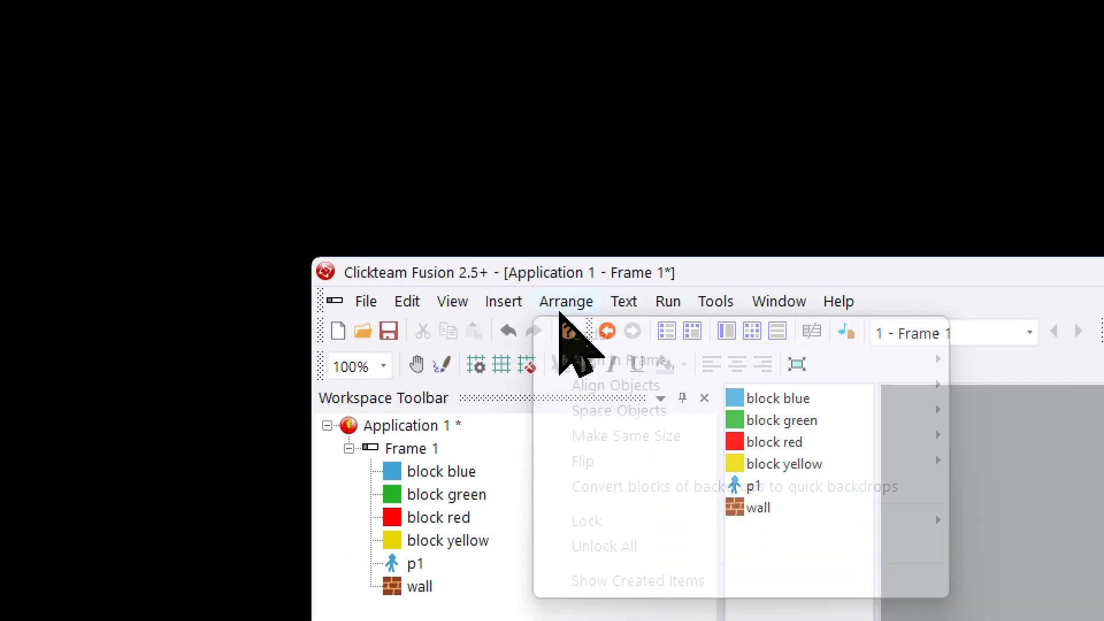
pyautogui.click(561, 312)
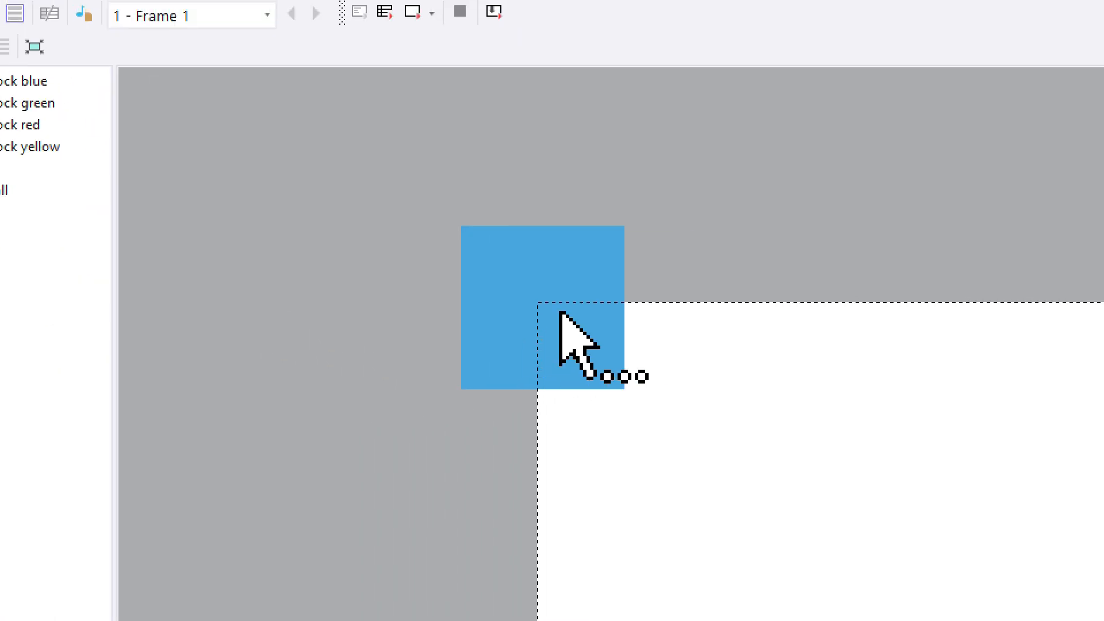
# Spread the created blue, green, yellow and red blocks apart around the frame's upper-left corner, and hide the created items again
pyautogui.moveTo(560, 312); pyautogui.dragTo(525, 452)
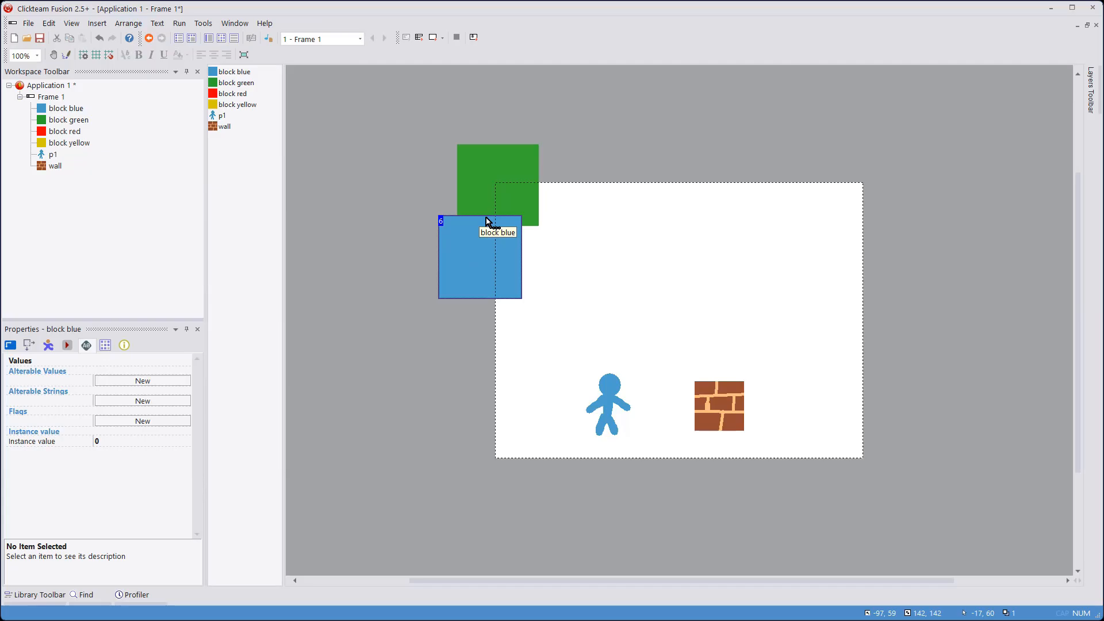
pyautogui.moveTo(549, 179); pyautogui.dragTo(598, 166)
pyautogui.moveTo(445, 132); pyautogui.dragTo(437, 130)
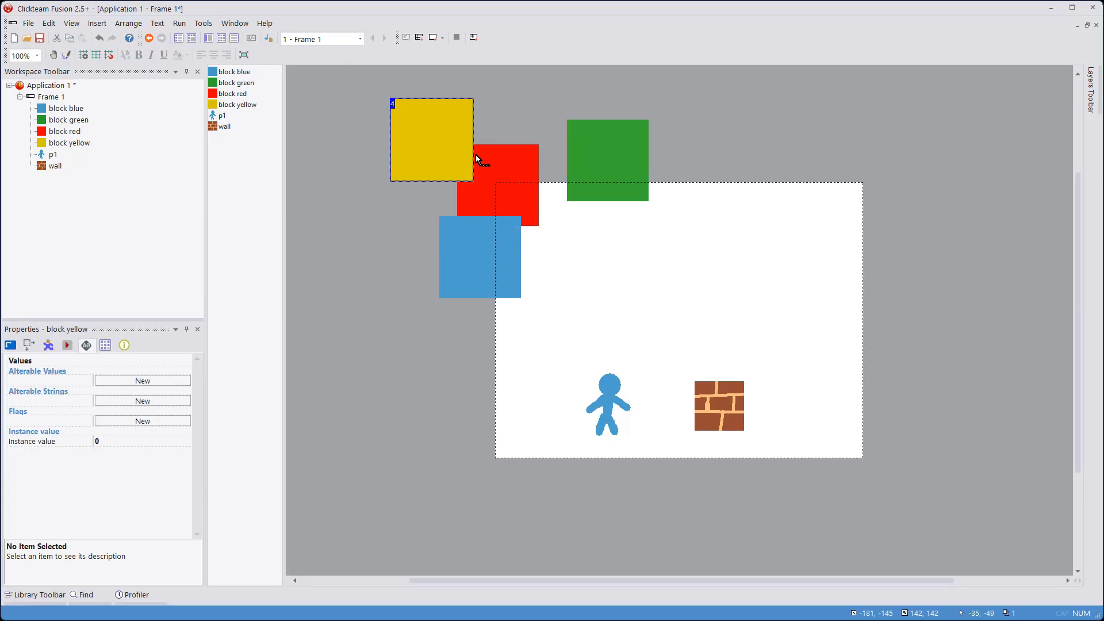
pyautogui.moveTo(523, 161); pyautogui.dragTo(531, 136)
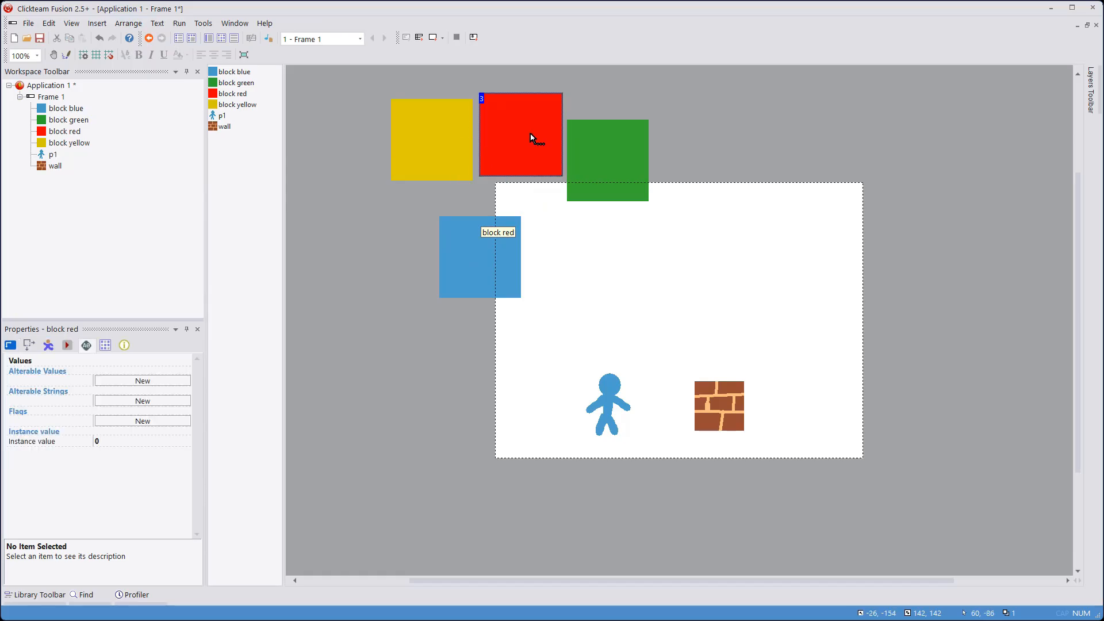
pyautogui.click(141, 23)
pyautogui.click(157, 161)
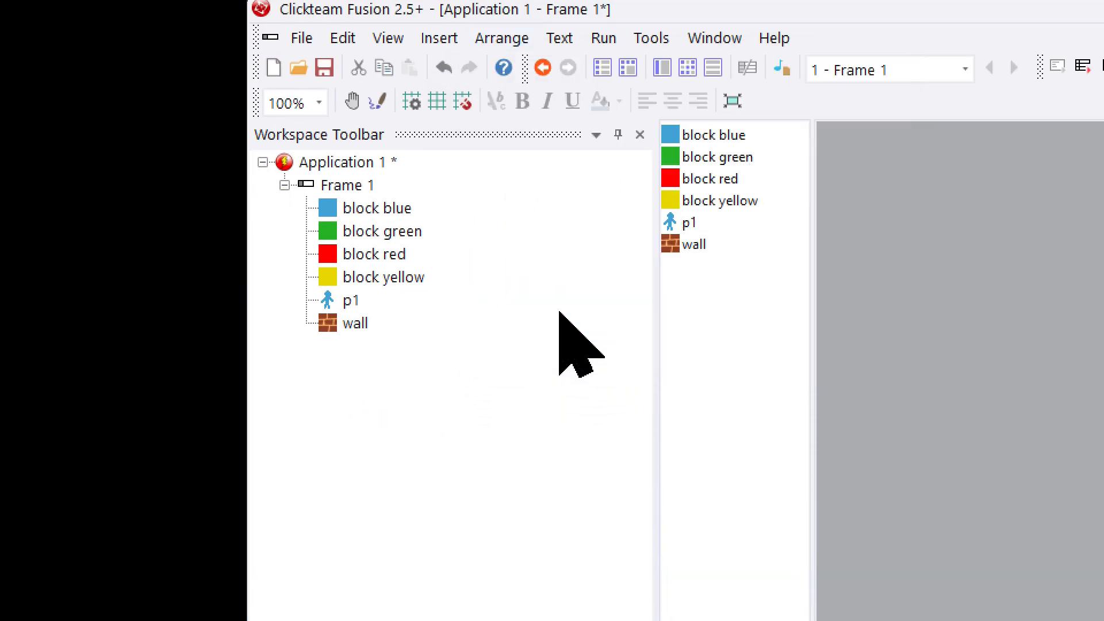
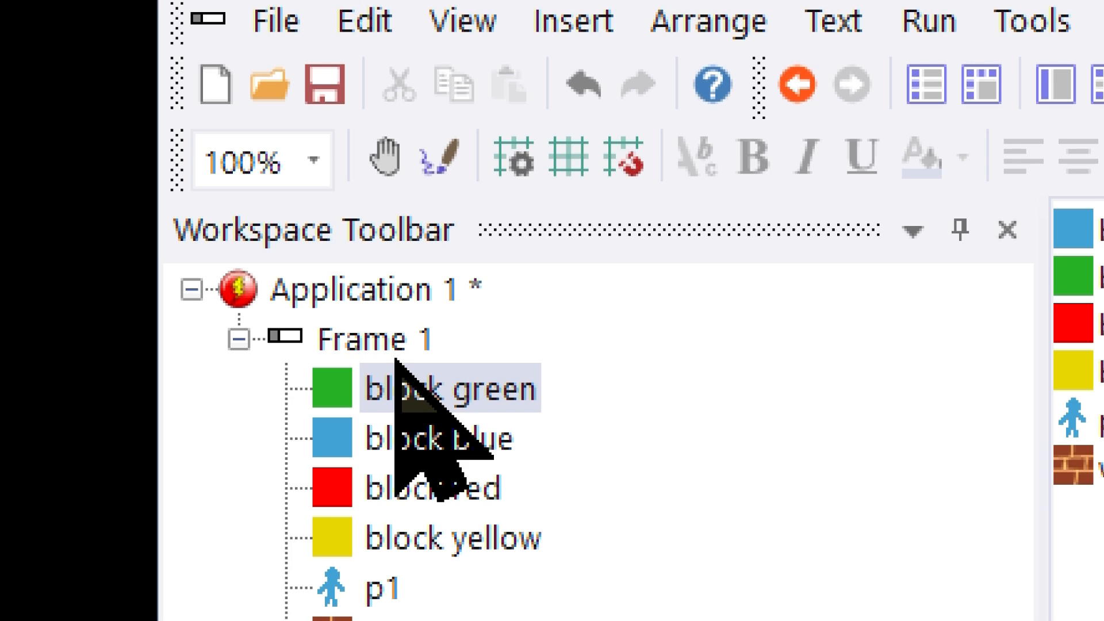
# Add a folder named "vital blocks" under Frame 1 in the workspace tree
pyautogui.rightClick(396, 406)
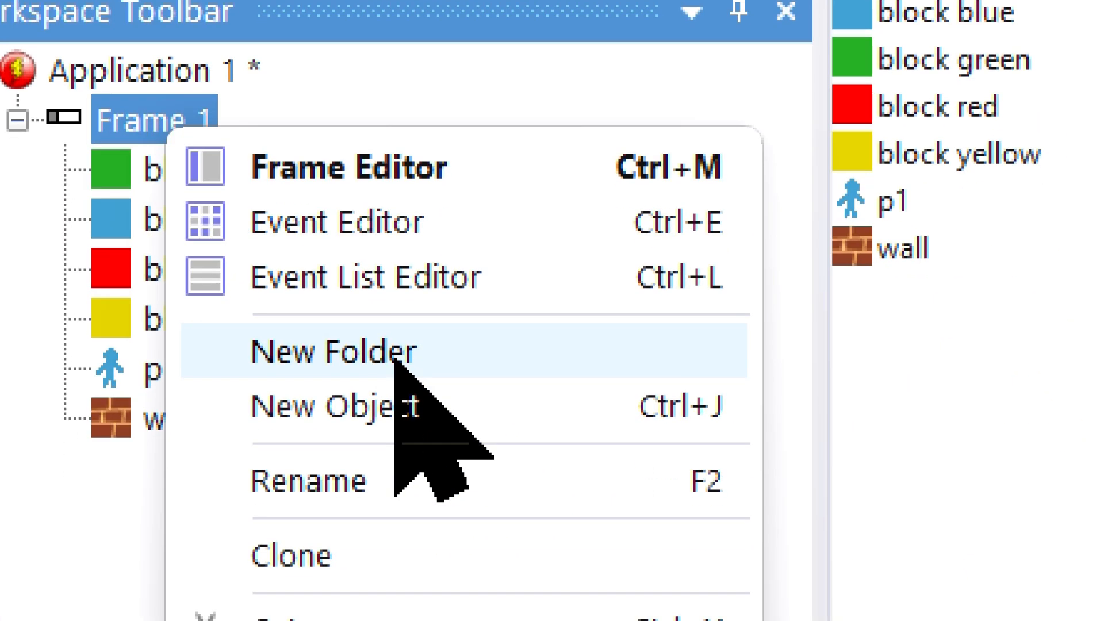
pyautogui.click(396, 359)
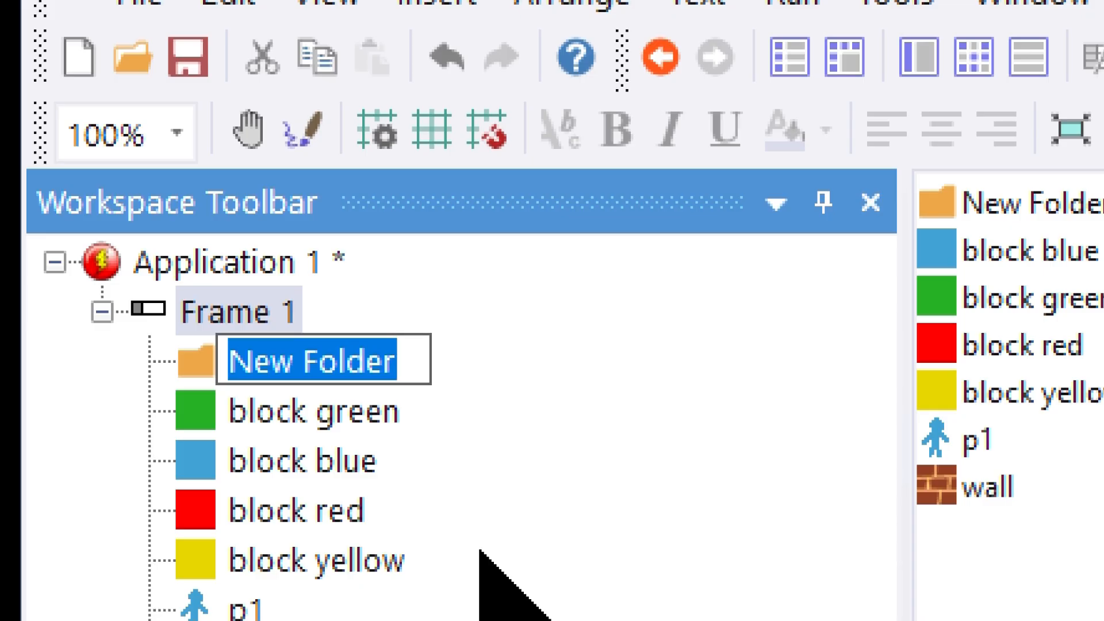
pyautogui.write('vital blocks')
pyautogui.press('Return')
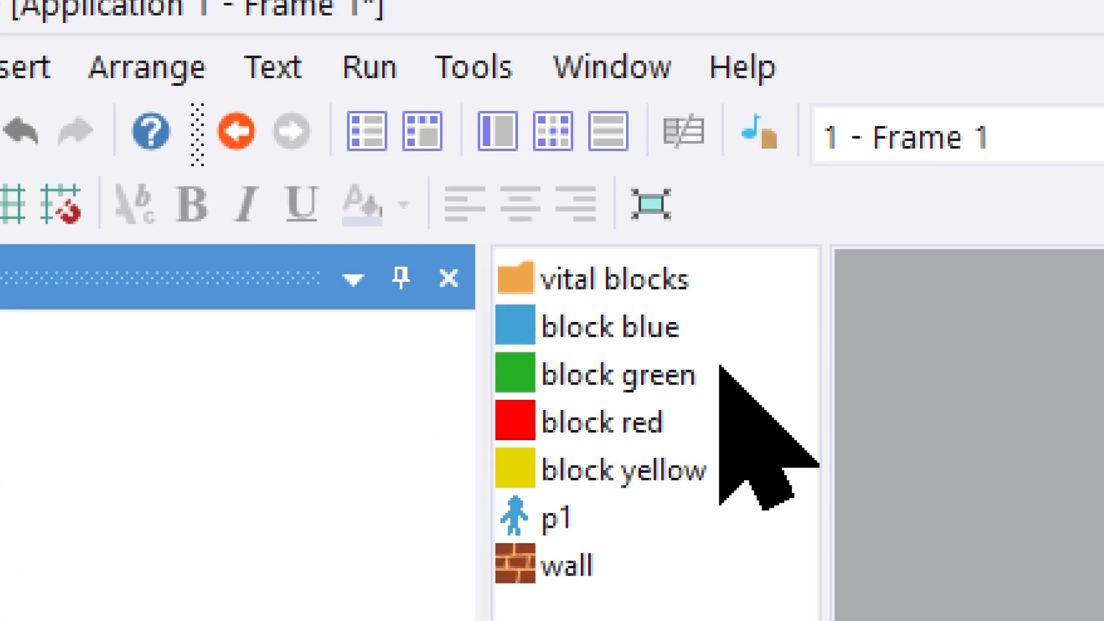
# Move the blue, green, red and yellow block objects into the vital blocks folder
pyautogui.moveTo(632, 330); pyautogui.dragTo(637, 286)
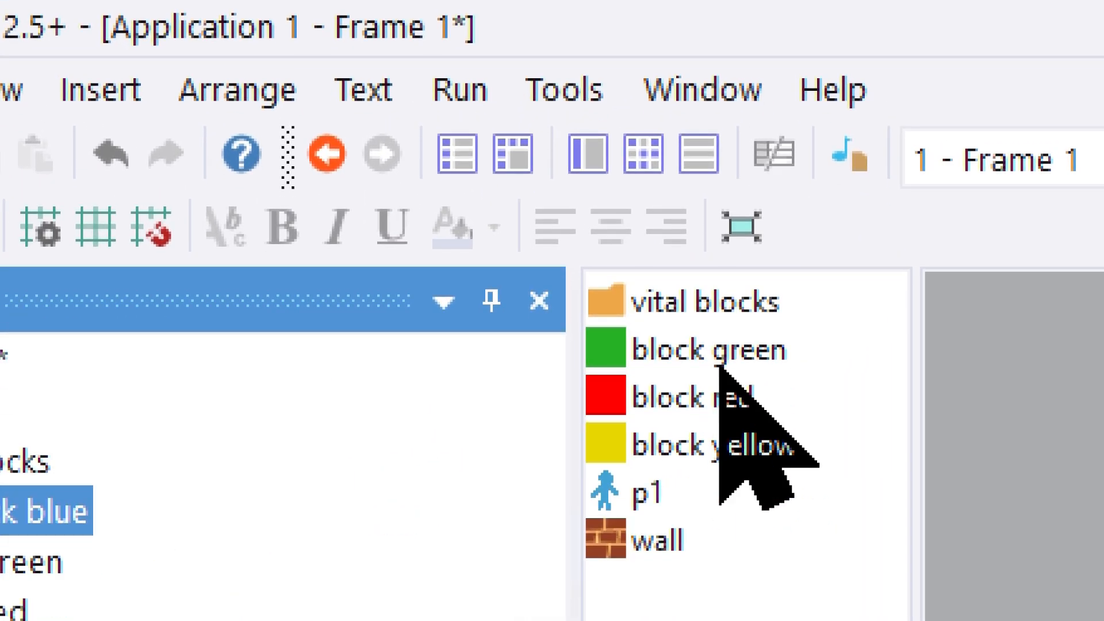
pyautogui.moveTo(720, 365); pyautogui.dragTo(722, 325)
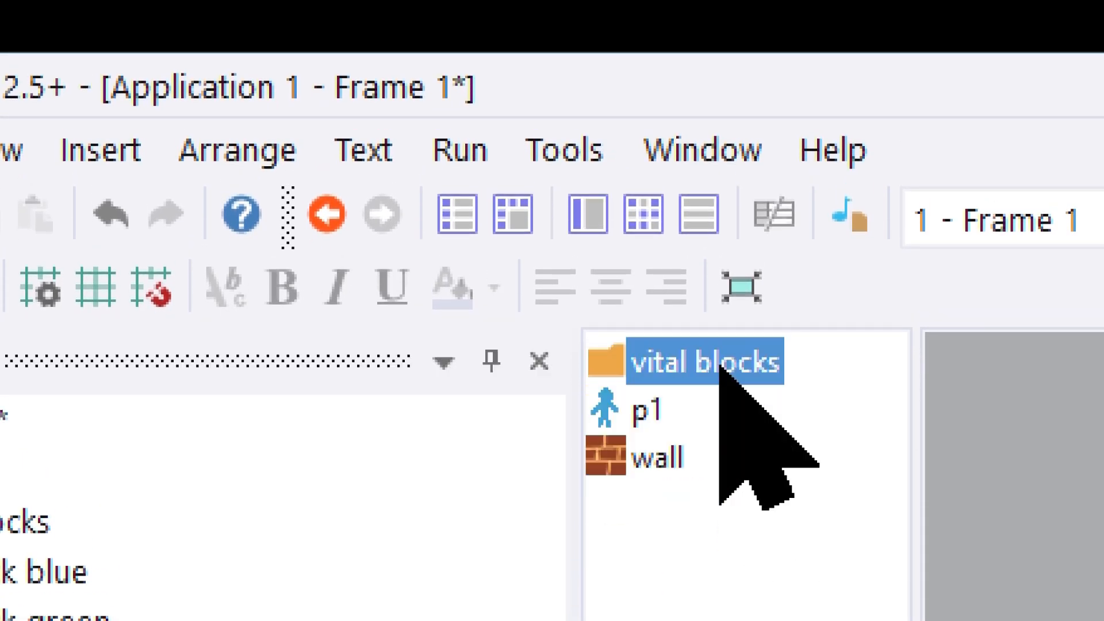
pyautogui.doubleClick(723, 325)
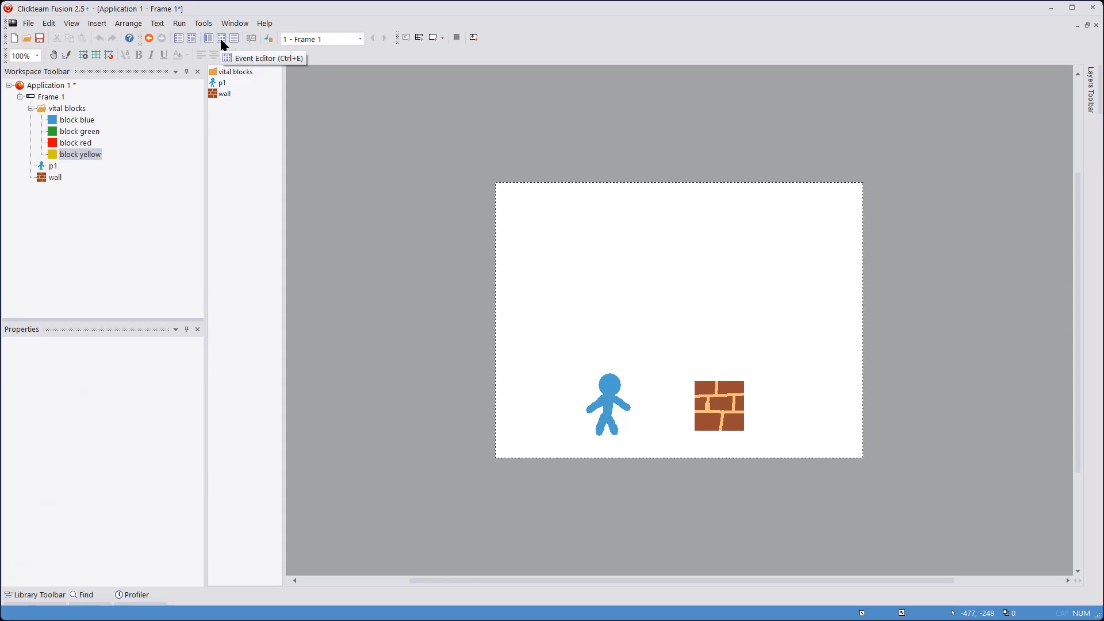
# Open the Event Editor and place the green block's column before the blue block's column
pyautogui.click(676, 118)
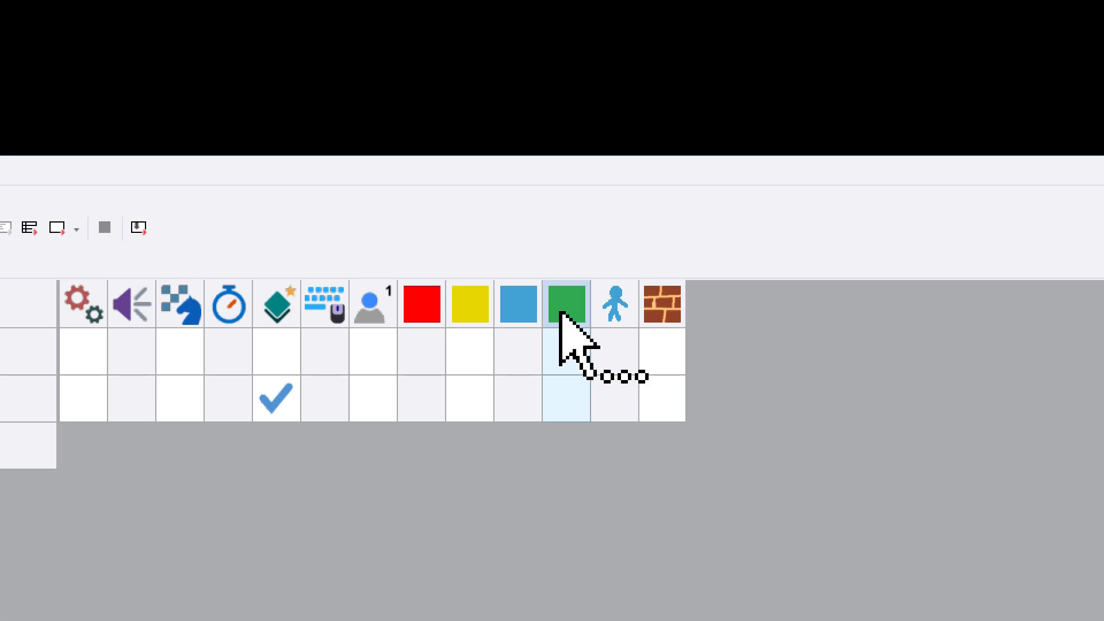
pyautogui.moveTo(686, 90); pyautogui.dragTo(667, 92)
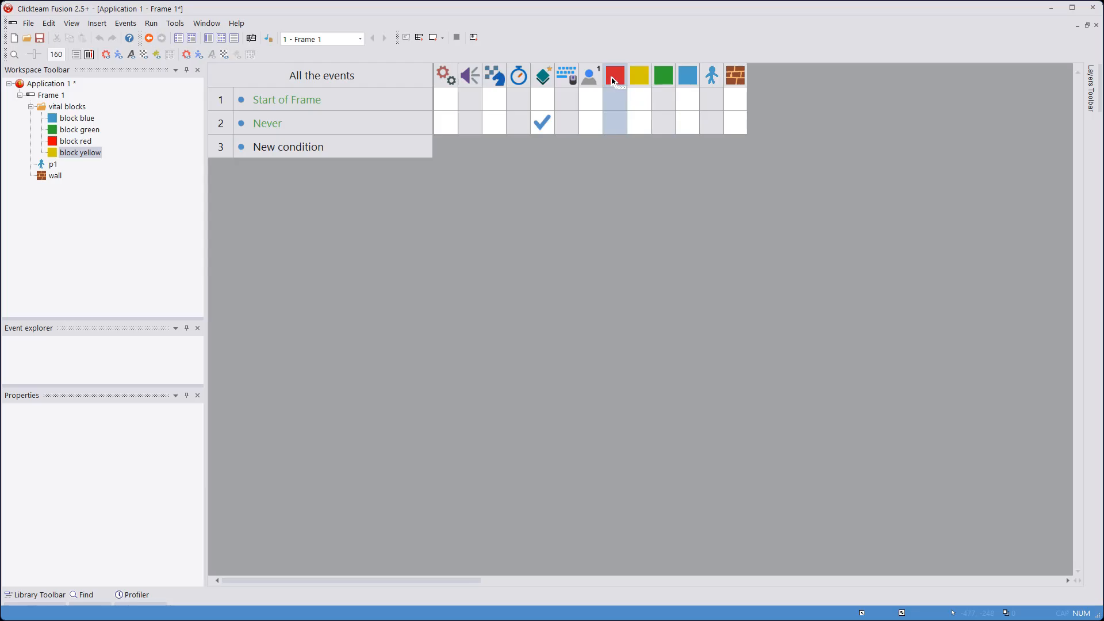
# Insert an object folder at the red block's column, move the yellow, green and blue block columns into it and toggle the folder
pyautogui.rightClick(613, 81)
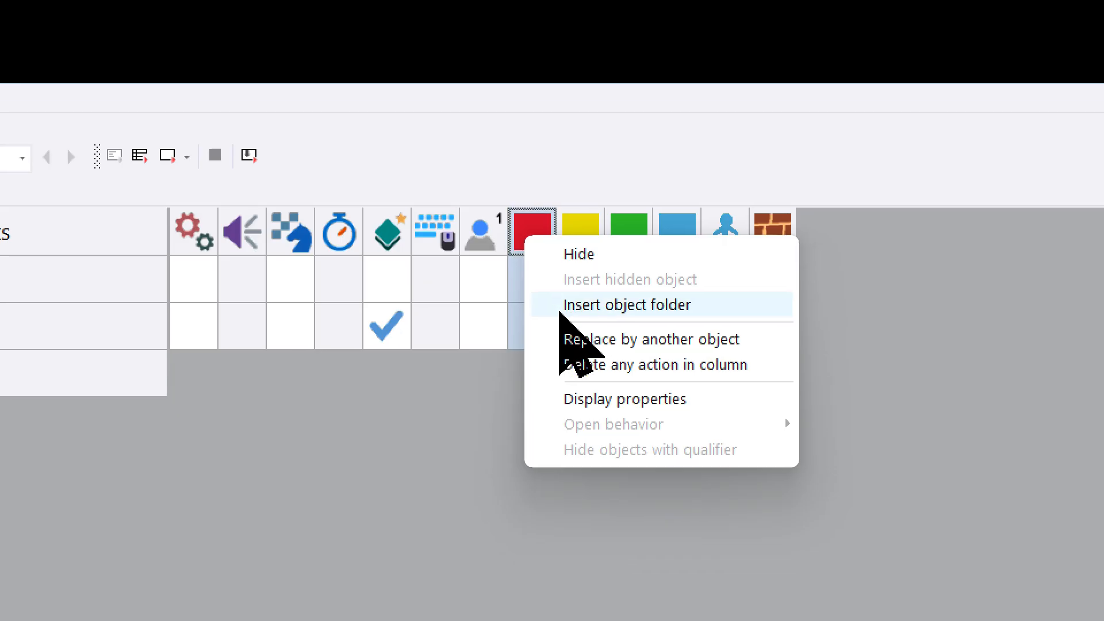
pyautogui.click(559, 313)
pyautogui.moveTo(640, 231); pyautogui.dragTo(599, 231)
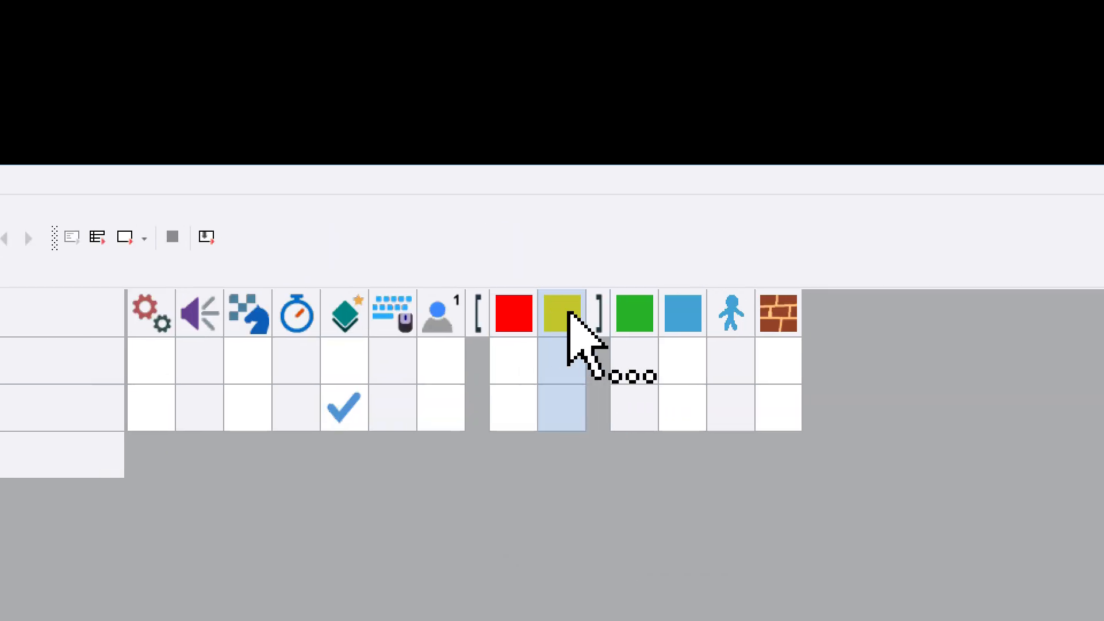
pyautogui.moveTo(649, 329); pyautogui.dragTo(603, 322)
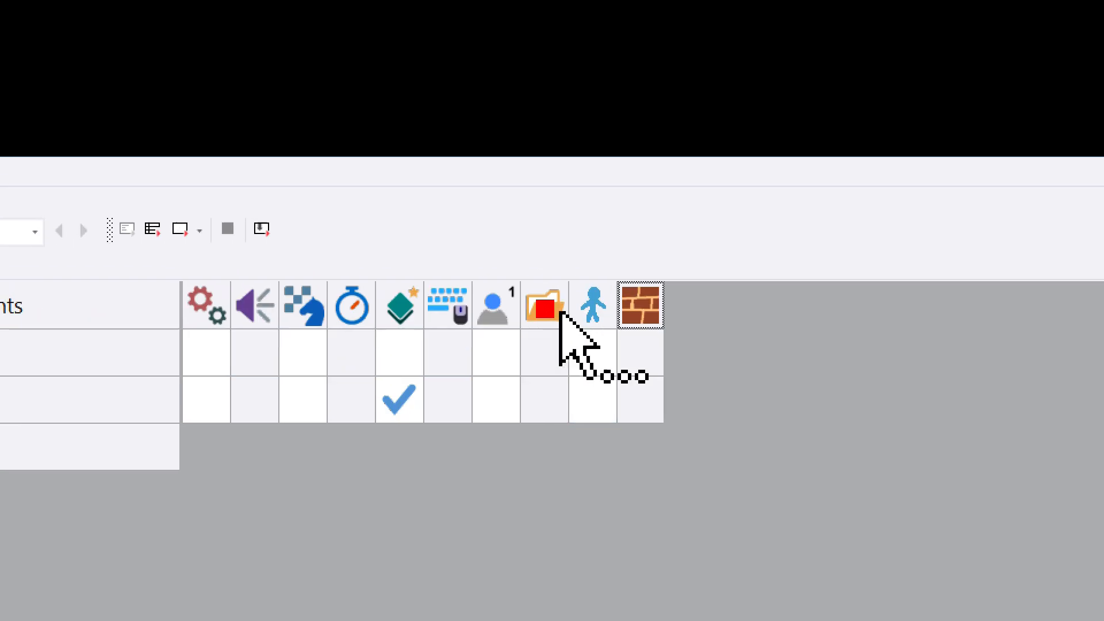
pyautogui.click(560, 313)
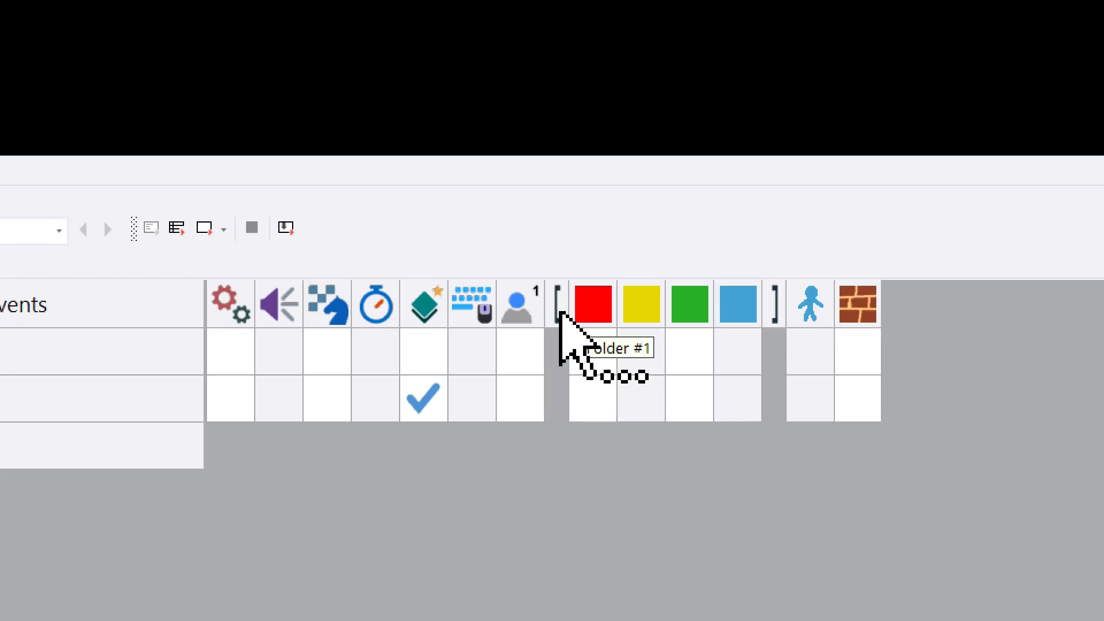
# Rename the object folder as blocks, and remove the folder while keeping its object columns
pyautogui.rightClick(542, 311)
pyautogui.click(563, 275)
pyautogui.write('blocks')
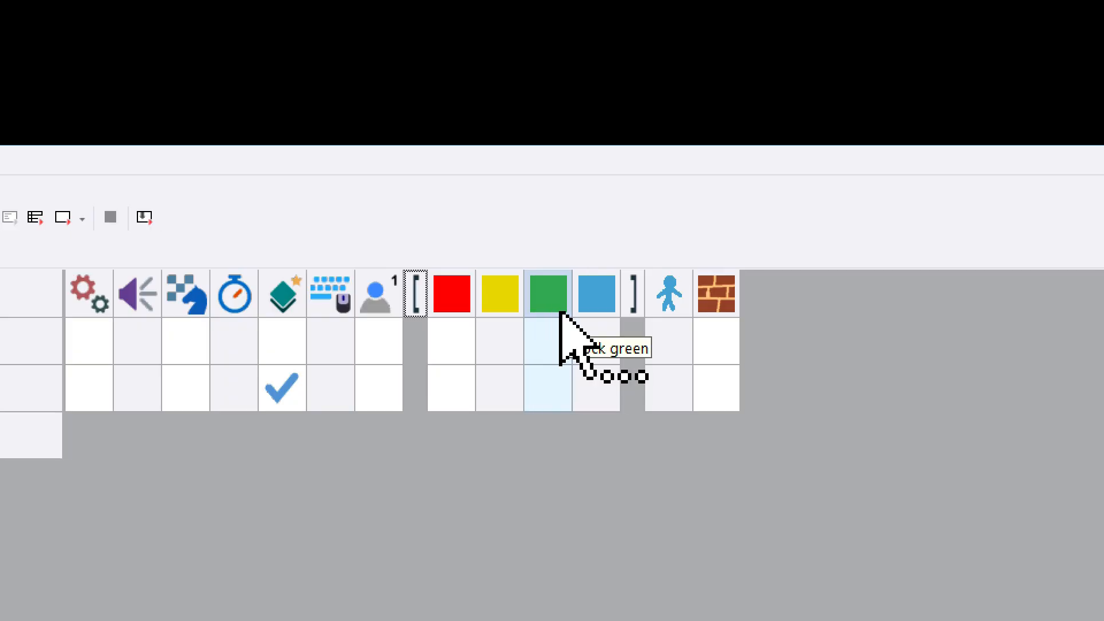
pyautogui.rightClick(611, 76)
pyautogui.click(639, 115)
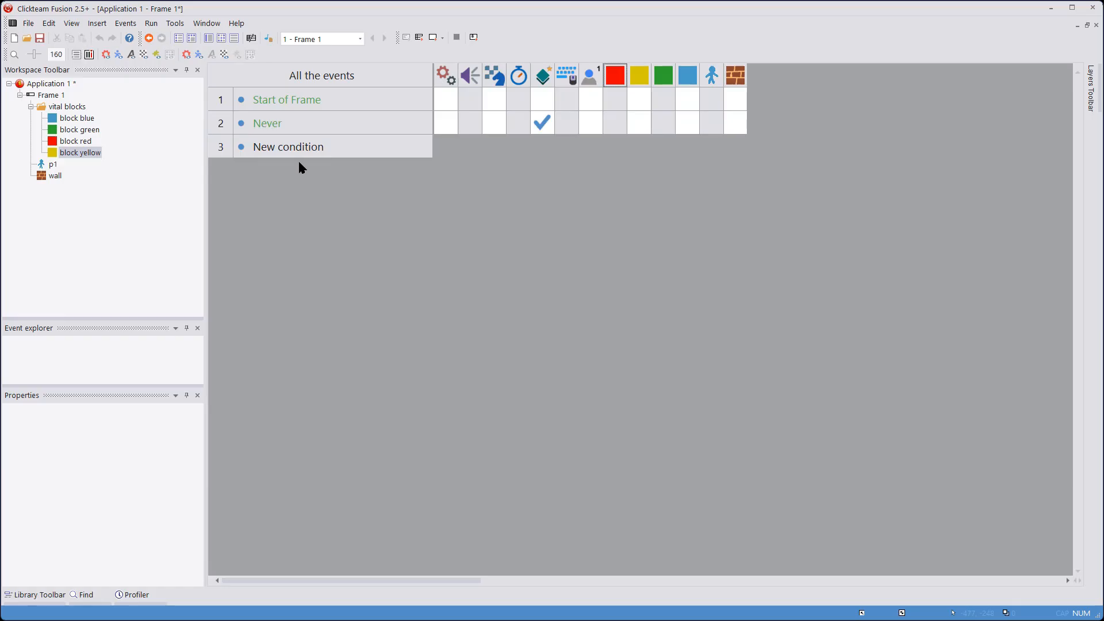
# Hide the red, yellow, green and blue block columns in the Event Editor
pyautogui.rightClick(615, 82)
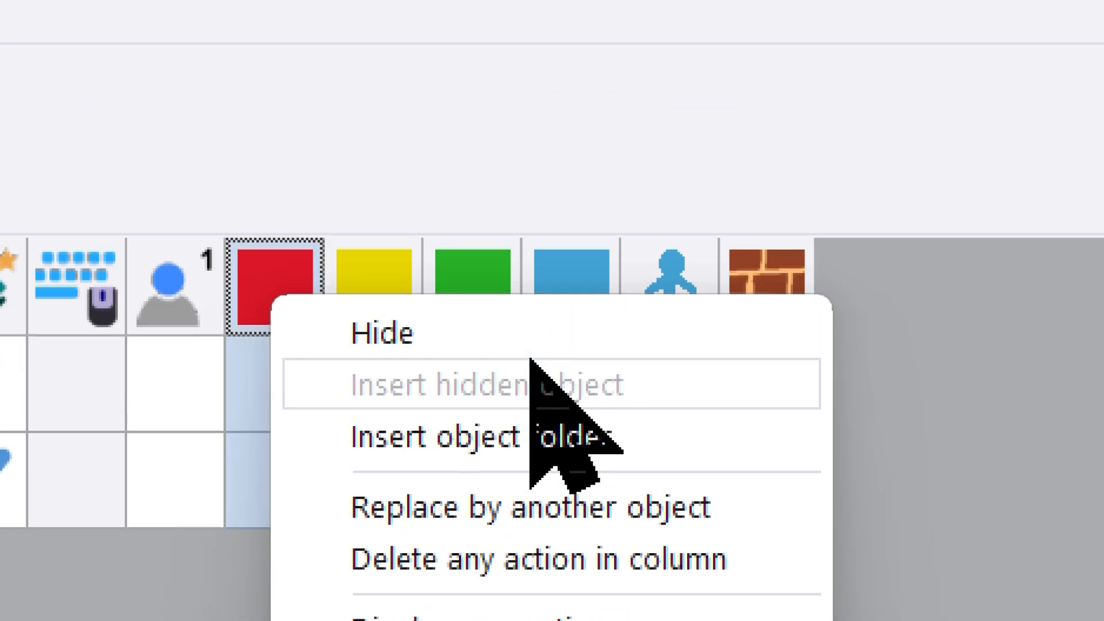
pyautogui.click(647, 87)
pyautogui.rightClick(354, 305)
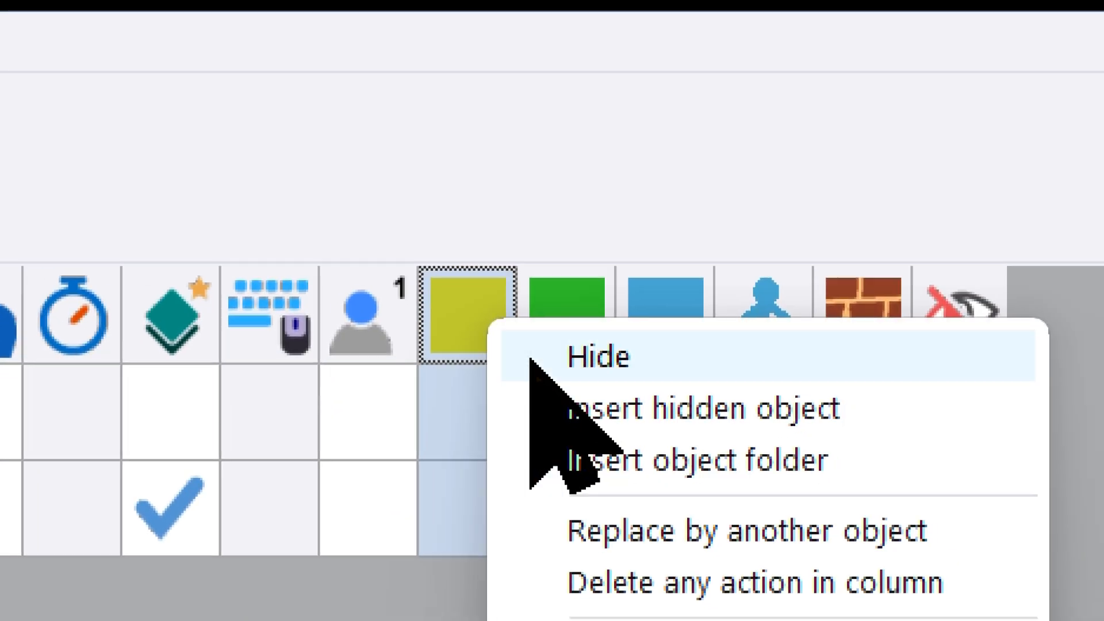
pyautogui.click(403, 308)
pyautogui.rightClick(336, 313)
pyautogui.click(530, 363)
pyautogui.rightClick(527, 365)
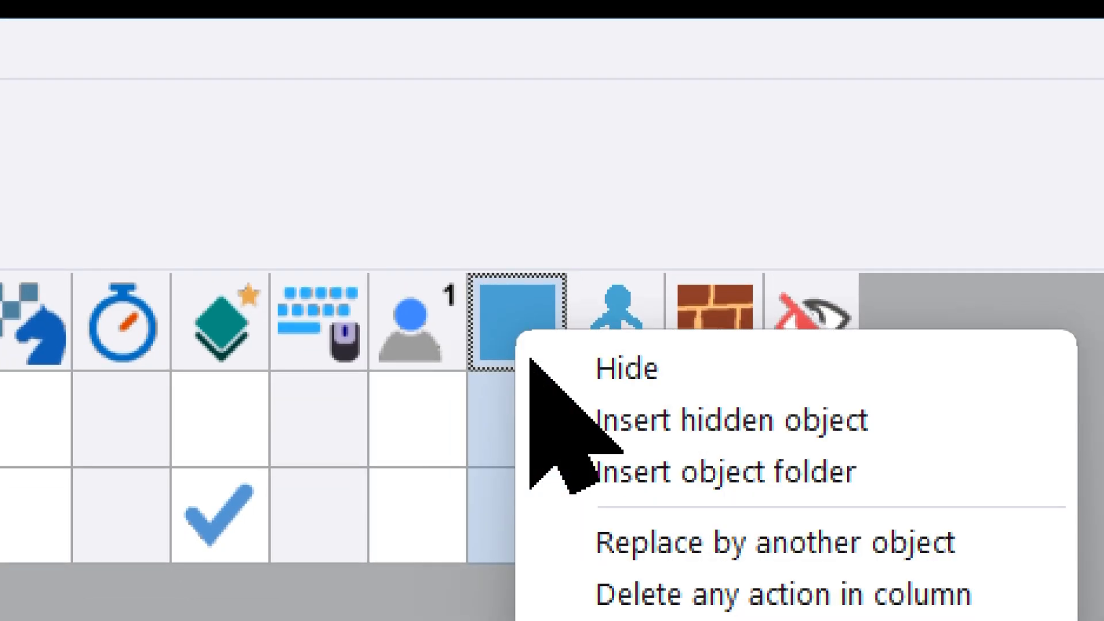
pyautogui.click(532, 368)
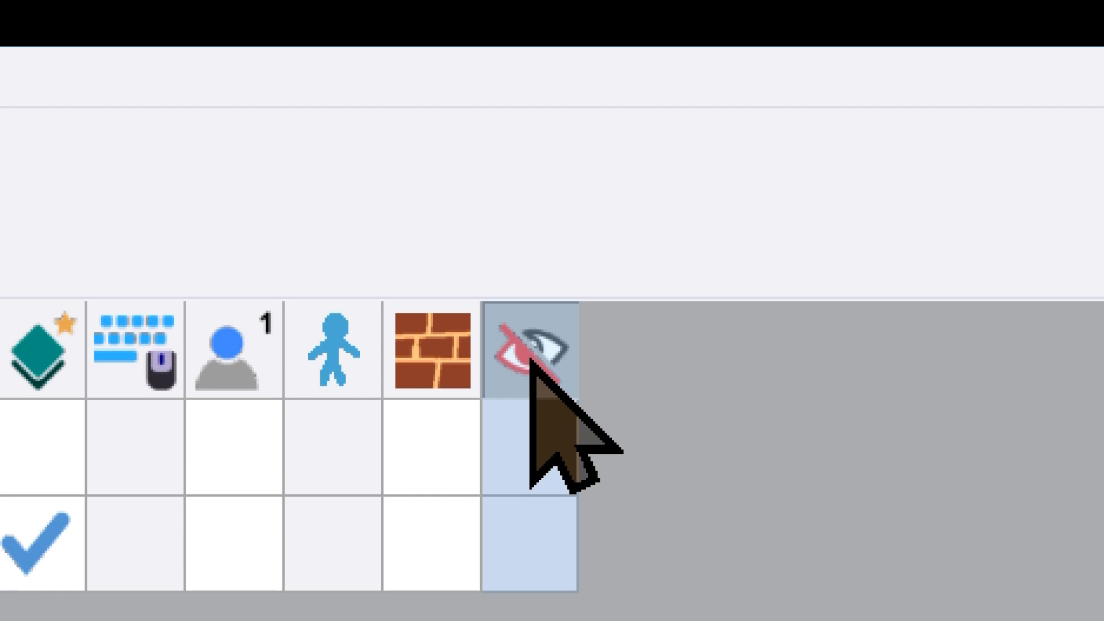
# Bring the red and yellow blocks back into the Event Editor from the hidden objects
pyautogui.rightClick(664, 80)
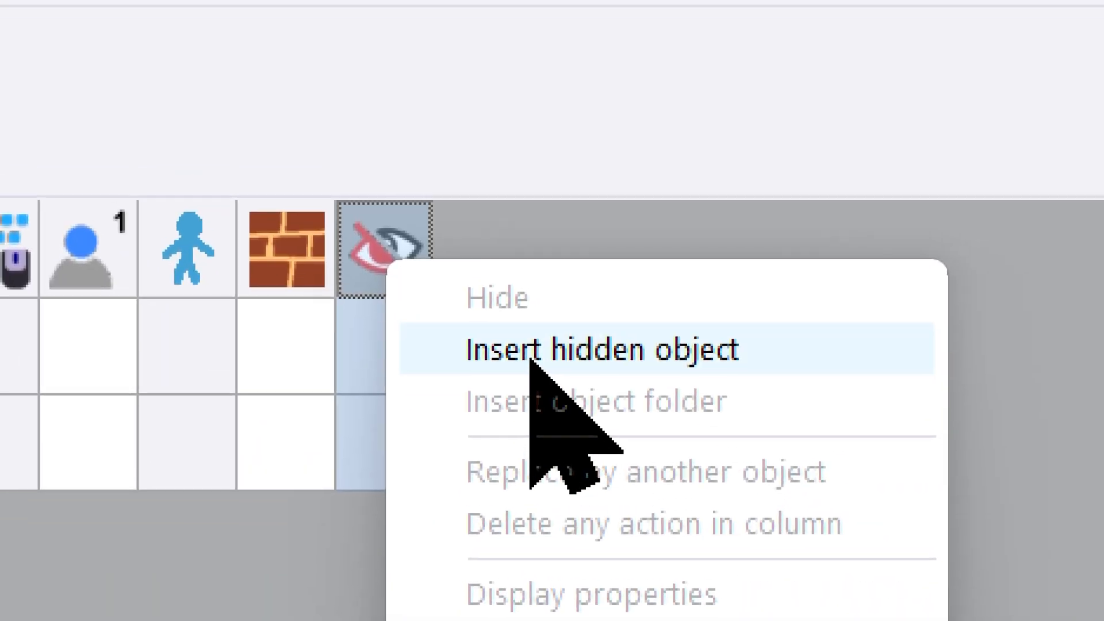
pyautogui.click(530, 349)
pyautogui.doubleClick(533, 370)
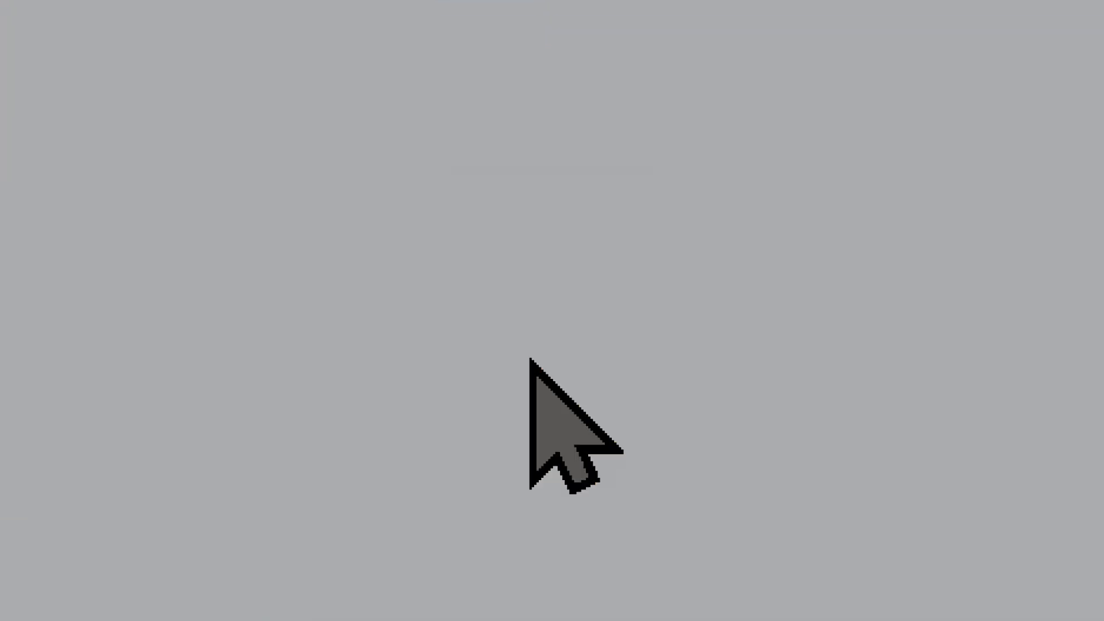
pyautogui.rightClick(535, 366)
pyautogui.click(532, 365)
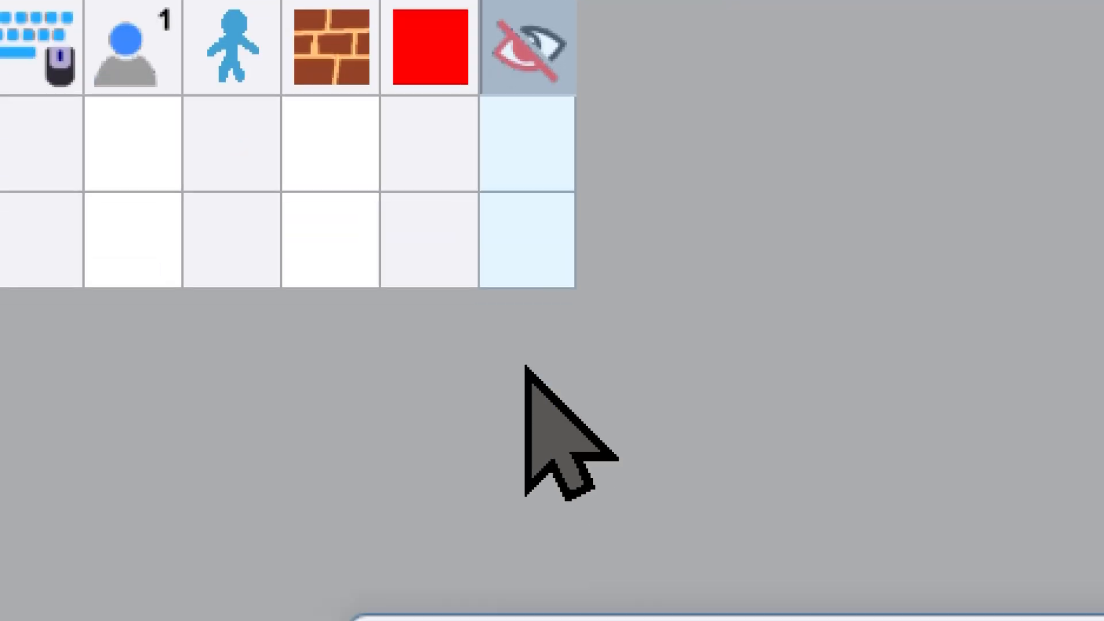
pyautogui.doubleClick(530, 363)
# Hide the objects without reference in actions for the Never event, and open the list of hidden objects to insert
pyautogui.rightClick(217, 122)
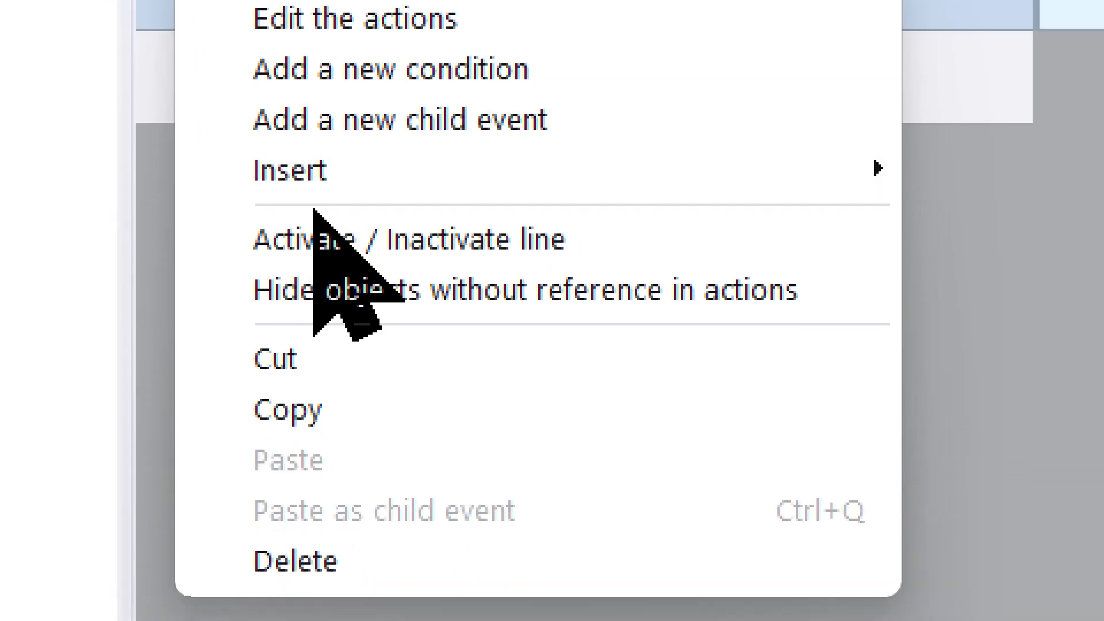
pyautogui.click(310, 210)
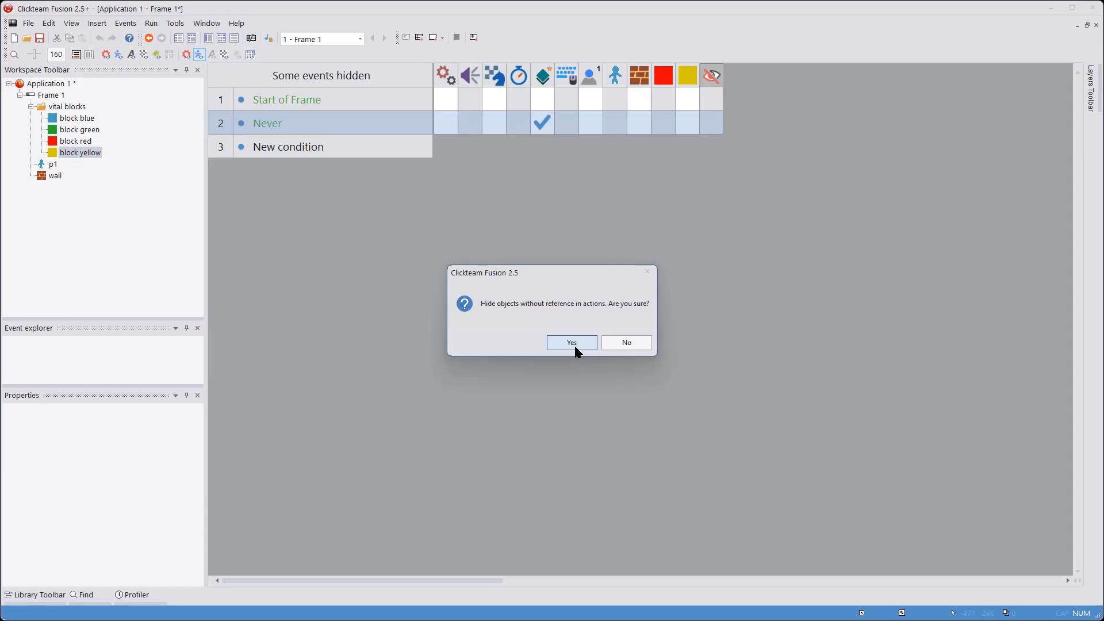
pyautogui.click(572, 344)
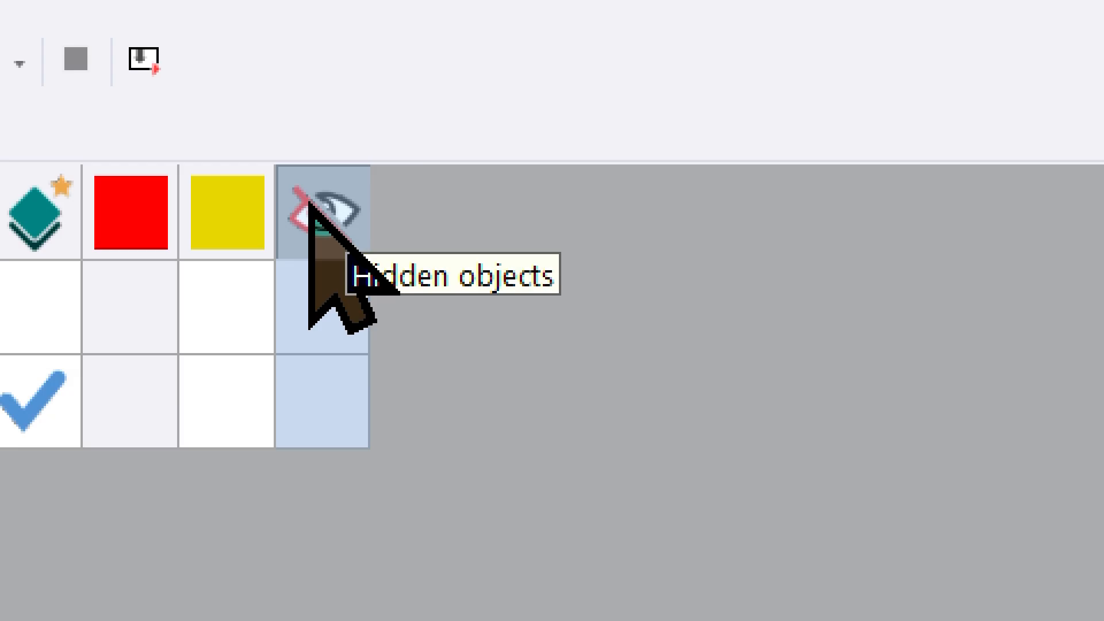
pyautogui.rightClick(339, 219)
pyautogui.click(418, 336)
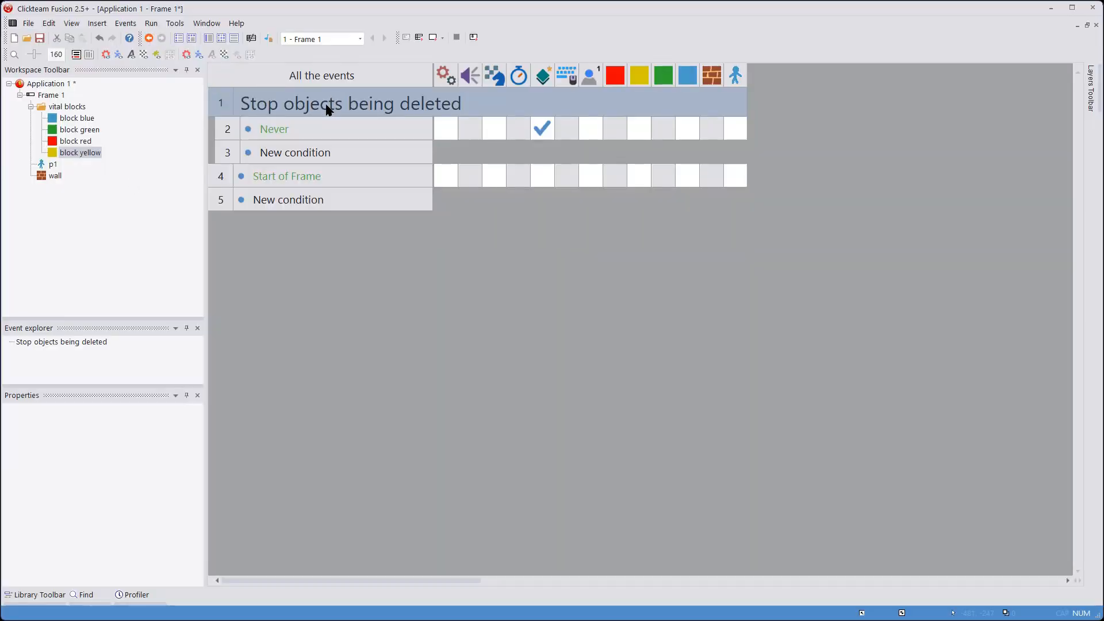
# In the frame editor, insert a text object named notes beside the frame, reading "Information about the game to be seen by other developers"
pyautogui.hotkey('ctrl', 'm')
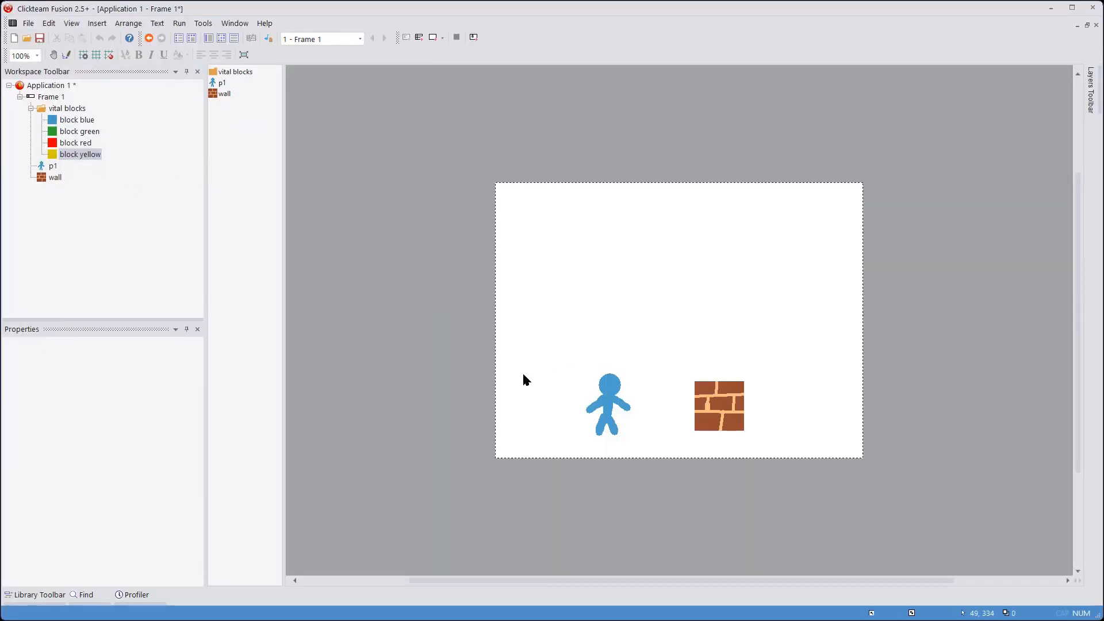
pyautogui.doubleClick(523, 375)
pyautogui.doubleClick(710, 213)
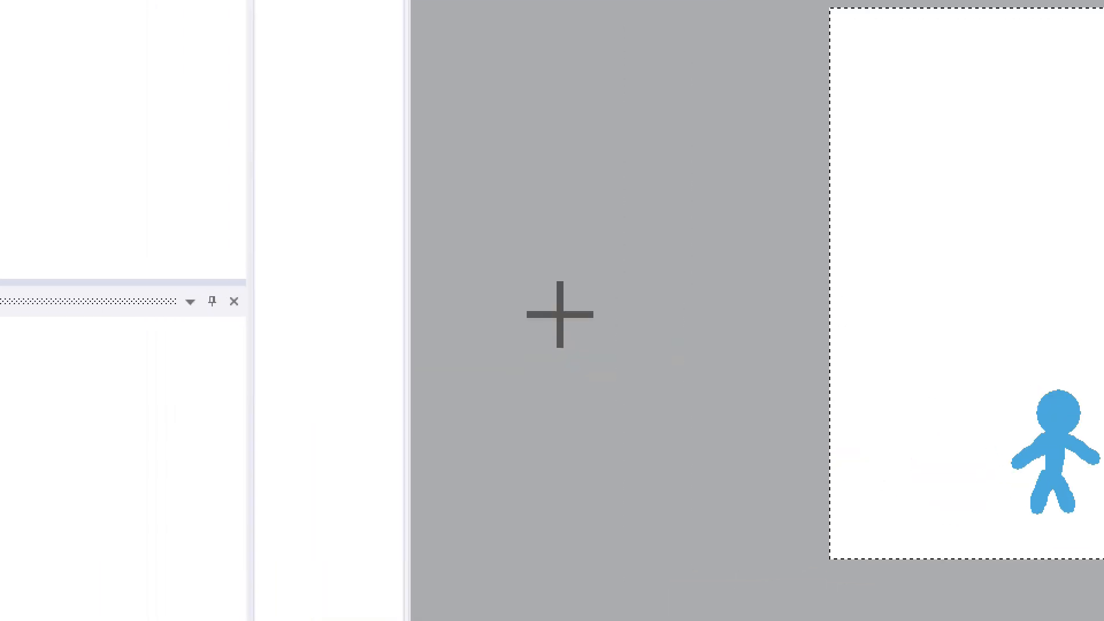
pyautogui.click(120, 405)
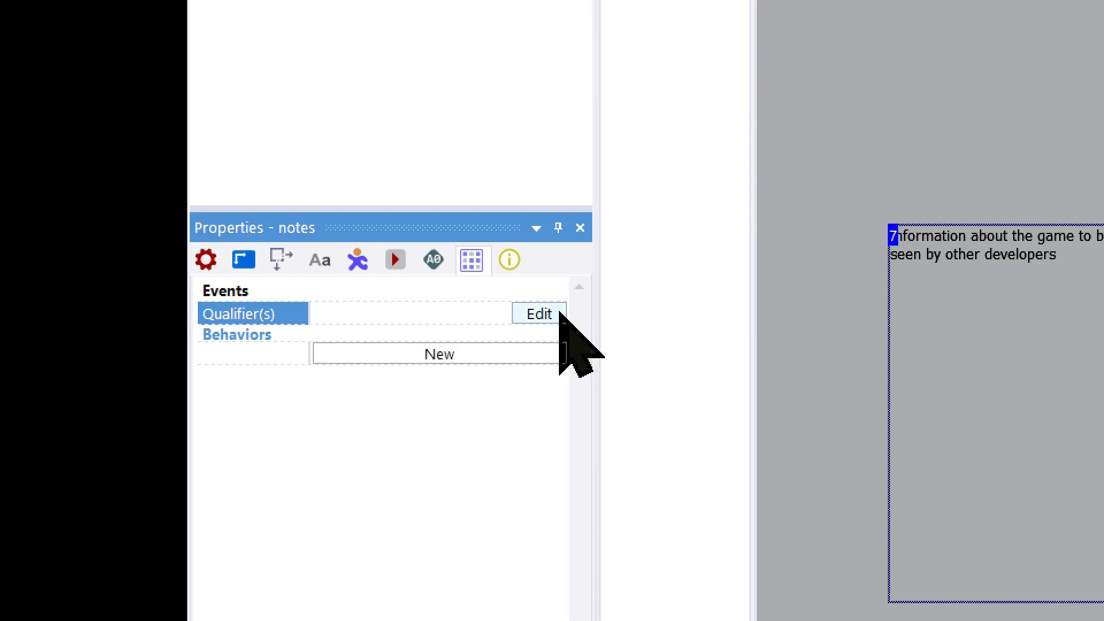
# Add the Invisible qualifier to the notes text object
pyautogui.click(560, 316)
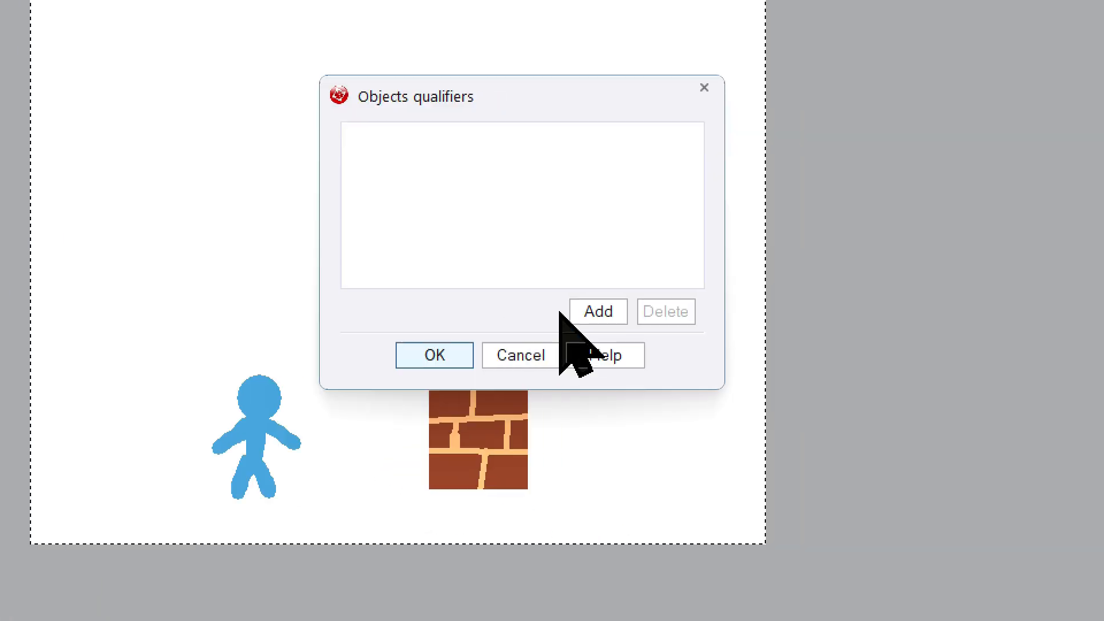
pyautogui.click(561, 308)
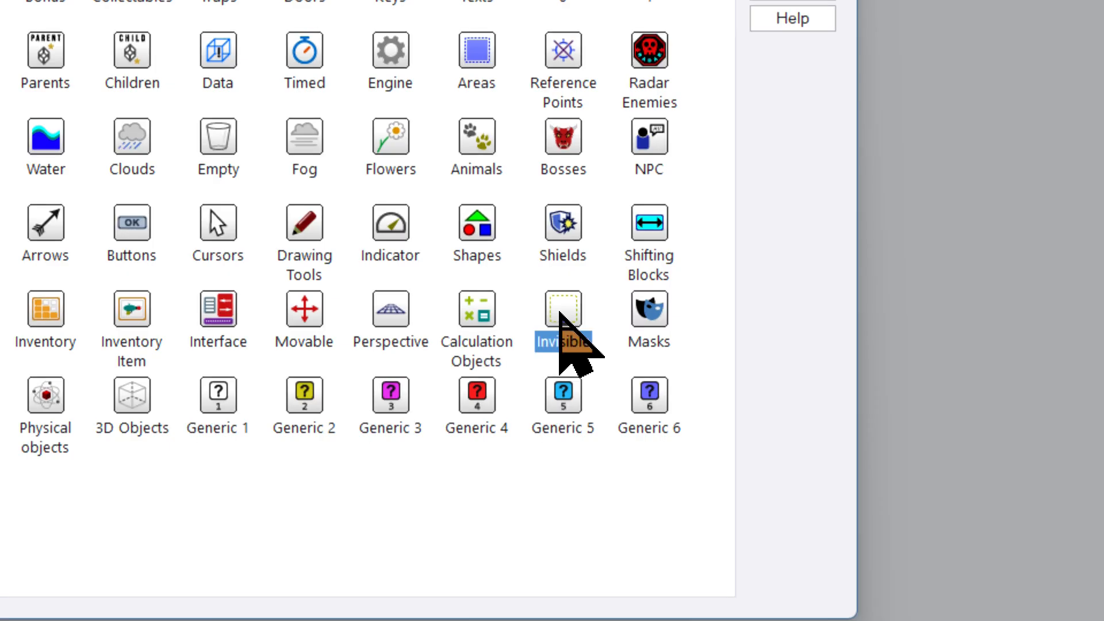
pyautogui.doubleClick(562, 316)
pyautogui.click(556, 315)
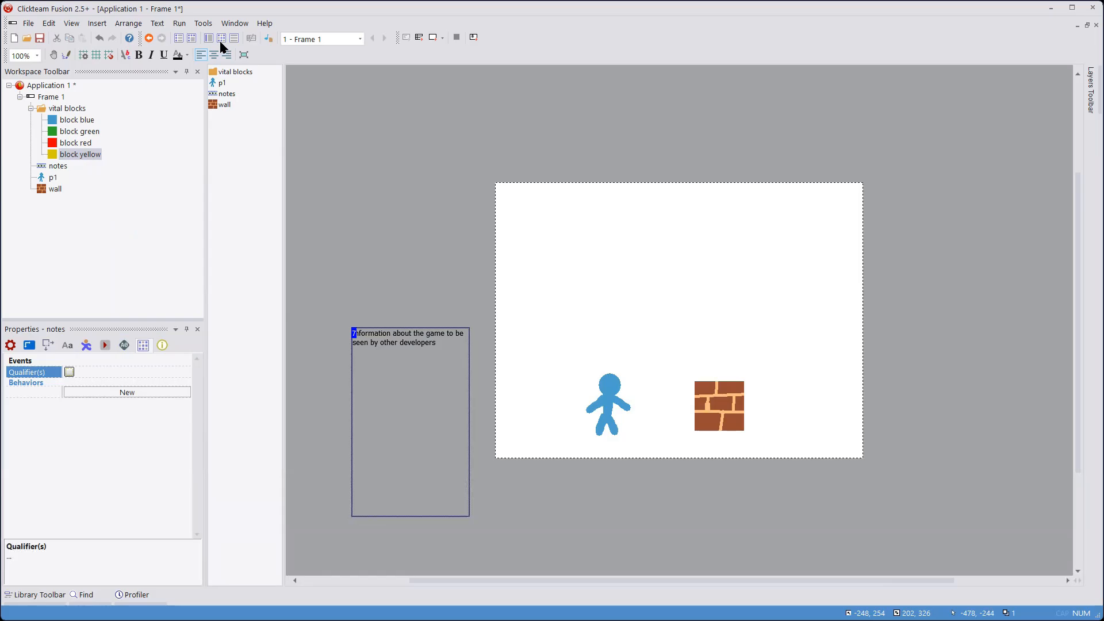
# In the Event Editor, add a Destroy action for the notes text to the Start of Frame event
pyautogui.click(220, 38)
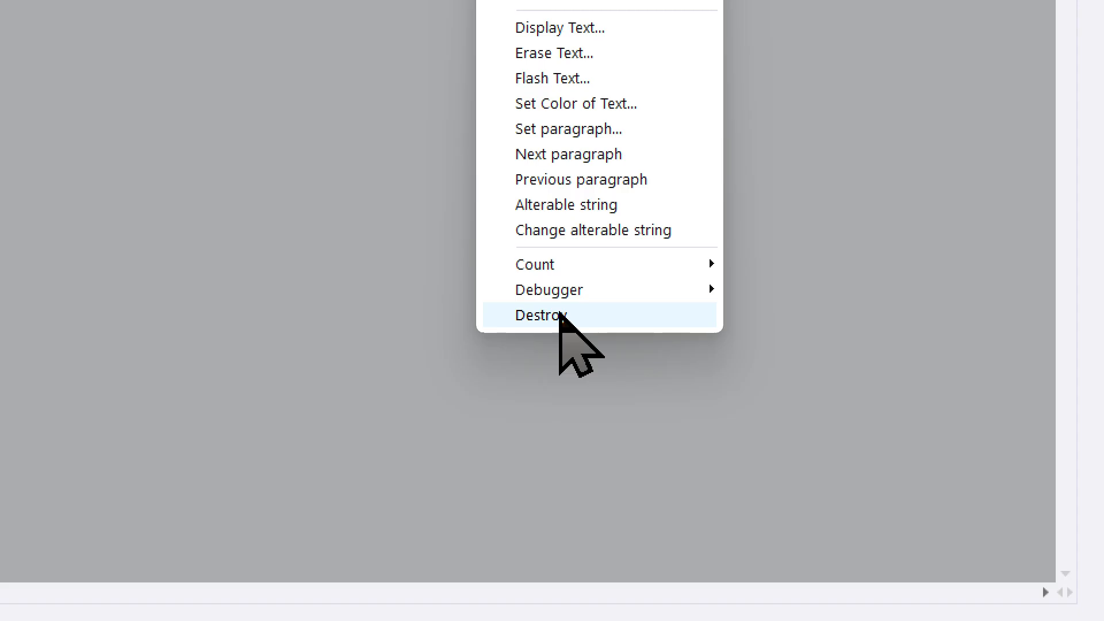
pyautogui.click(561, 313)
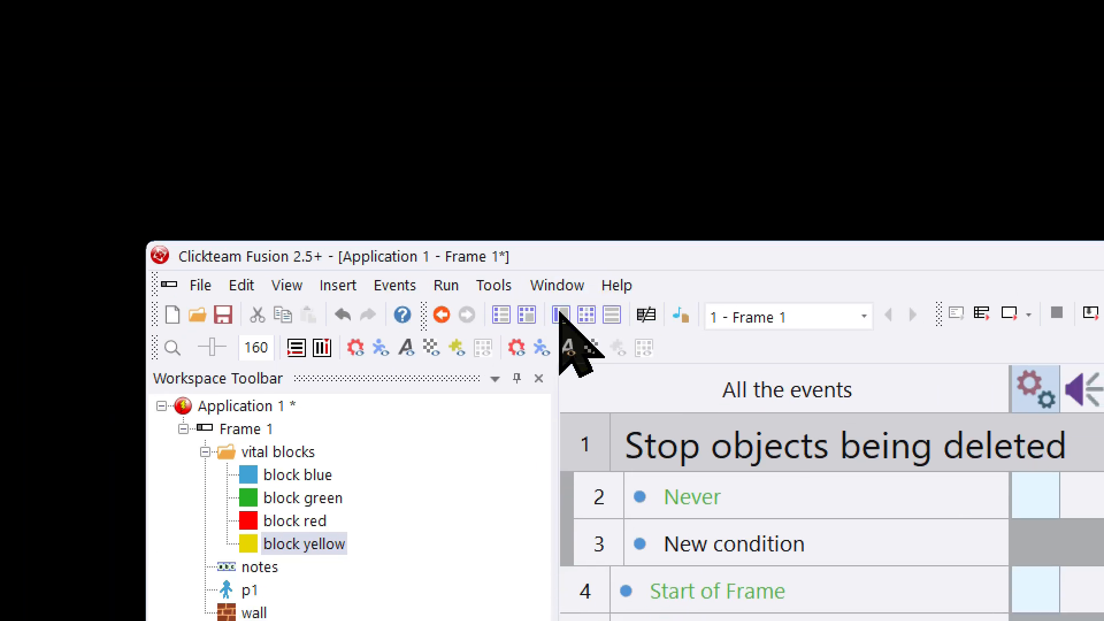
# In the frame editor, move the notes text inside the frame over the p1 character, and test-run the frame
pyautogui.click(560, 315)
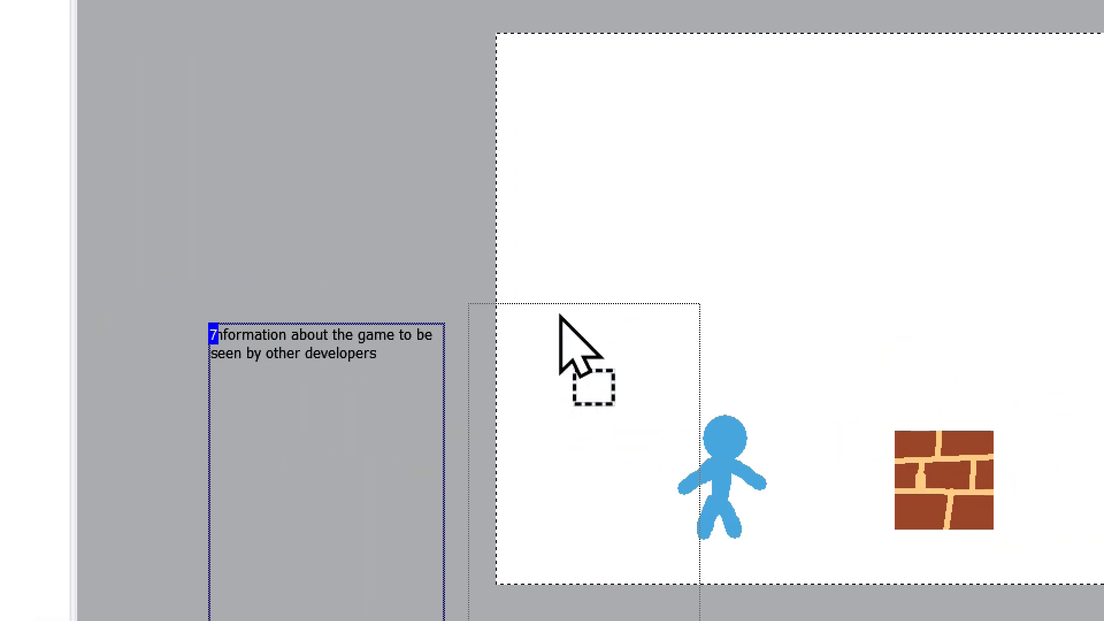
pyautogui.moveTo(559, 315); pyautogui.dragTo(563, 323)
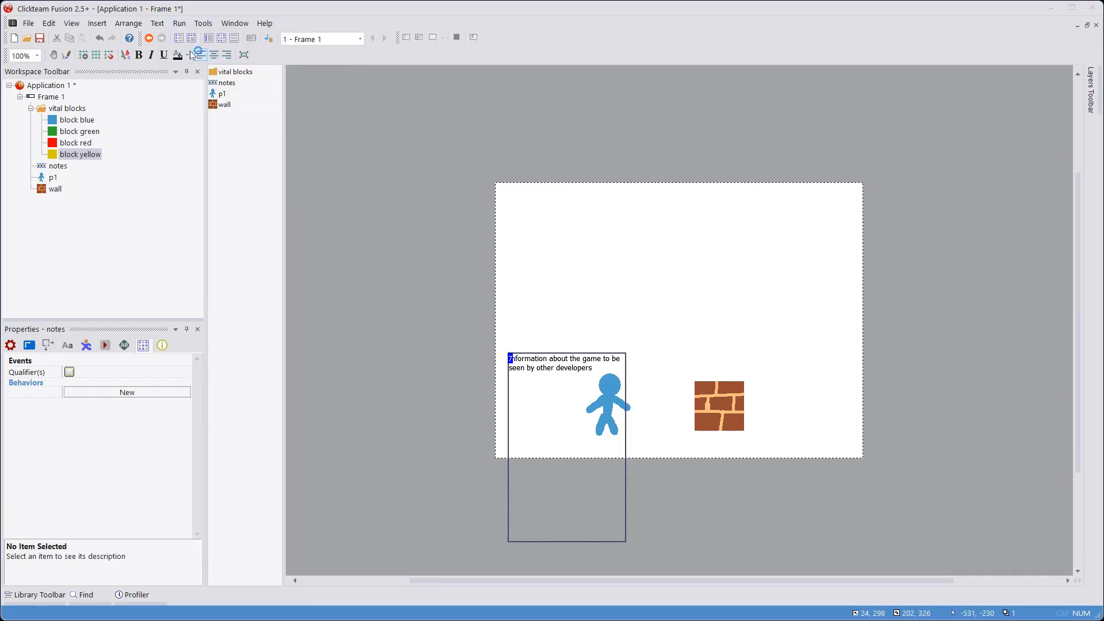
pyautogui.press('F7')
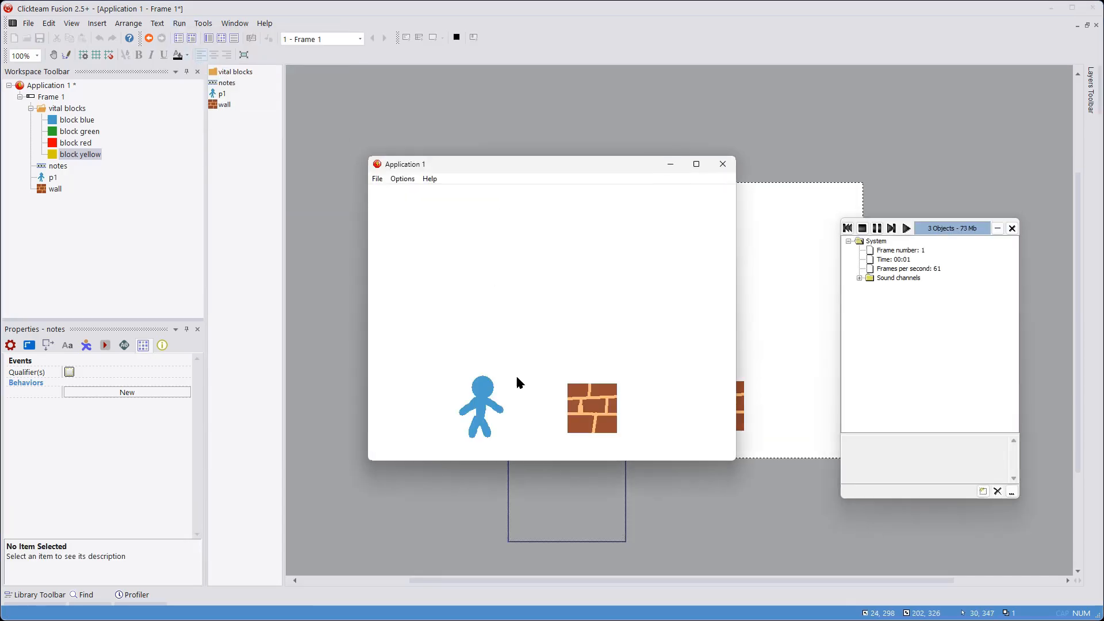
pyautogui.click(723, 164)
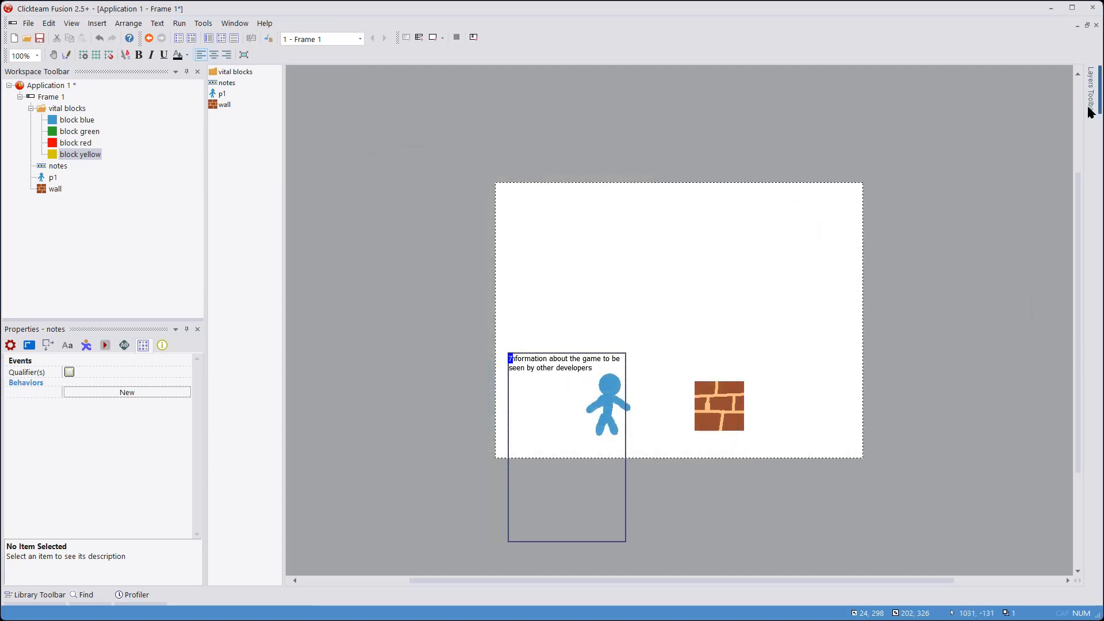
# Place the notes text on its own layer 2 above the game objects, and switch back to layer 1
pyautogui.moveTo(1089, 92)
pyautogui.moveTo(555, 368); pyautogui.dragTo(1052, 120)
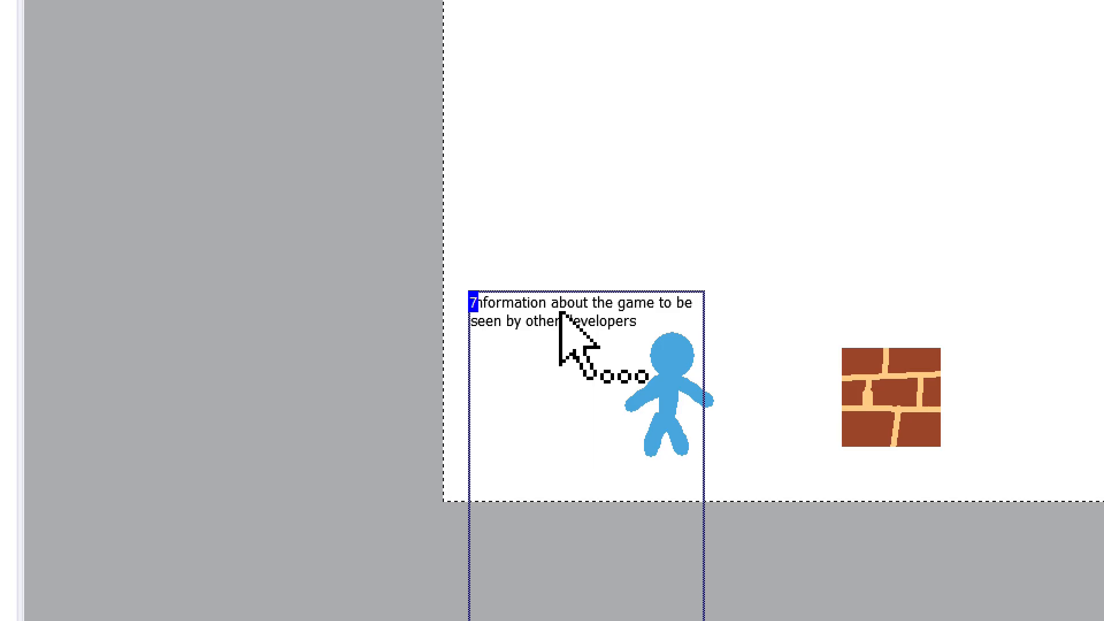
pyautogui.moveTo(561, 315); pyautogui.dragTo(558, 317)
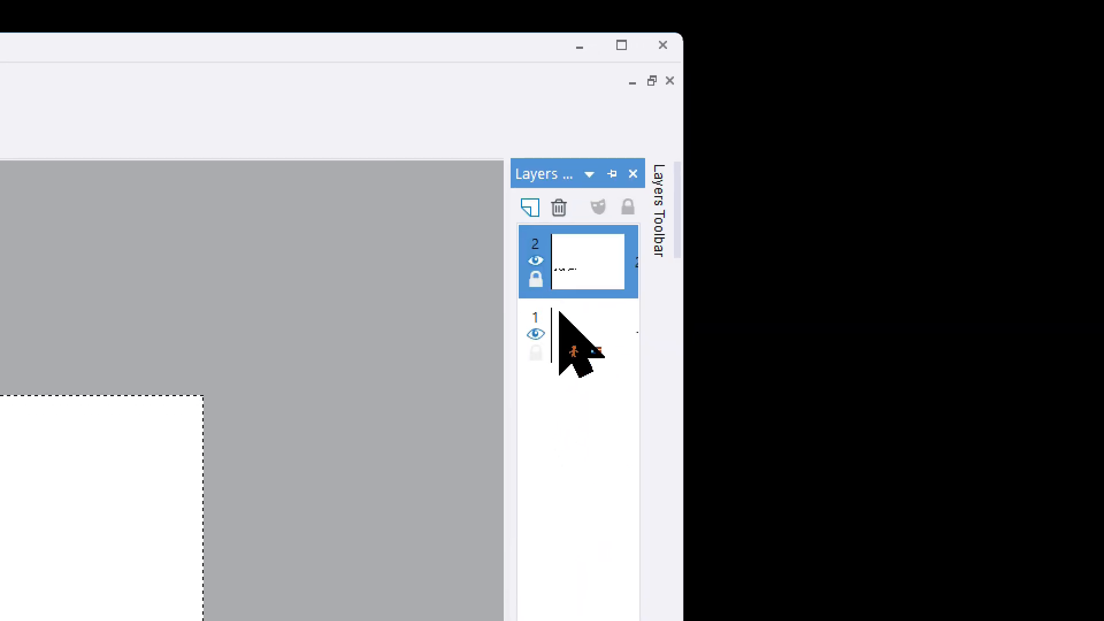
pyautogui.click(559, 313)
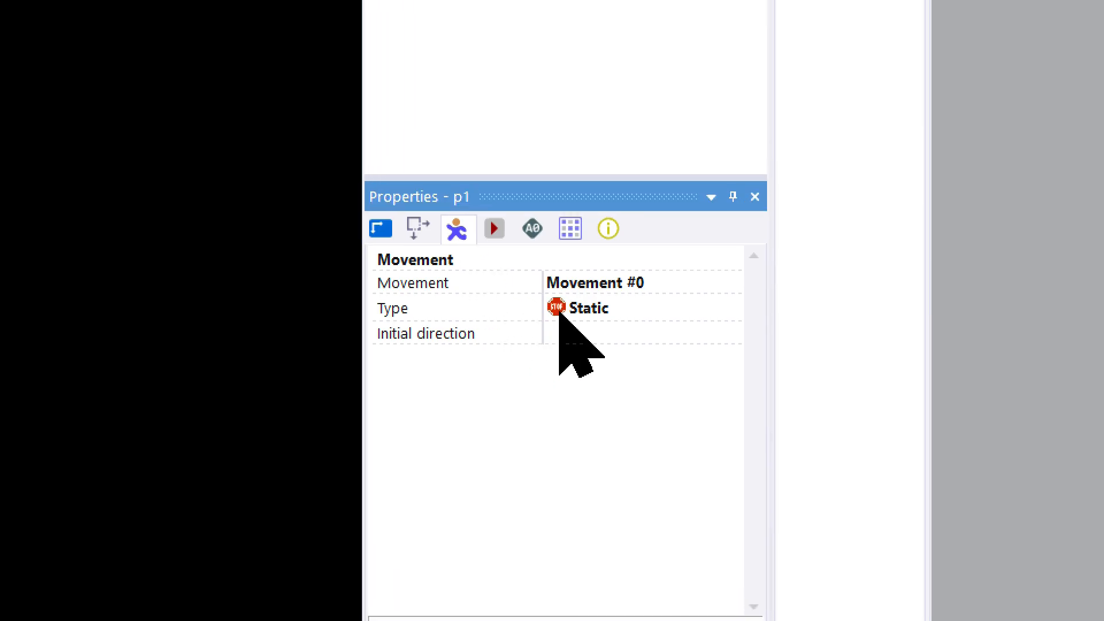
# Set the movement type of the p1 character to Bouncing Ball
pyautogui.click(558, 306)
pyautogui.click(561, 311)
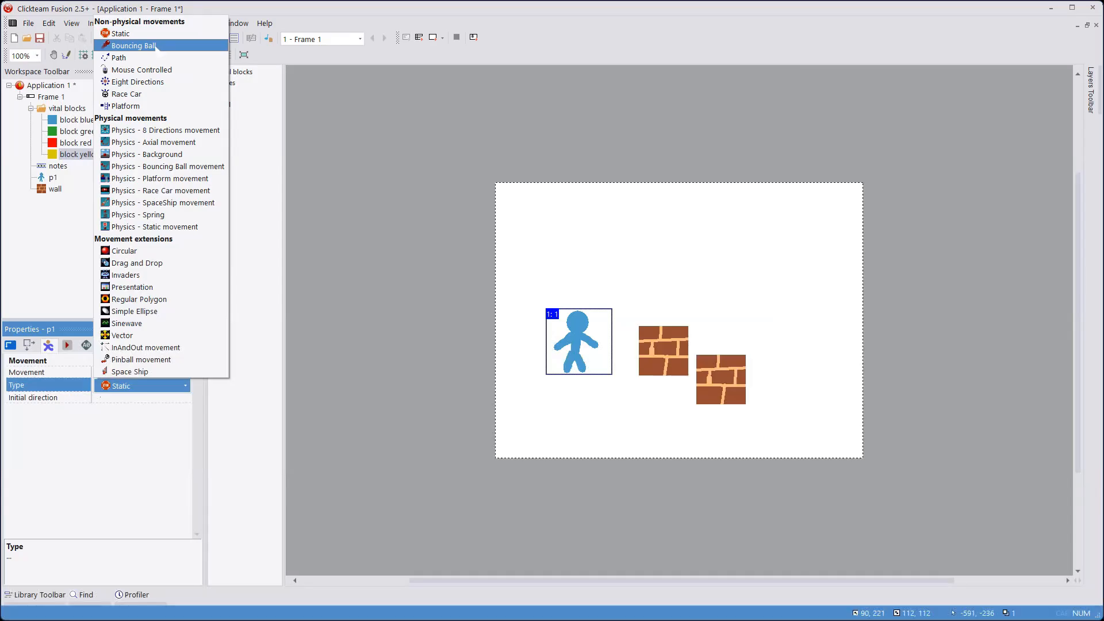
# Add a new behavior to the p1 character and open it for editing
pyautogui.click(105, 346)
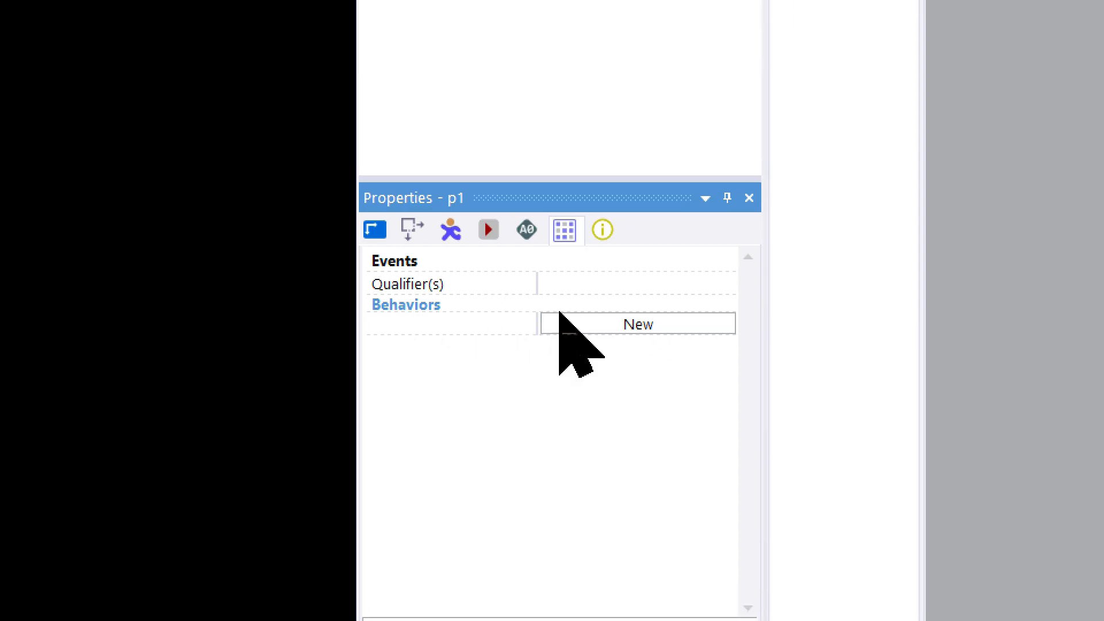
pyautogui.click(582, 402)
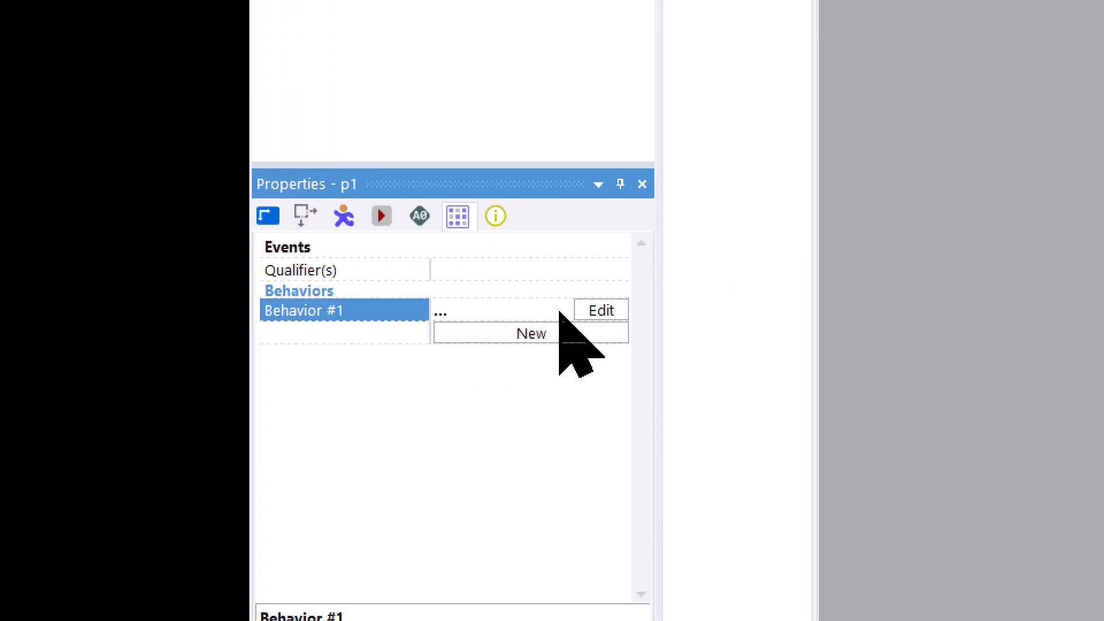
pyautogui.click(601, 311)
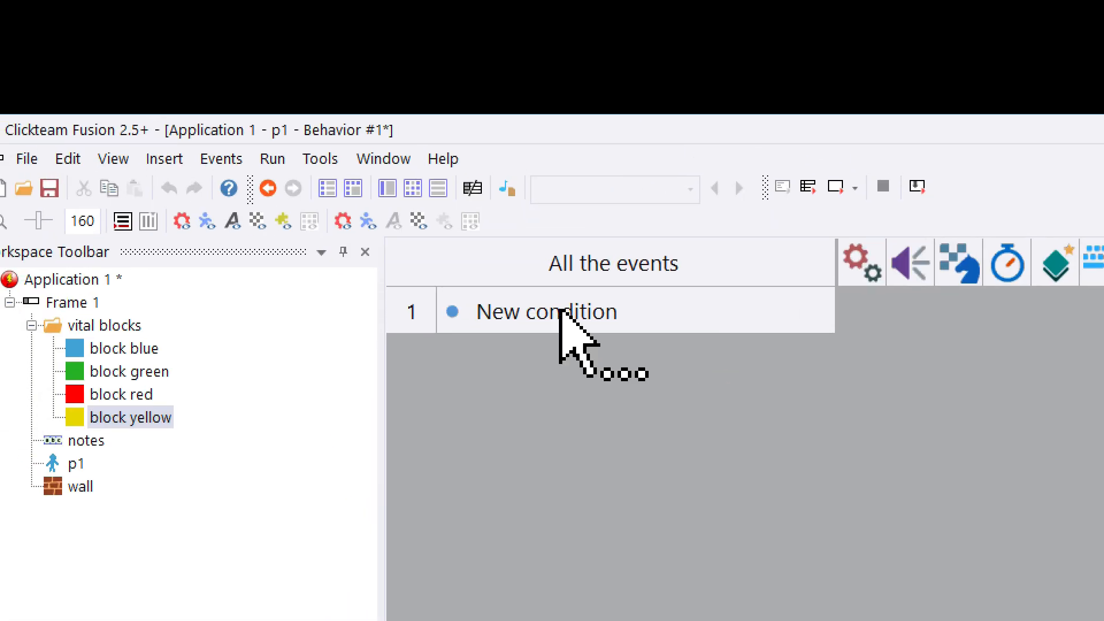
# In p1's behavior, create an event that makes p1 bounce when it leaves the play area
pyautogui.click(561, 314)
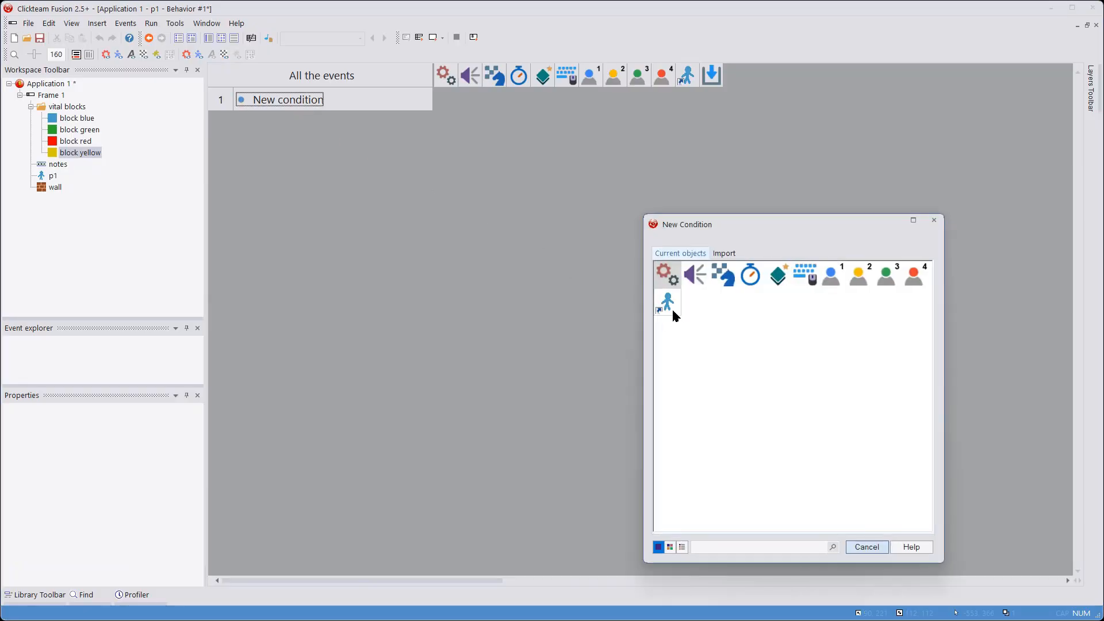
pyautogui.click(672, 313)
pyautogui.moveTo(748, 351)
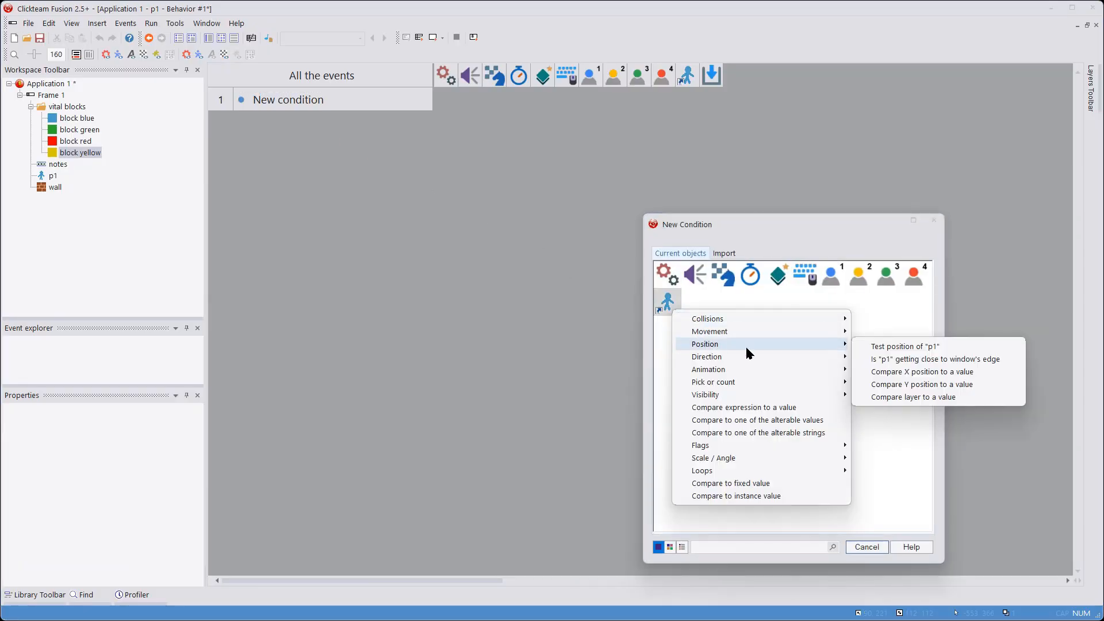
pyautogui.click(886, 347)
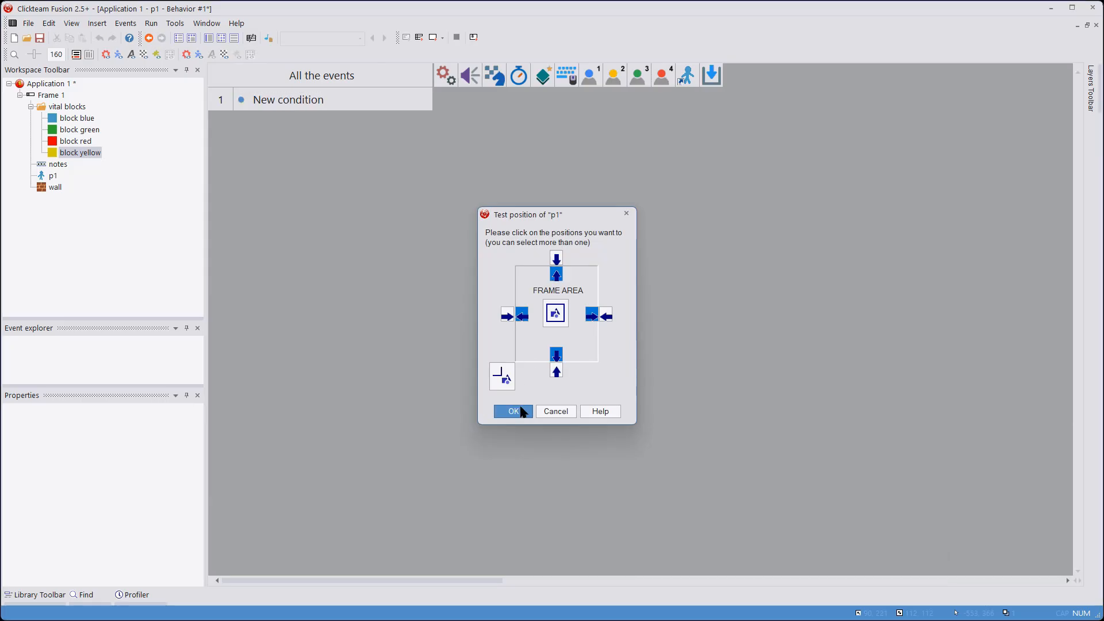
pyautogui.click(514, 412)
pyautogui.click(697, 112)
pyautogui.moveTo(790, 117)
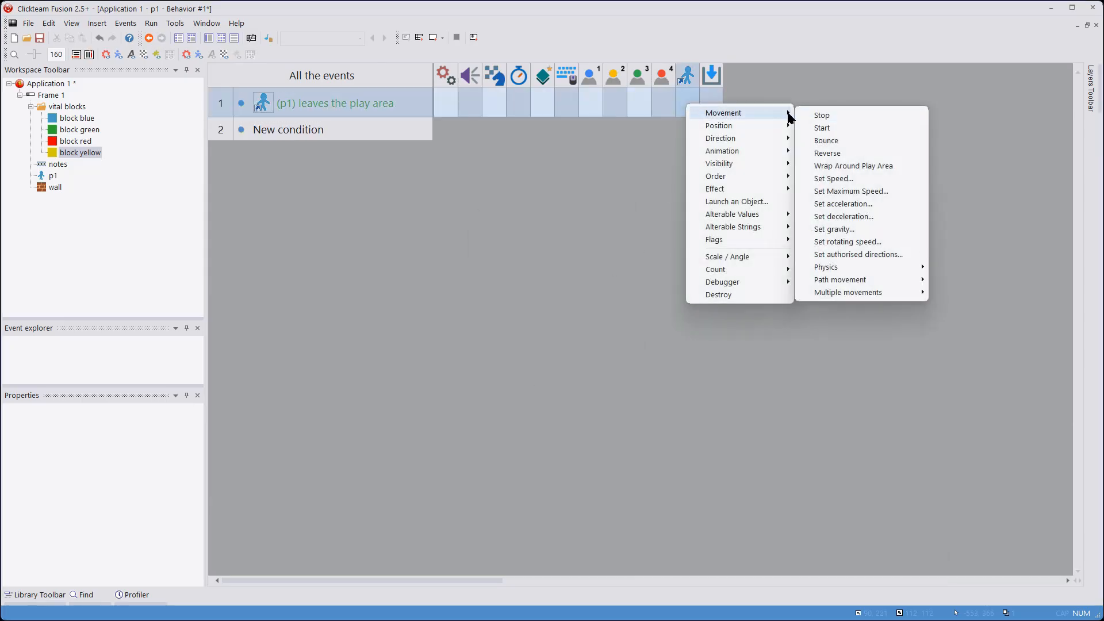
pyautogui.click(826, 141)
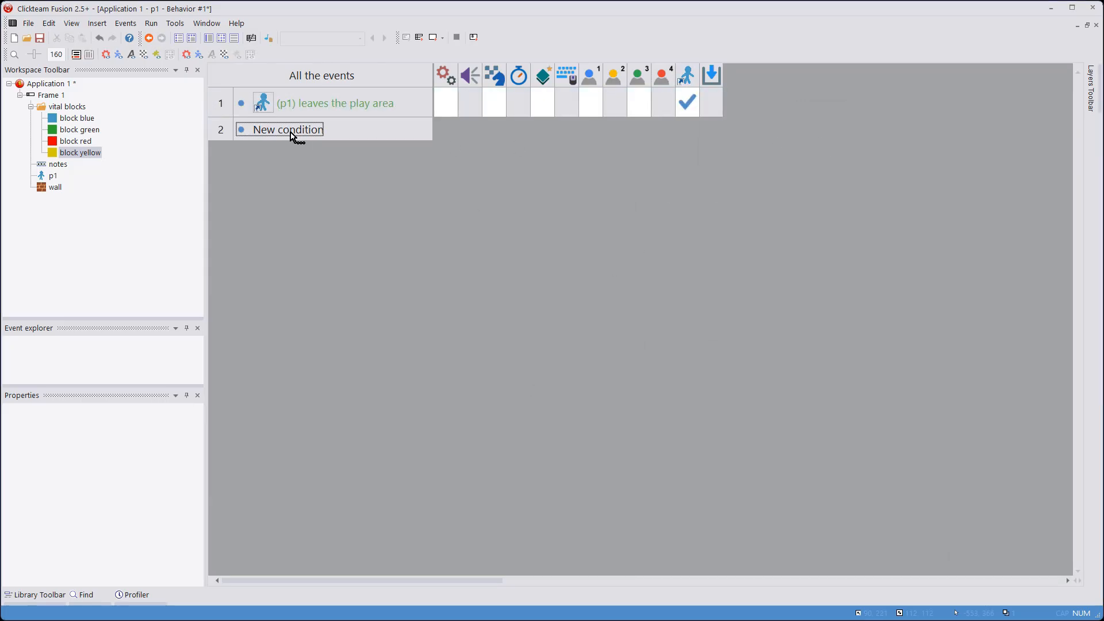
# Add a collision condition between p1 and the imported wall object to p1's behavior
pyautogui.rightClick(668, 295)
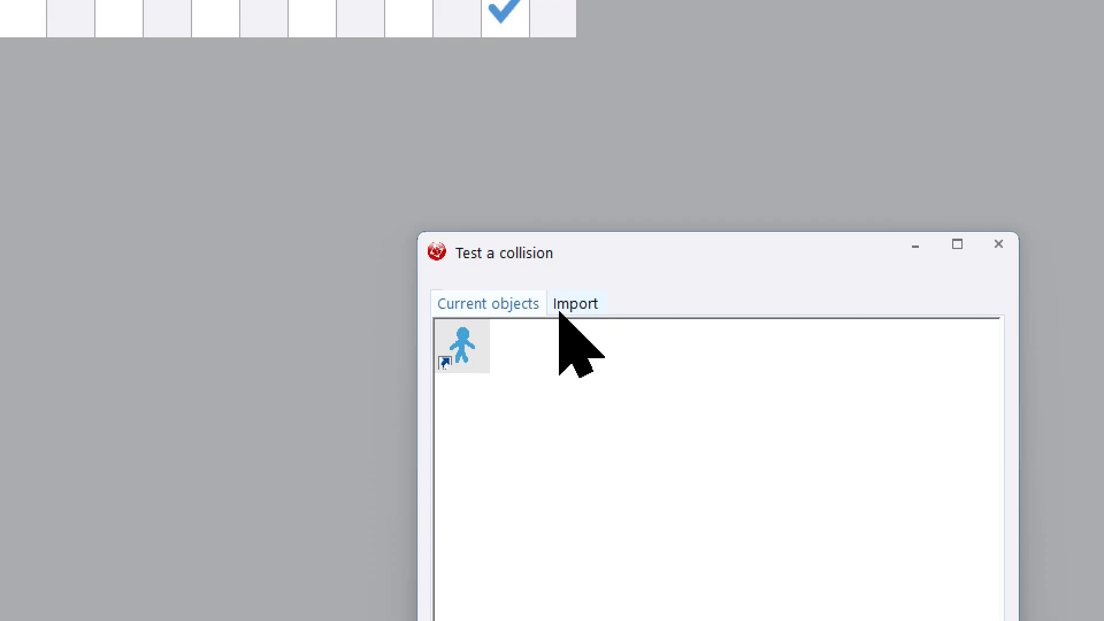
pyautogui.click(559, 306)
pyautogui.click(559, 312)
pyautogui.doubleClick(559, 313)
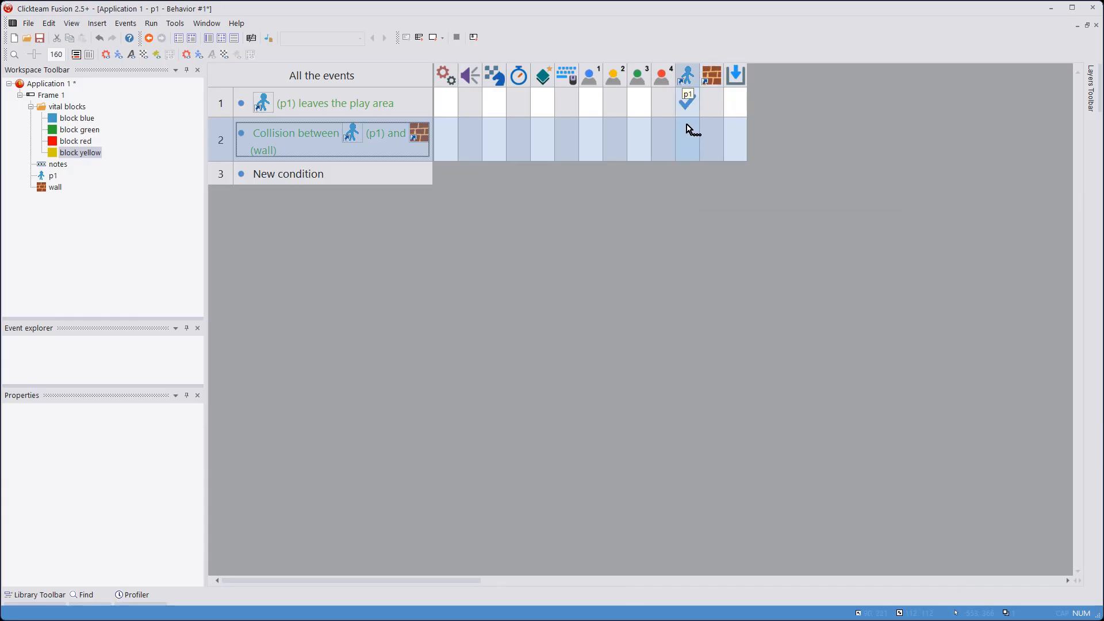
# In the Global Event Editor, import p1 and add a condition testing whether p1 leaves the play area
pyautogui.click(222, 40)
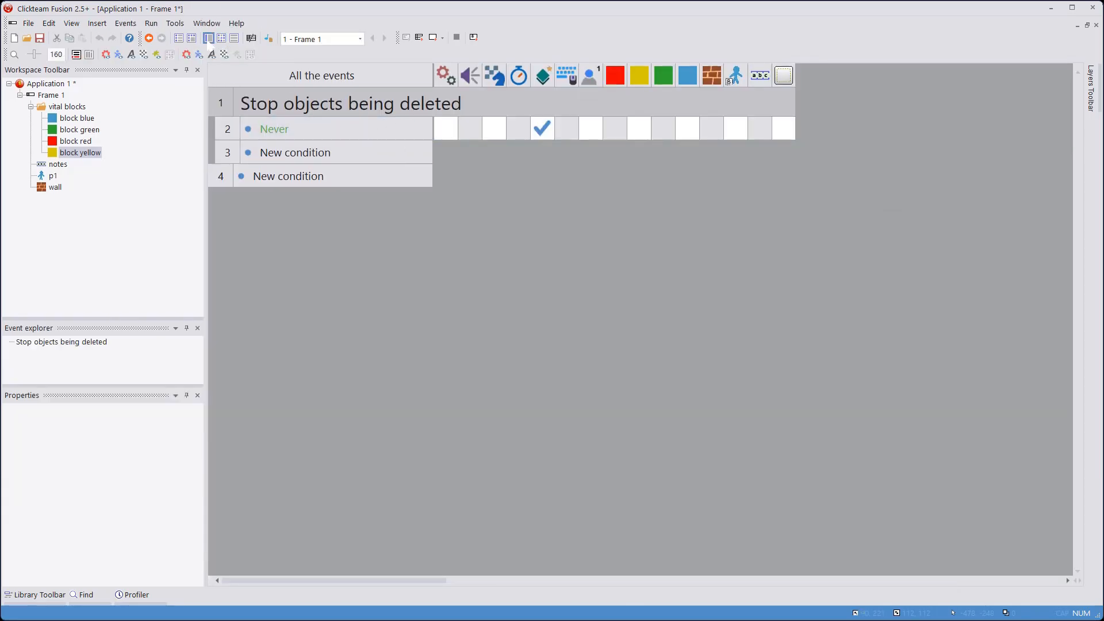
pyautogui.click(208, 39)
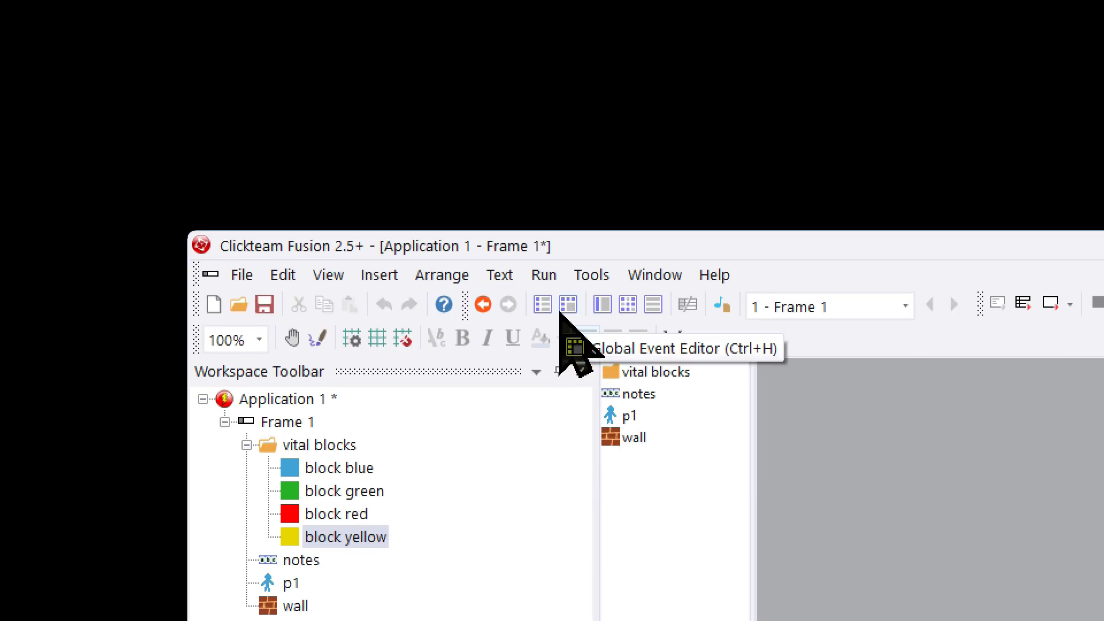
pyautogui.click(563, 309)
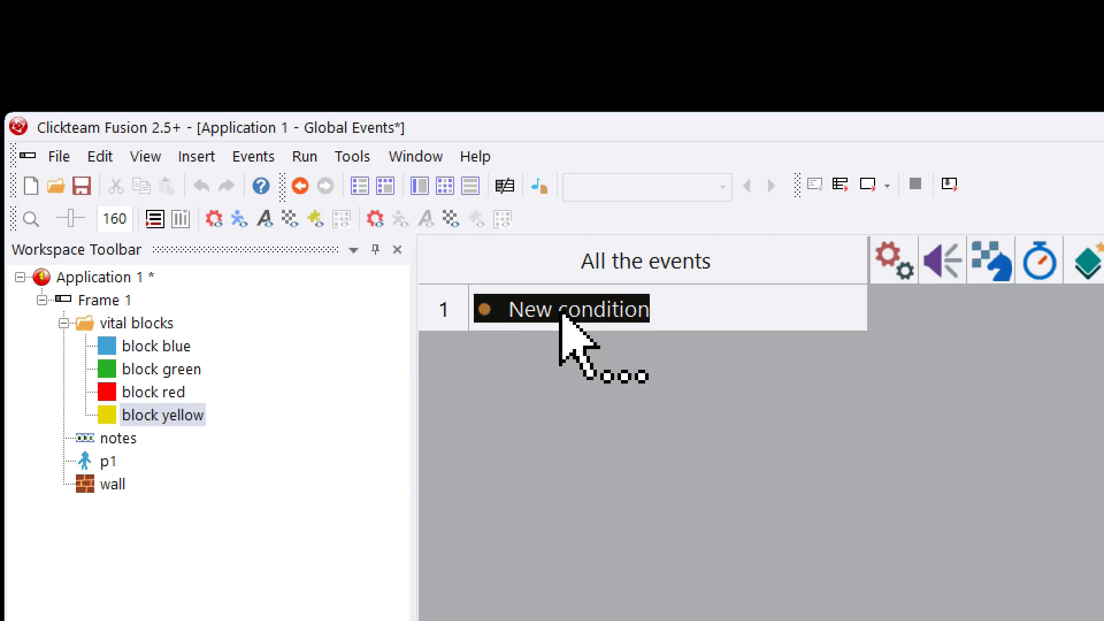
pyautogui.doubleClick(562, 314)
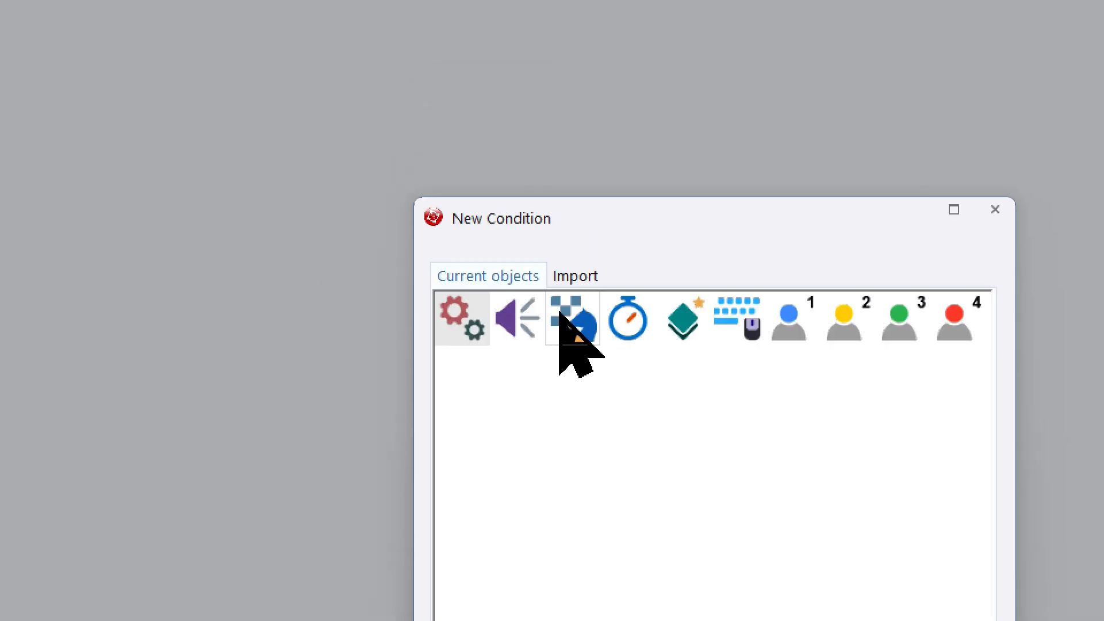
pyautogui.click(566, 311)
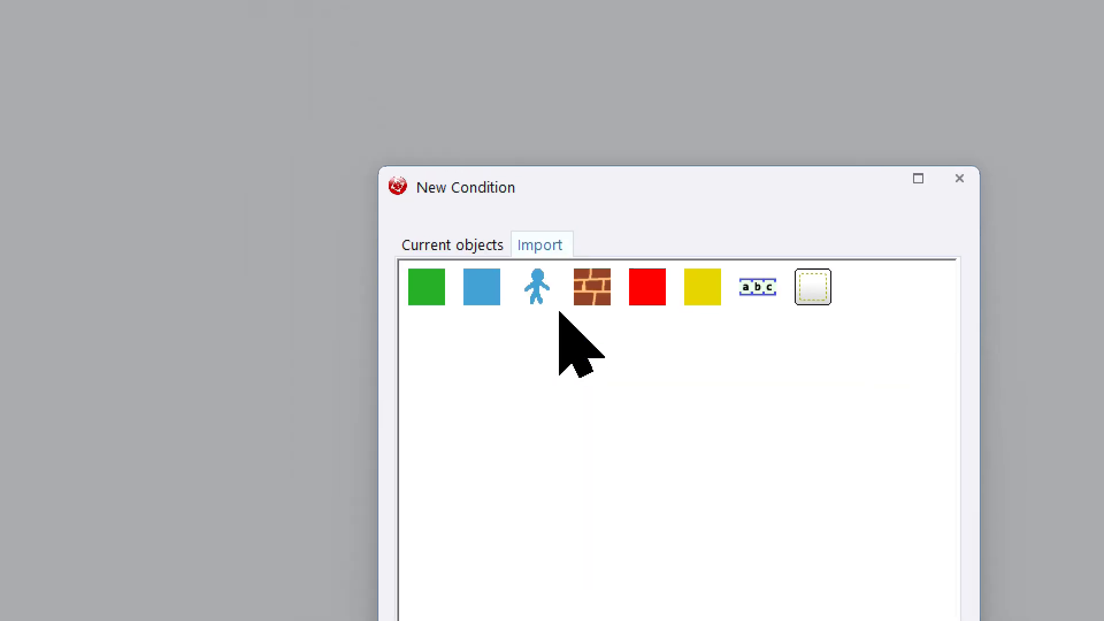
pyautogui.click(547, 288)
pyautogui.moveTo(657, 349)
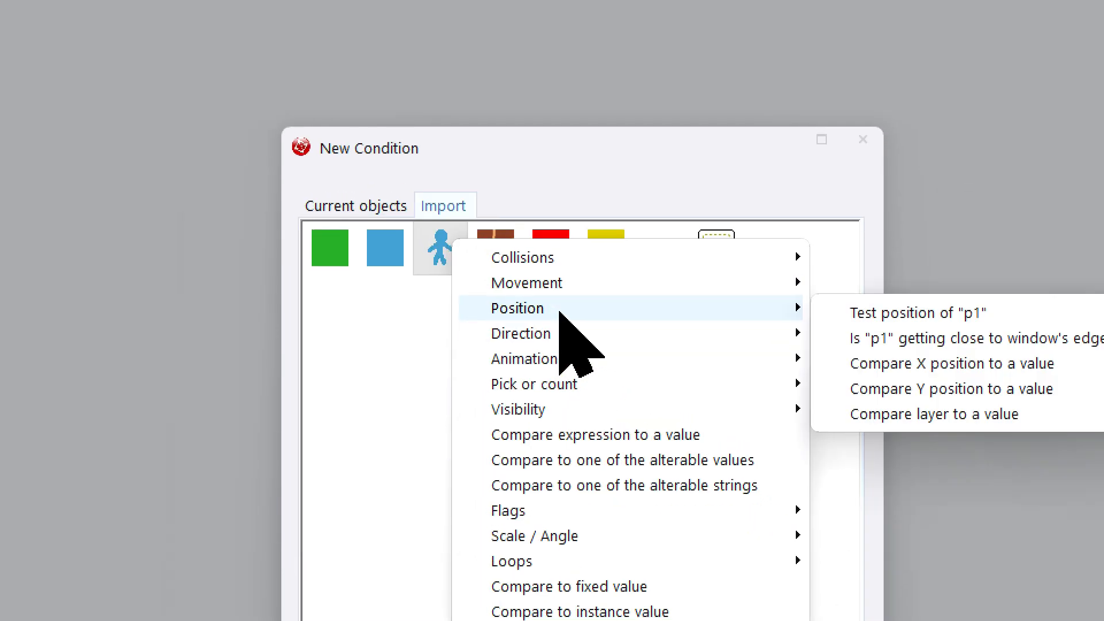
pyautogui.click(949, 313)
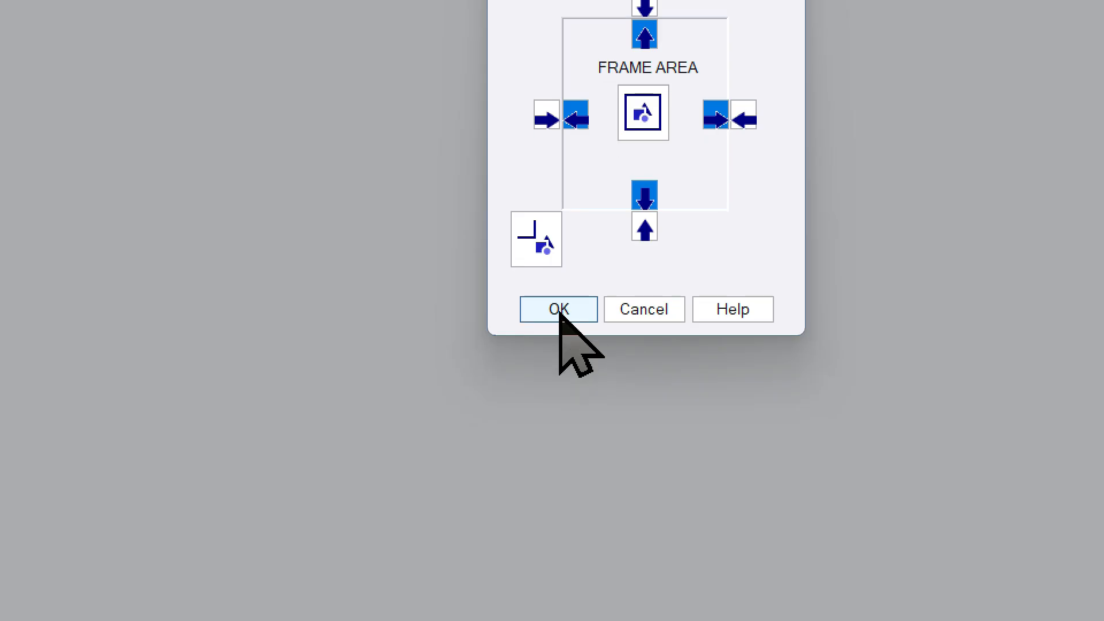
pyautogui.click(515, 412)
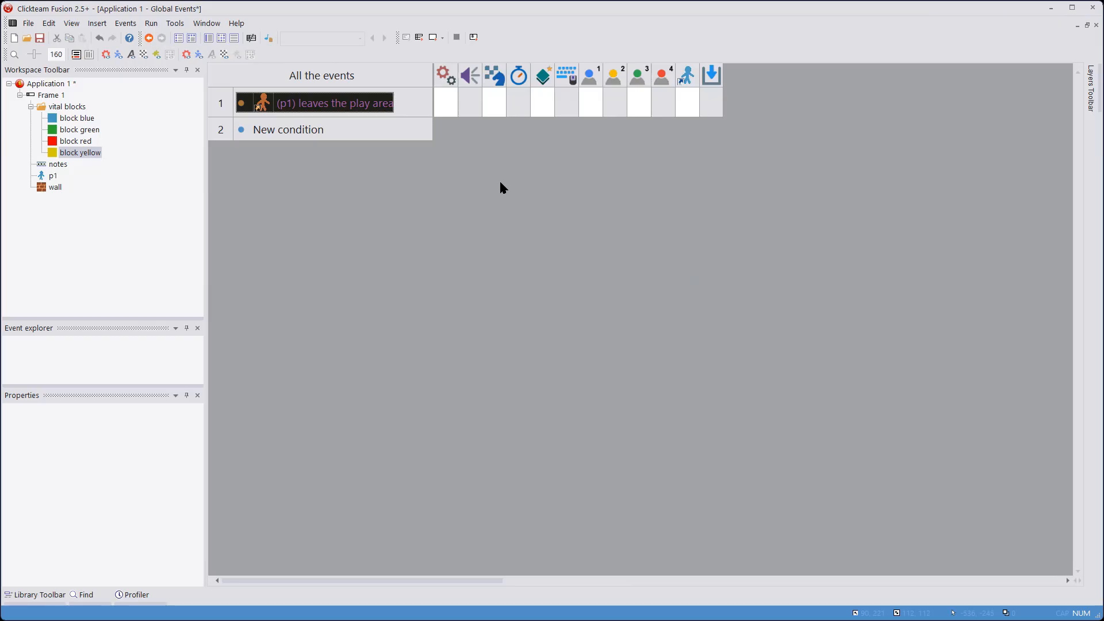
# Give the global play-area event a Bounce action for p1, and apply the same action to a global collision event between p1 and wall
pyautogui.rightClick(693, 110)
pyautogui.moveTo(737, 116)
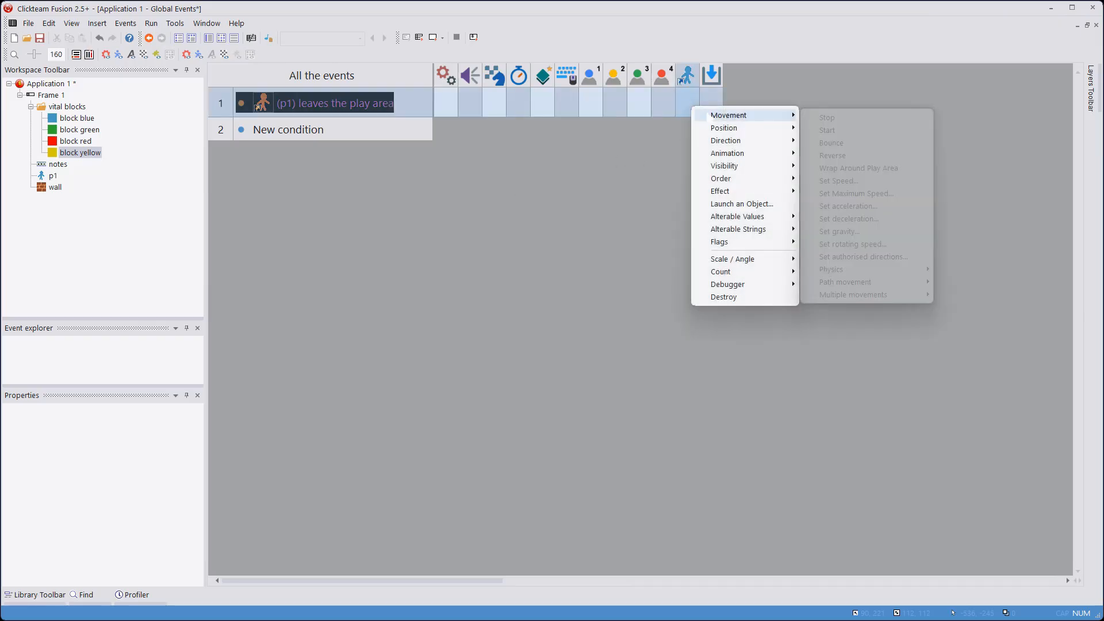
pyautogui.click(848, 138)
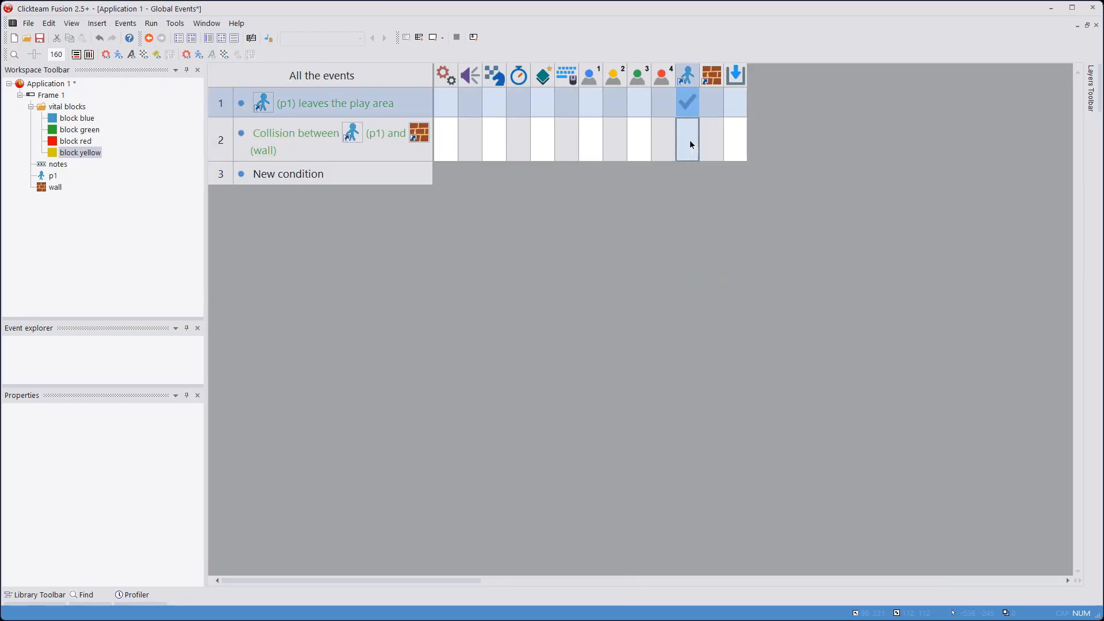
pyautogui.moveTo(692, 144); pyautogui.dragTo(689, 142)
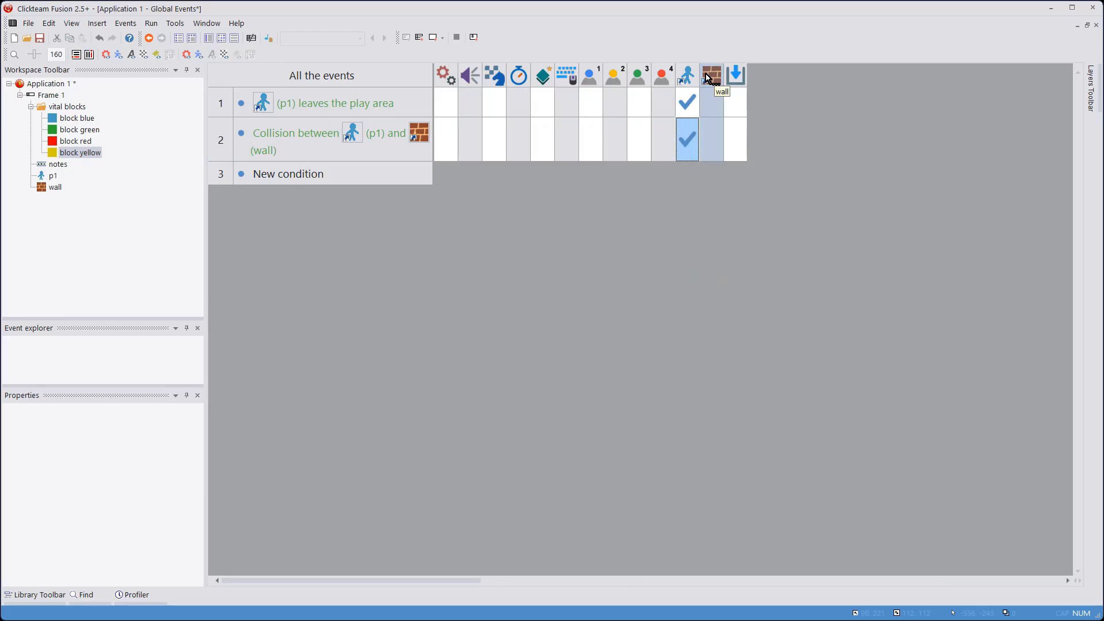
# In the frame editor, remove p1's Behavior #1 and add the Player qualifier to p1
pyautogui.click(222, 38)
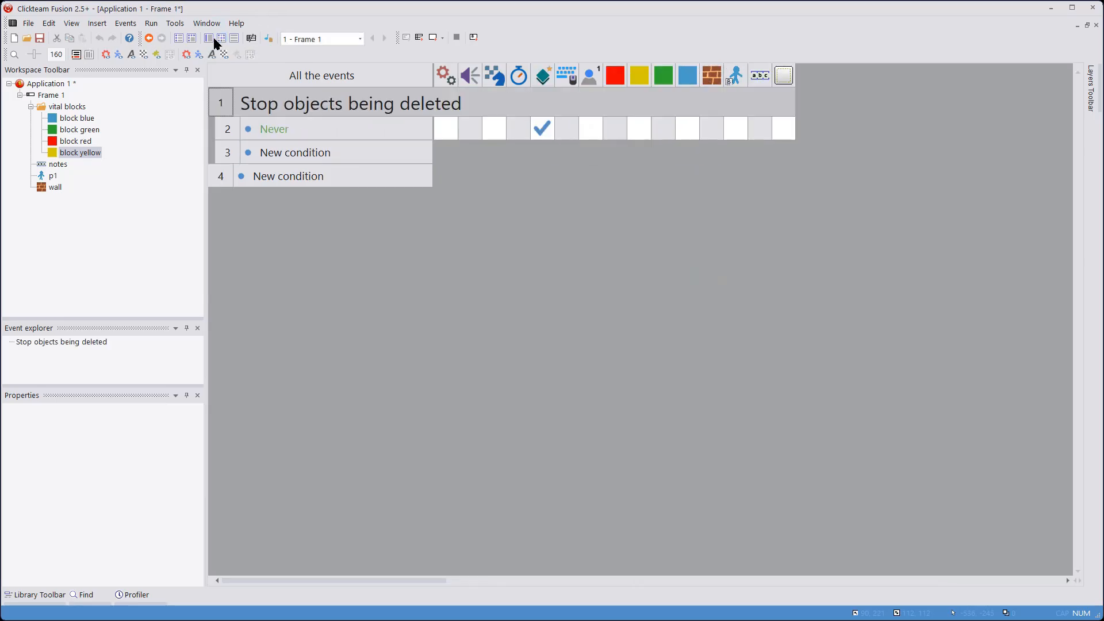
pyautogui.click(214, 39)
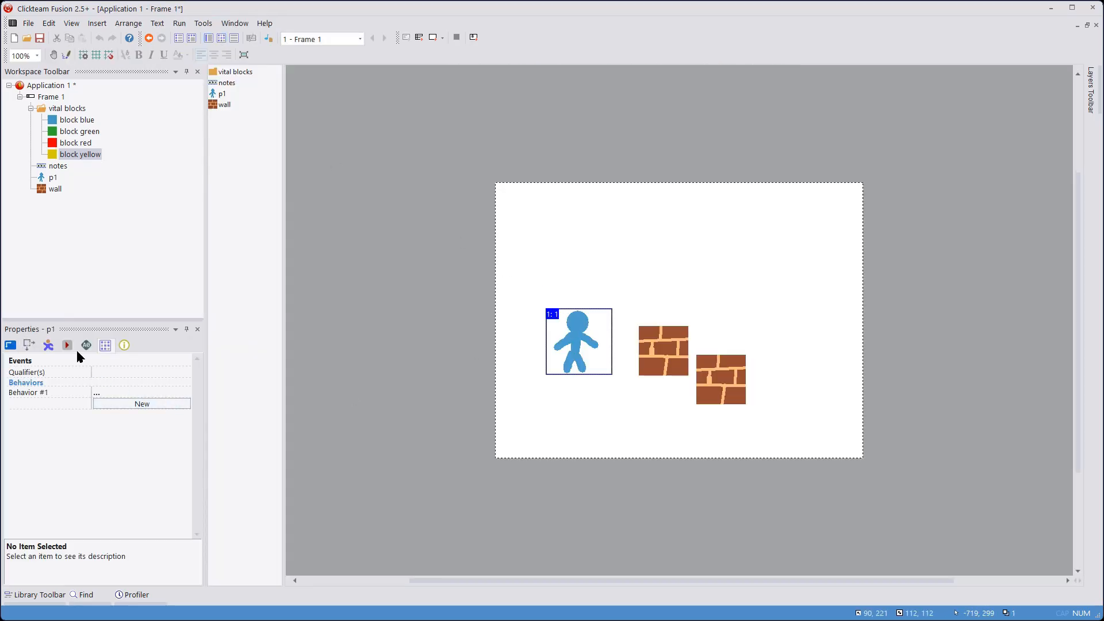
pyautogui.click(68, 346)
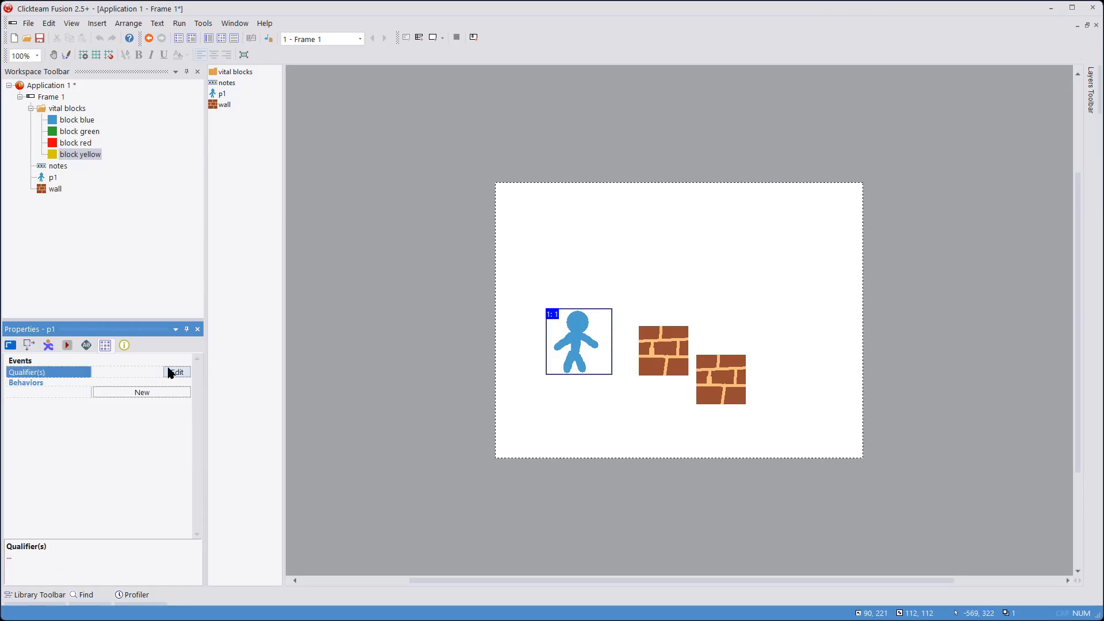
pyautogui.click(173, 373)
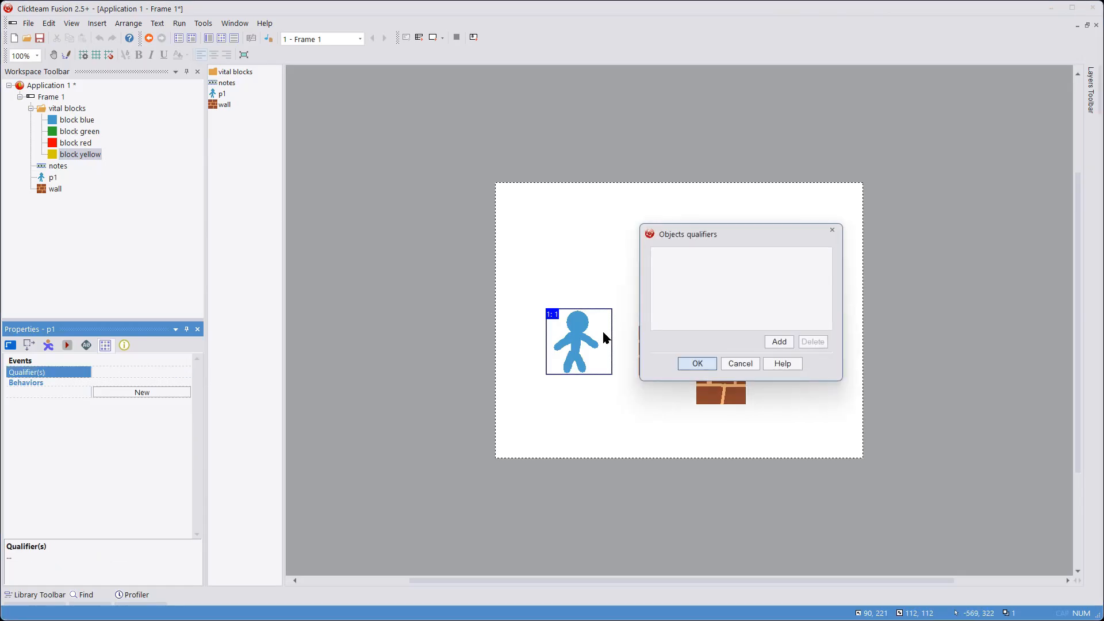
pyautogui.click(778, 344)
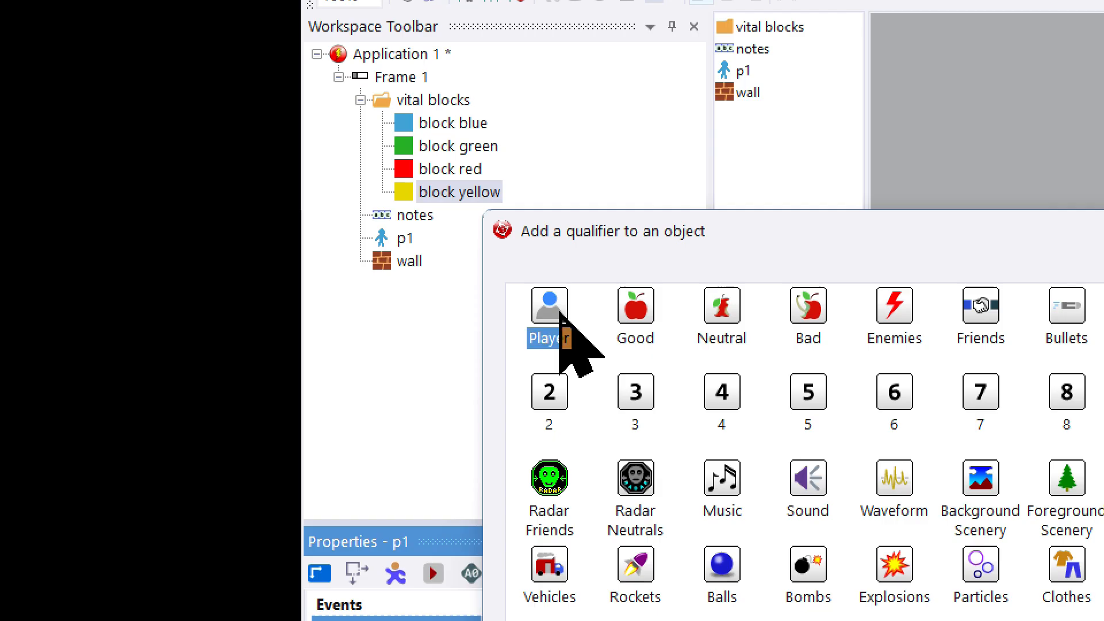
pyautogui.click(123, 214)
pyautogui.click(606, 399)
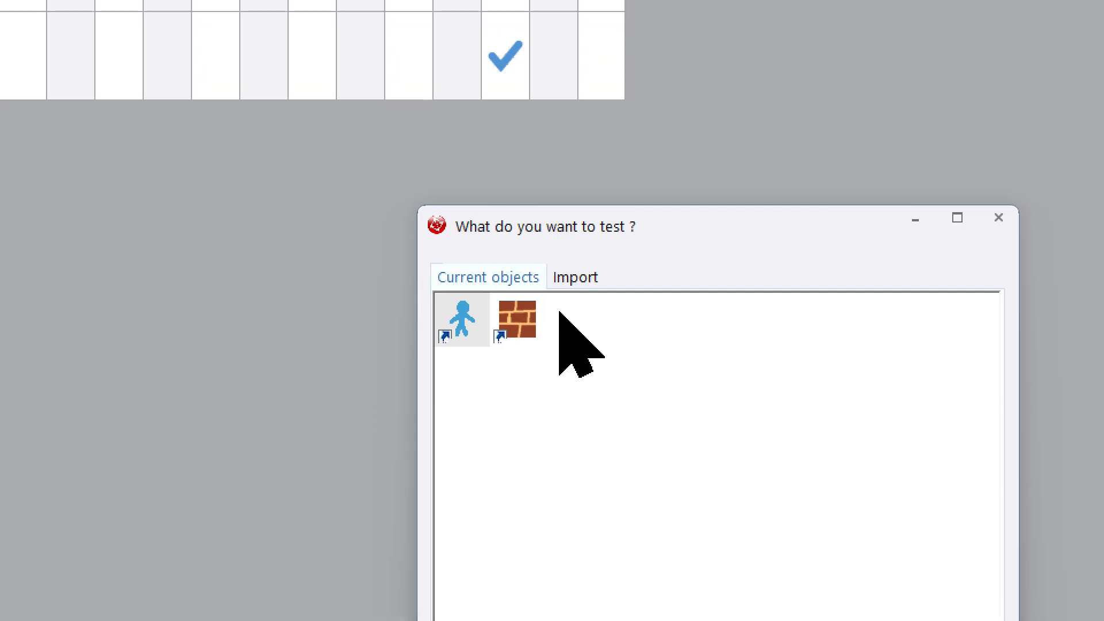
# Check the importable objects for a global event test, and browse the application's list of qualifiers in its qualifier editor
pyautogui.click(569, 282)
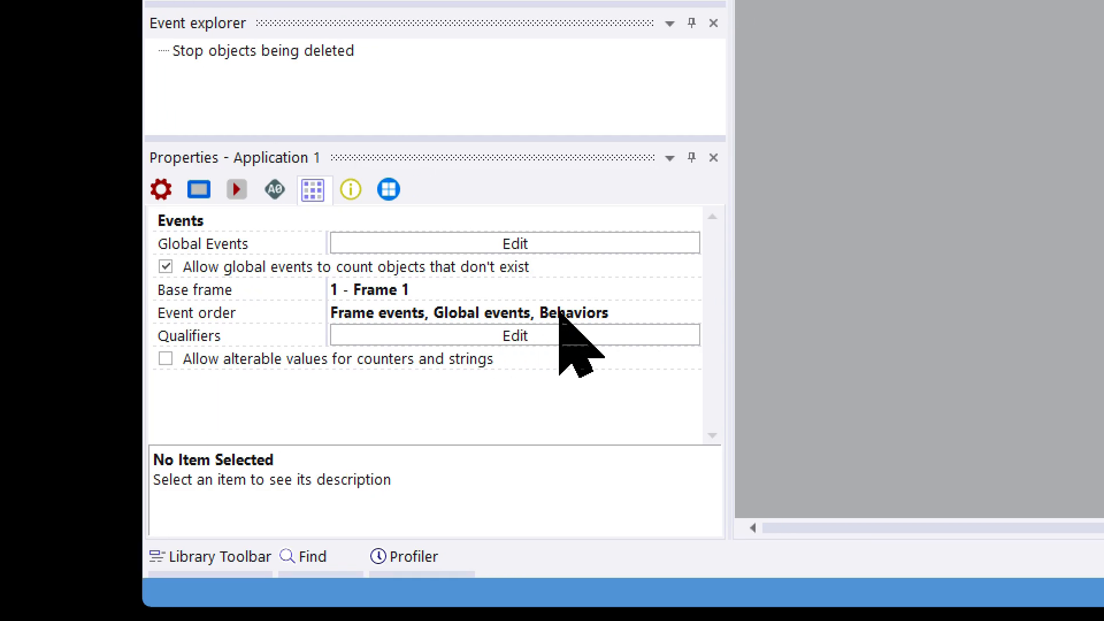
pyautogui.click(556, 332)
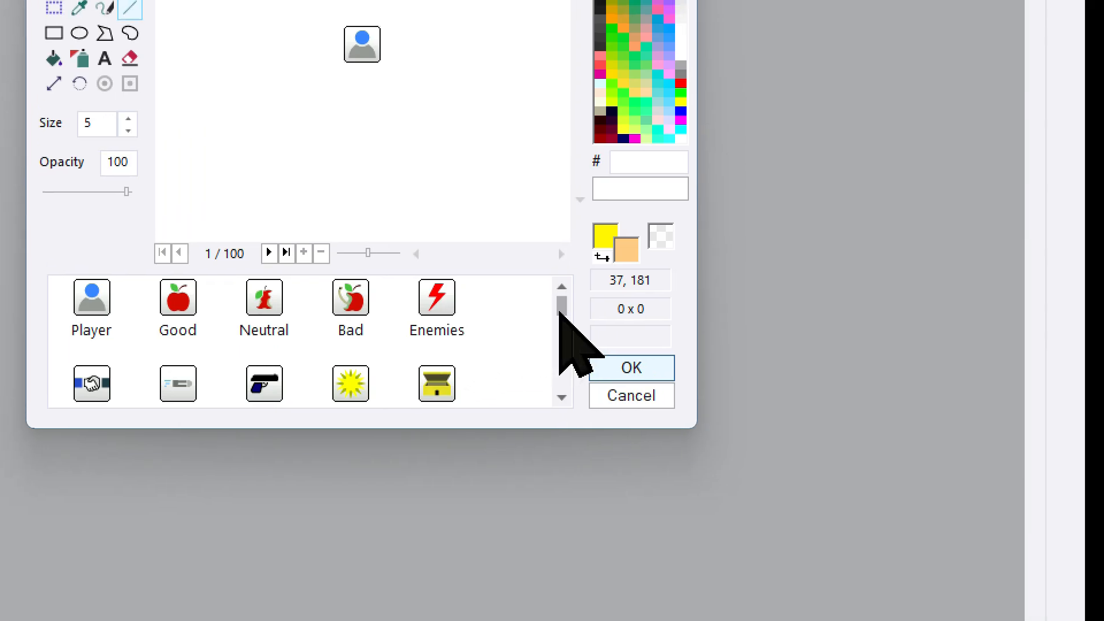
pyautogui.moveTo(841, 395); pyautogui.dragTo(841, 449)
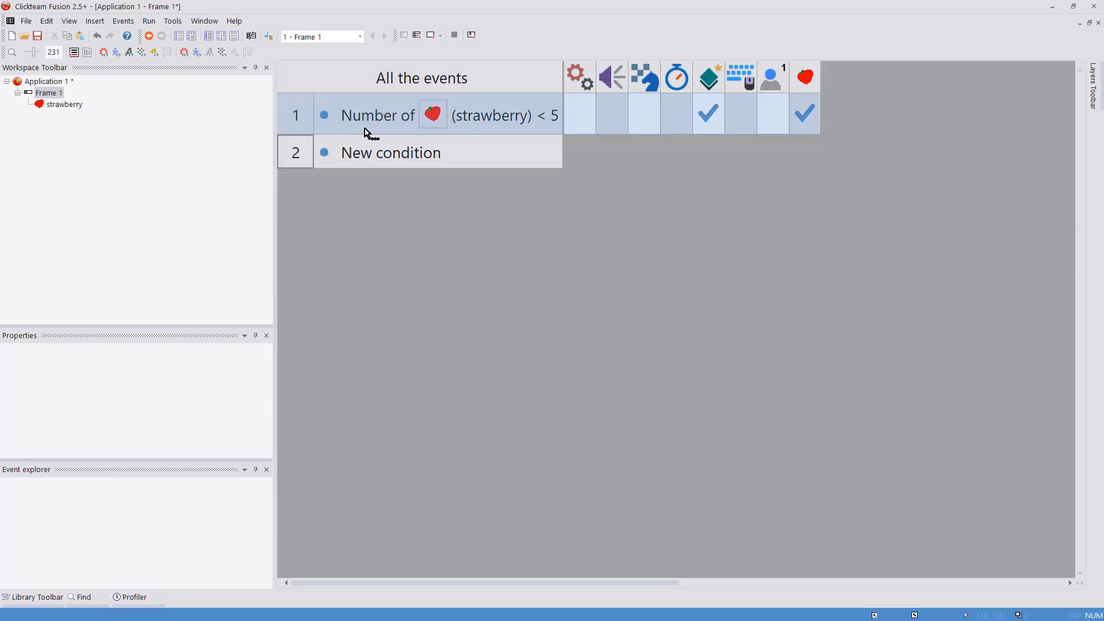
pyautogui.doubleClick(387, 150)
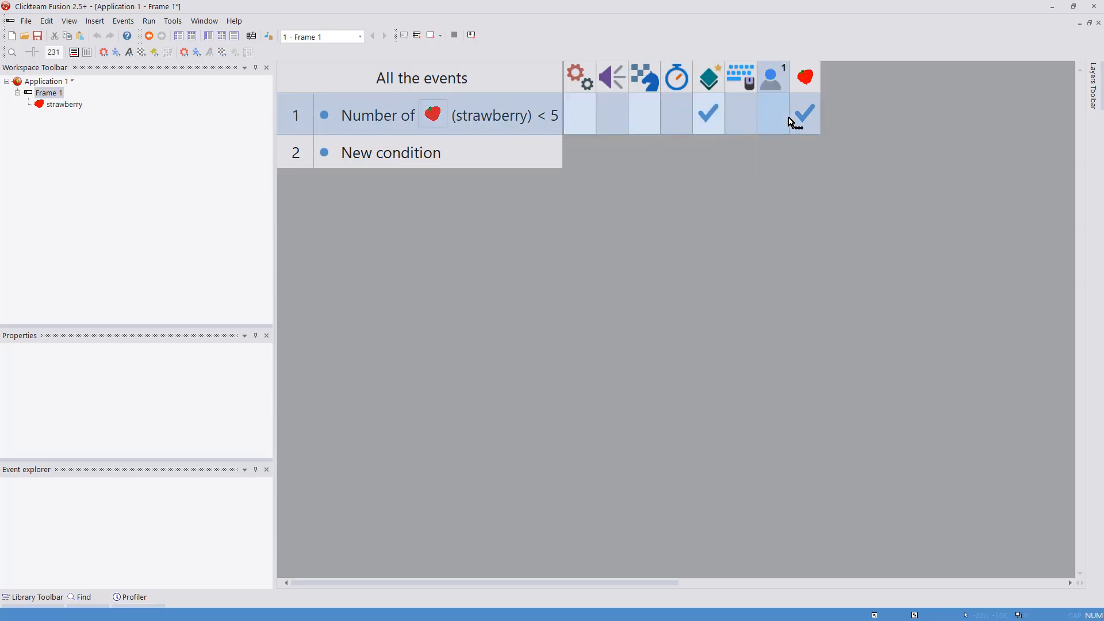
# Review the actions of the strawberry-count event, and test-run the frame with two restarts to see the strawberries being placed
pyautogui.rightClick(640, 118)
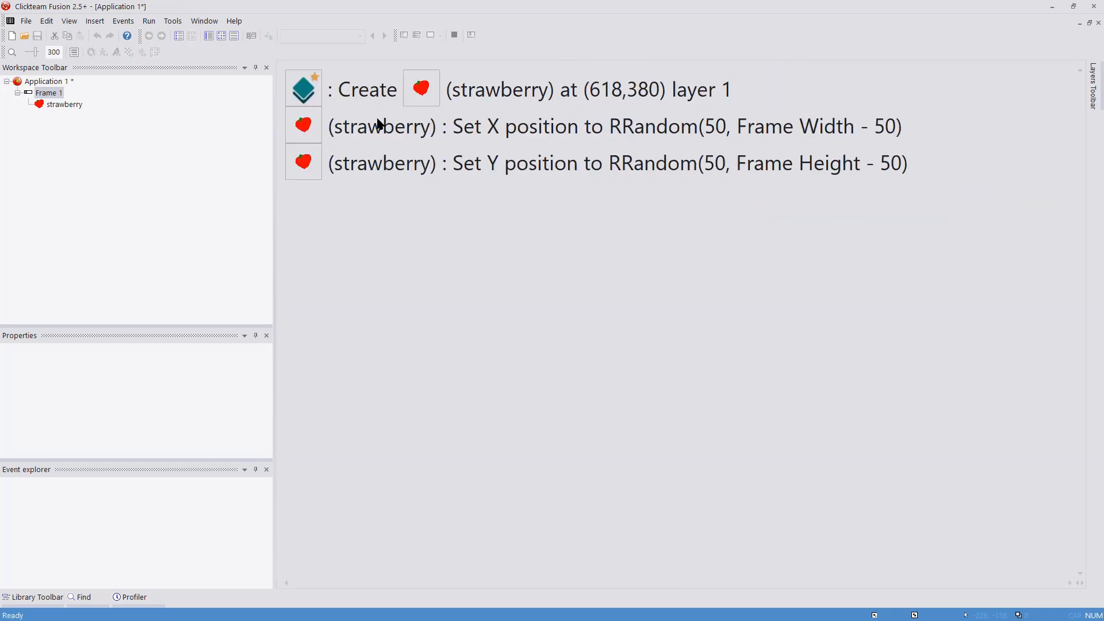
pyautogui.click(223, 35)
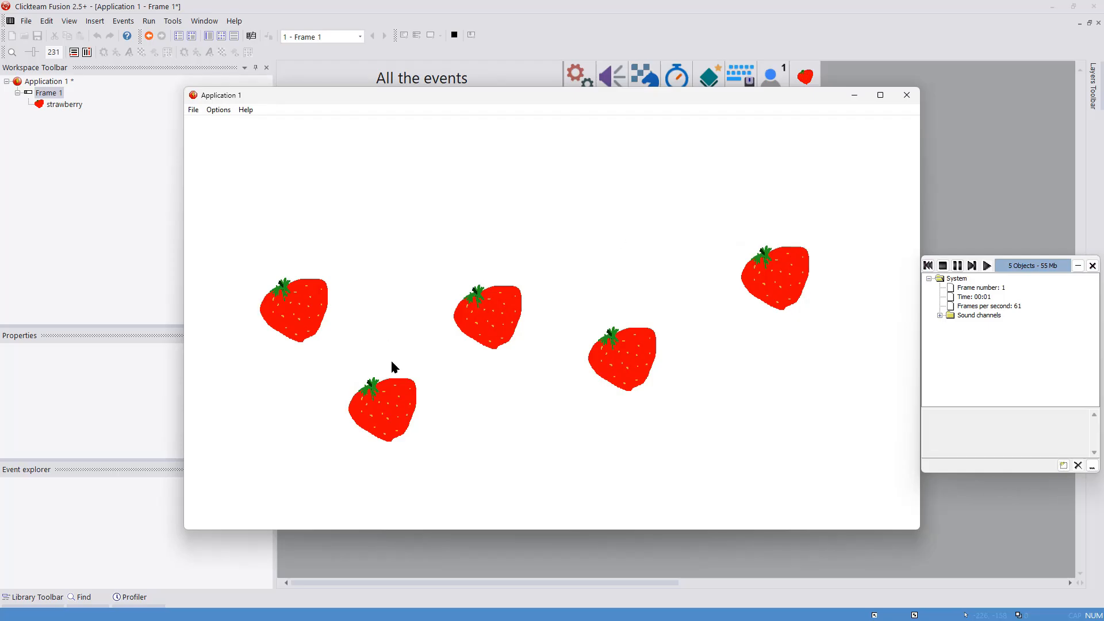
pyautogui.click(191, 111)
pyautogui.click(210, 124)
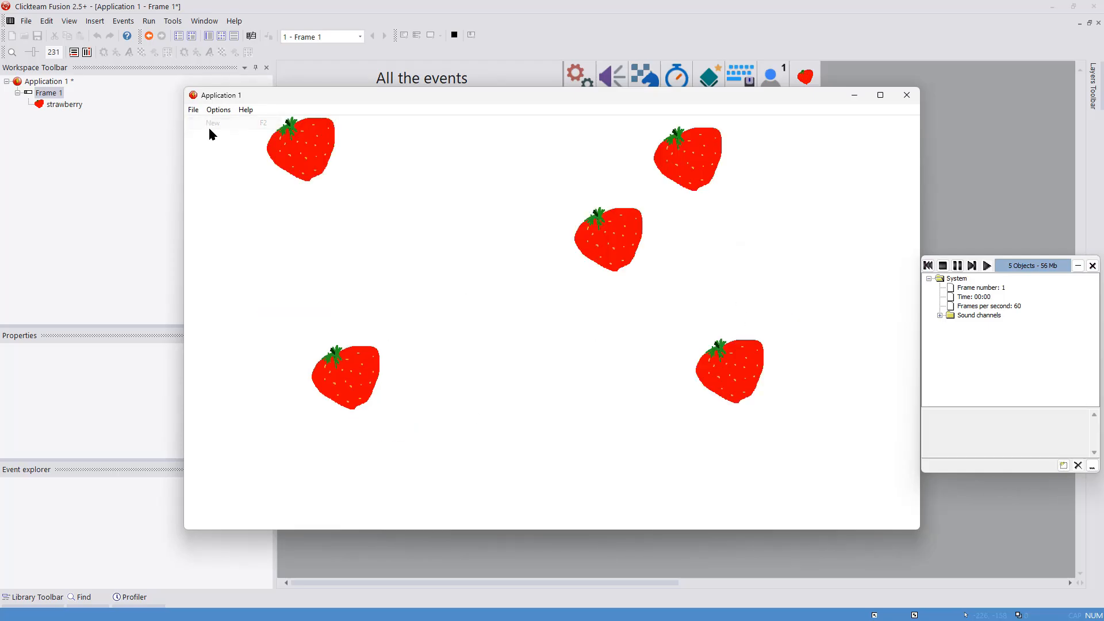
pyautogui.click(194, 110)
pyautogui.click(212, 123)
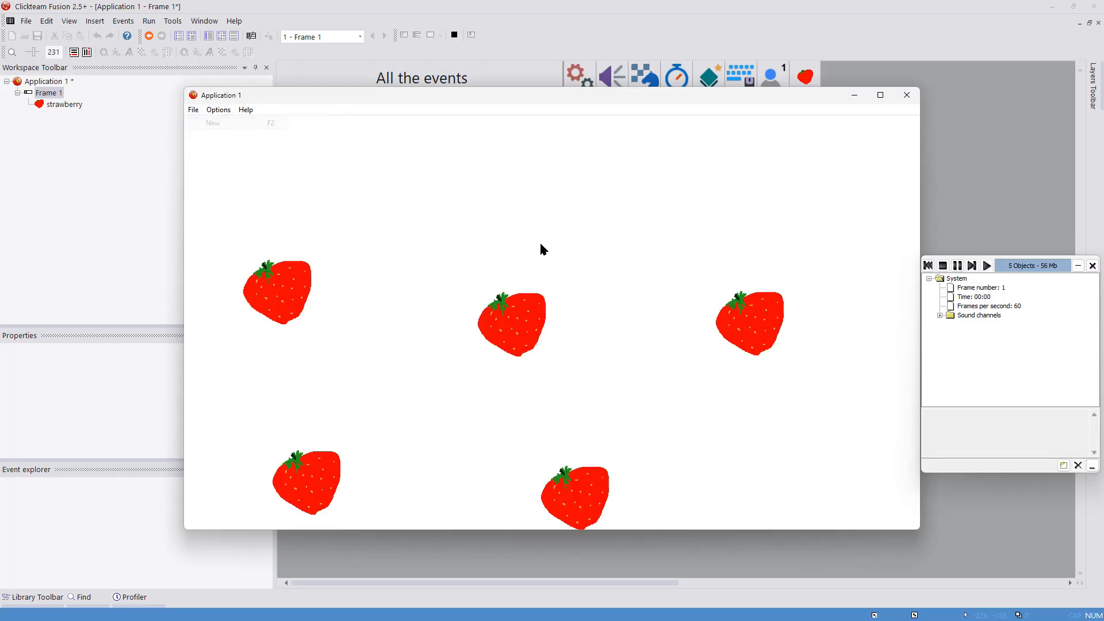
pyautogui.click(906, 96)
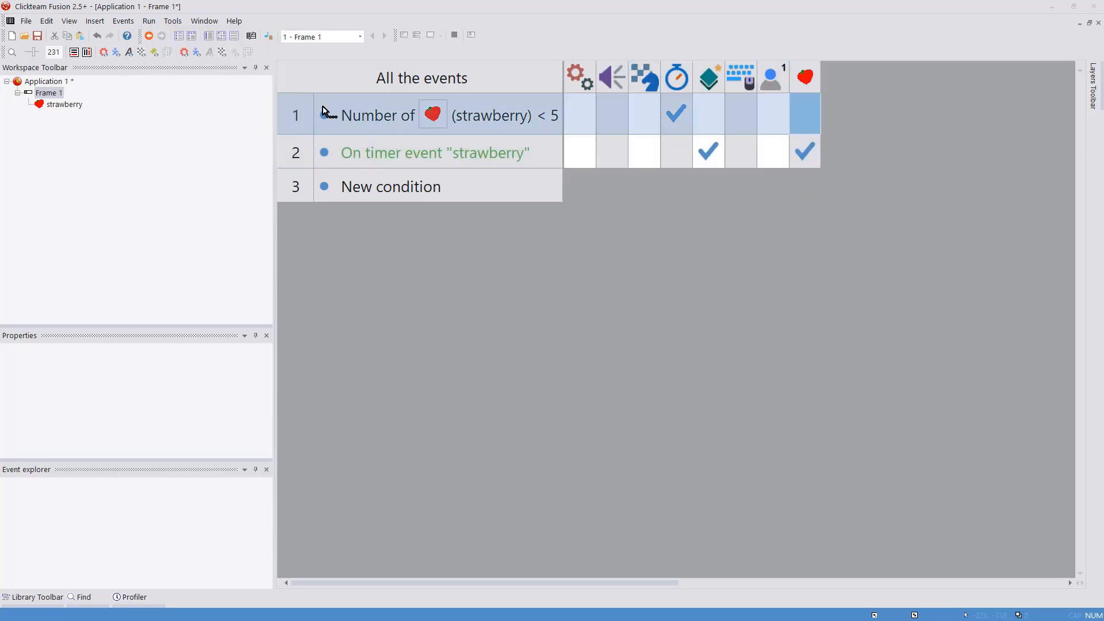
# Test-run the frame with the timer-based events and browse the active strawberry objects that can be added to the debugger
pyautogui.press('F8')
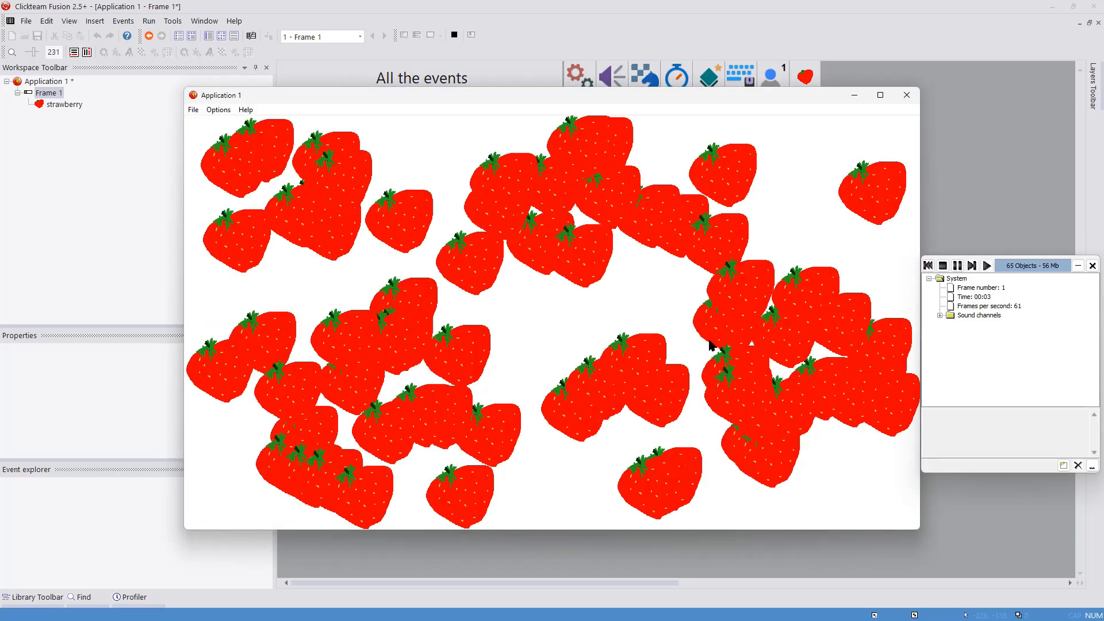
pyautogui.click(1063, 466)
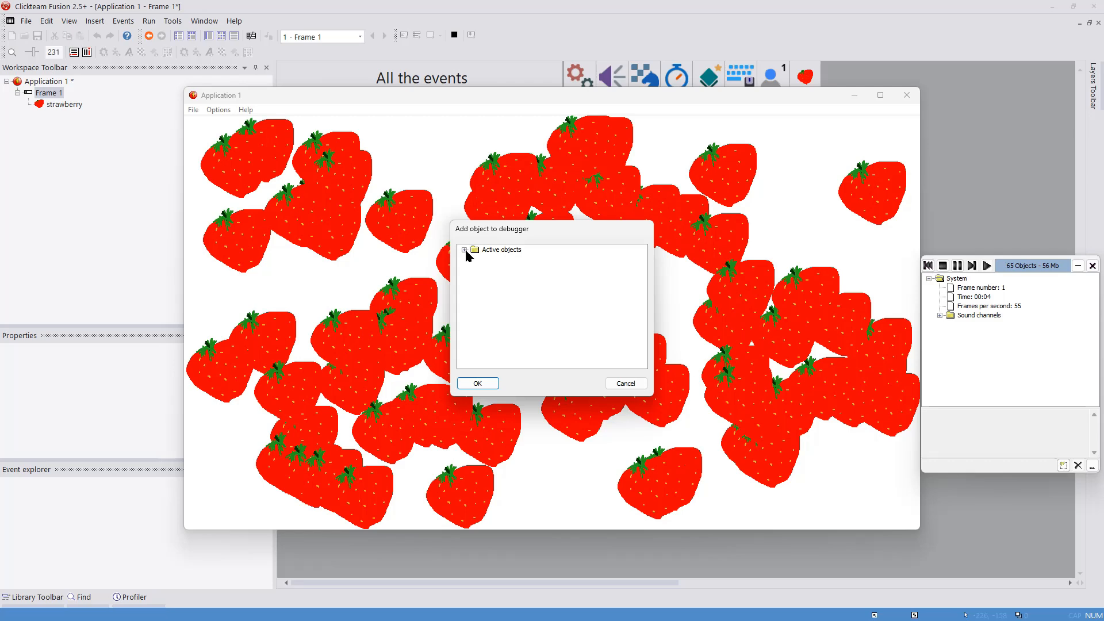
pyautogui.click(464, 249)
pyautogui.scroll(-15, 586, 308)
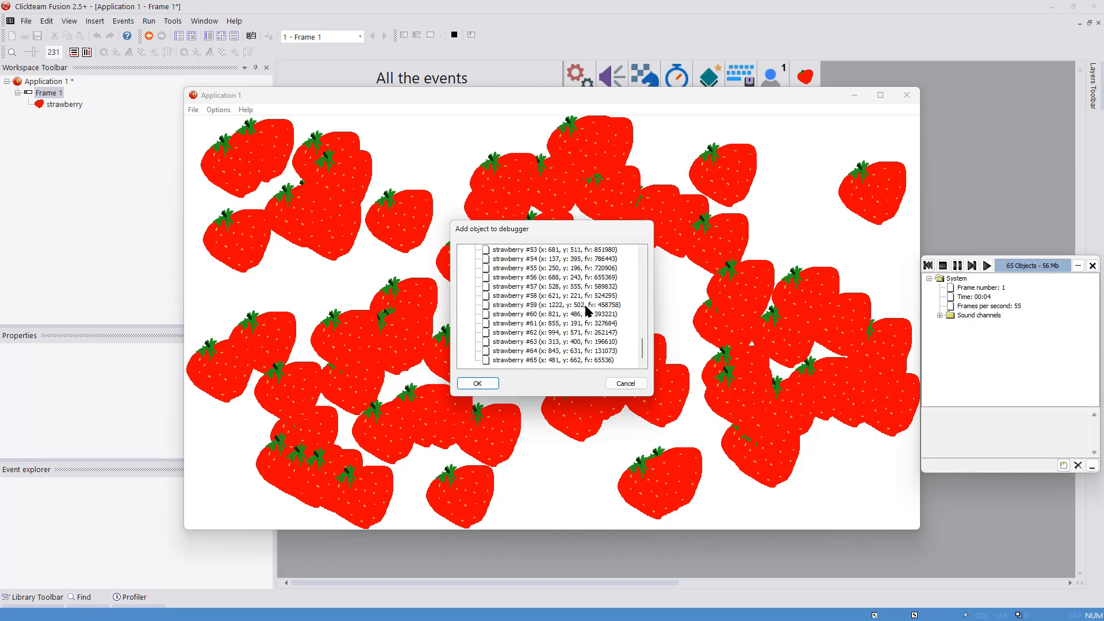
pyautogui.click(913, 99)
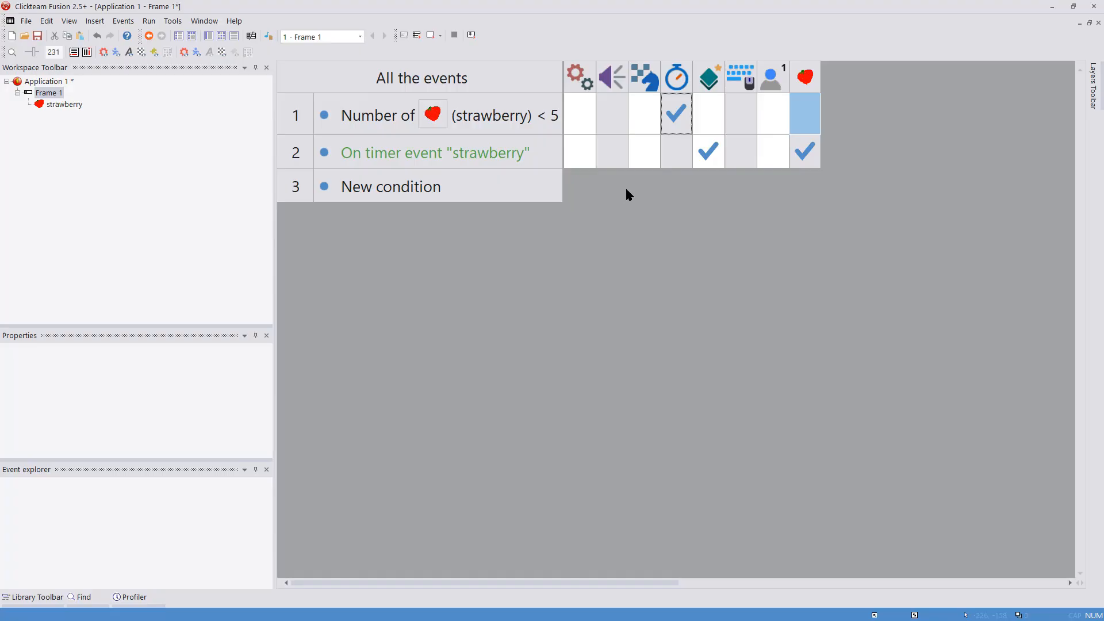
# Replace the strawberry-count condition in event 1 with the Start of Frame condition
pyautogui.moveTo(699, 157)
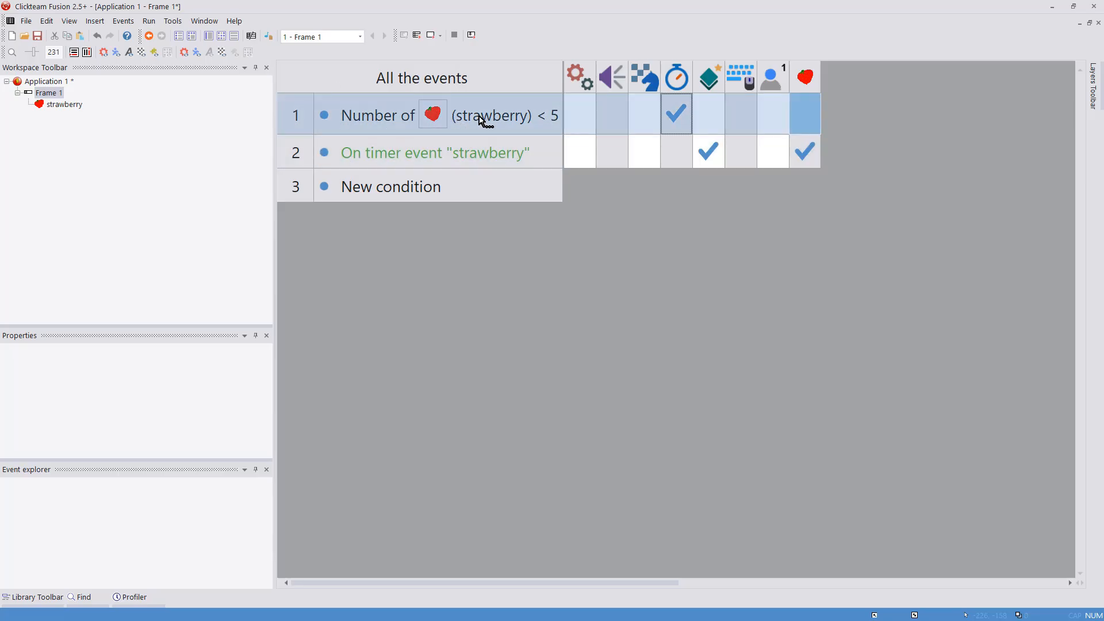
pyautogui.moveTo(685, 123)
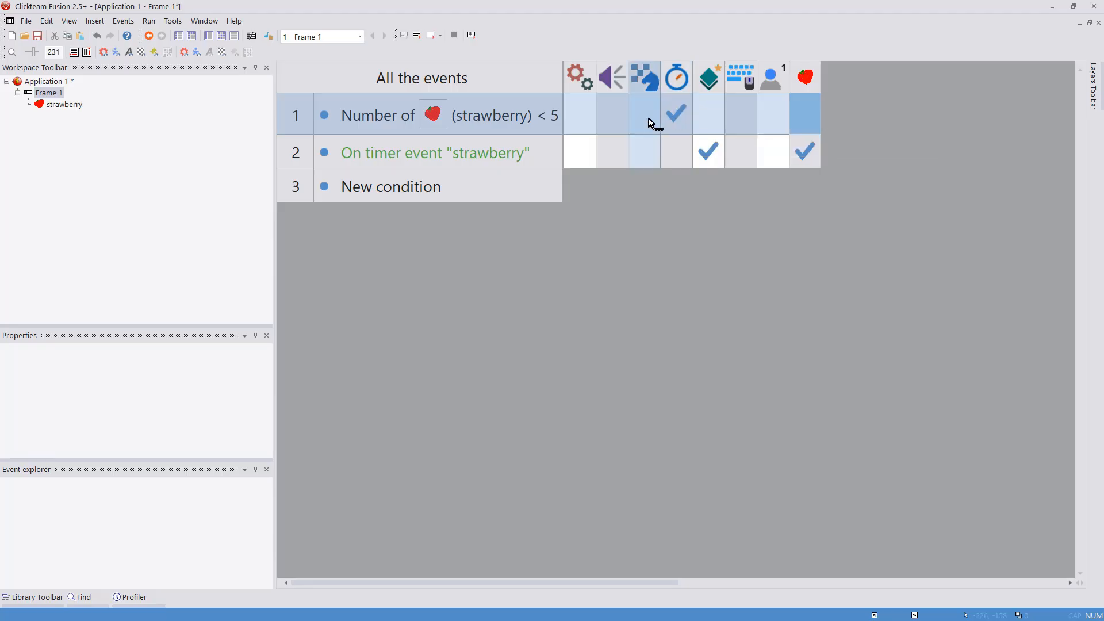
pyautogui.moveTo(795, 152)
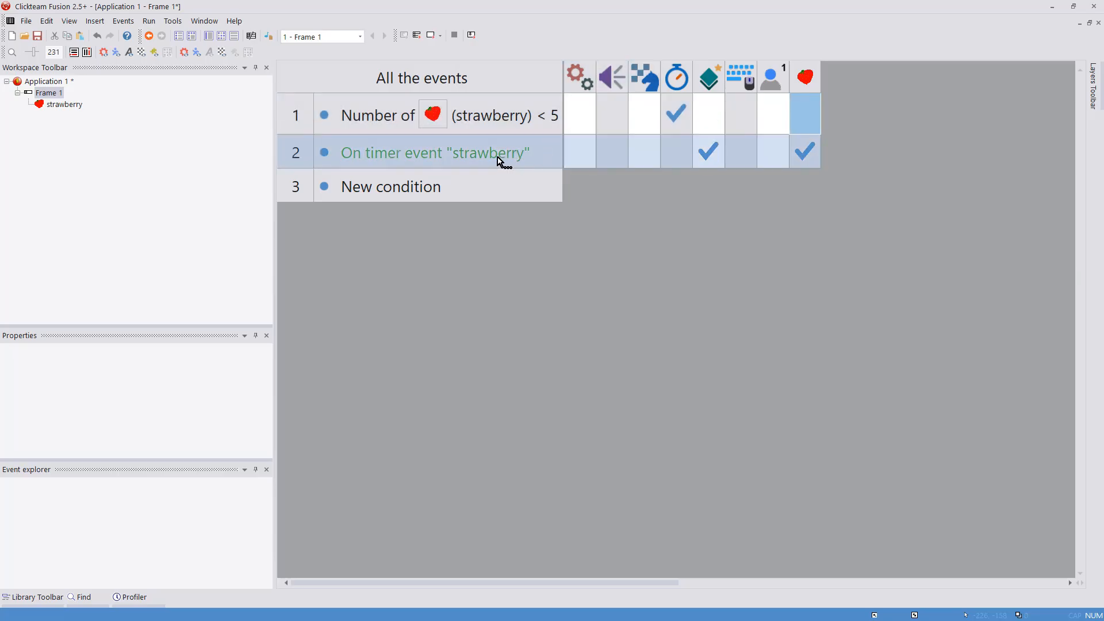
pyautogui.rightClick(471, 115)
pyautogui.click(499, 138)
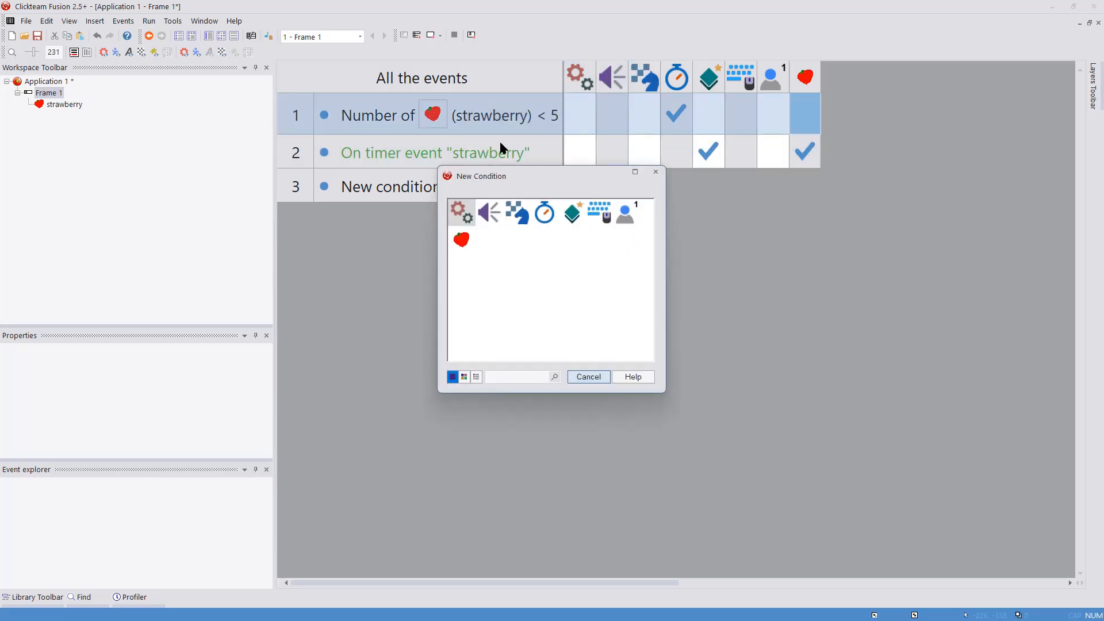
pyautogui.rightClick(517, 212)
pyautogui.click(543, 221)
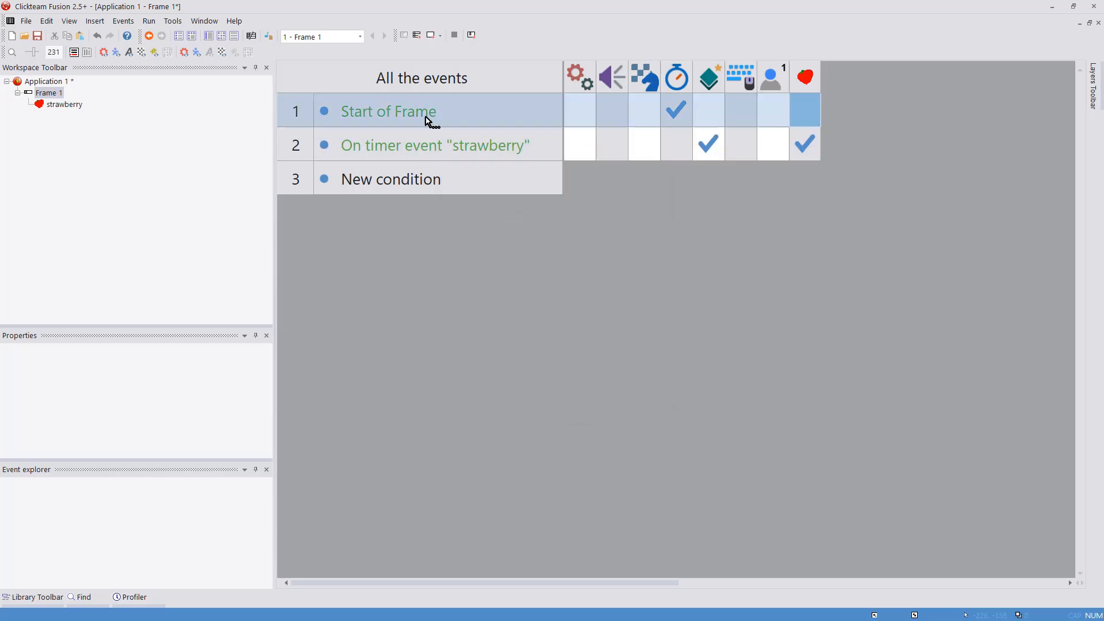
# Delete the existing timer action from the Start of Frame event
pyautogui.rightClick(669, 113)
pyautogui.click(659, 107)
pyautogui.click(671, 106)
pyautogui.press('Delete')
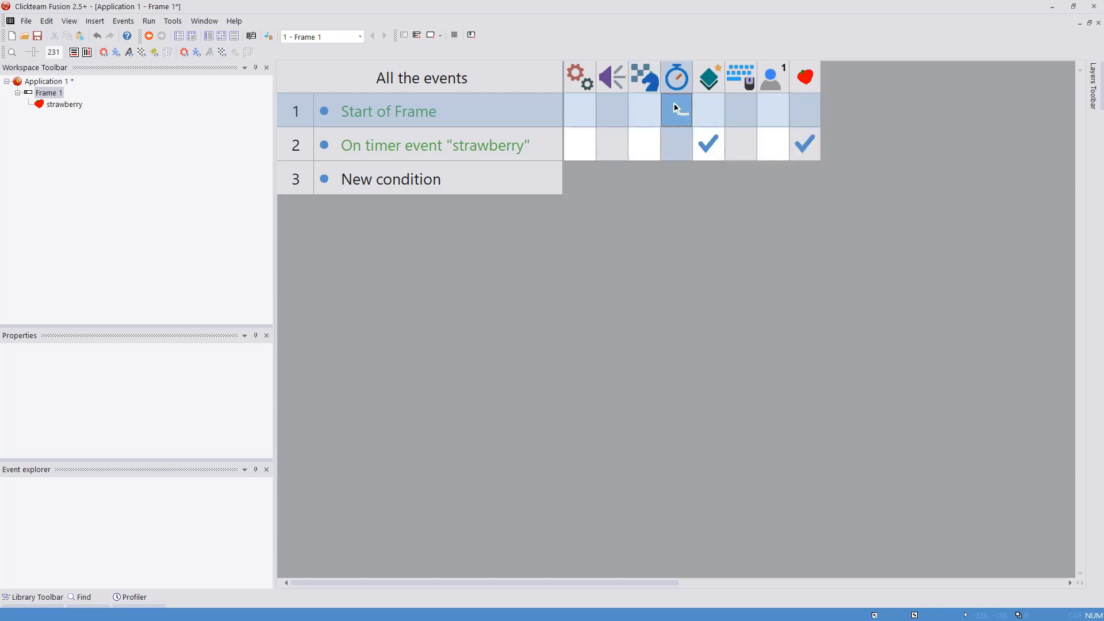
# Add a timer action to Start of Frame that fires event "strawberry" 5 times, every 1 second after a 1-second delay
pyautogui.rightClick(674, 104)
pyautogui.click(757, 144)
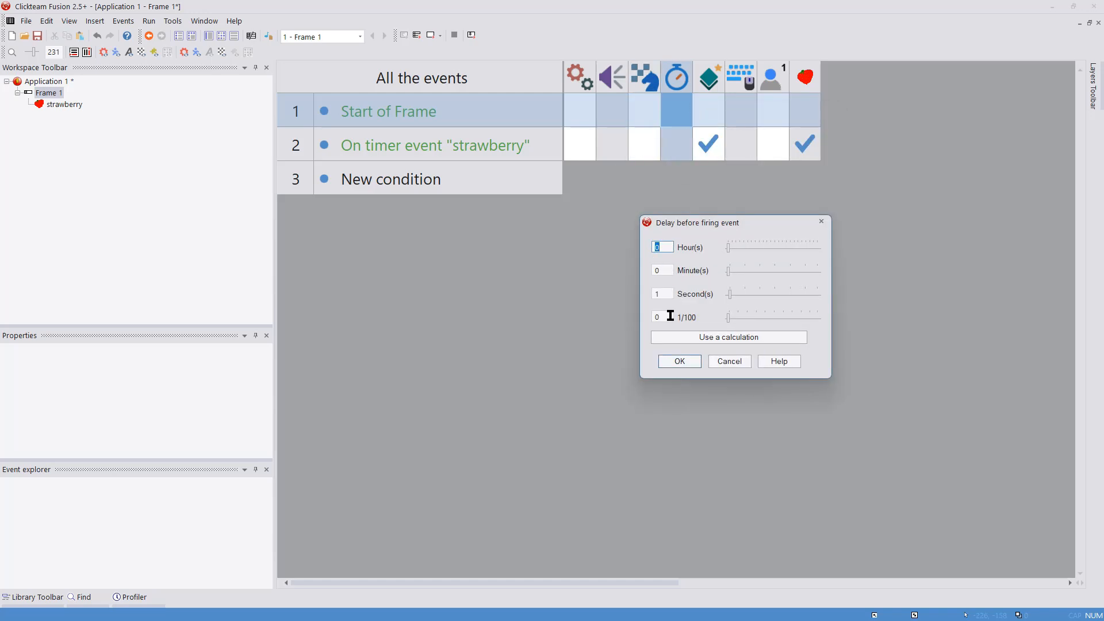
pyautogui.click(679, 361)
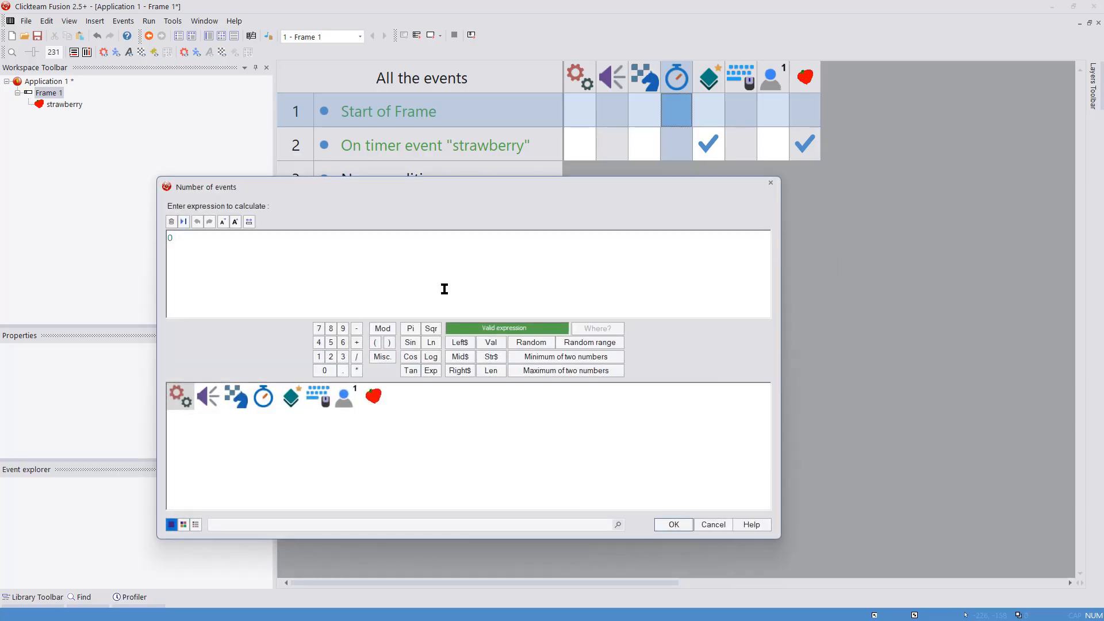
pyautogui.press('Return')
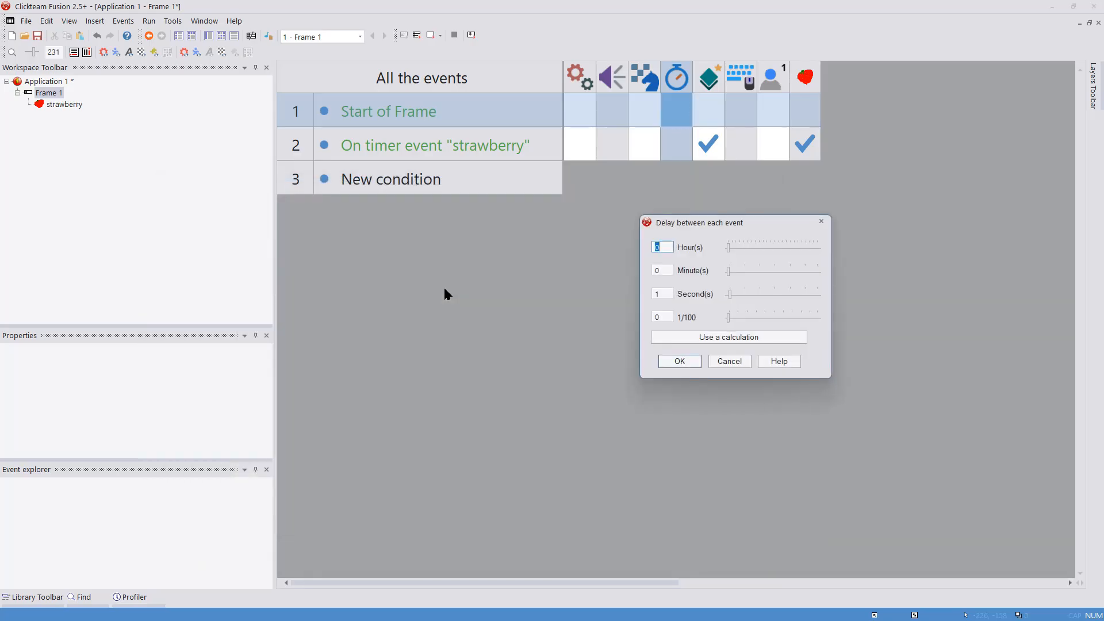
pyautogui.click(679, 361)
pyautogui.write('strawberry')
pyautogui.press('Return')
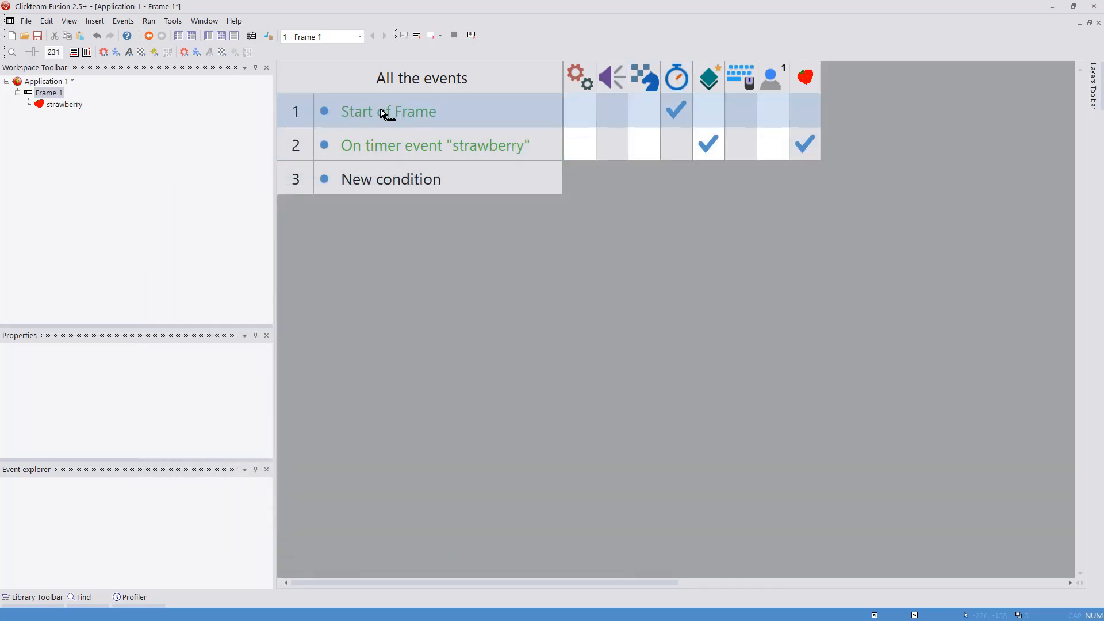
pyautogui.moveTo(669, 115)
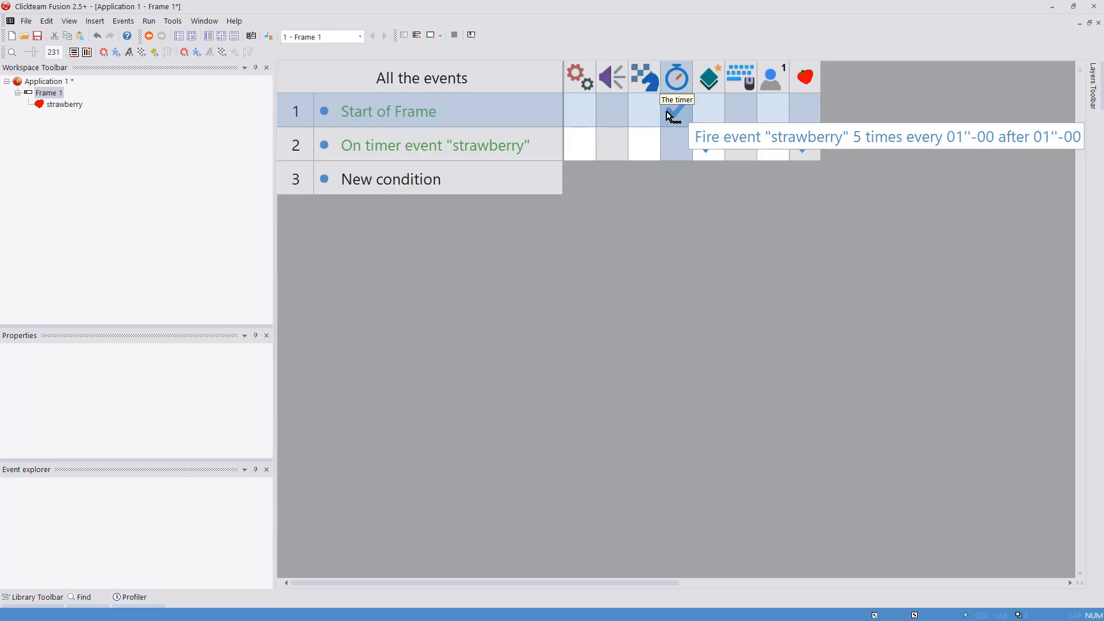
# Test-run the frame, restart it once to watch the strawberries spawn, and close it
pyautogui.click(149, 20)
pyautogui.click(166, 50)
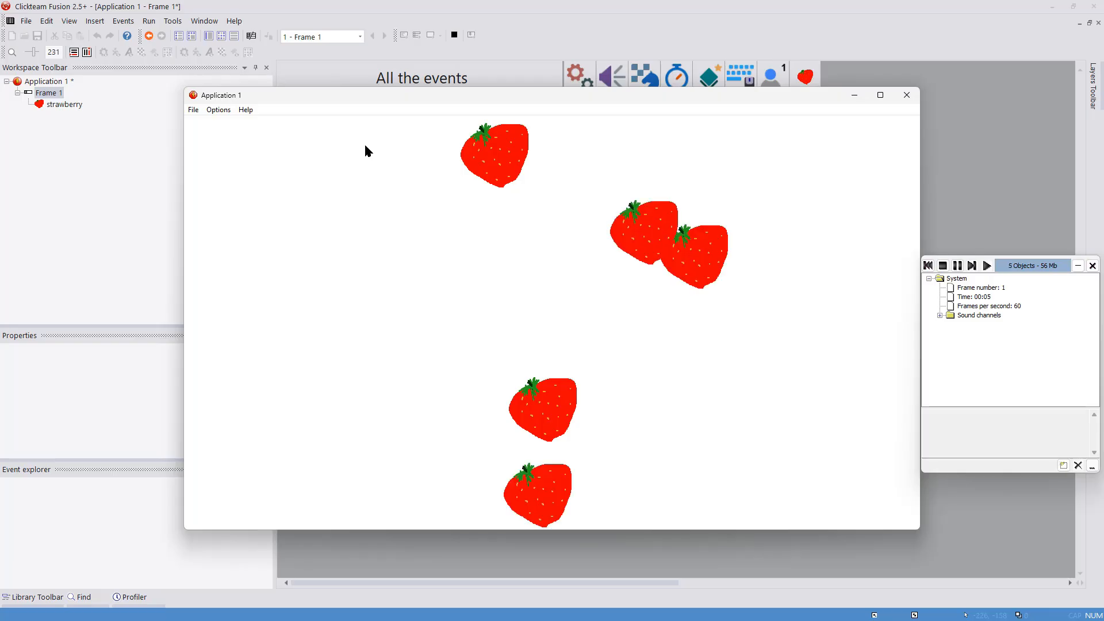
pyautogui.click(194, 109)
pyautogui.click(208, 123)
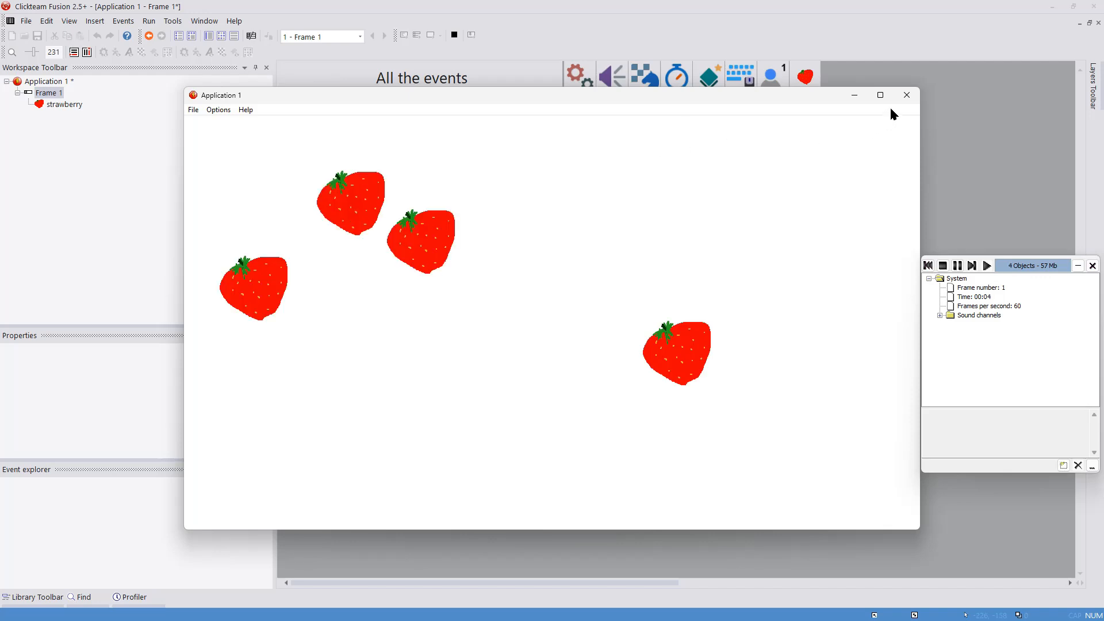
pyautogui.click(907, 95)
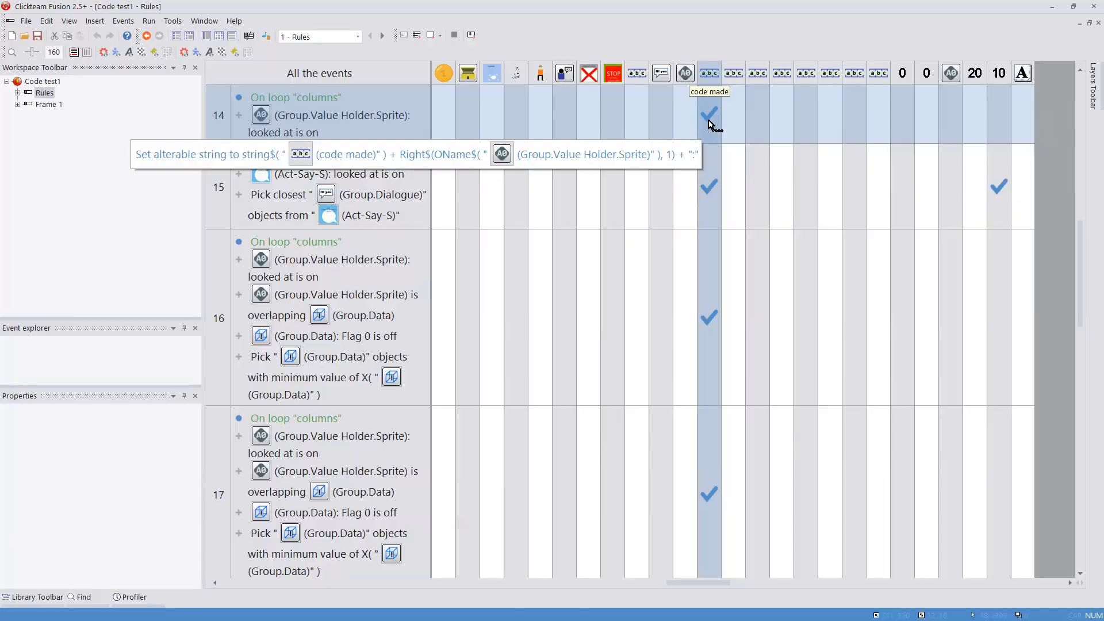
# In the Code test1 Rules frame, open the expression of event 14's alterable string action for the code made object
pyautogui.moveTo(705, 187)
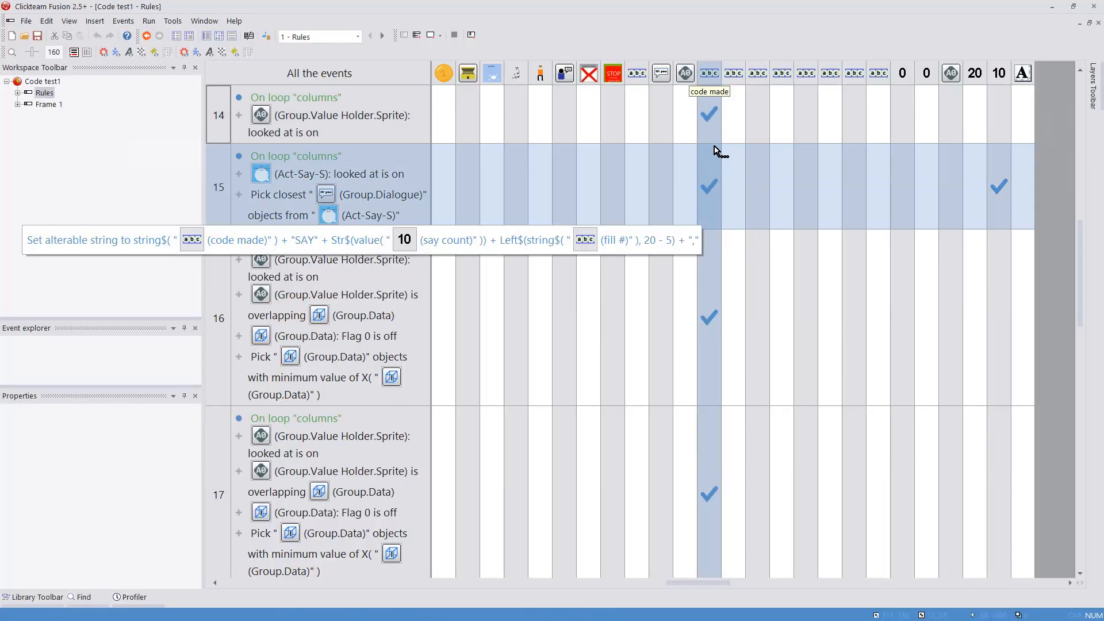
pyautogui.rightClick(712, 128)
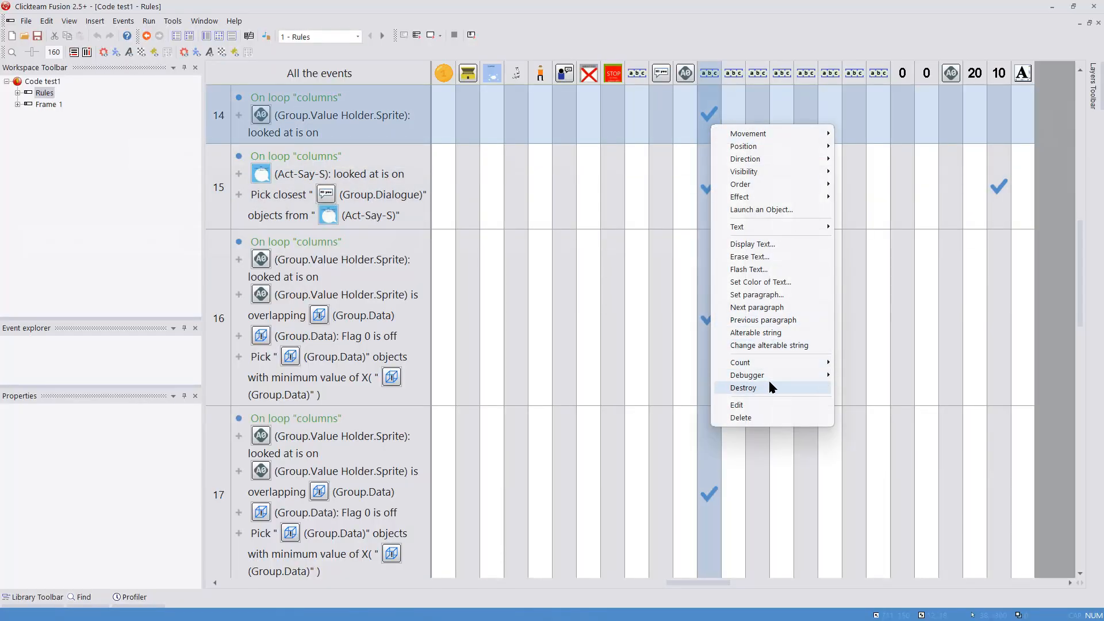
pyautogui.click(766, 410)
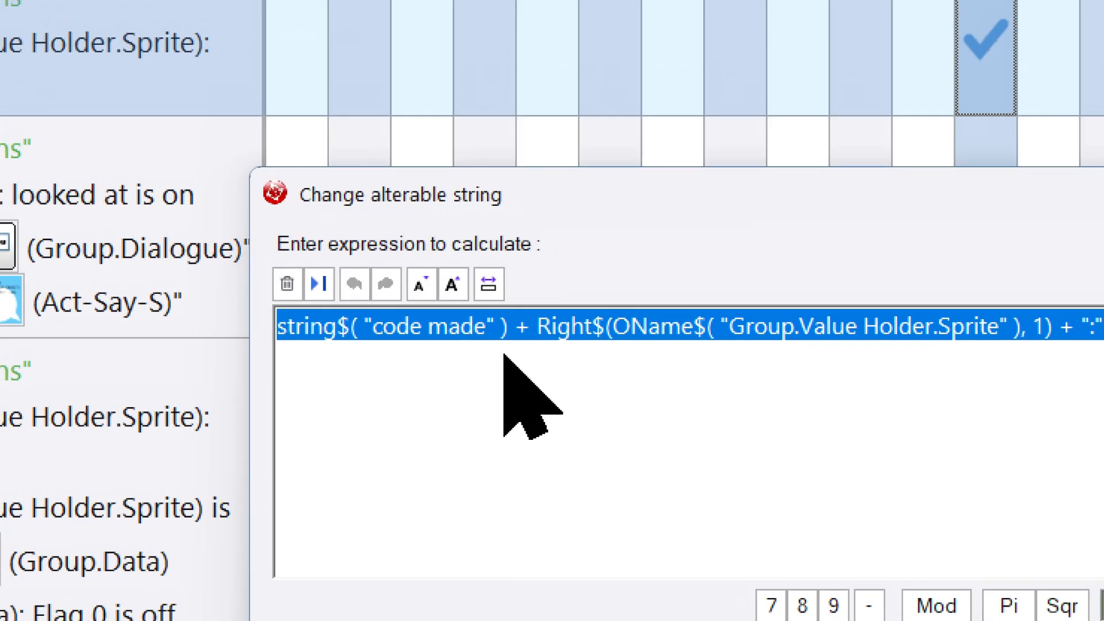
# Remove the closing parenthesis after "code made" in the expression to demonstrate a syntax error, and put it back
pyautogui.click(524, 224)
pyautogui.press('Delete')
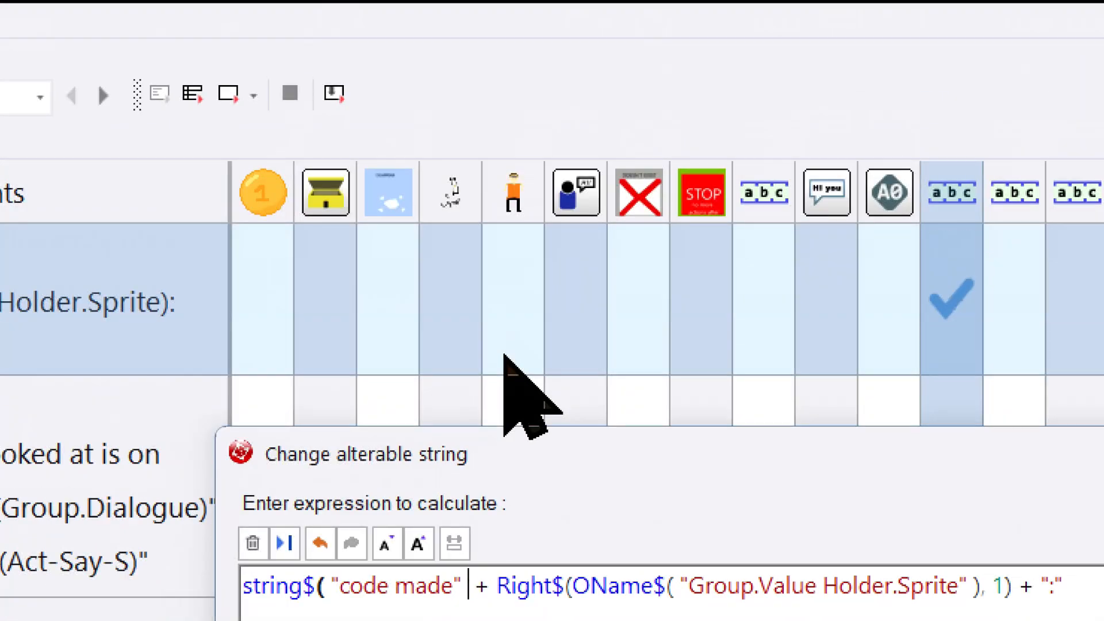
pyautogui.press('End')
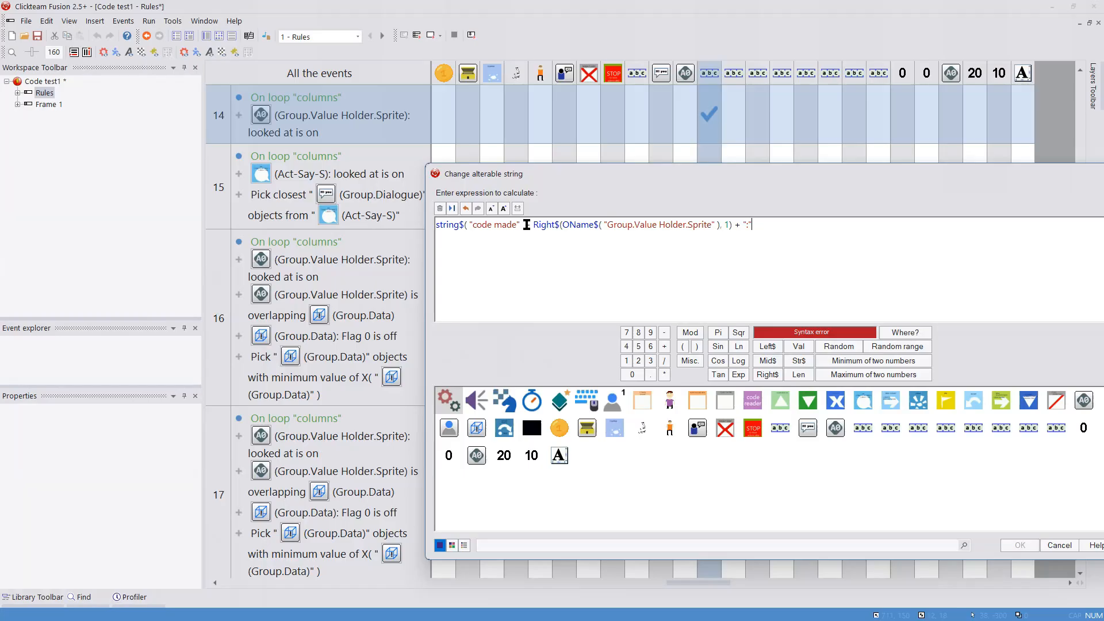
pyautogui.click(523, 221)
pyautogui.write(')')
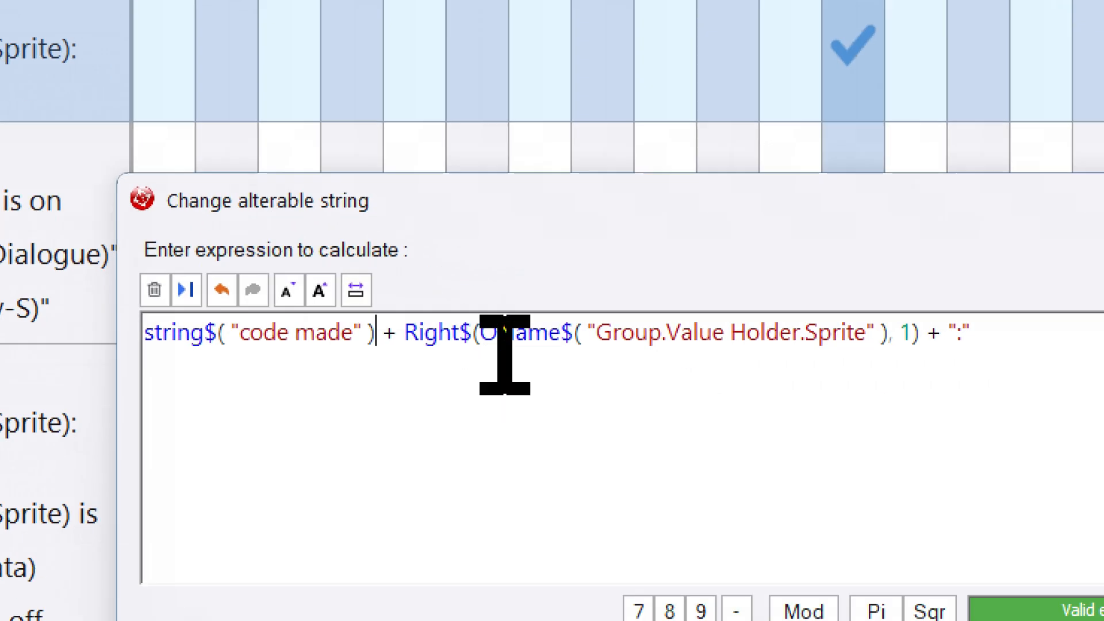
# Append +Min(2, 5) to the end of the alterable string expression using the Minimum of two numbers function
pyautogui.press('End')
pyautogui.write('+')
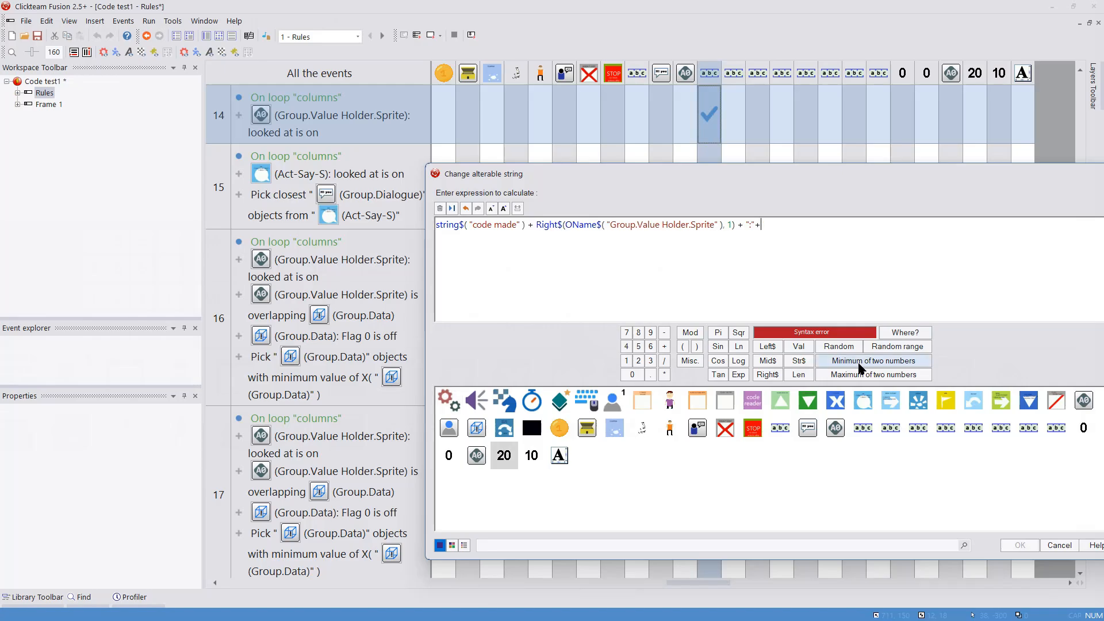
pyautogui.click(861, 361)
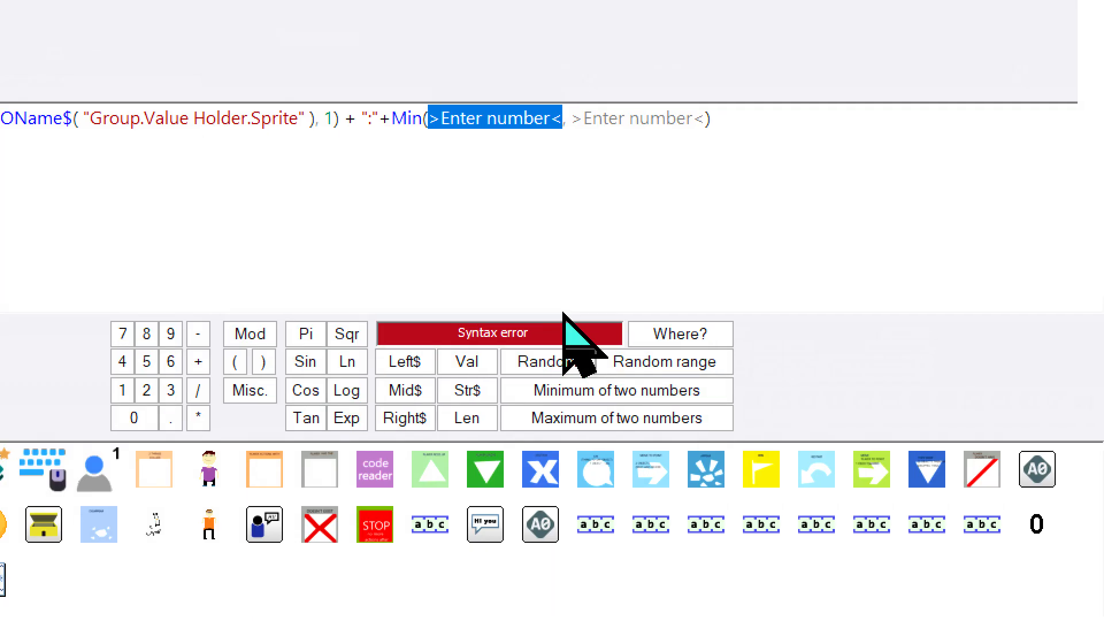
pyautogui.write('2')
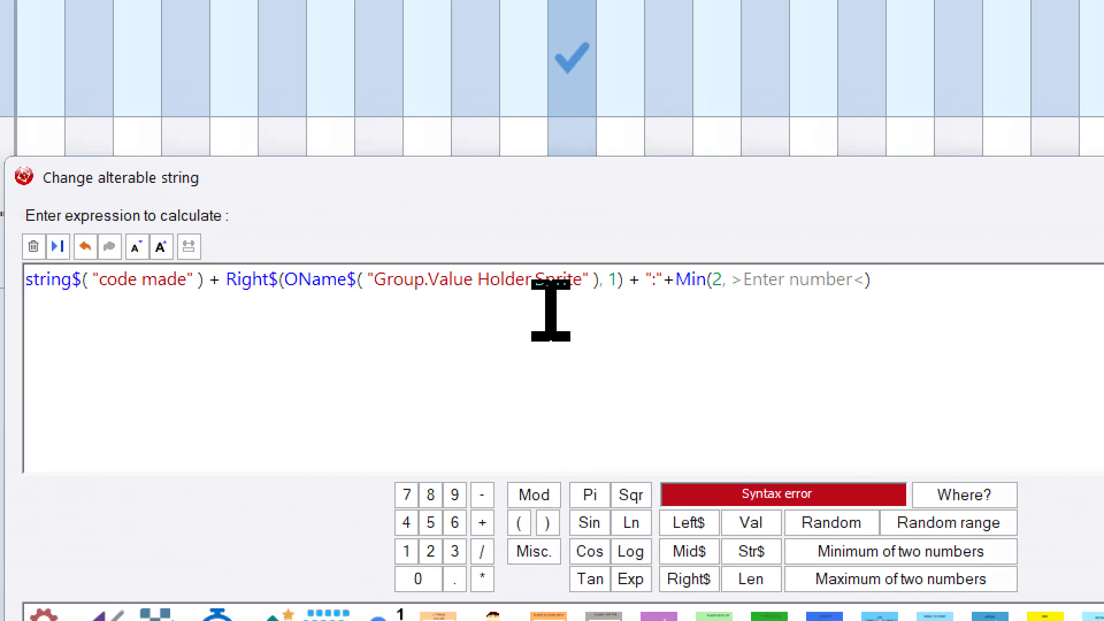
pyautogui.click(710, 330)
pyautogui.press('Tab')
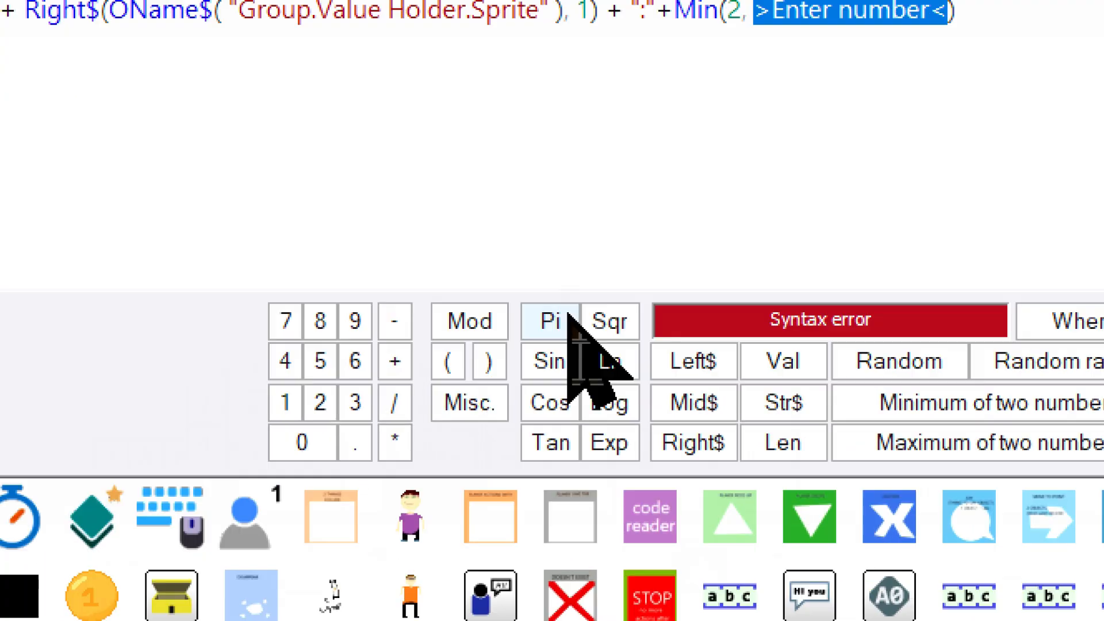
pyautogui.click(320, 361)
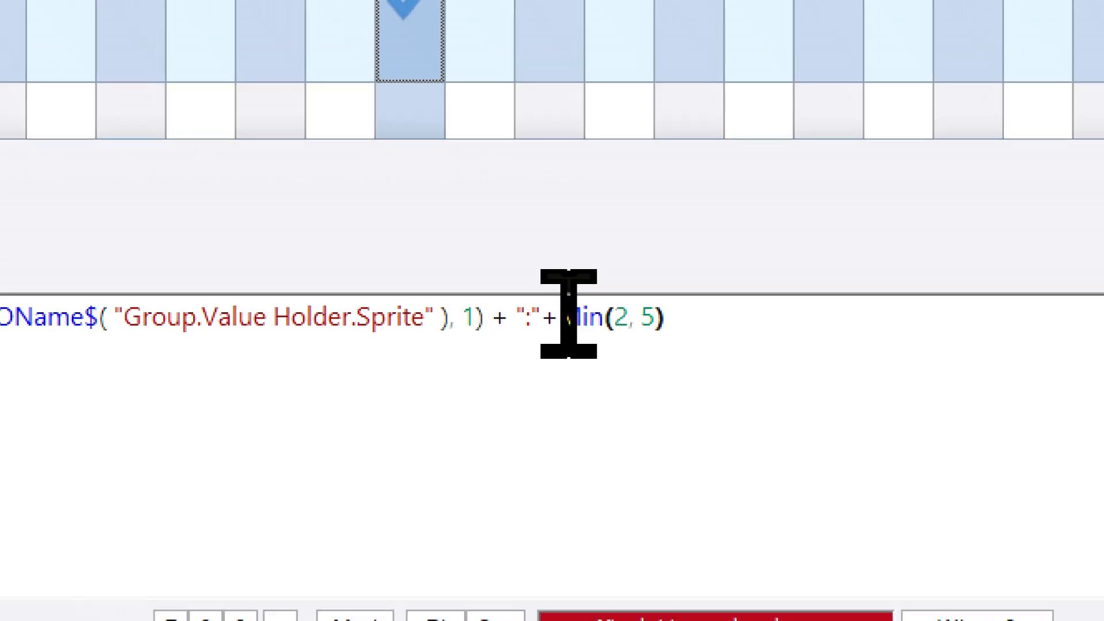
# Convert Min(2, 5) at the end of the expression to a string with the Str$ function
pyautogui.moveTo(760, 224); pyautogui.dragTo(808, 223)
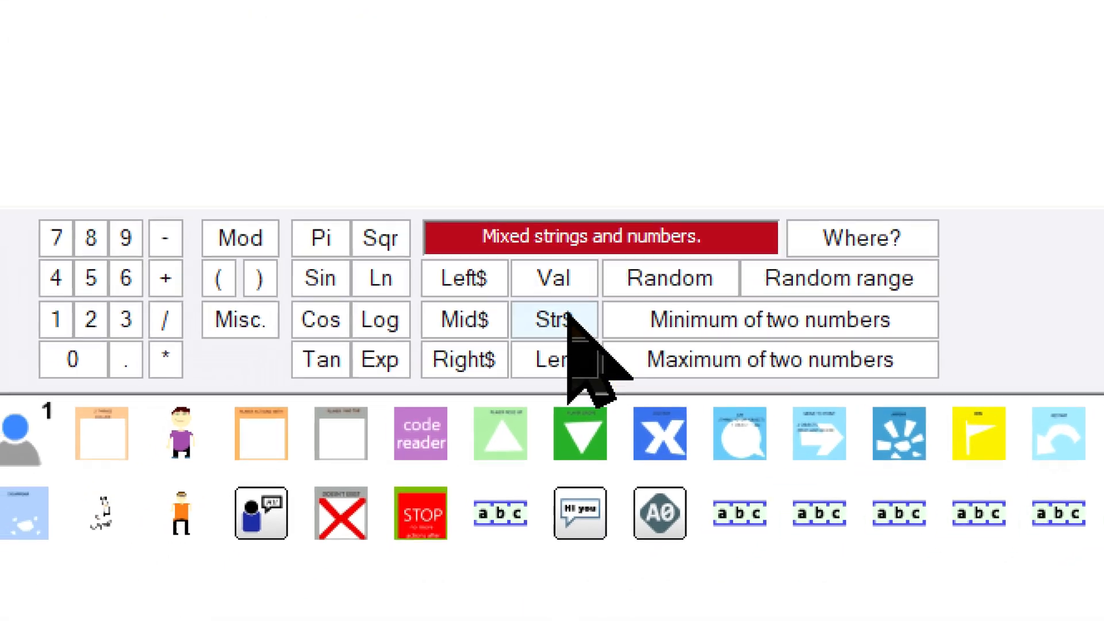
pyautogui.click(566, 322)
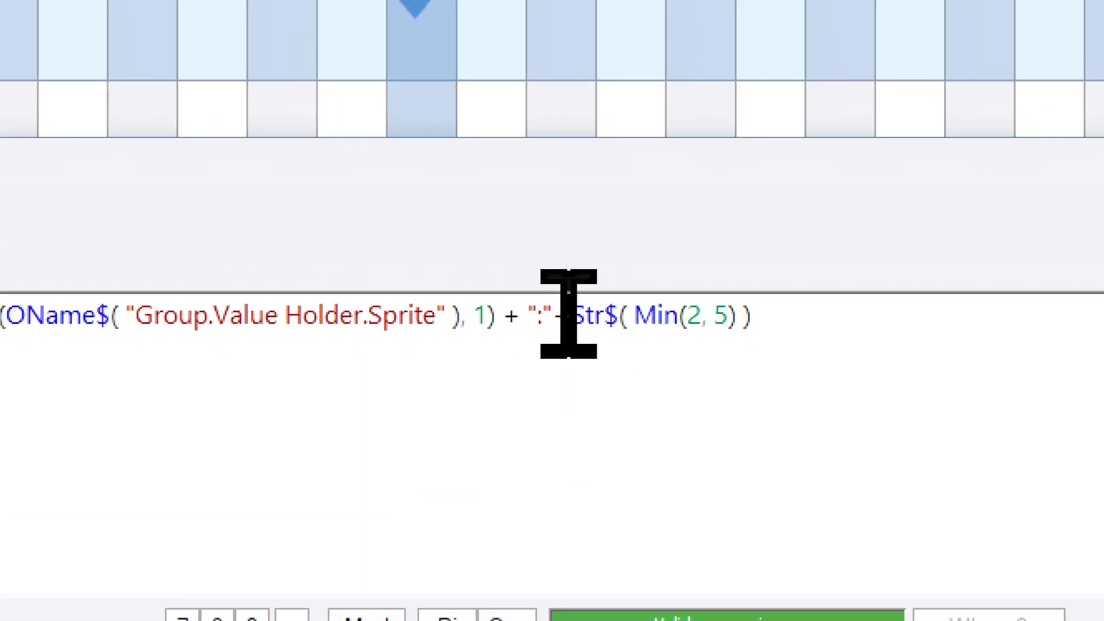
# Replace Str$( Min(2, 5) ) with a middle sub-string extraction from the Thing to say 1 alterable string, first character 1, number of characters 1
pyautogui.moveTo(518, 316); pyautogui.dragTo(797, 318)
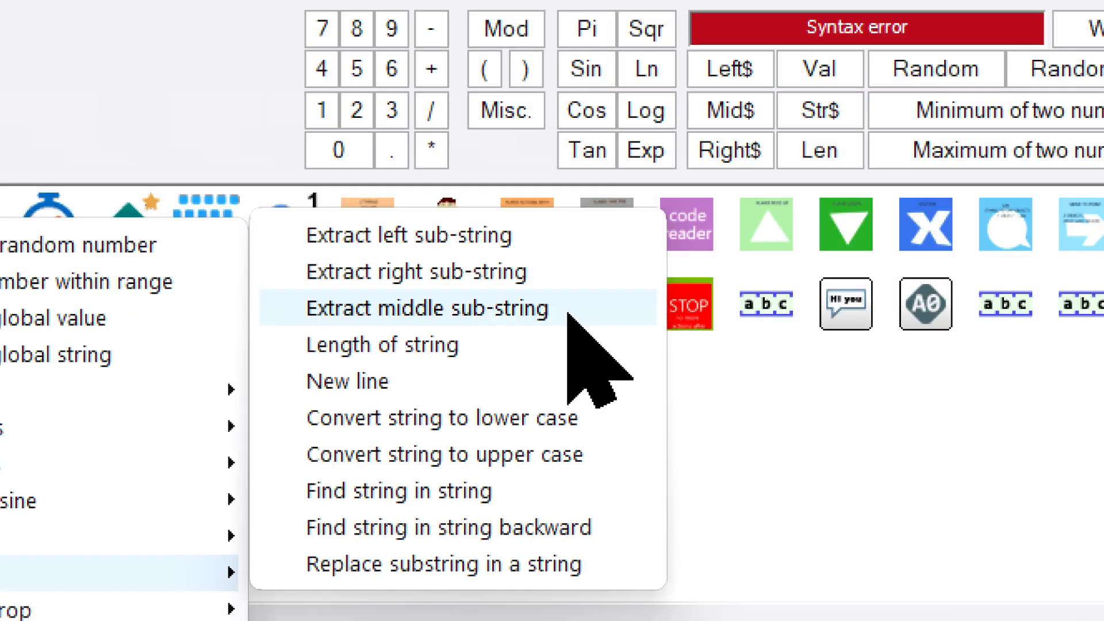
pyautogui.click(570, 305)
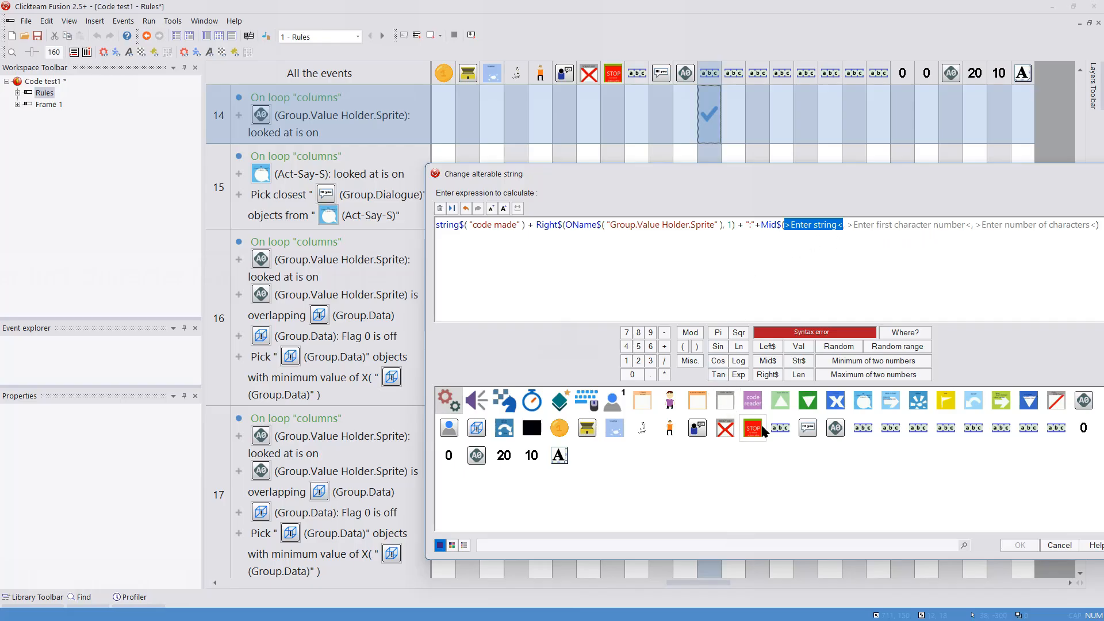
pyautogui.click(781, 428)
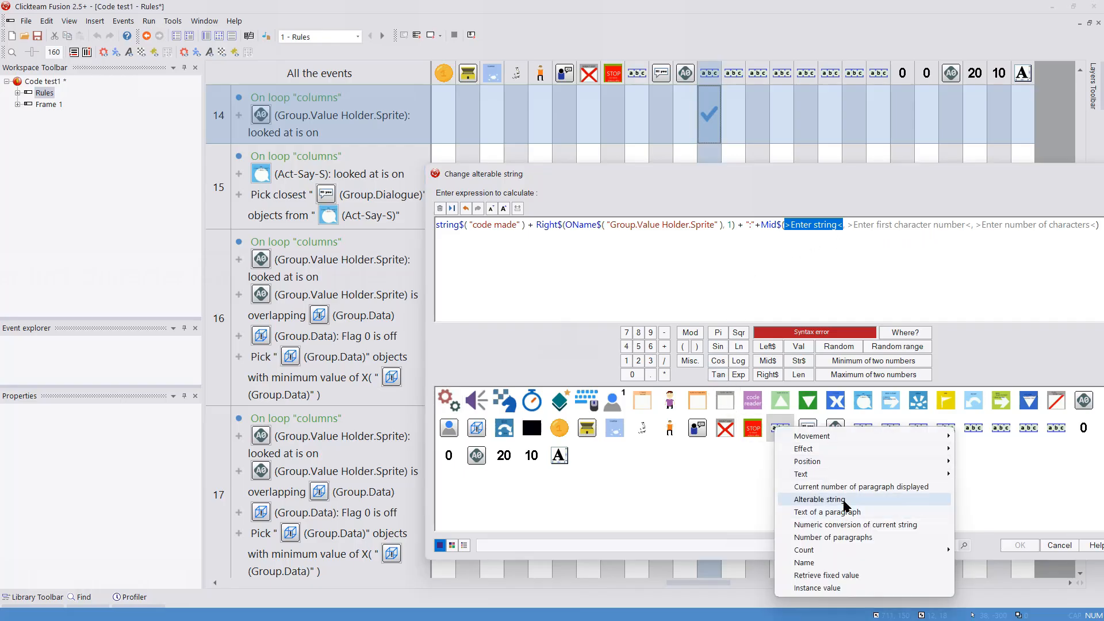
pyautogui.click(846, 499)
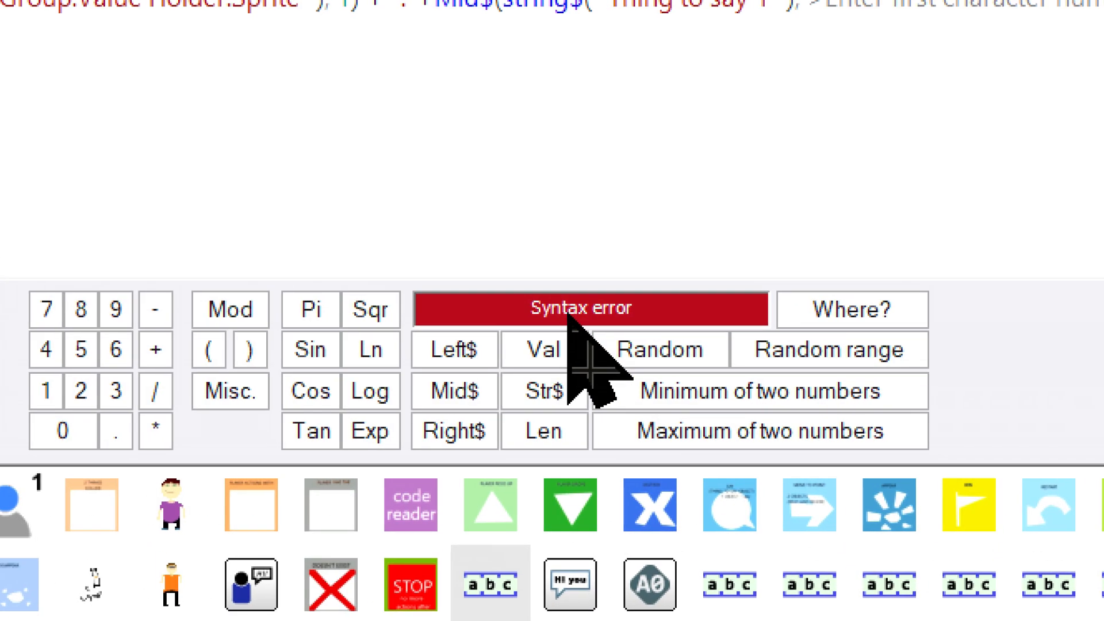
pyautogui.press('Tab')
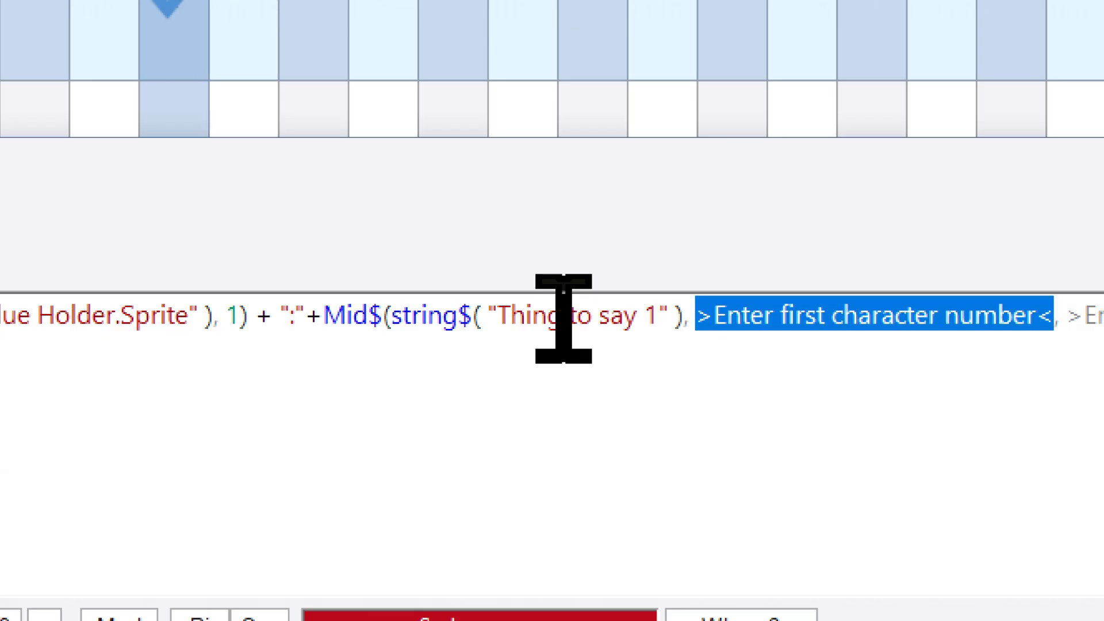
pyautogui.write('1')
pyautogui.press('Tab')
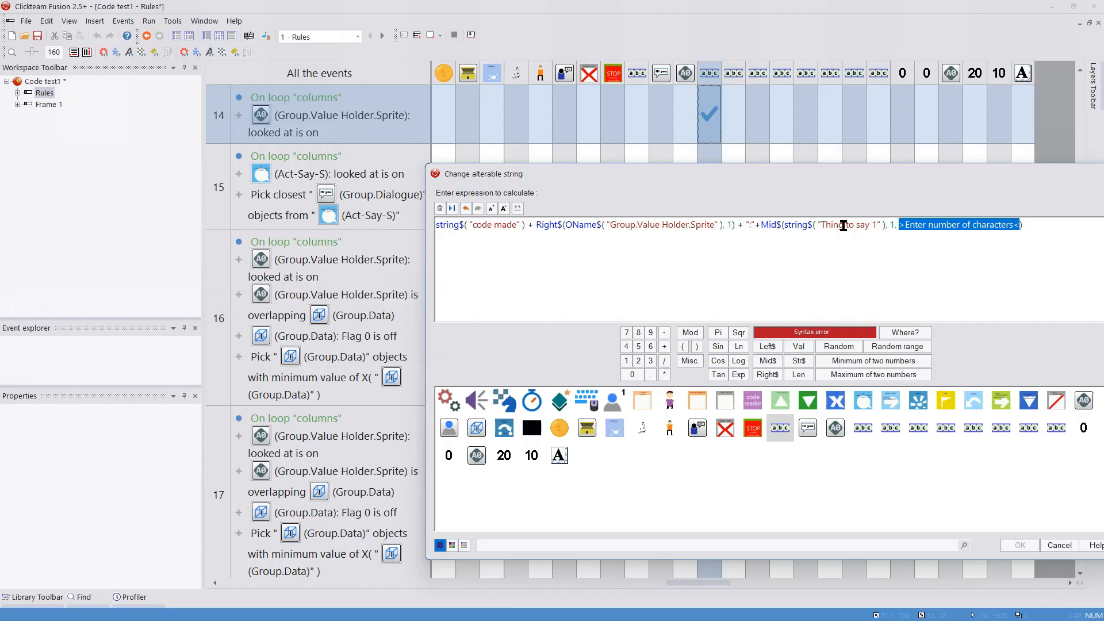
pyautogui.write('1')
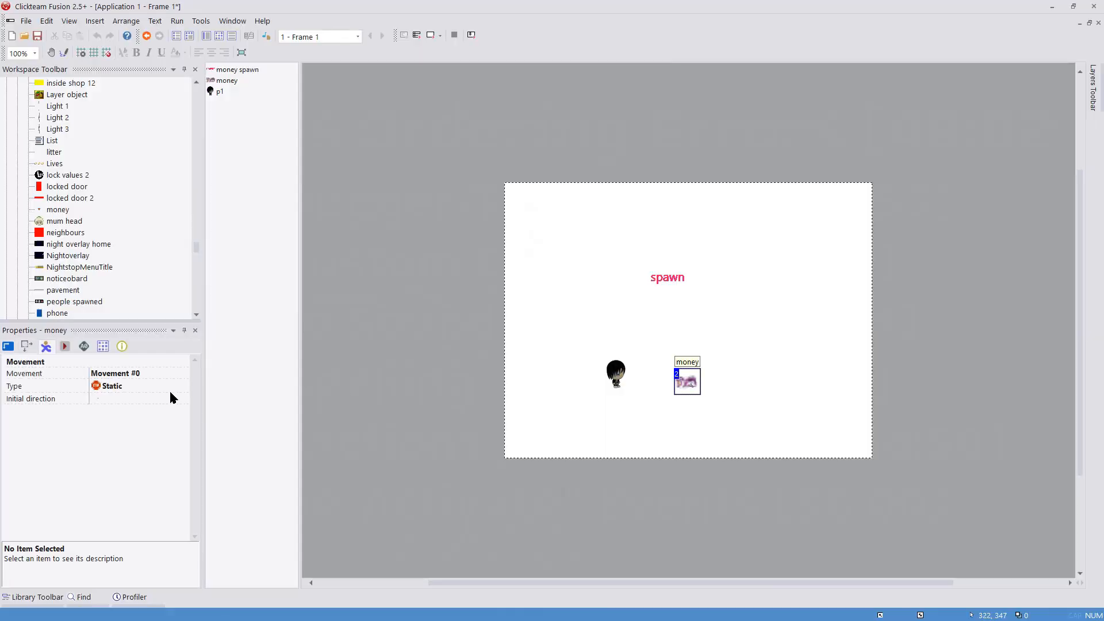
# Check the money object's display options in Frame 1 and test-run Application 1
pyautogui.click(9, 346)
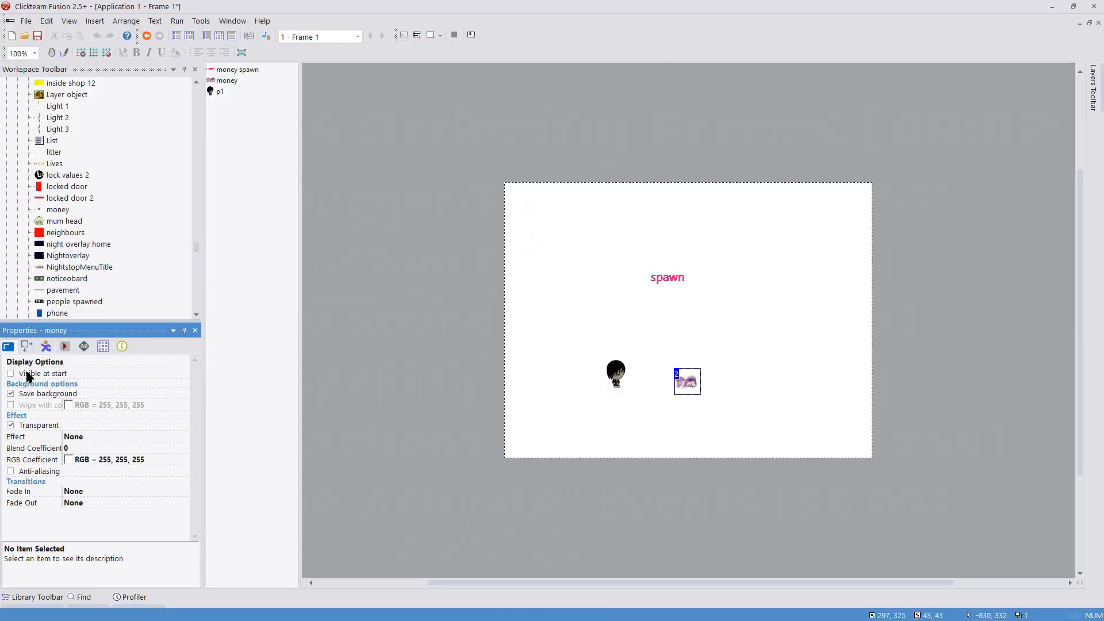
pyautogui.click(613, 251)
pyautogui.click(177, 26)
pyautogui.click(194, 50)
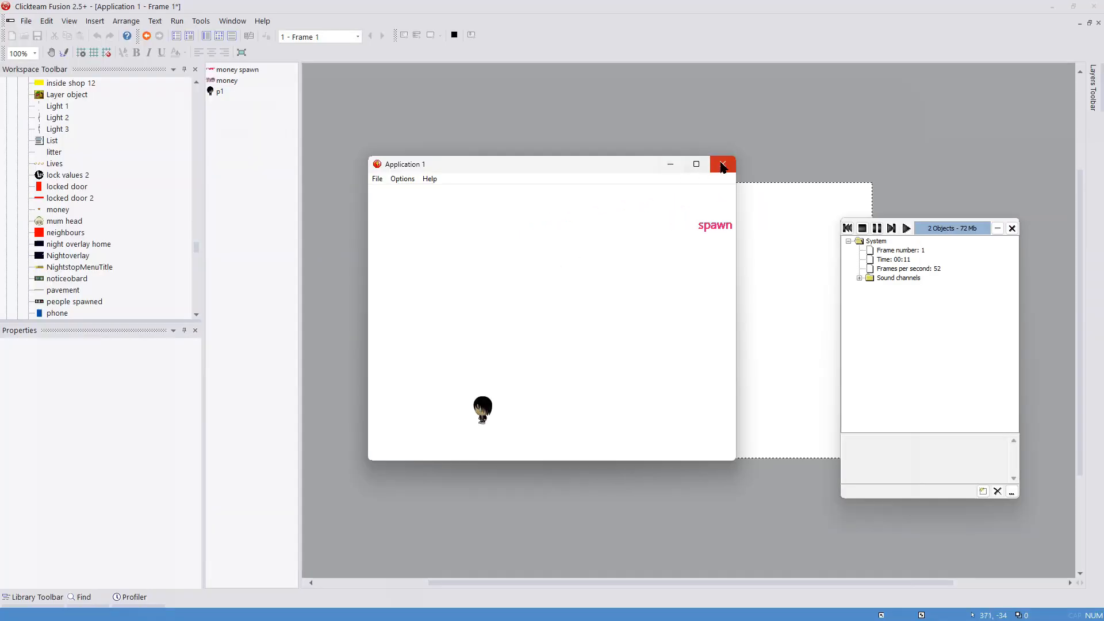
pyautogui.click(884, 104)
# In the event for the collision between p1 and money, move the money Destroy action above the Create action
pyautogui.click(220, 37)
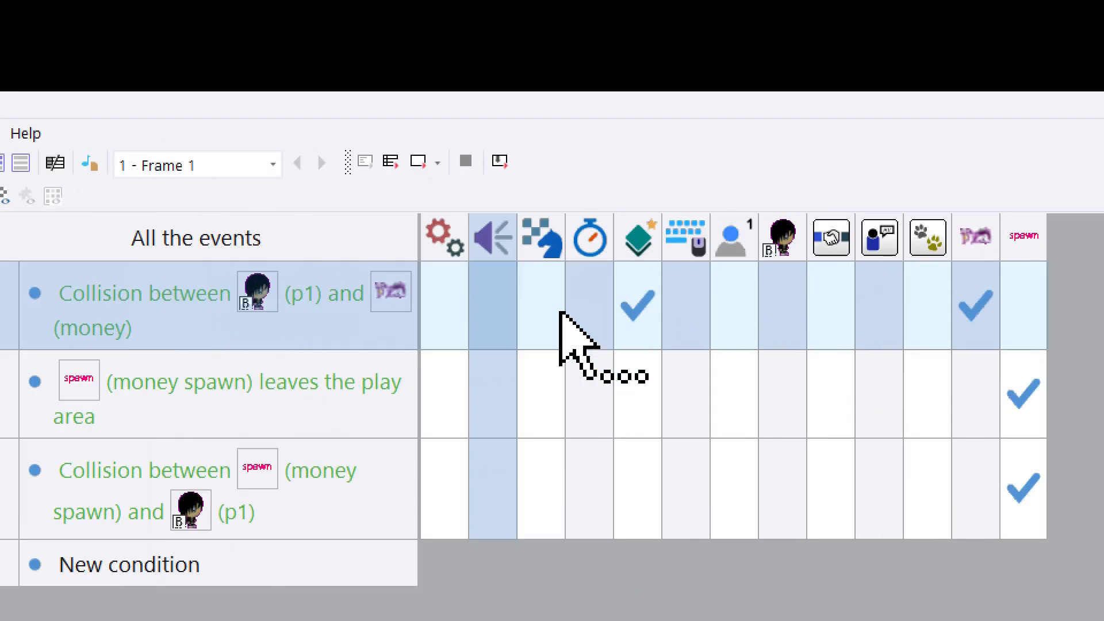
pyautogui.moveTo(582, 372)
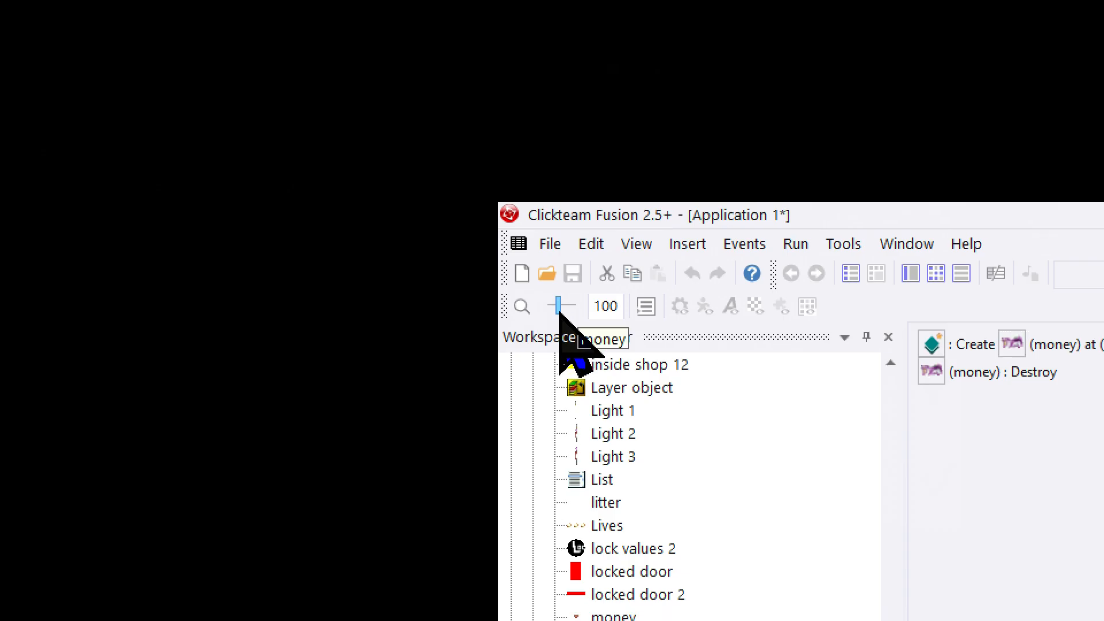
pyautogui.moveTo(559, 309); pyautogui.dragTo(564, 311)
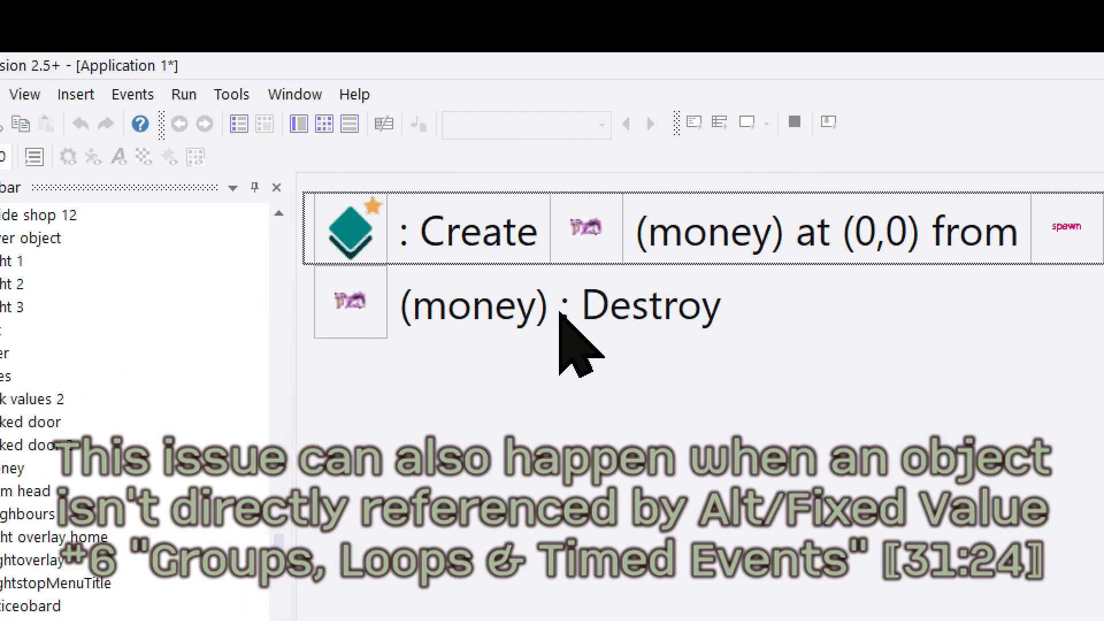
pyautogui.moveTo(514, 317); pyautogui.dragTo(475, 220)
pyautogui.moveTo(561, 313); pyautogui.dragTo(559, 310)
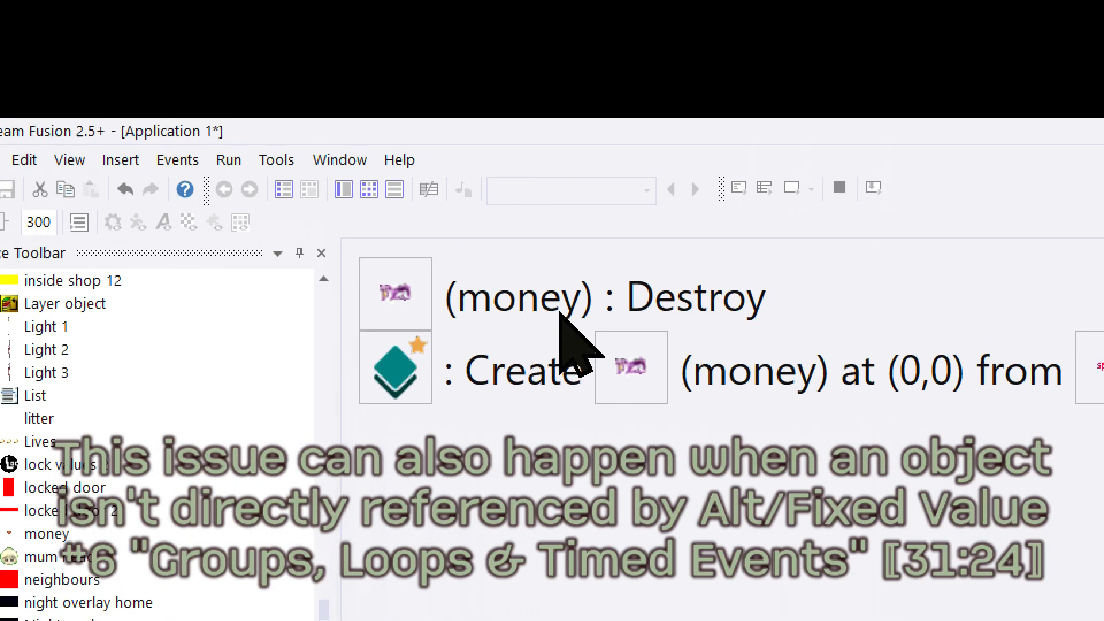
pyautogui.click(566, 277)
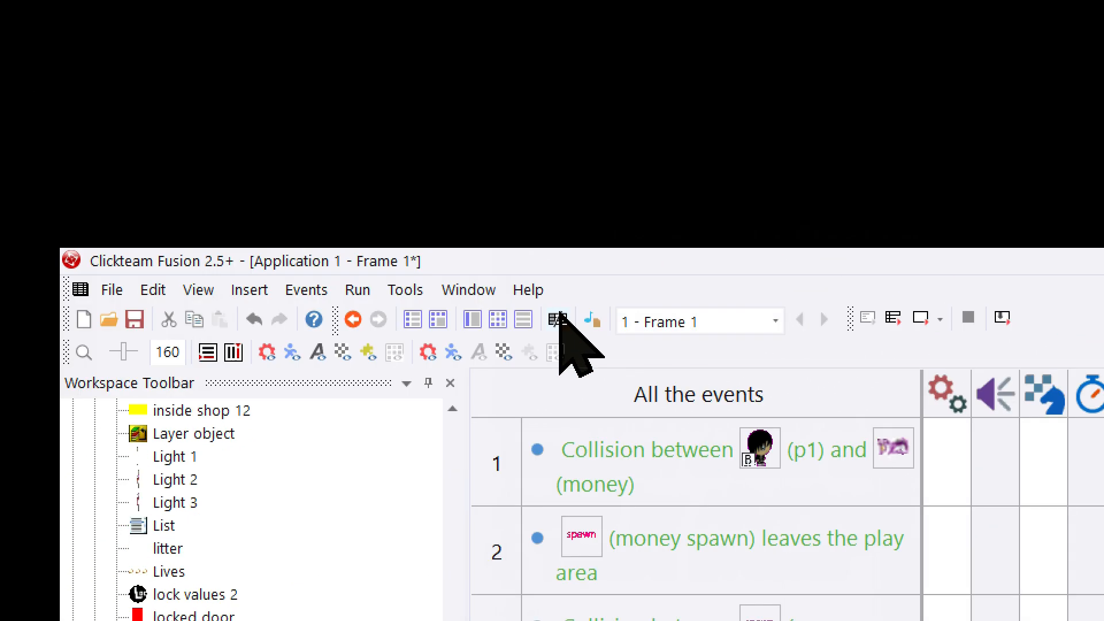
pyautogui.click(560, 317)
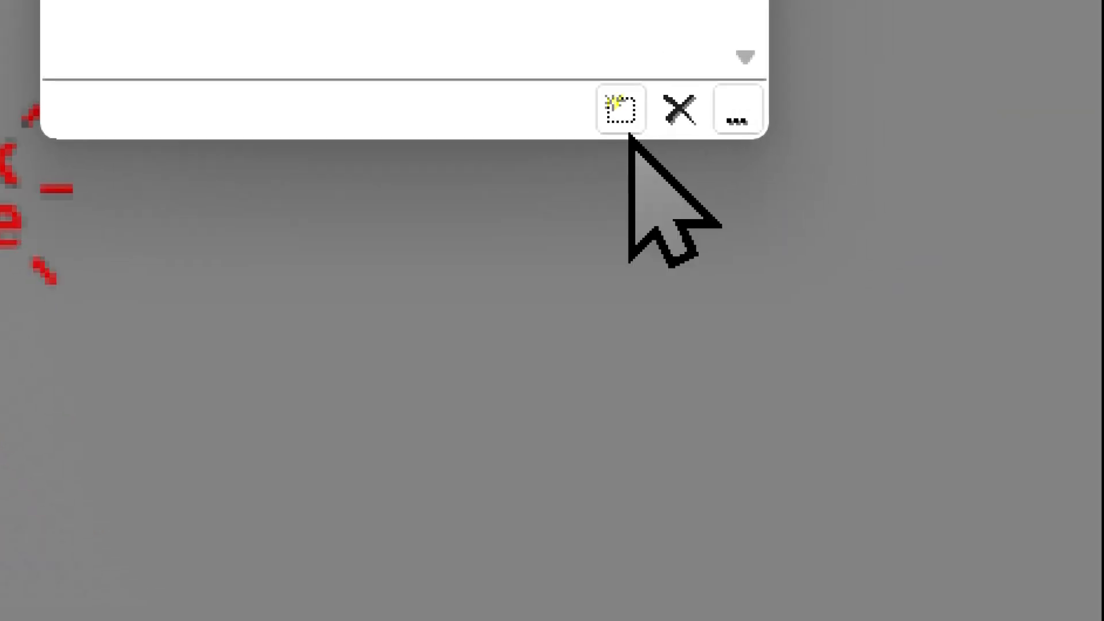
# Add the PlayerMove active object to the debugger of the running game
pyautogui.click(628, 135)
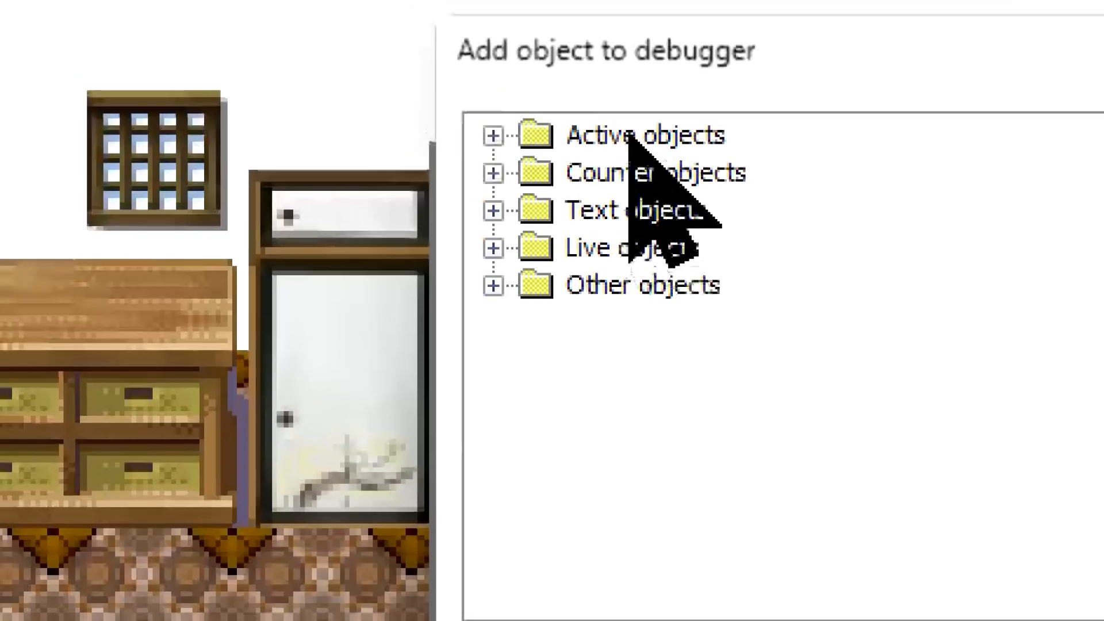
pyautogui.doubleClick(629, 137)
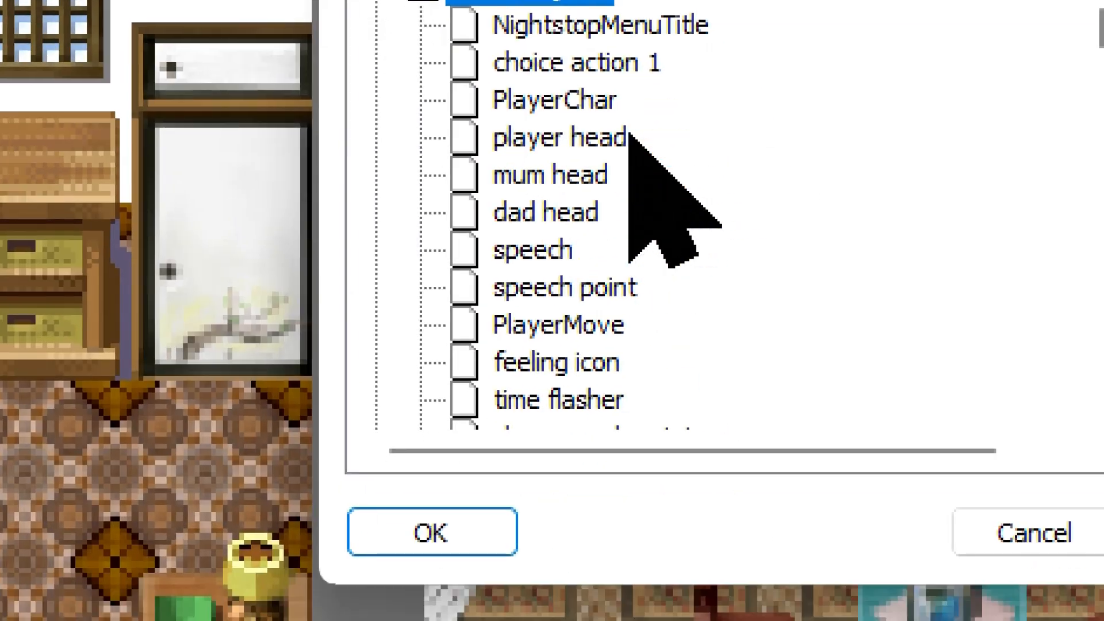
pyautogui.scroll(-3, 630, 137)
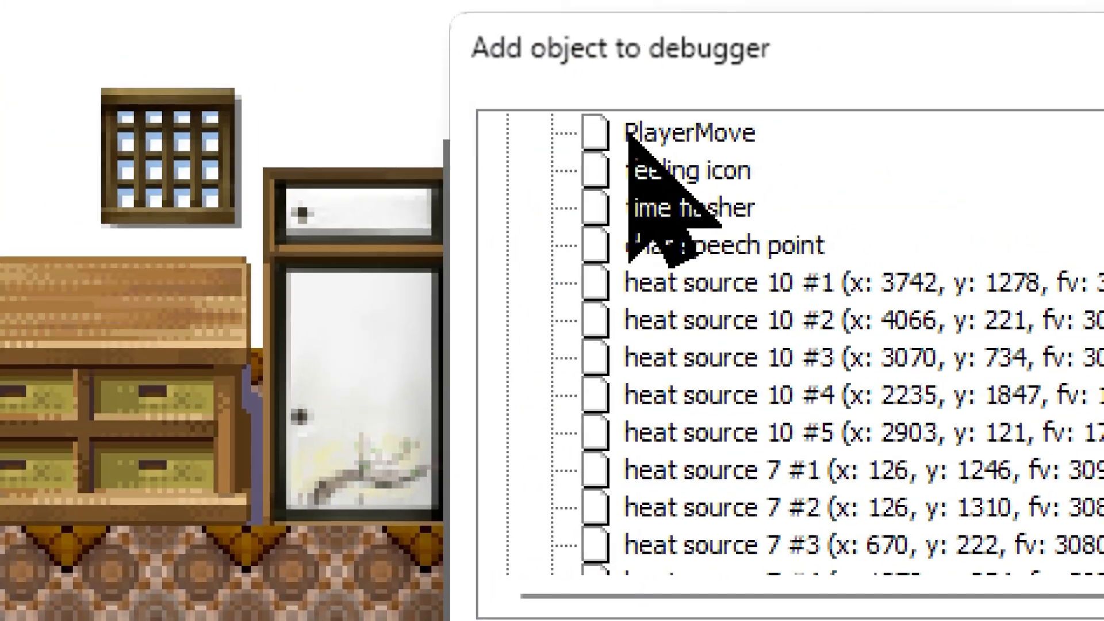
pyautogui.doubleClick(628, 133)
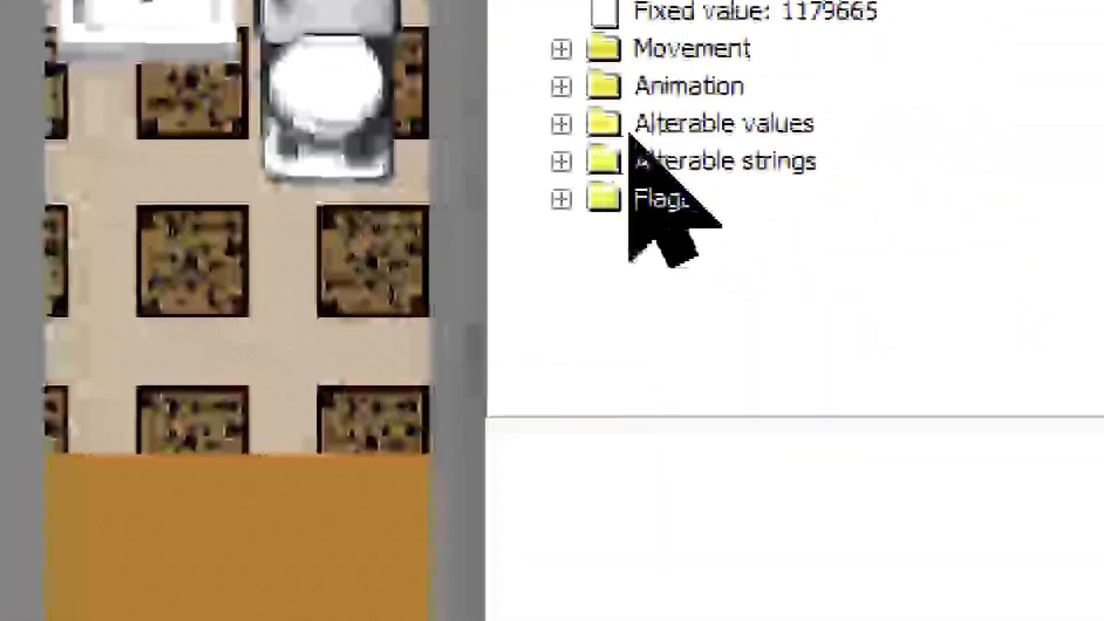
# Expand PlayerMove's alterable values in the debugger and set its money value to 2500
pyautogui.doubleClick(632, 129)
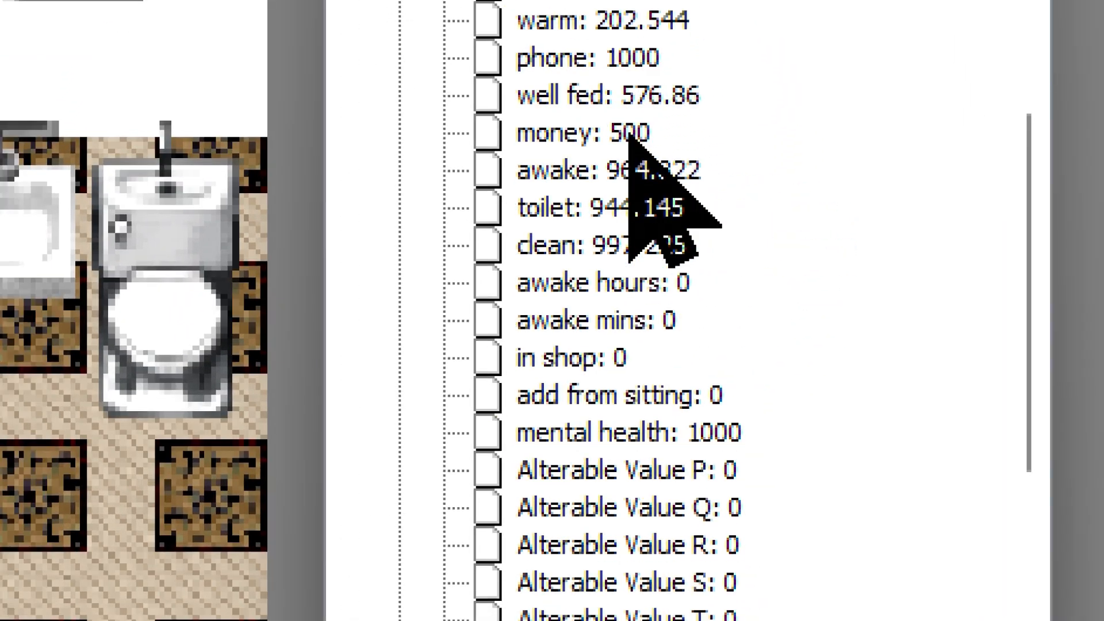
pyautogui.doubleClick(629, 133)
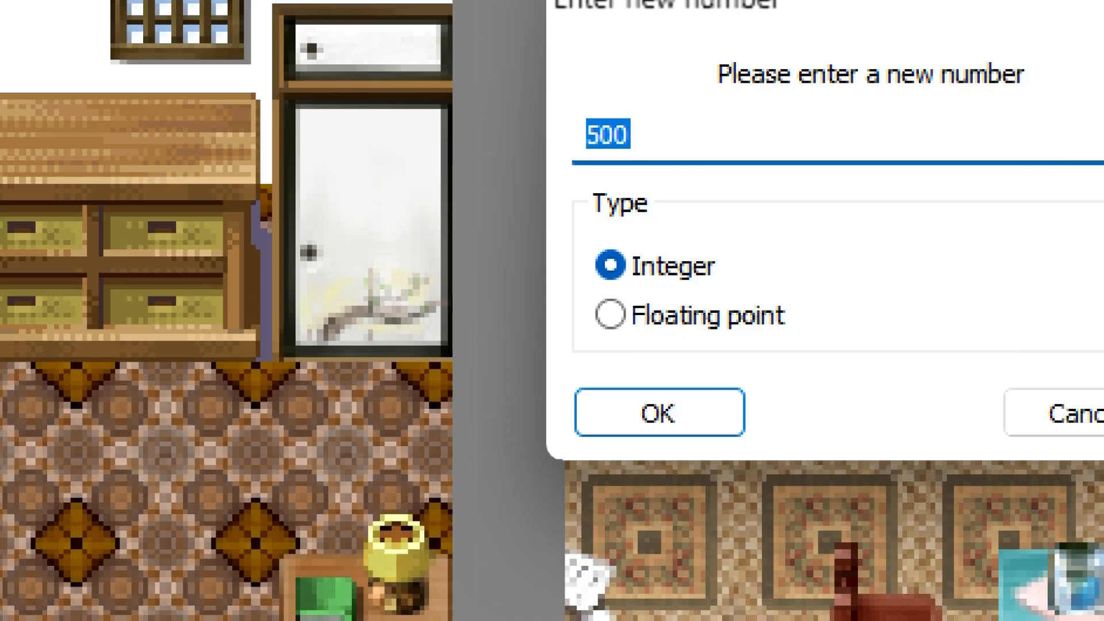
pyautogui.write('2500')
pyautogui.press('BackSpace')
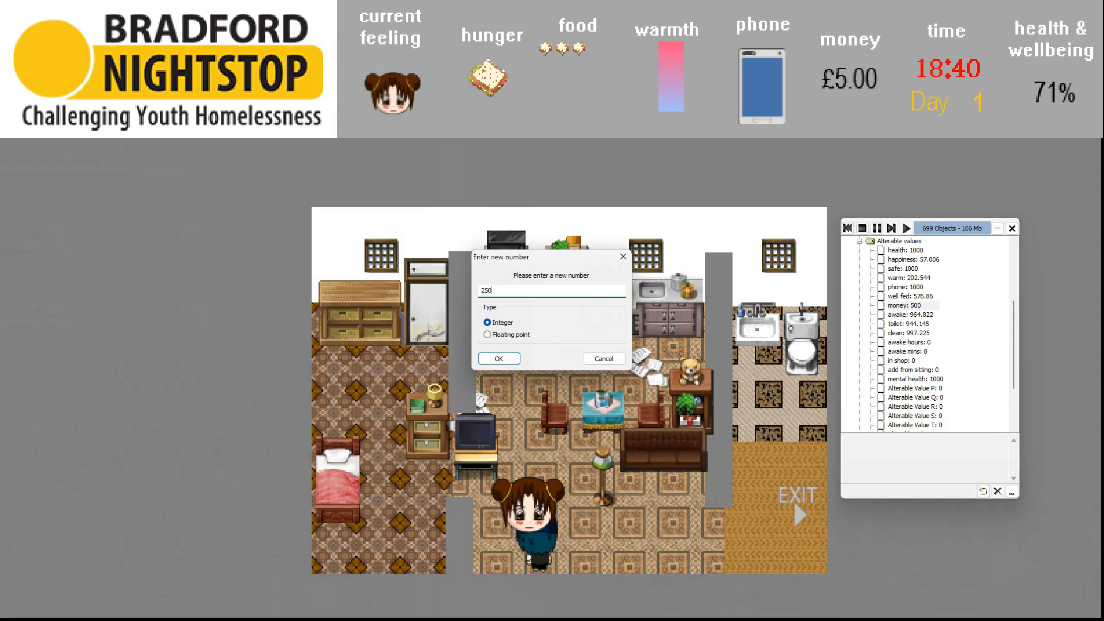
pyautogui.press('Return')
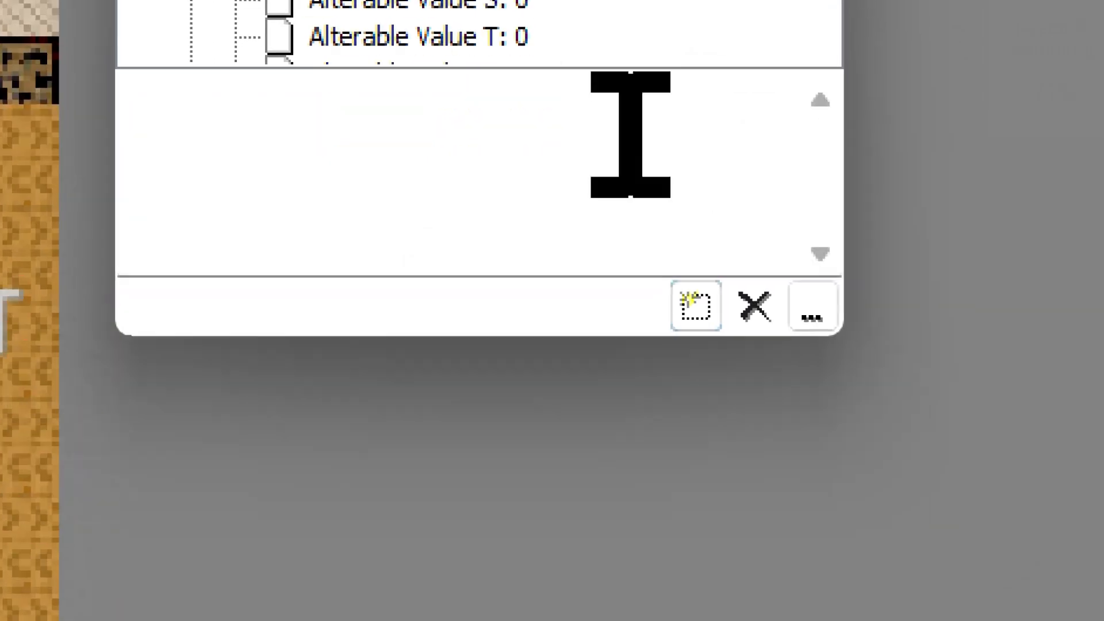
# Add the Lives object to the debugger
pyautogui.click(695, 307)
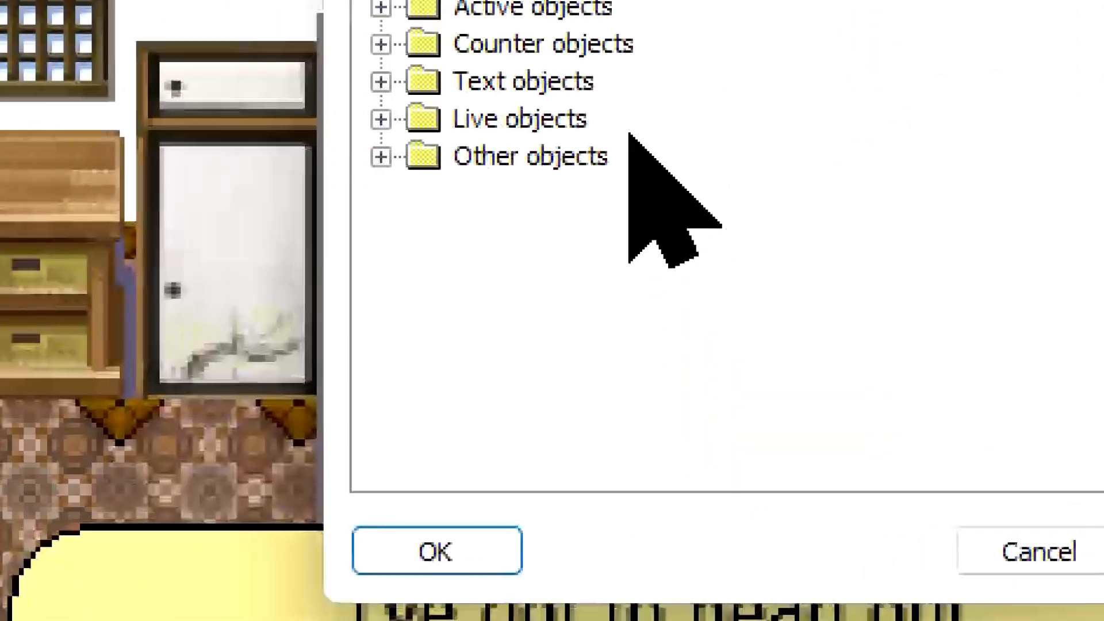
pyautogui.click(566, 128)
pyautogui.doubleClick(566, 128)
pyautogui.click(549, 99)
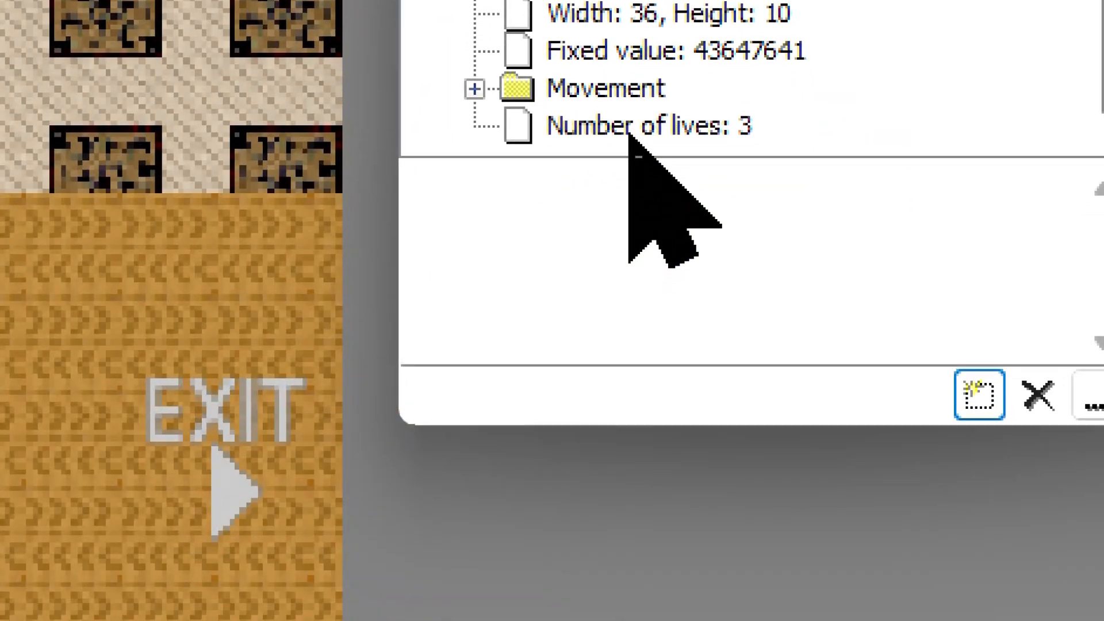
# Set the Lives object's number of lives to 6 in the debugger
pyautogui.doubleClick(698, 377)
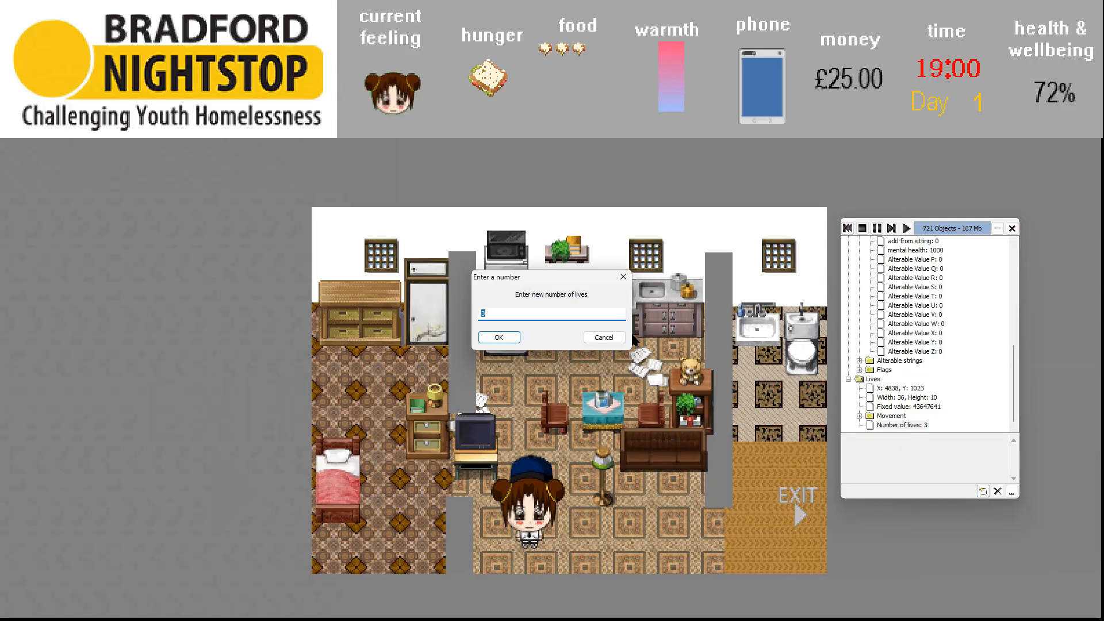
pyautogui.write('6')
pyautogui.press('Return')
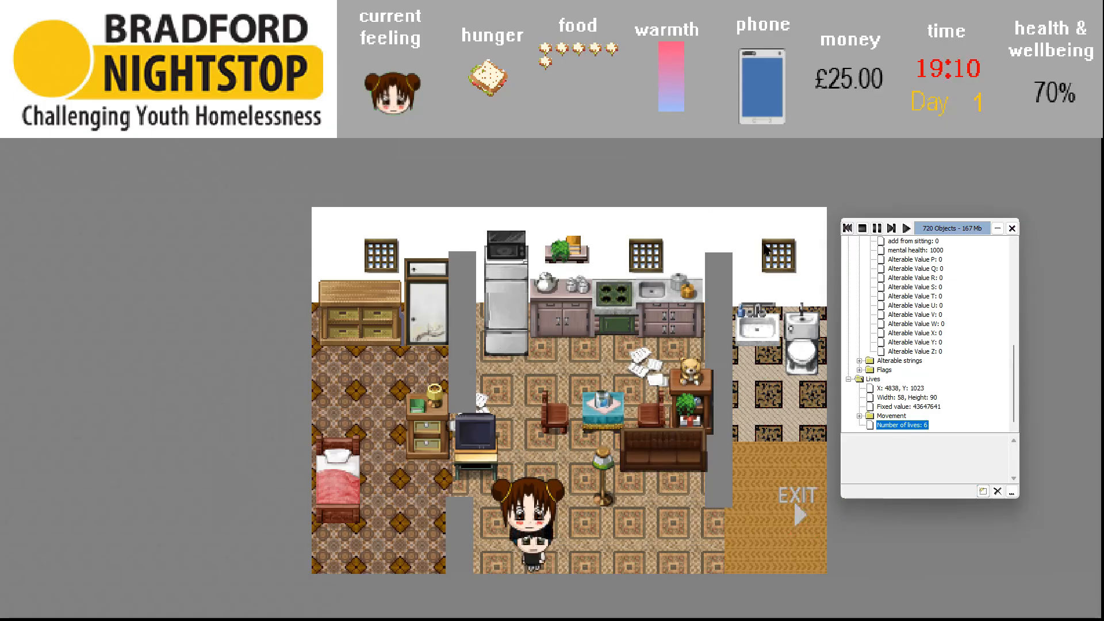
pyautogui.click(633, 534)
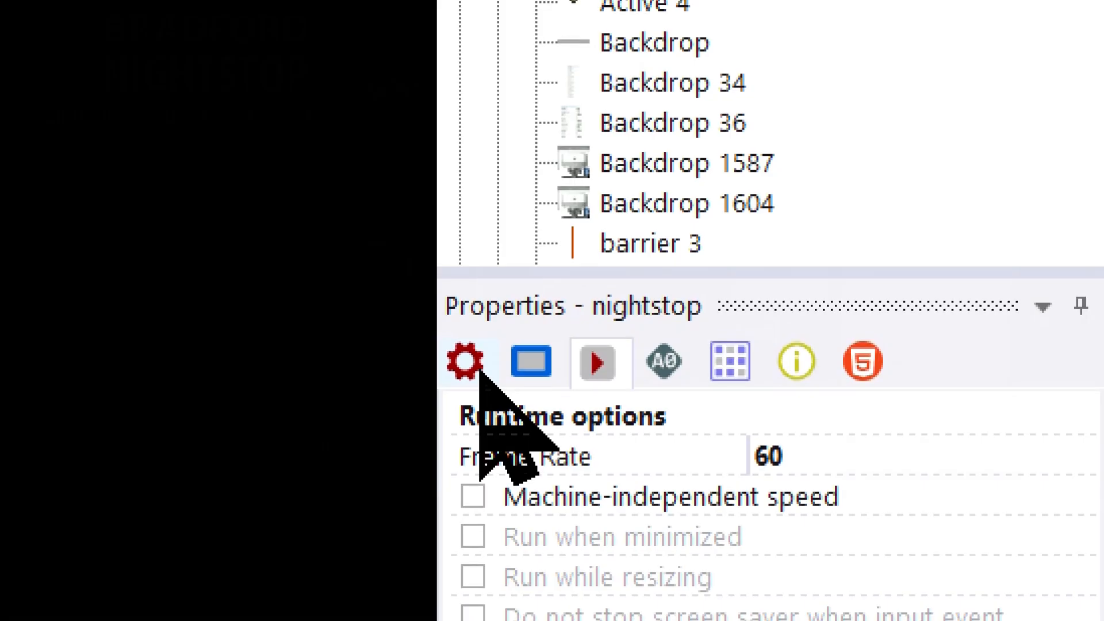
# Enable profiling in the nightstop application's settings
pyautogui.click(465, 362)
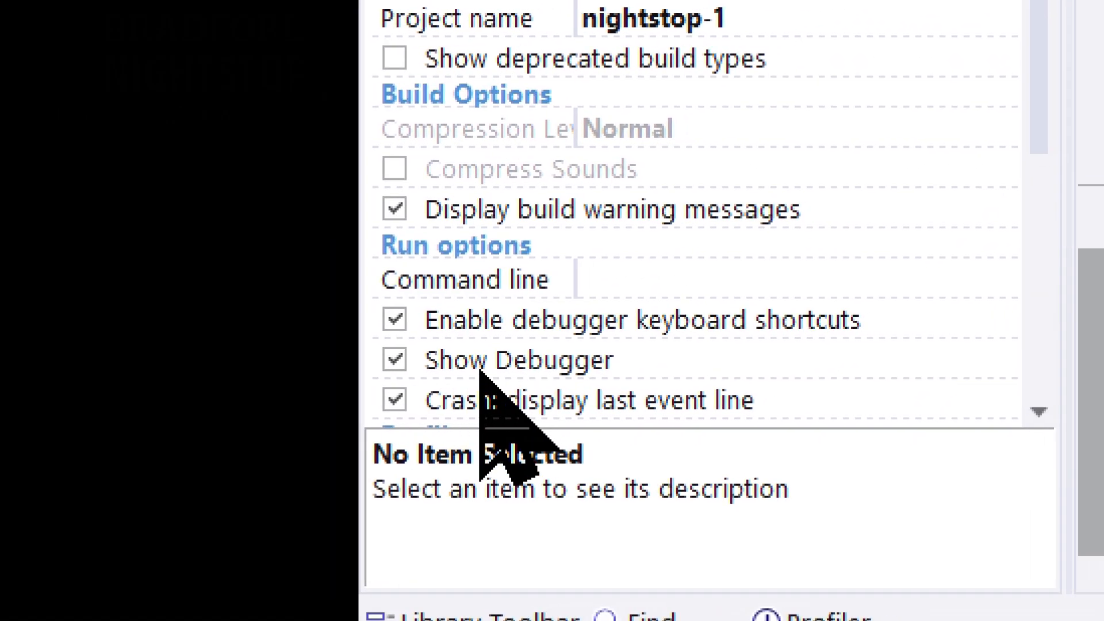
pyautogui.scroll(-3, 481, 371)
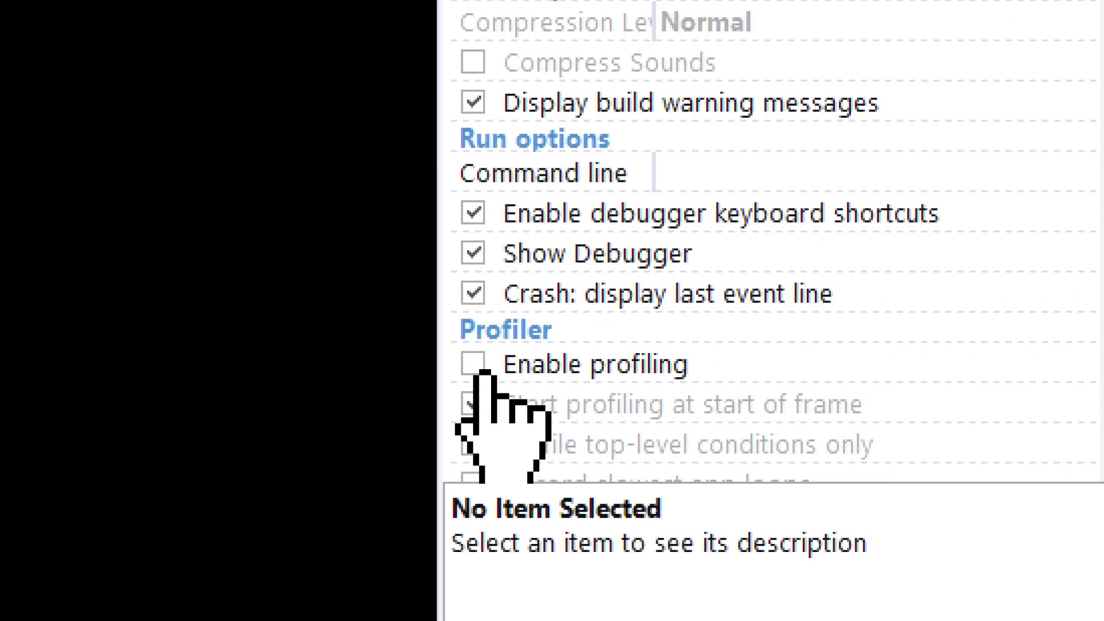
pyautogui.click(483, 368)
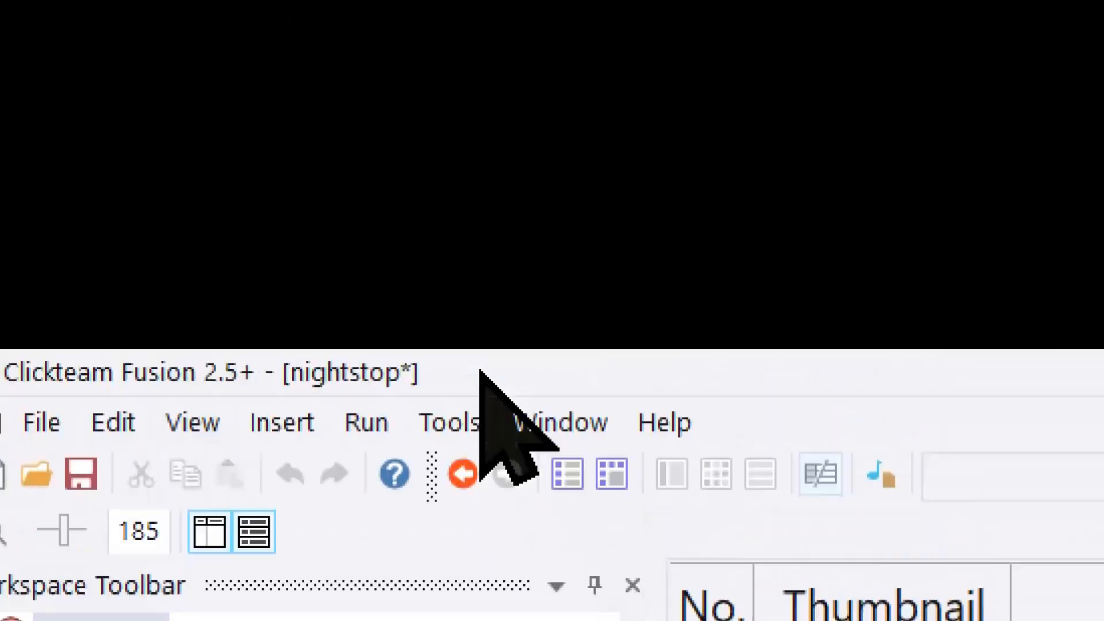
# Run the nightstop application with profiling and open the Profiler results
pyautogui.click(475, 382)
pyautogui.click(492, 393)
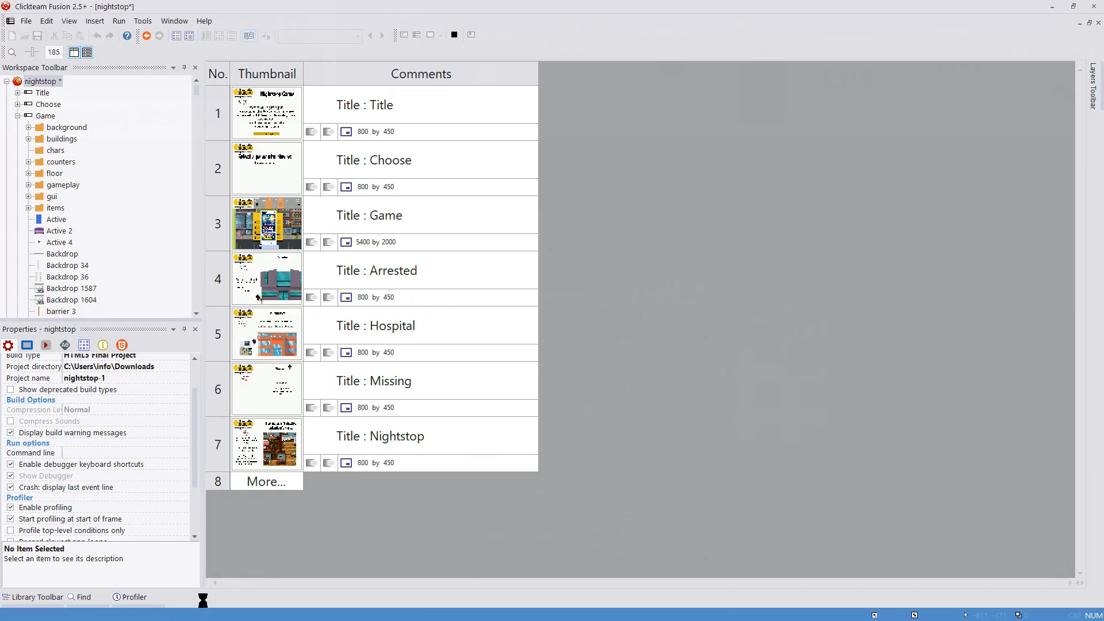
pyautogui.click(151, 599)
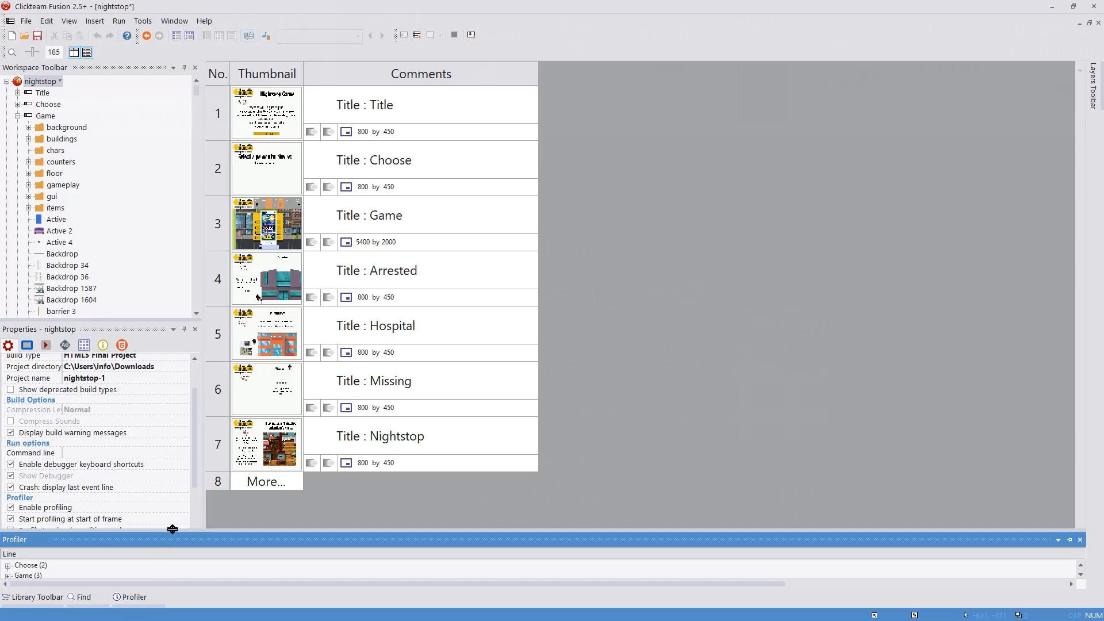
# Enlarge the Profiler results, expand the Game frame's entries and examine their total times
pyautogui.moveTo(256, 333); pyautogui.dragTo(296, 223)
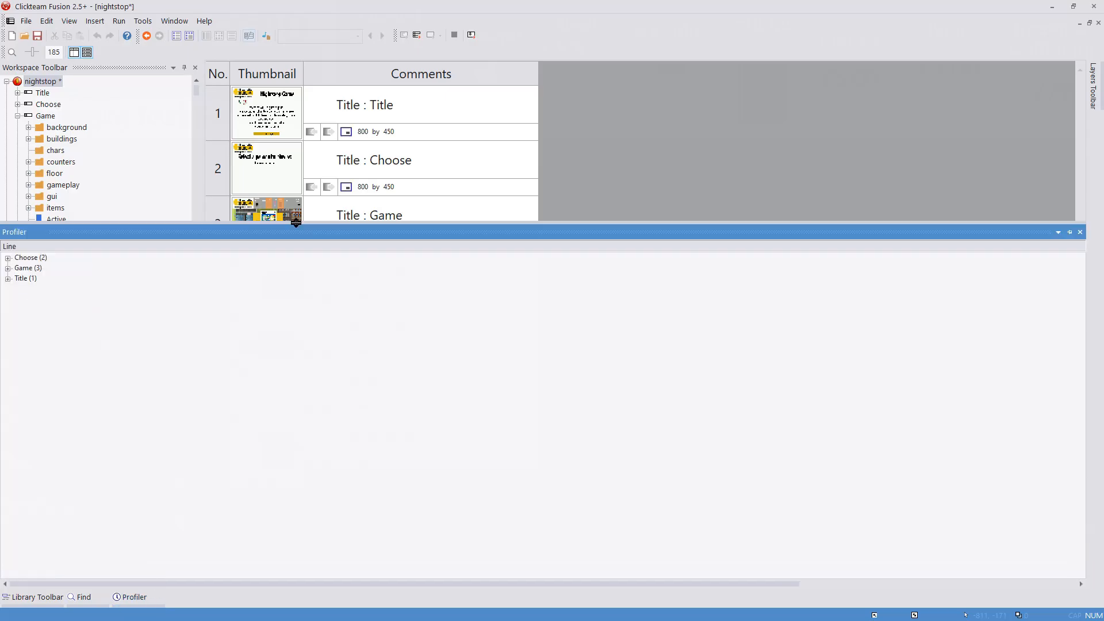
pyautogui.click(34, 270)
pyautogui.doubleClick(15, 271)
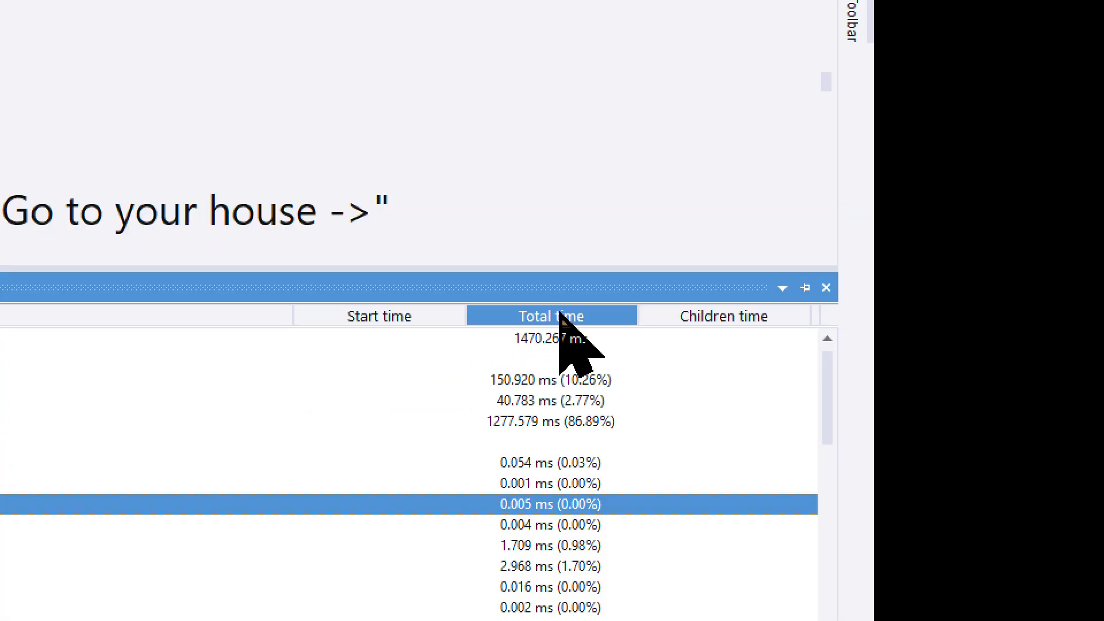
pyautogui.click(559, 315)
pyautogui.scroll(8, 560, 313)
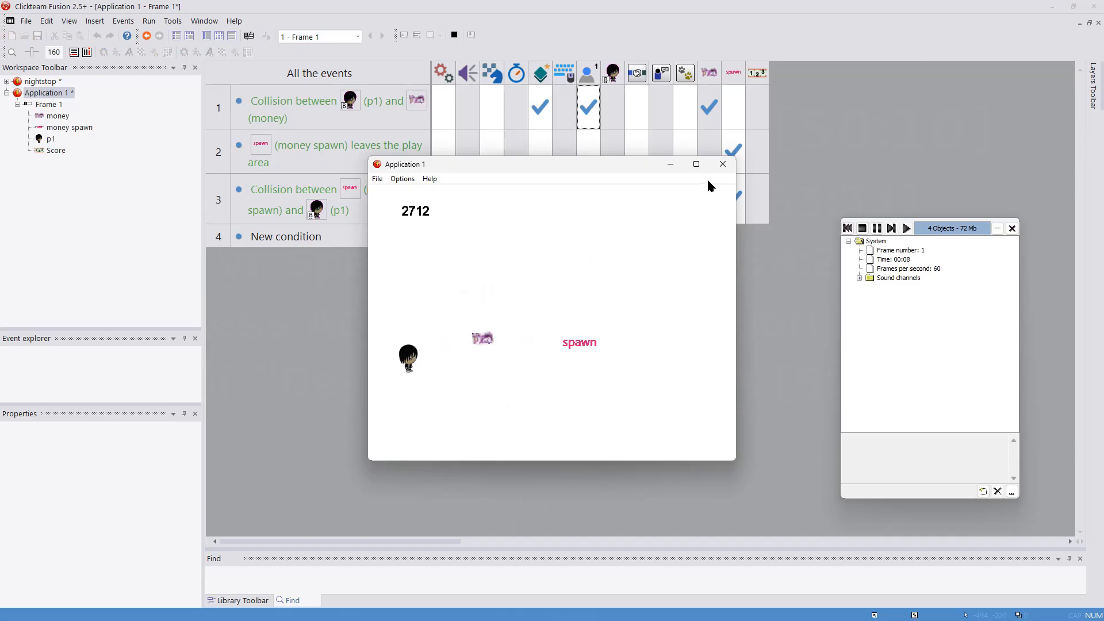
# Close the running test, run Application 1 again and steer p1 into the money object
pyautogui.click(722, 164)
pyautogui.press('F8')
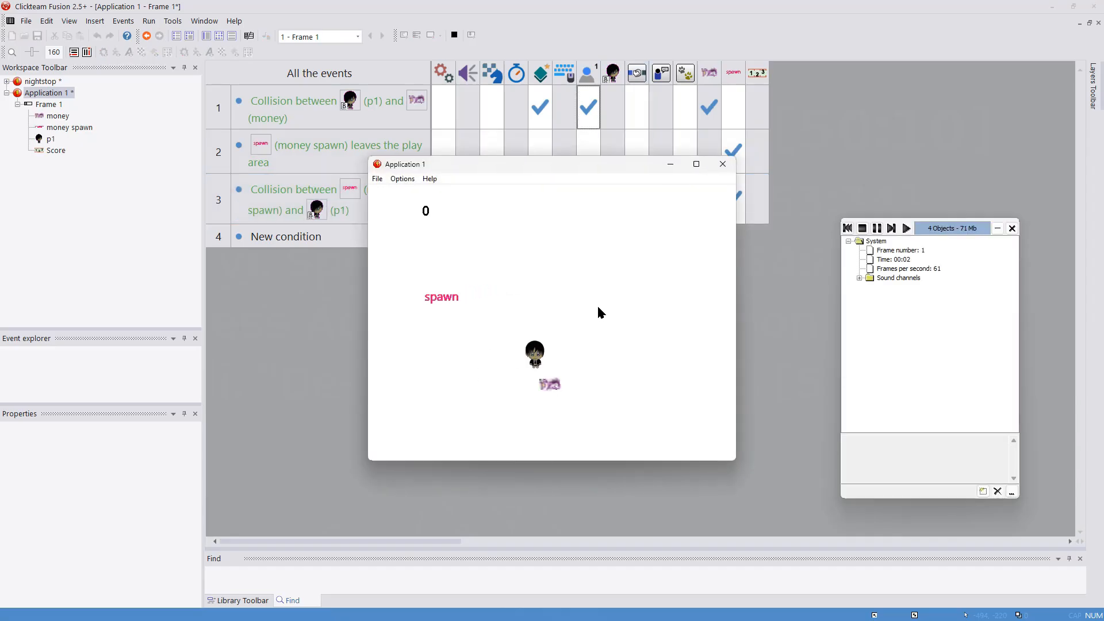
pyautogui.press('Left')
pyautogui.press('Up')
pyautogui.press('Up')
pyautogui.press('Left')
pyautogui.press('Down')
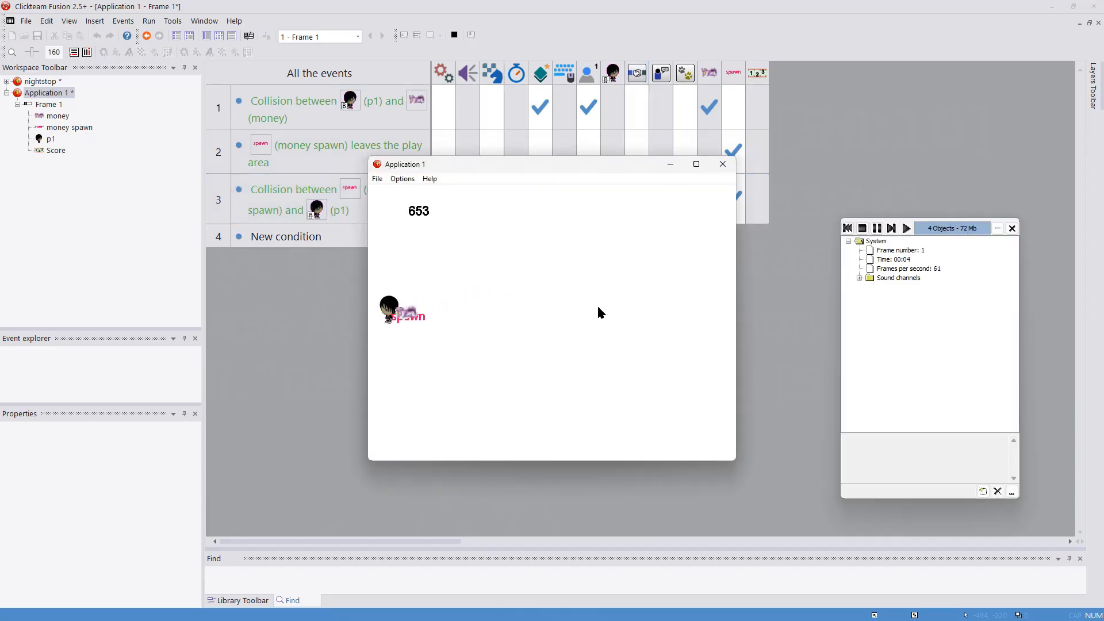
pyautogui.press('Right')
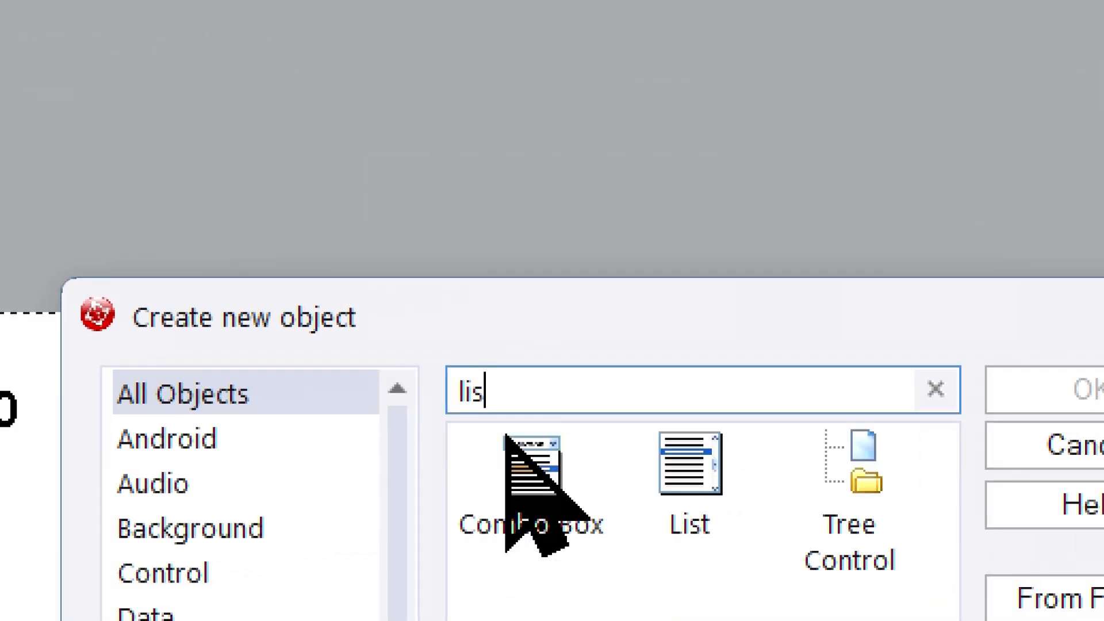
# Insert a List object into the frame and enable its Hide on start option
pyautogui.write('t')
pyautogui.doubleClick(668, 449)
pyautogui.click(761, 210)
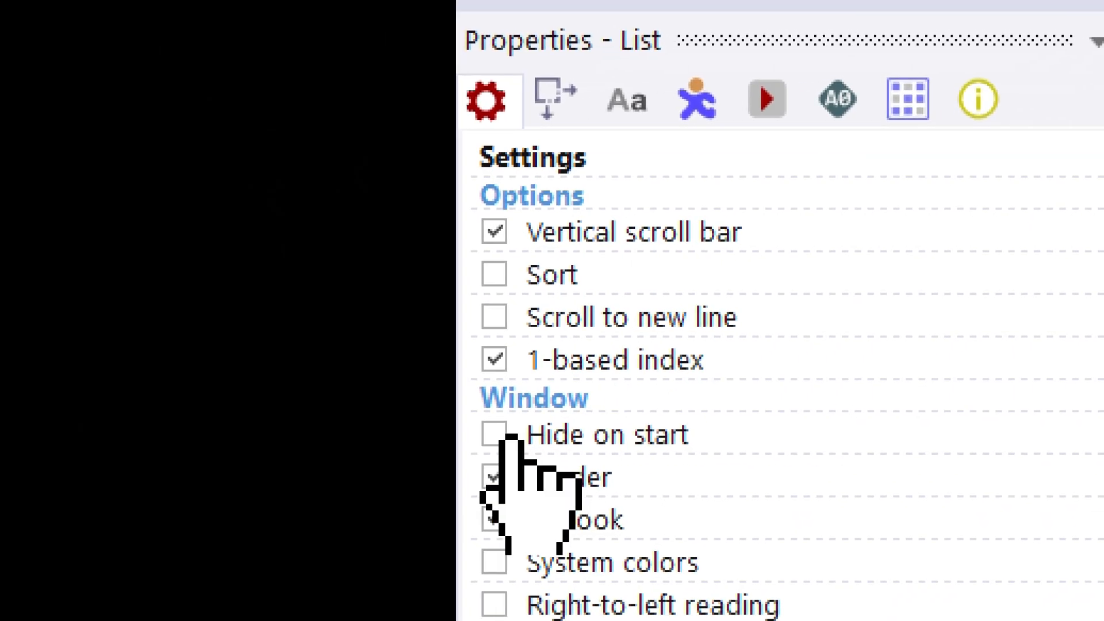
pyautogui.click(14, 445)
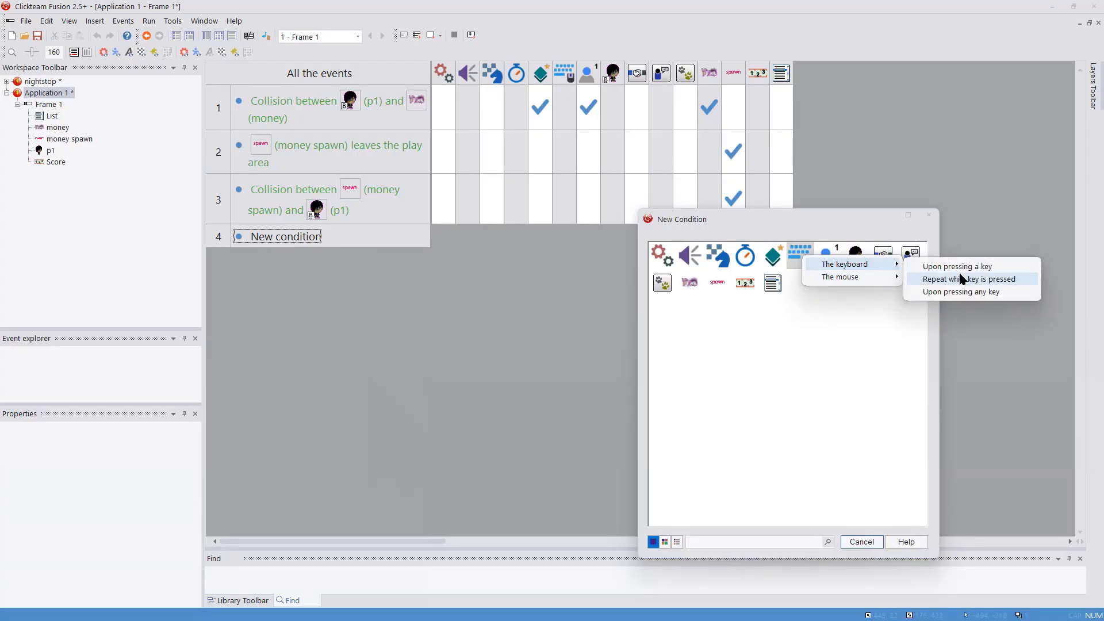
# Add an "Upon pressing D" keyboard event that makes the List object reappear
pyautogui.click(963, 270)
pyautogui.press('d')
pyautogui.click(783, 237)
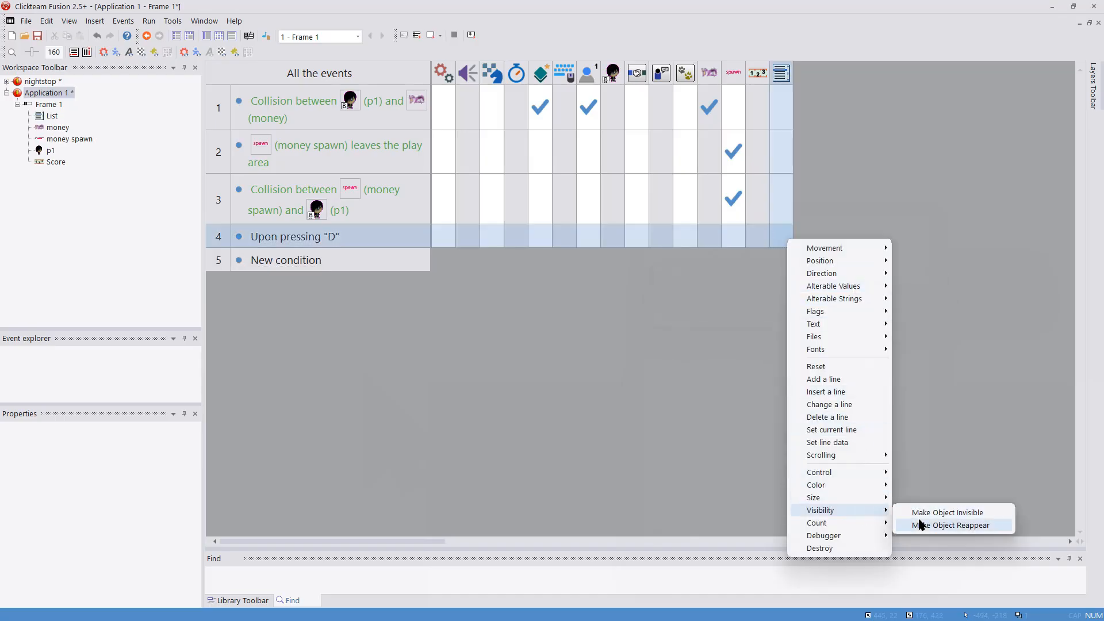
pyautogui.click(920, 525)
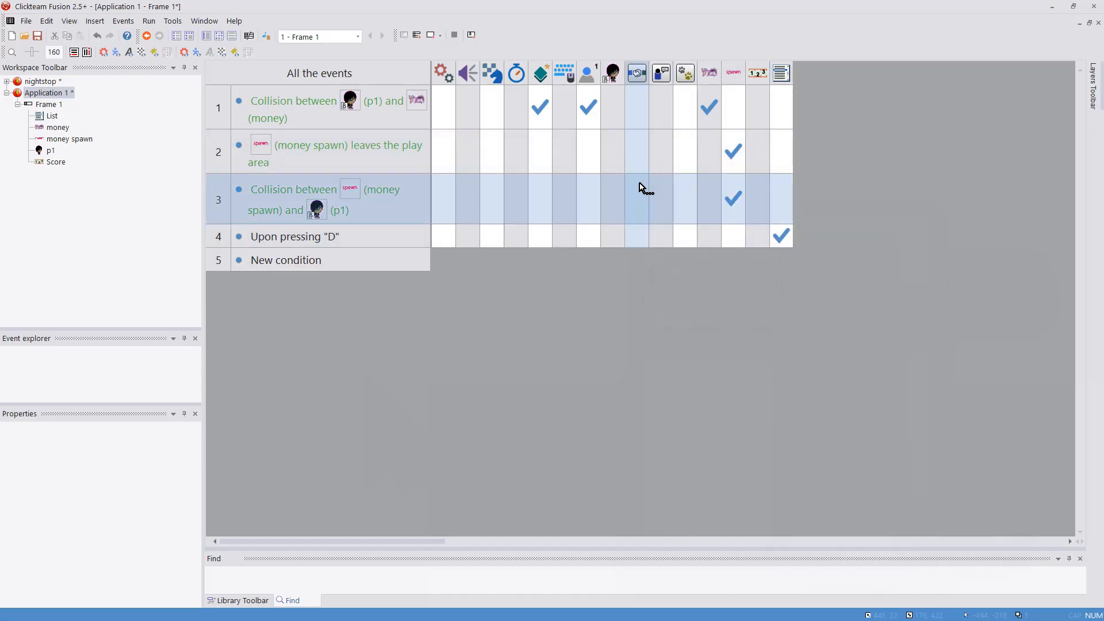
# In the collision event between p1 and money, add the line "p1 gets money" to the List object
pyautogui.click(783, 108)
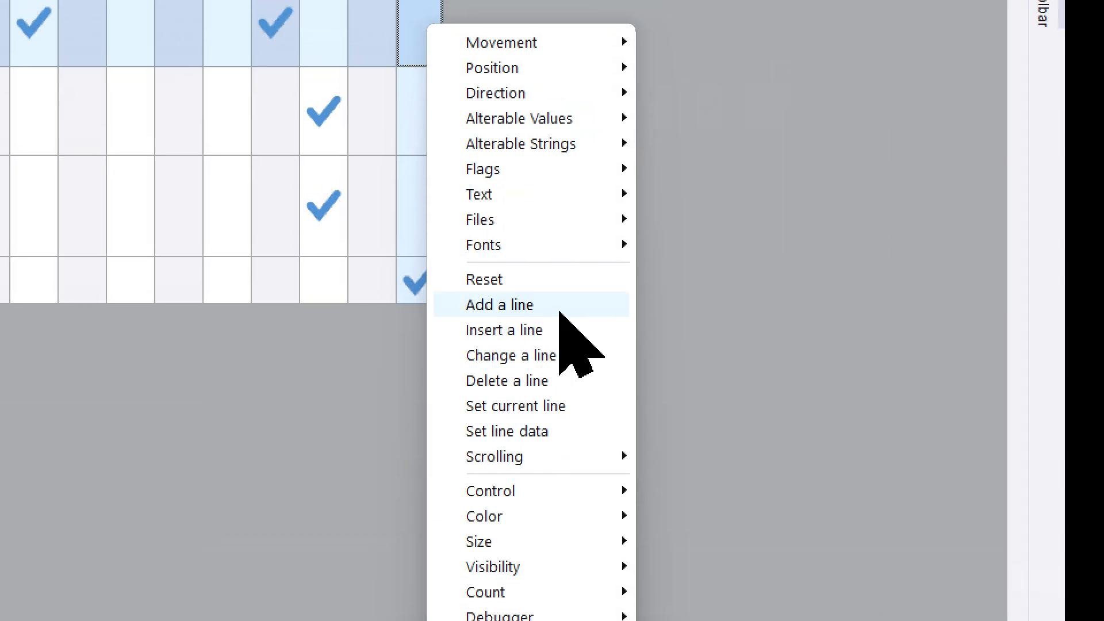
pyautogui.click(561, 312)
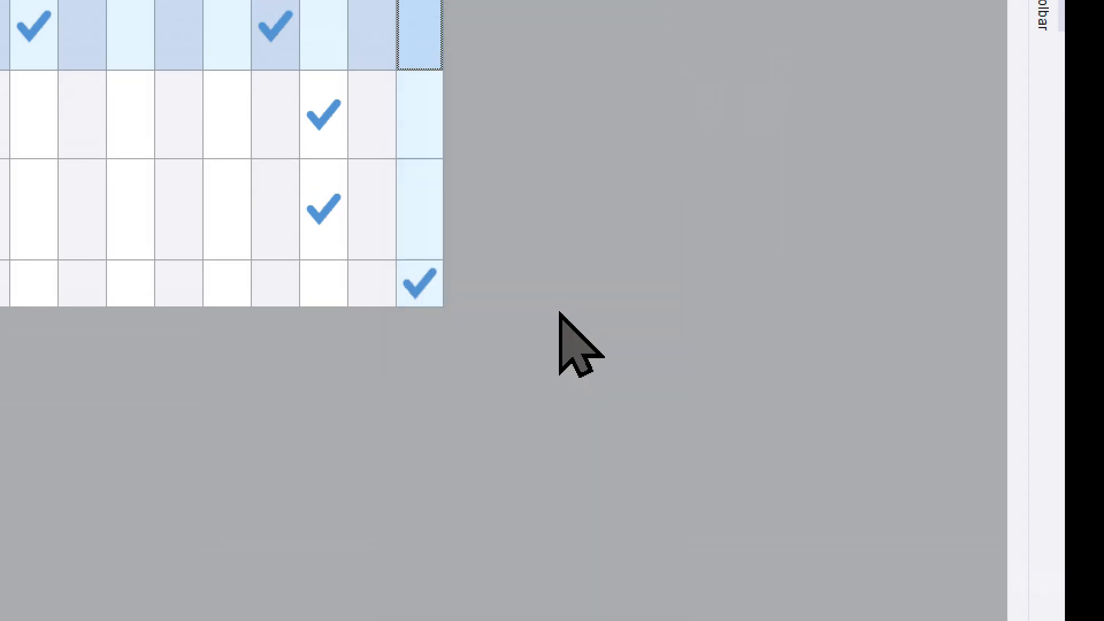
pyautogui.write('p1 gets money')
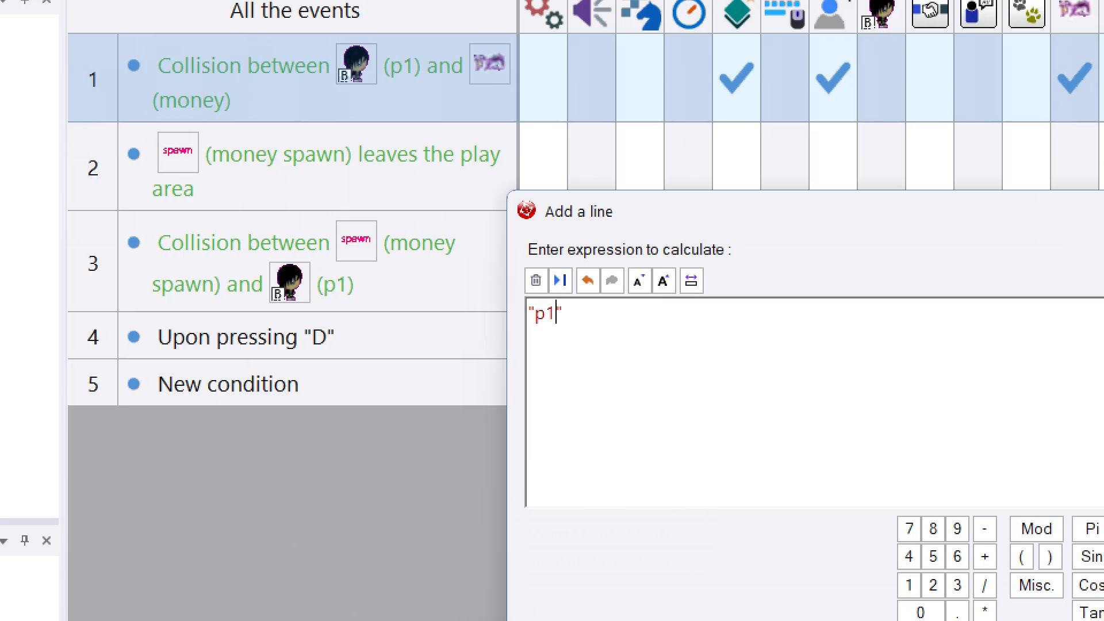
pyautogui.press('Return')
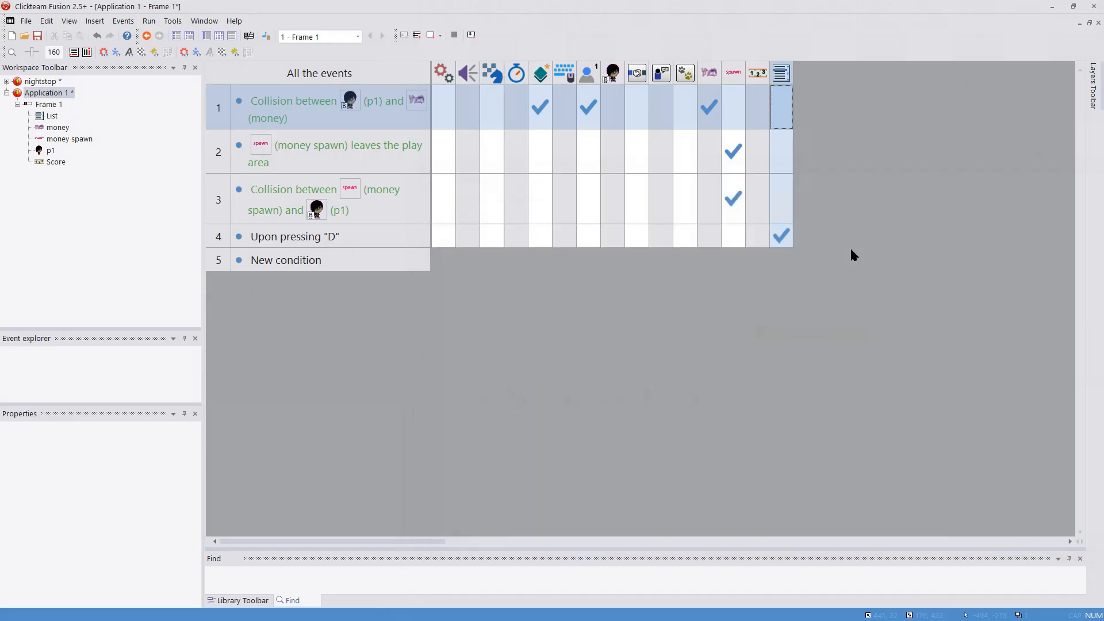
# In the event where money spawn leaves the play area, add the line "spawn bounces on edge" to the List
pyautogui.rightClick(782, 156)
pyautogui.click(791, 292)
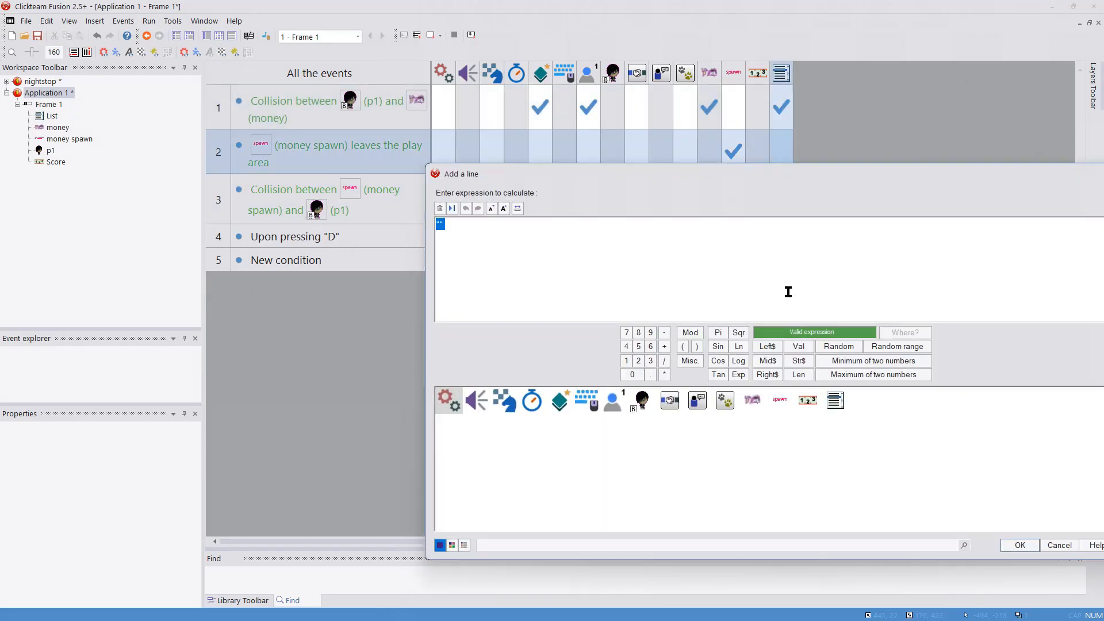
pyautogui.write('spawn bounces on edge')
pyautogui.press('Return')
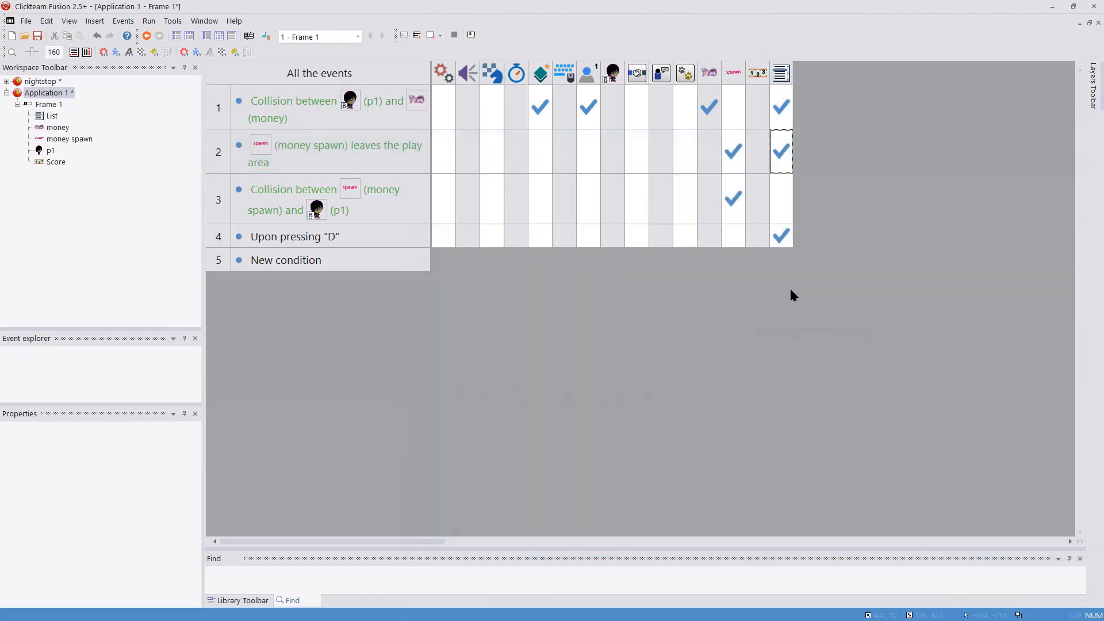
# In the collision event between money spawn and p1, add the line "spawn bounces p1" to the List
pyautogui.rightClick(782, 202)
pyautogui.click(834, 345)
pyautogui.write('spawn ')
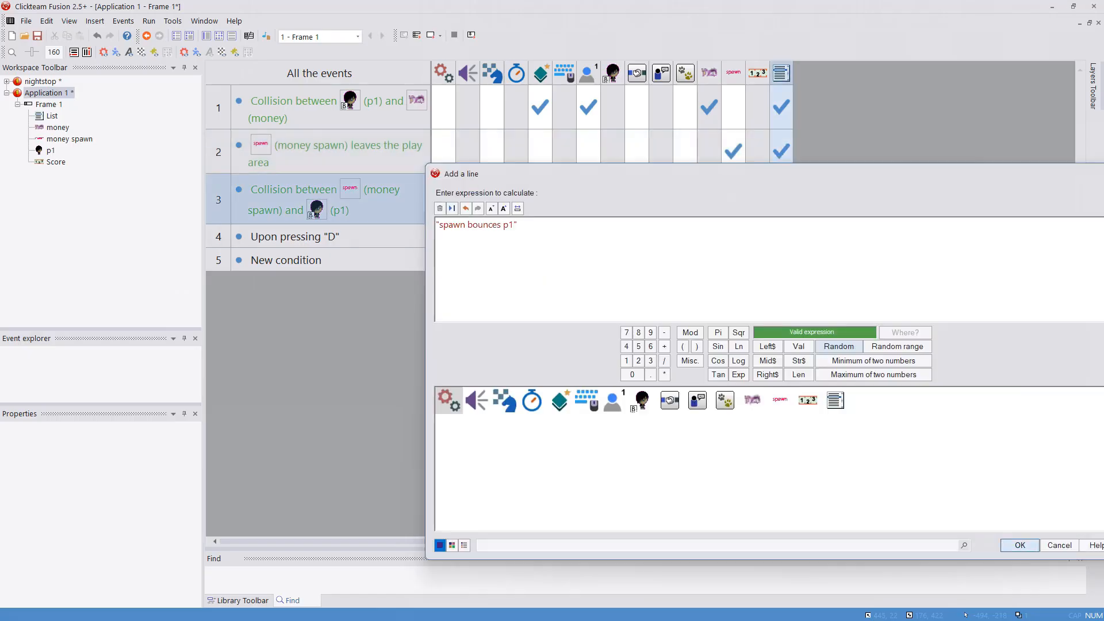
pyautogui.write('bounces p1')
pyautogui.press('Return')
# Run the frame and steer p1 into the money and spawn objects to log events in the List
pyautogui.click(152, 23)
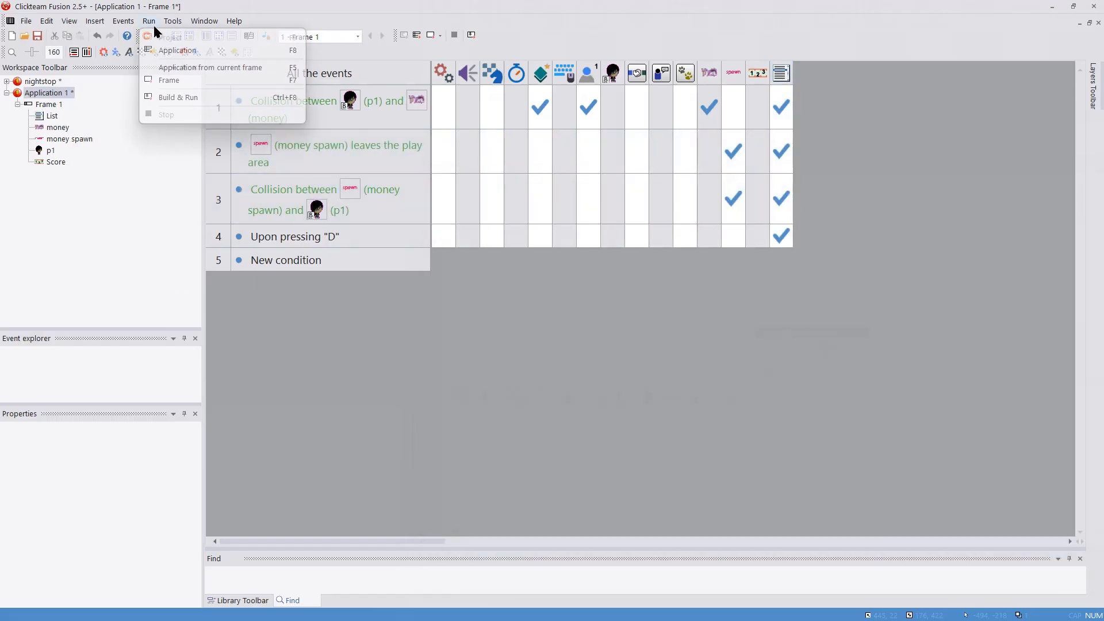
pyautogui.click(166, 82)
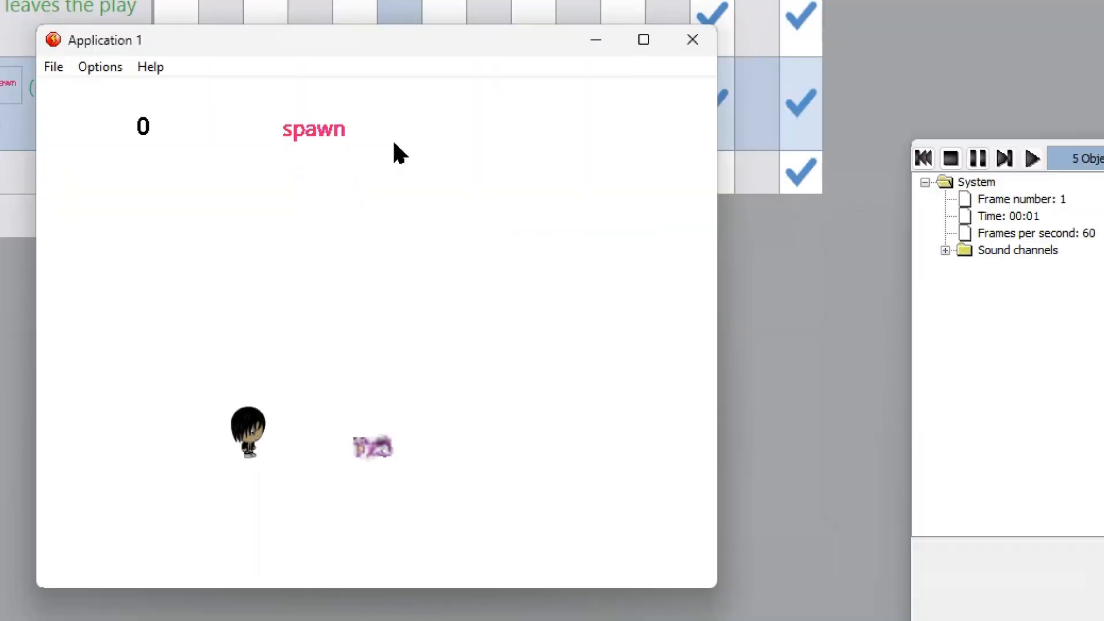
pyautogui.press('Right')
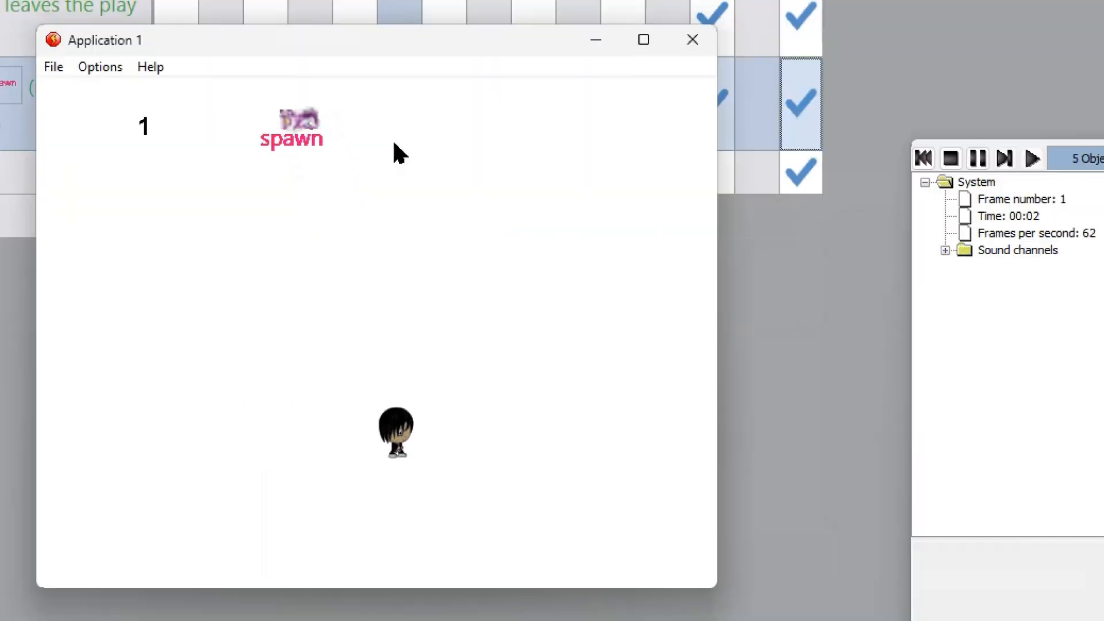
pyautogui.press('Up')
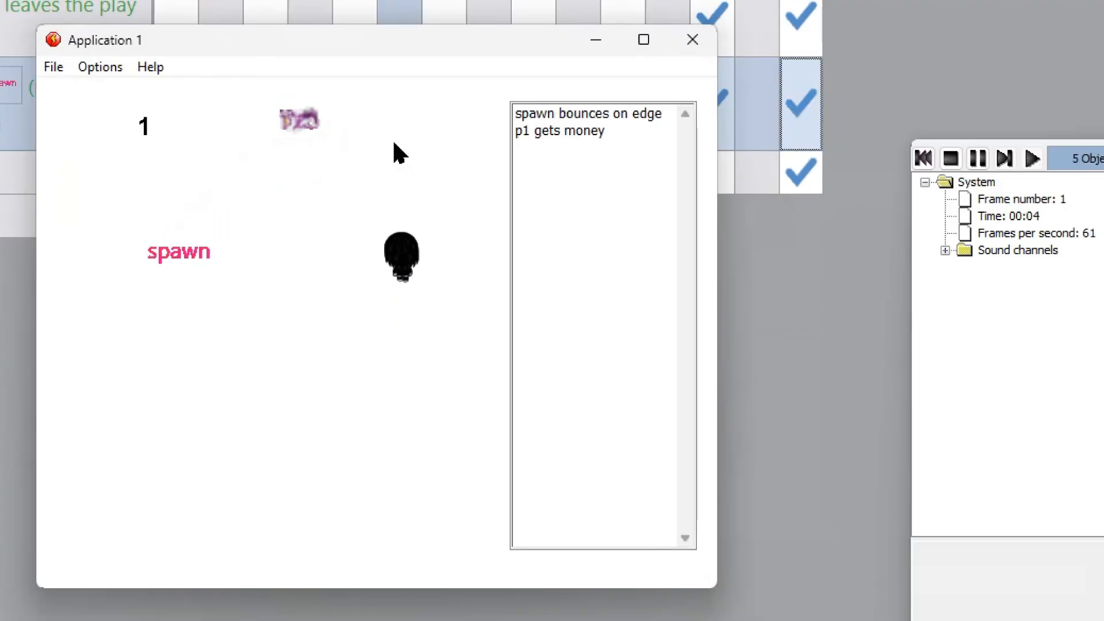
pyautogui.press('Left')
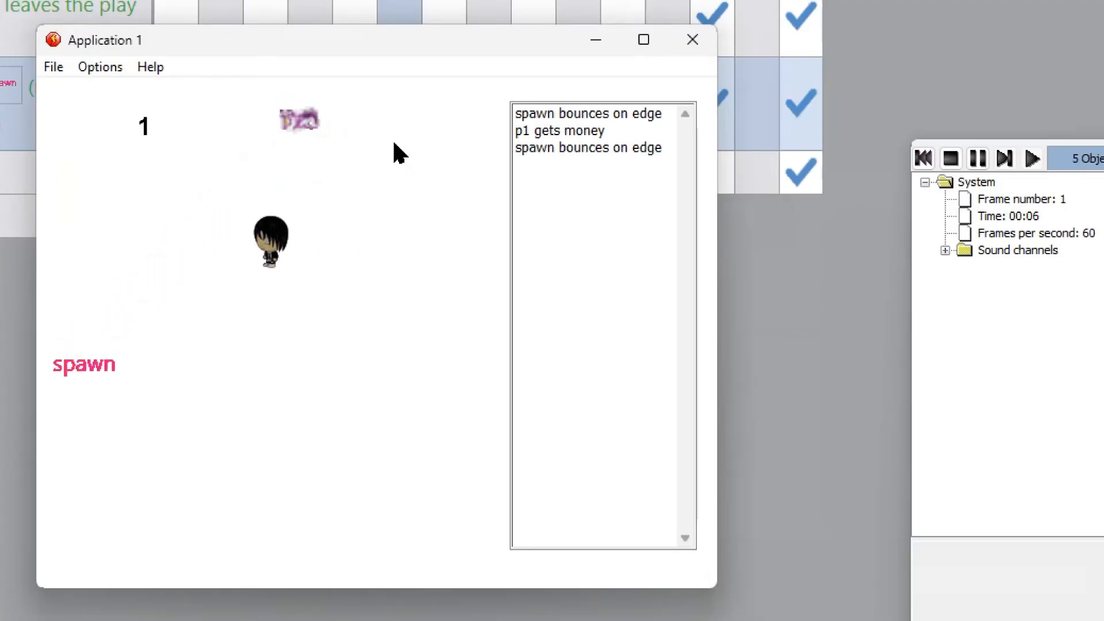
pyautogui.press('Left')
pyautogui.press('Up')
pyautogui.press('Right')
pyautogui.press('Down')
pyautogui.press('Left')
pyautogui.press('Right')
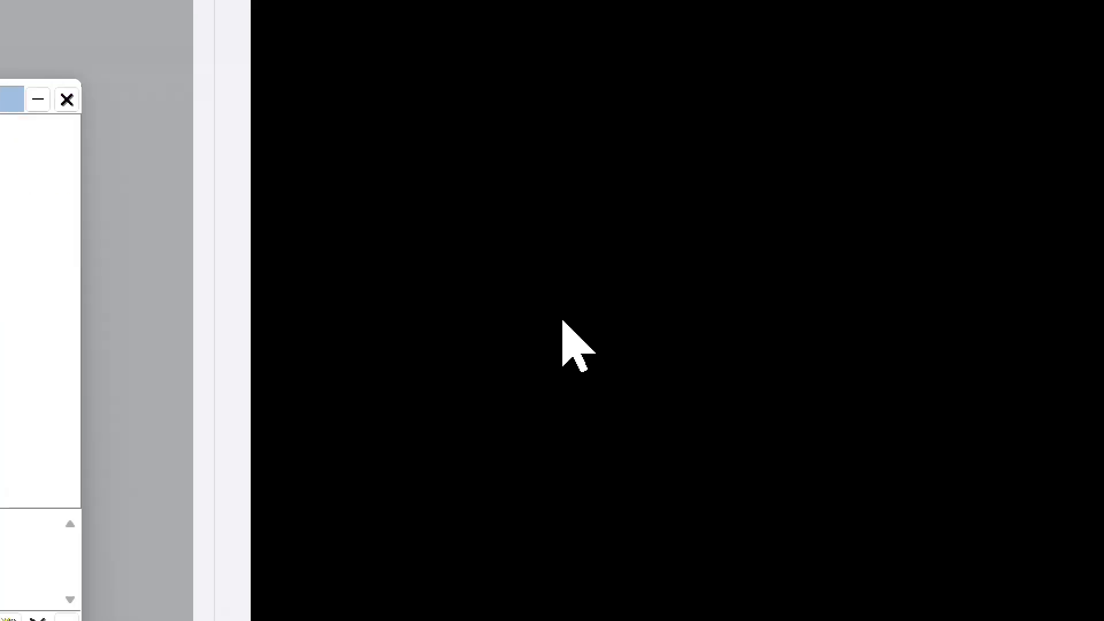
# Scroll through the lines logged in the List of the running frame
pyautogui.scroll(-10, 559, 312)
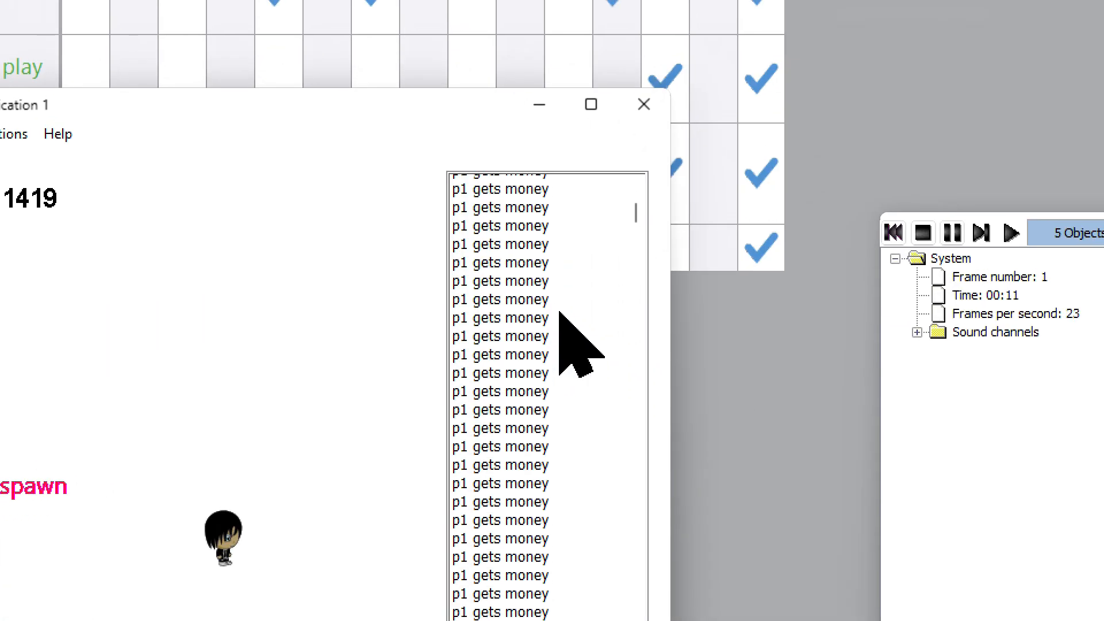
pyautogui.moveTo(645, 210); pyautogui.dragTo(626, 328)
pyautogui.moveTo(559, 312); pyautogui.dragTo(566, 501)
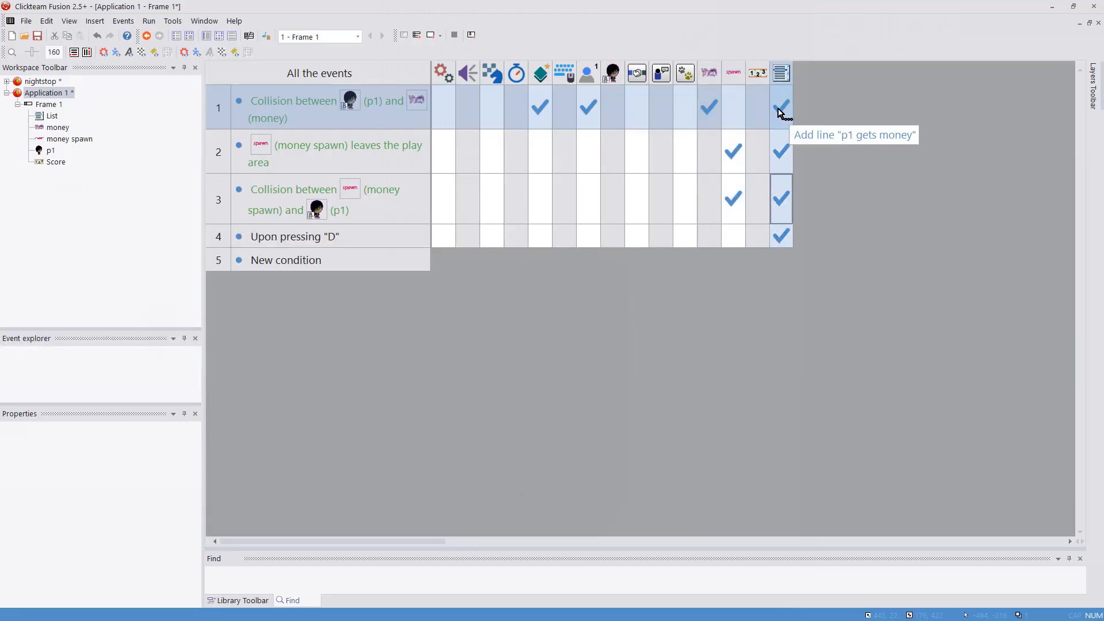
# Prefix the List line text in the p1 and money collision event with "(line1)"
pyautogui.click(779, 111)
pyautogui.click(838, 435)
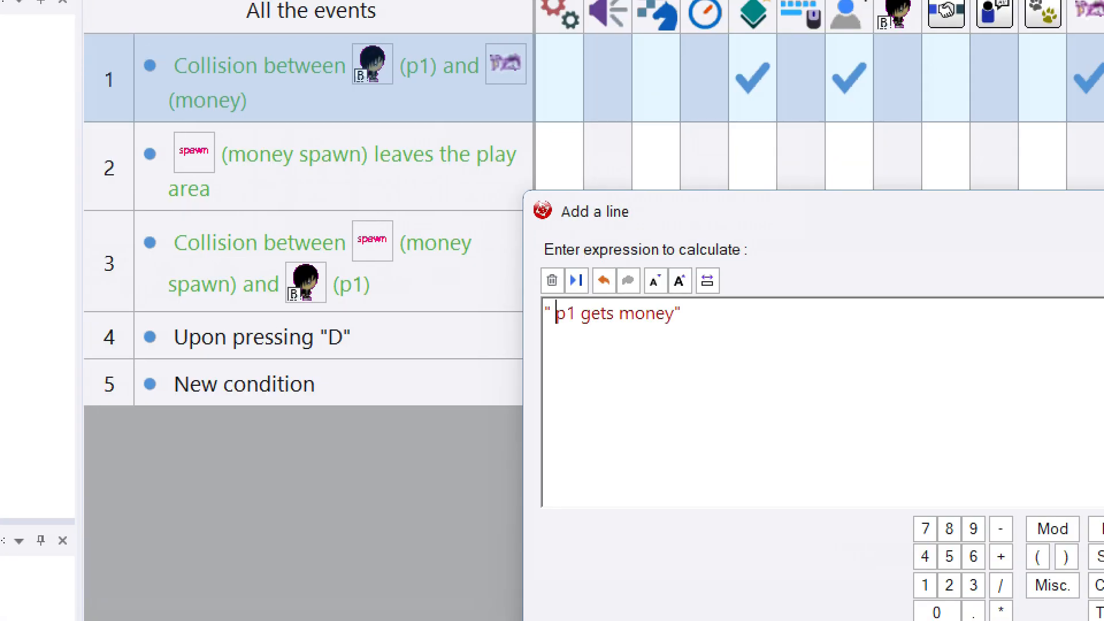
pyautogui.press('Left')
pyautogui.write('(line1)')
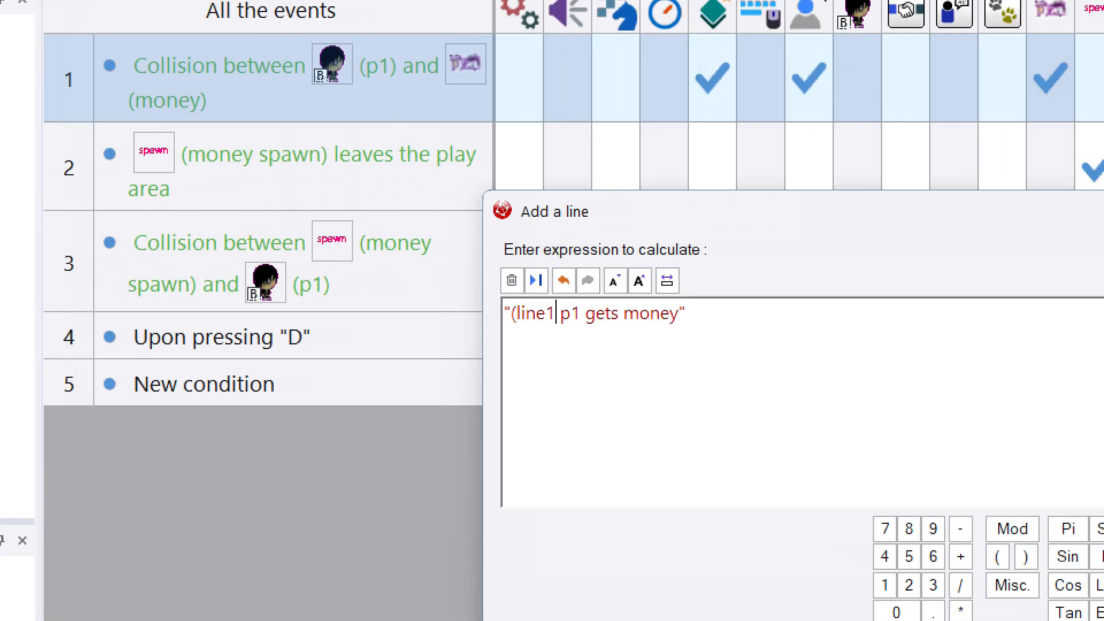
pyautogui.press('Return')
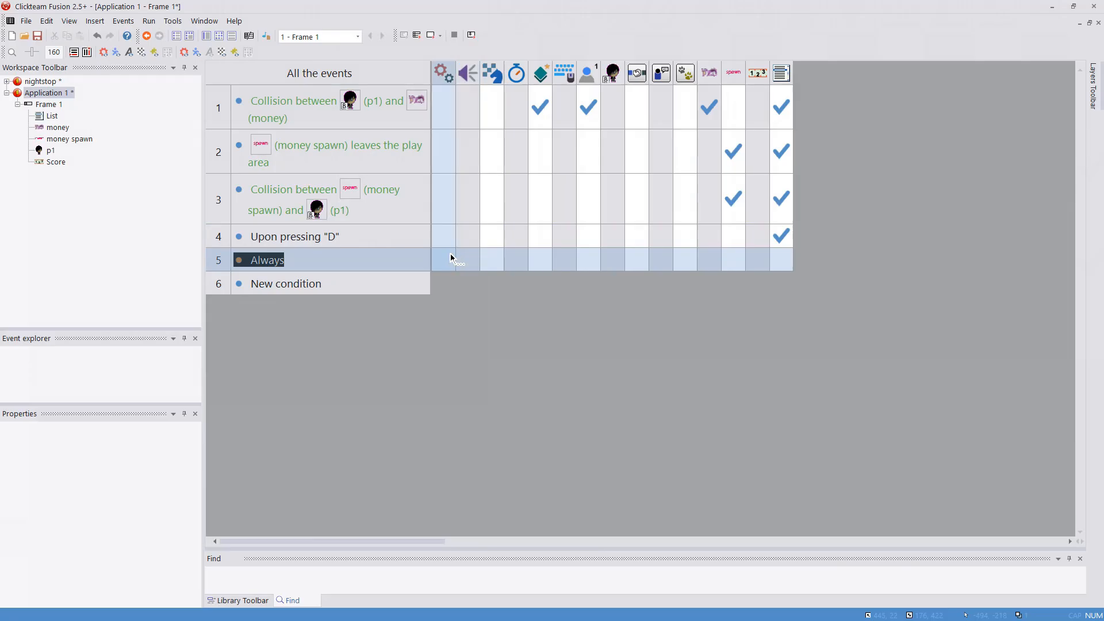
# Add an action to the Always event that changes a global value
pyautogui.rightClick(449, 258)
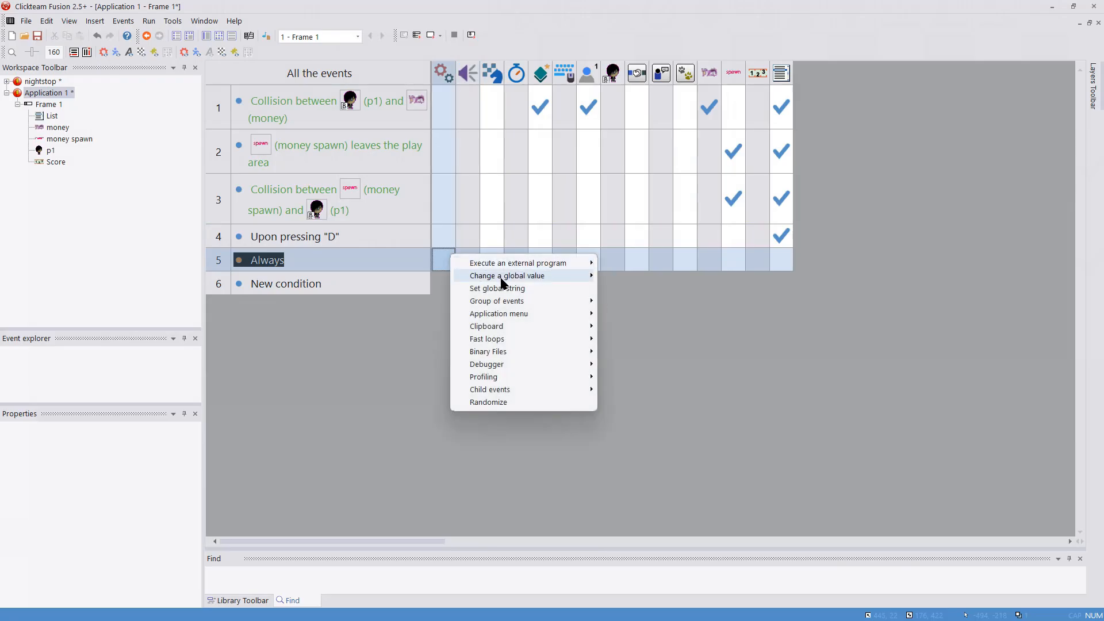
pyautogui.click(611, 291)
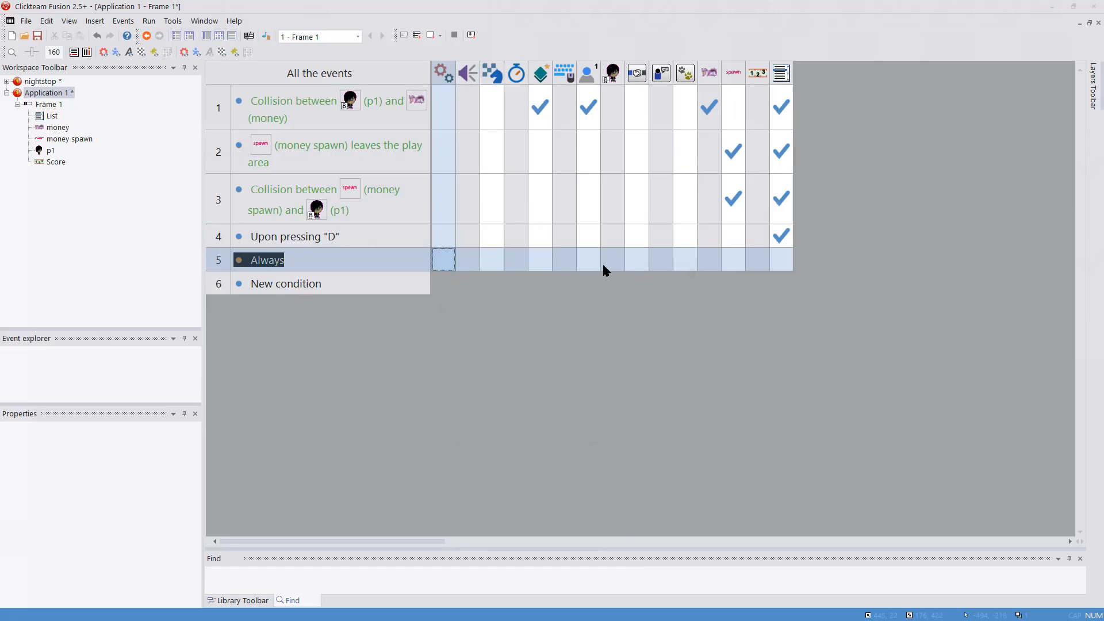
pyautogui.click(797, 409)
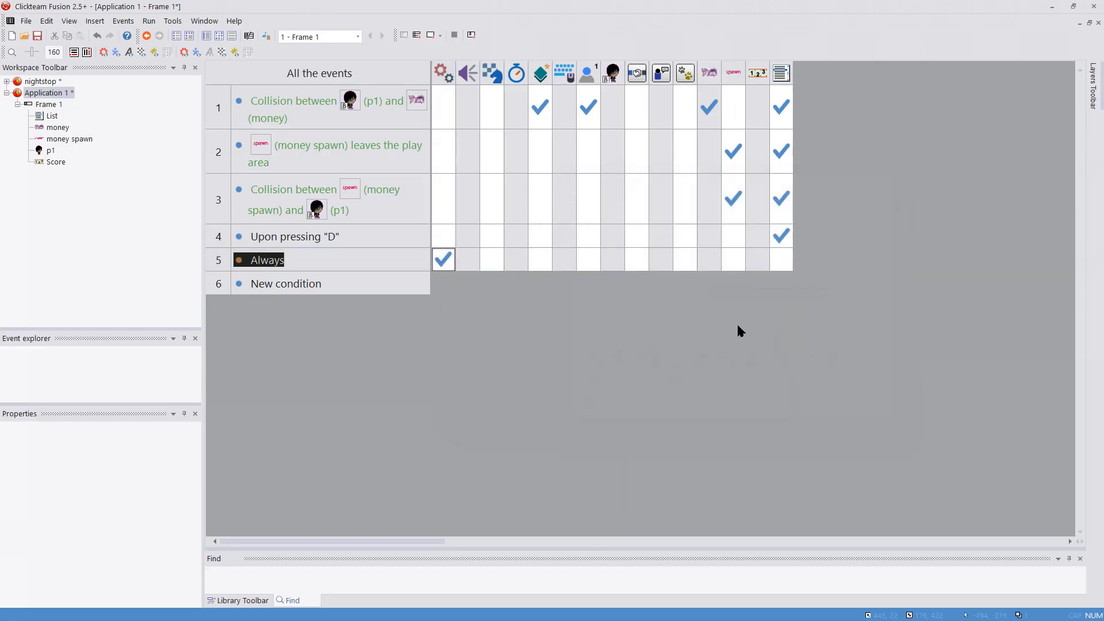
# Append the global value, converted to text with Str$, to the "(line1) p1 gets money" List line in event 1
pyautogui.rightClick(779, 107)
pyautogui.click(843, 436)
pyautogui.click(566, 233)
pyautogui.press('Left')
pyautogui.press('Right')
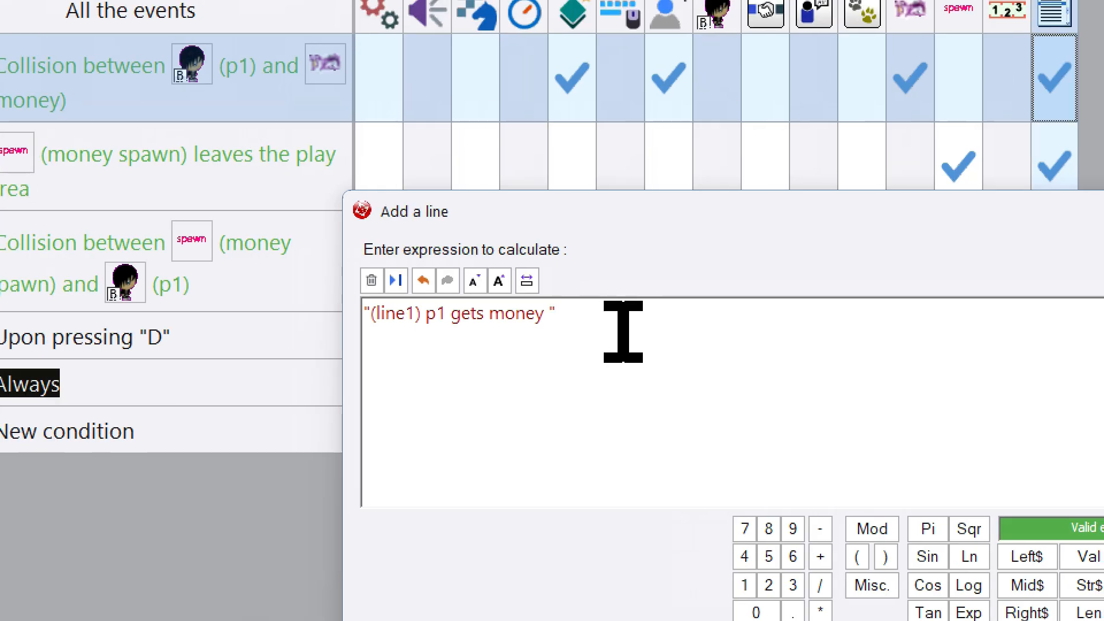
pyautogui.write('+')
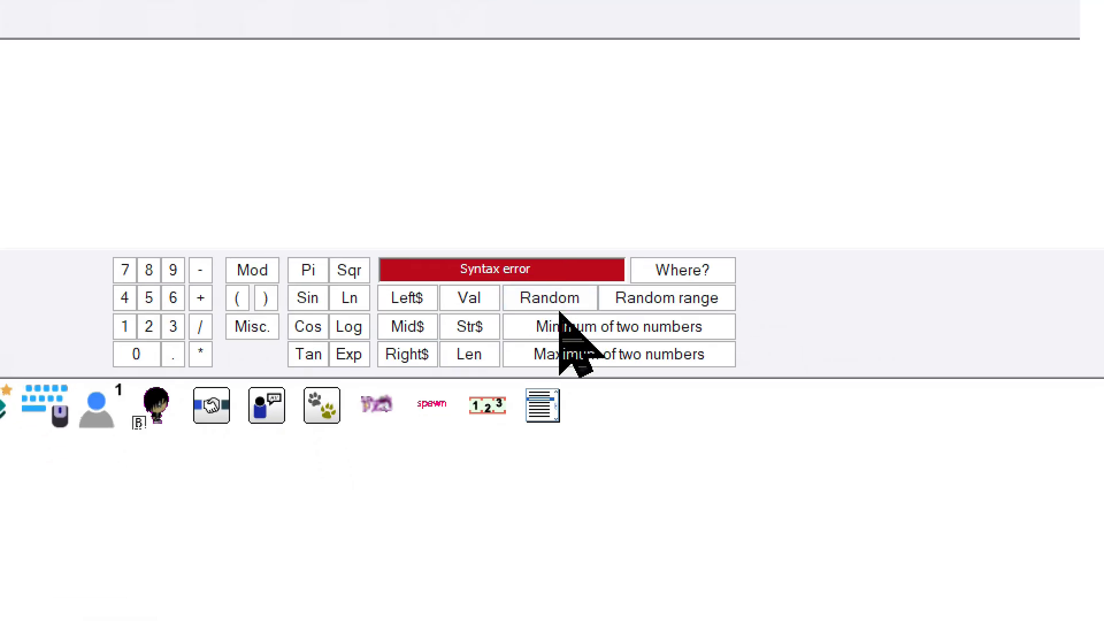
pyautogui.click(1086, 586)
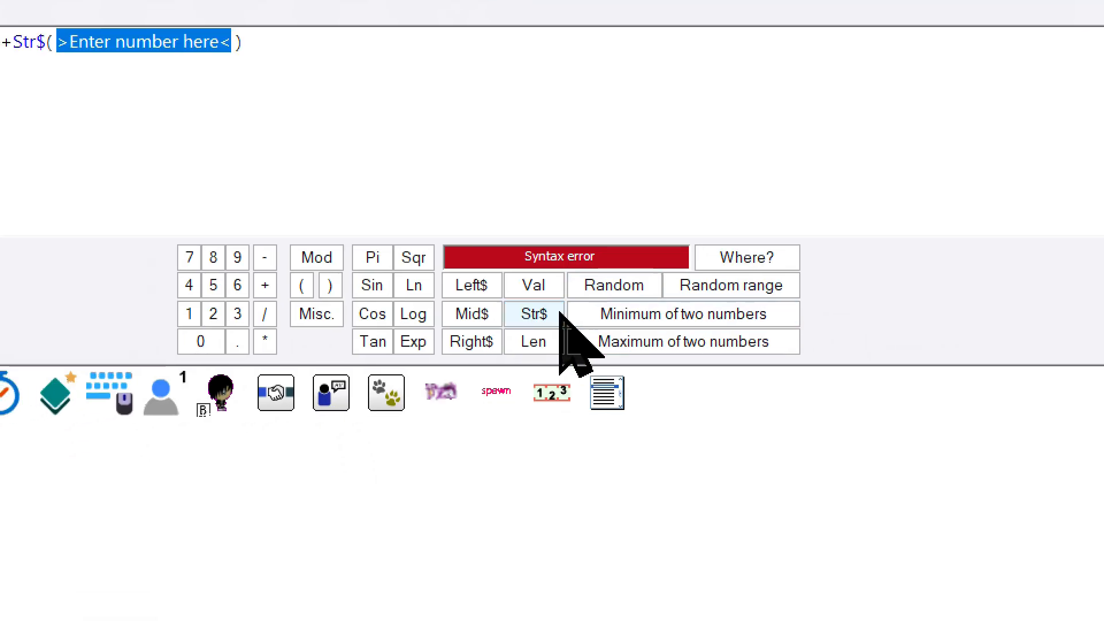
pyautogui.rightClick(448, 400)
pyautogui.doubleClick(505, 256)
pyautogui.press('Return')
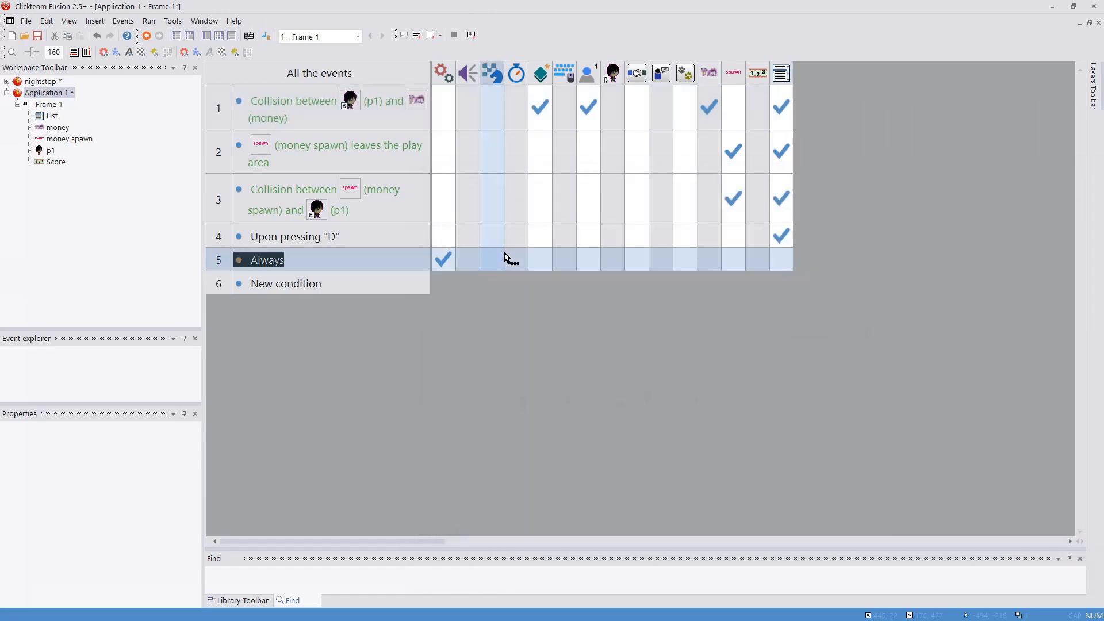
# Run the frame to check the global value appended to the logged List lines
pyautogui.press('F7')
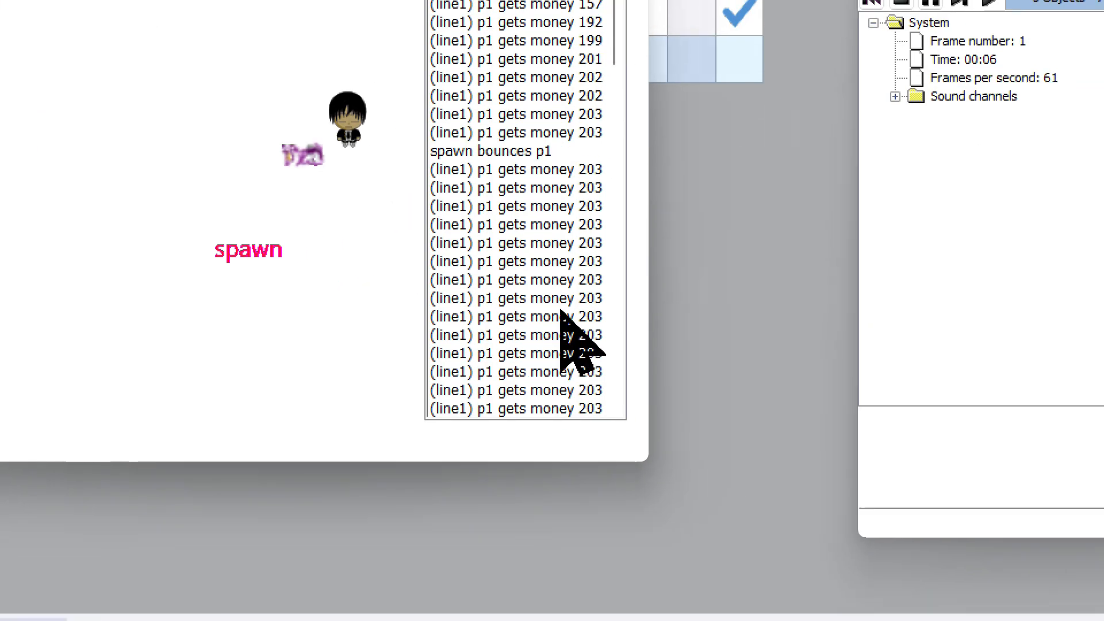
pyautogui.click(828, 403)
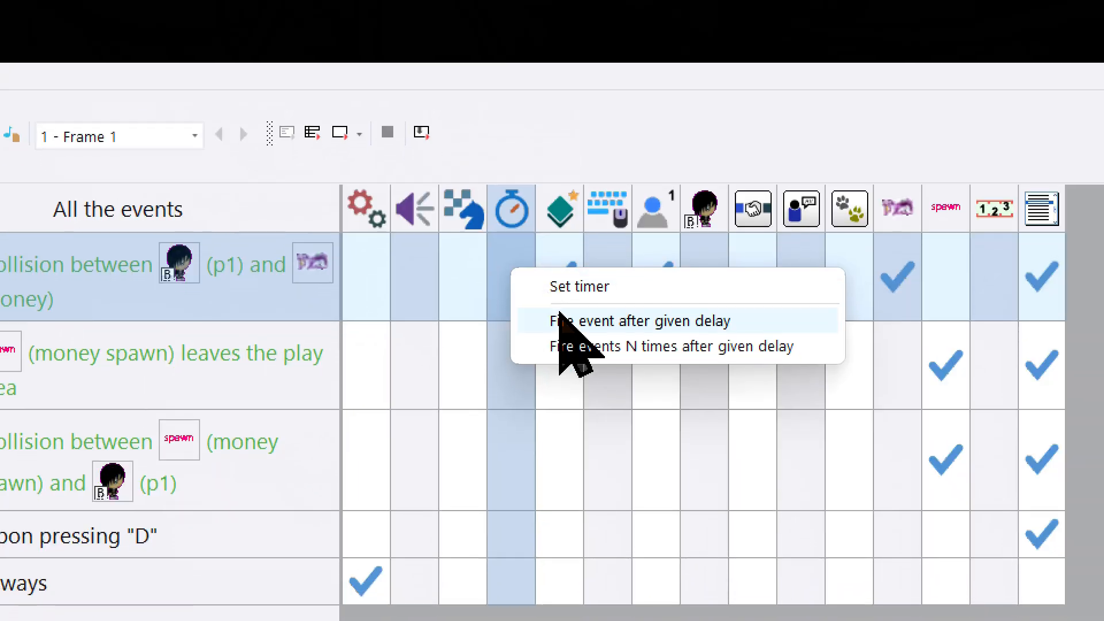
# Add a timer action to the p1 and money collision event that fires the event "spawn" after a given delay
pyautogui.click(565, 320)
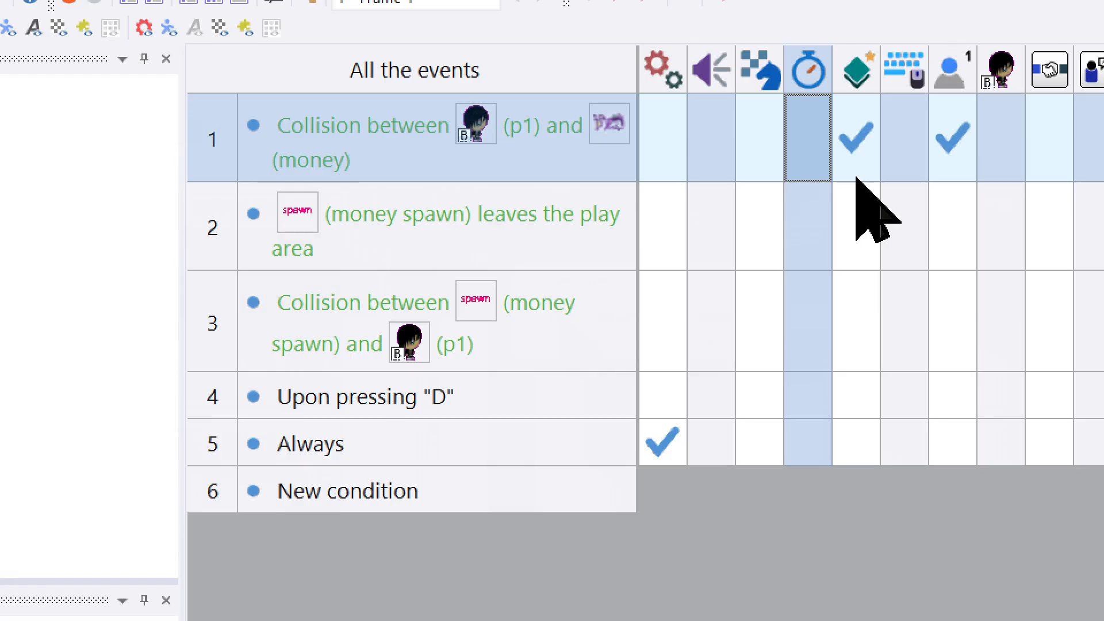
pyautogui.press('Return')
pyautogui.write('spaw')
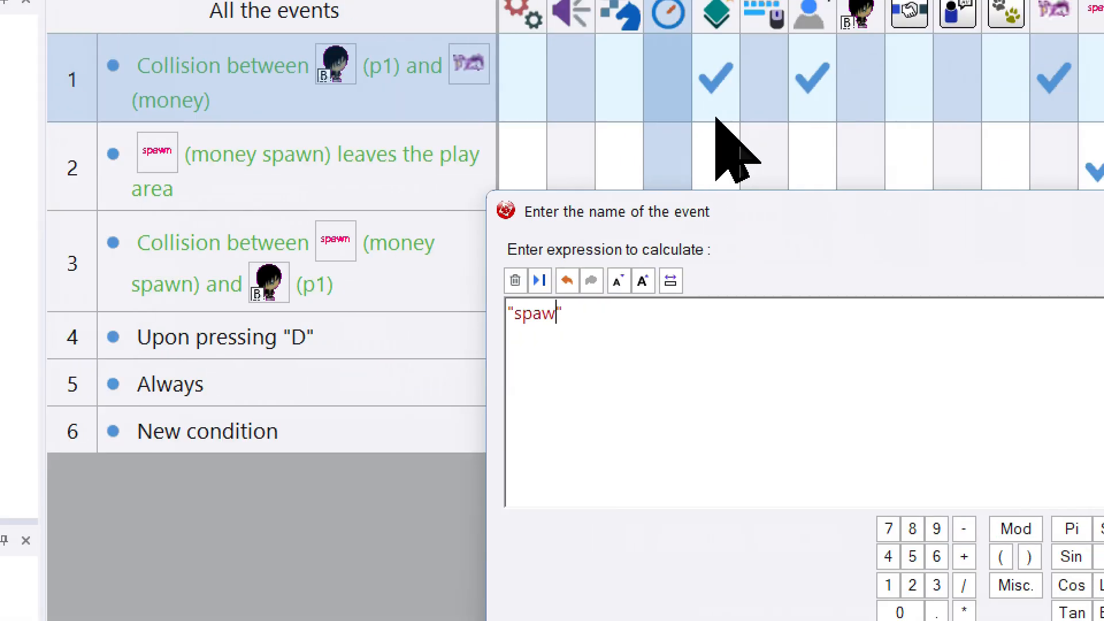
pyautogui.write('n')
pyautogui.press('Return')
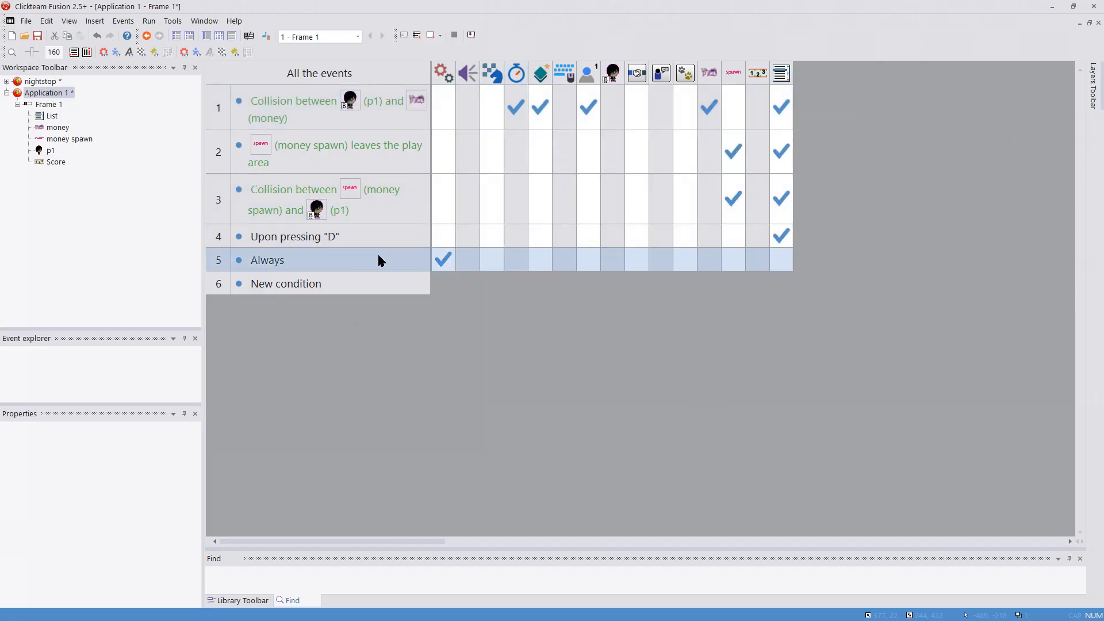
# Create a new event with the timer condition On event "spawn"
pyautogui.click(299, 284)
pyautogui.click(742, 252)
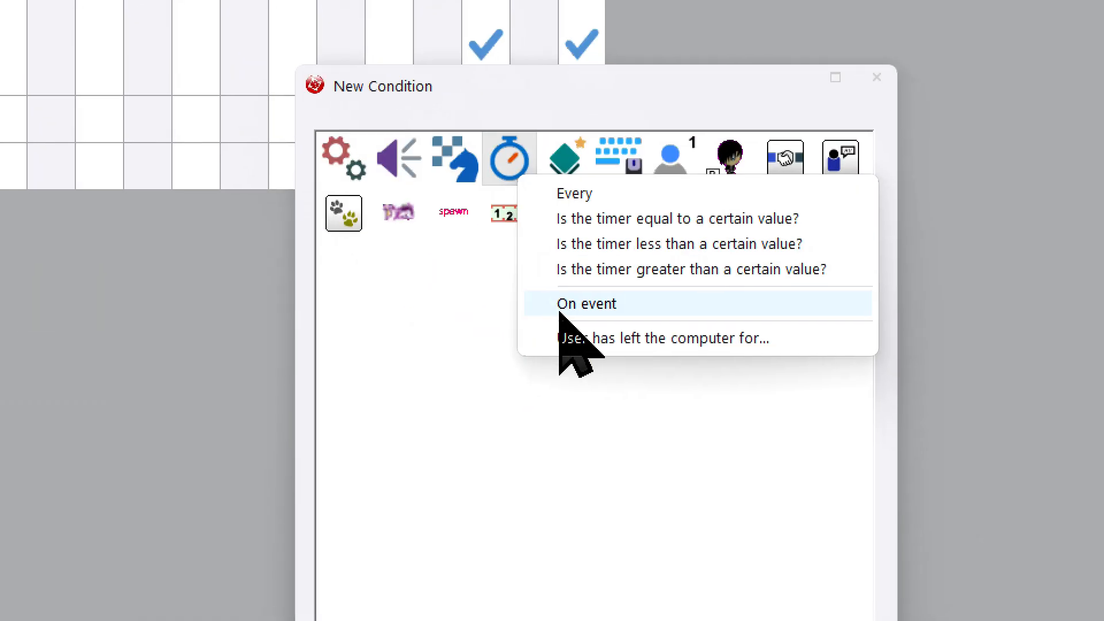
pyautogui.click(559, 312)
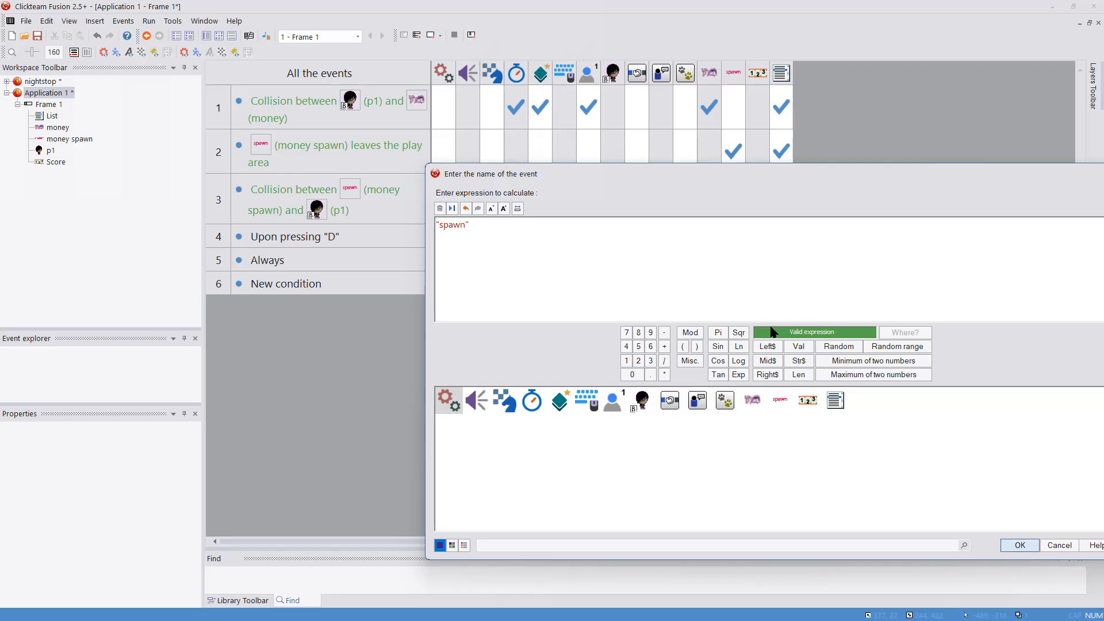
pyautogui.press('Return')
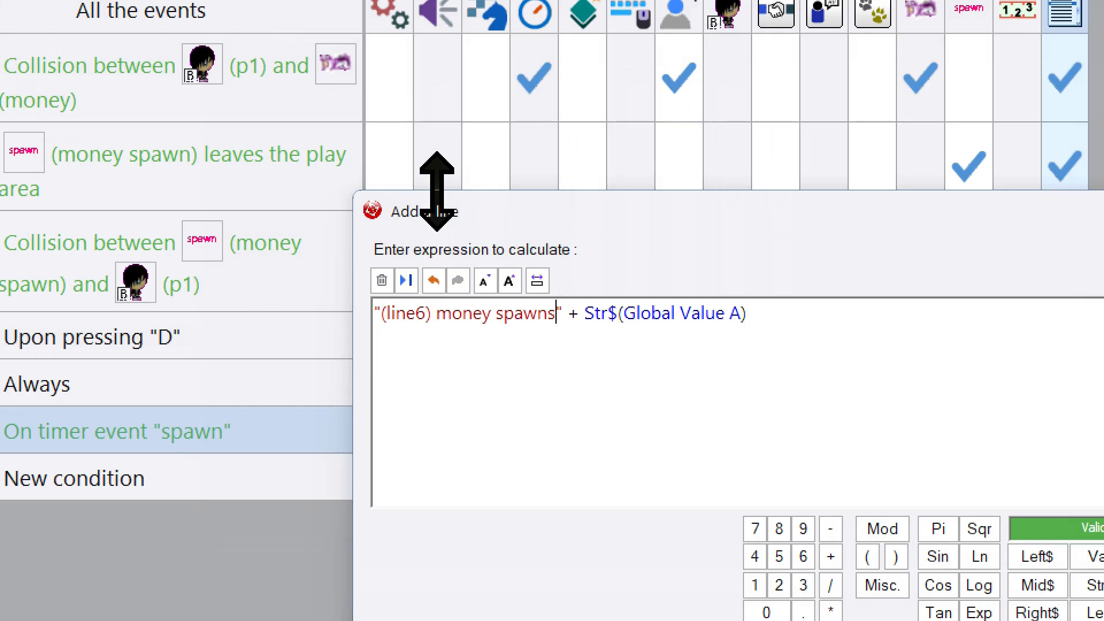
# Log "(line6) money spawns" + Str$(Global Value A) in the List on the "spawn" timer event, and run the application
pyautogui.press('Return')
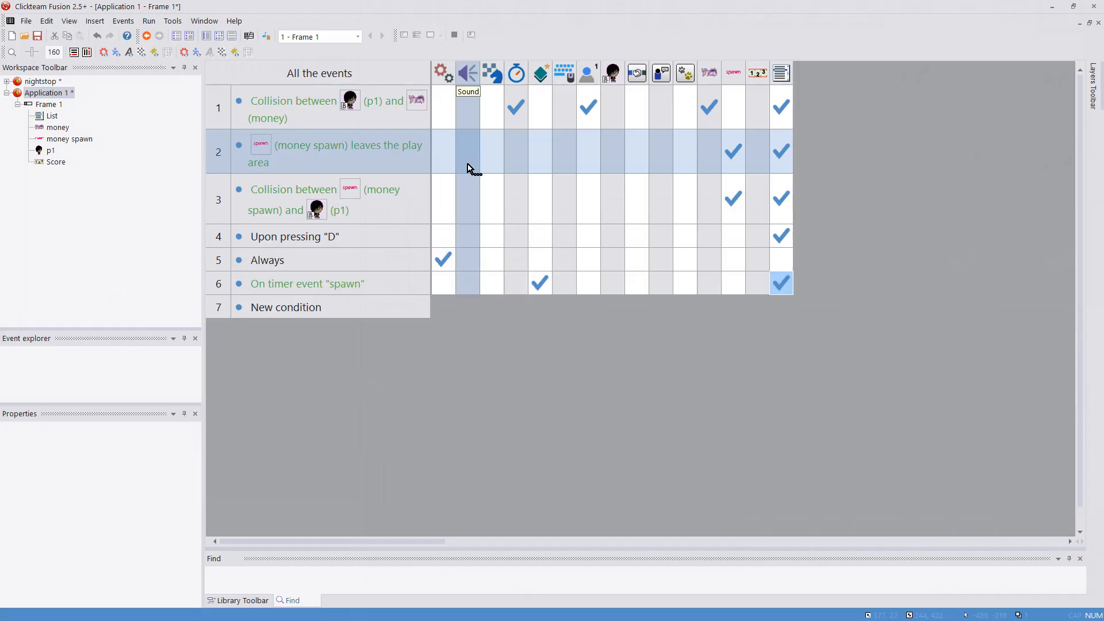
pyautogui.press('F8')
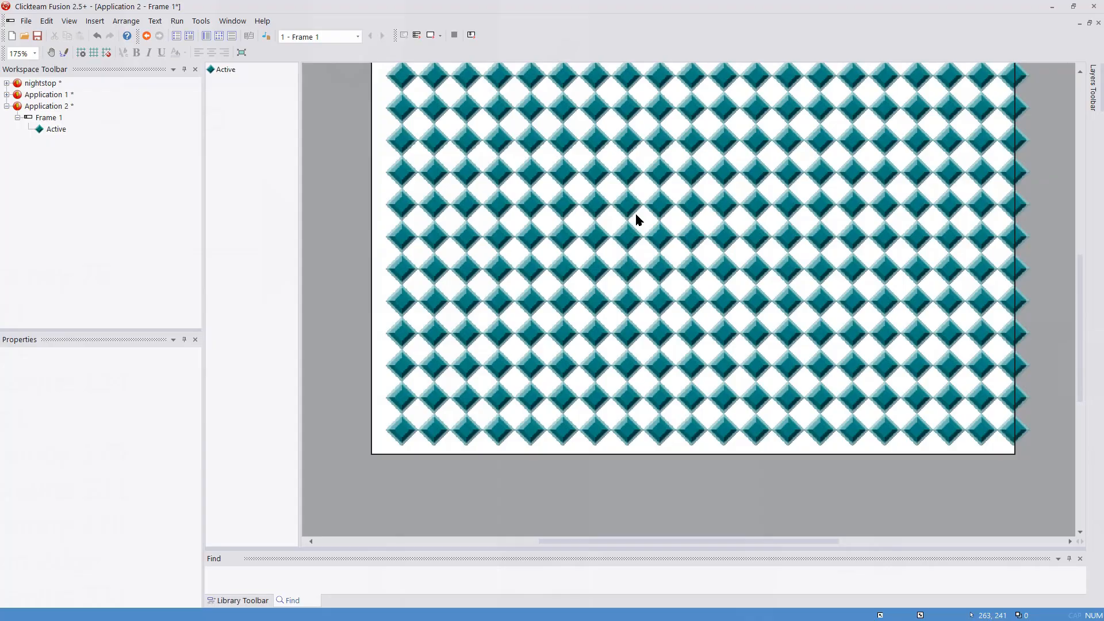
# Browse the Active instances that can be added to Application 2's debugger, and cancel without adding one
pyautogui.scroll(2, 635, 212)
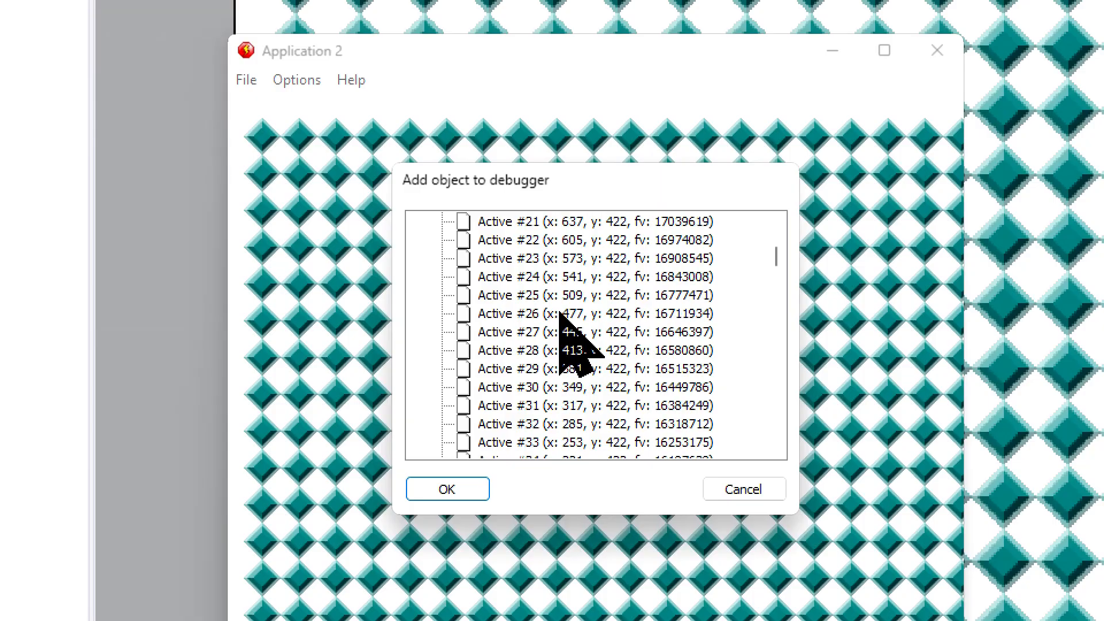
pyautogui.scroll(-3, 534, 298)
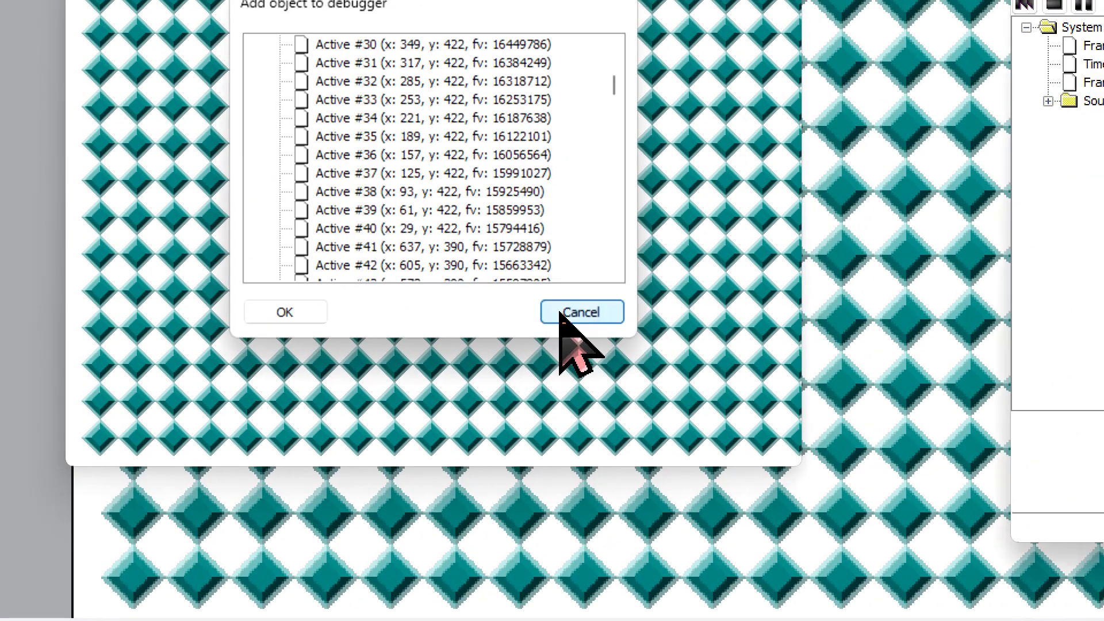
pyautogui.click(719, 415)
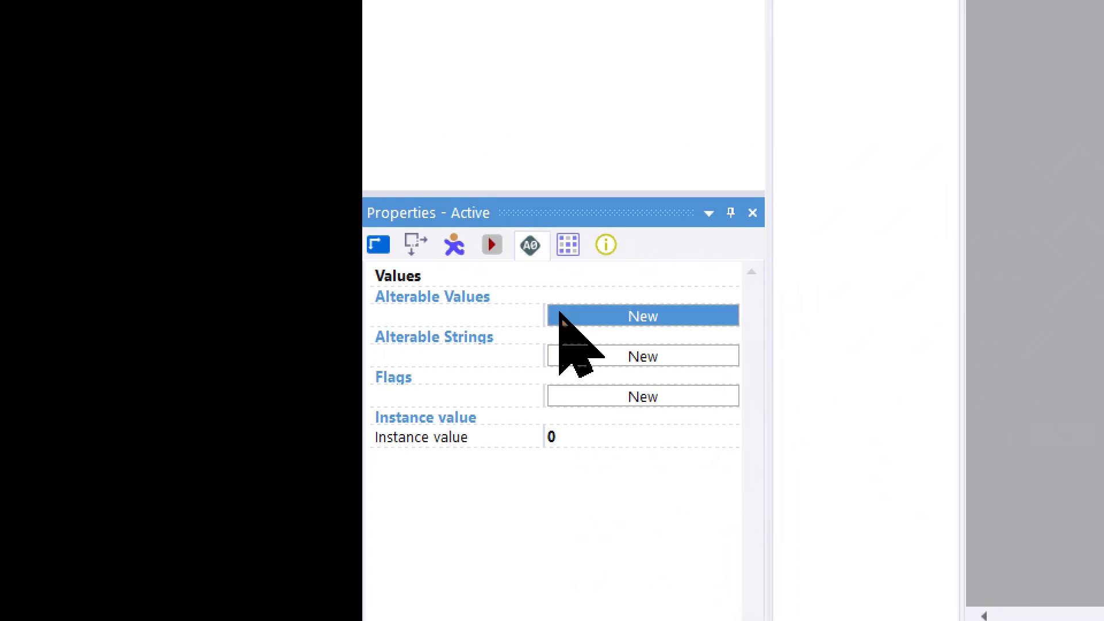
# Add an alterable value named "test" to the Active object
pyautogui.click(560, 316)
pyautogui.click(561, 309)
pyautogui.write('test')
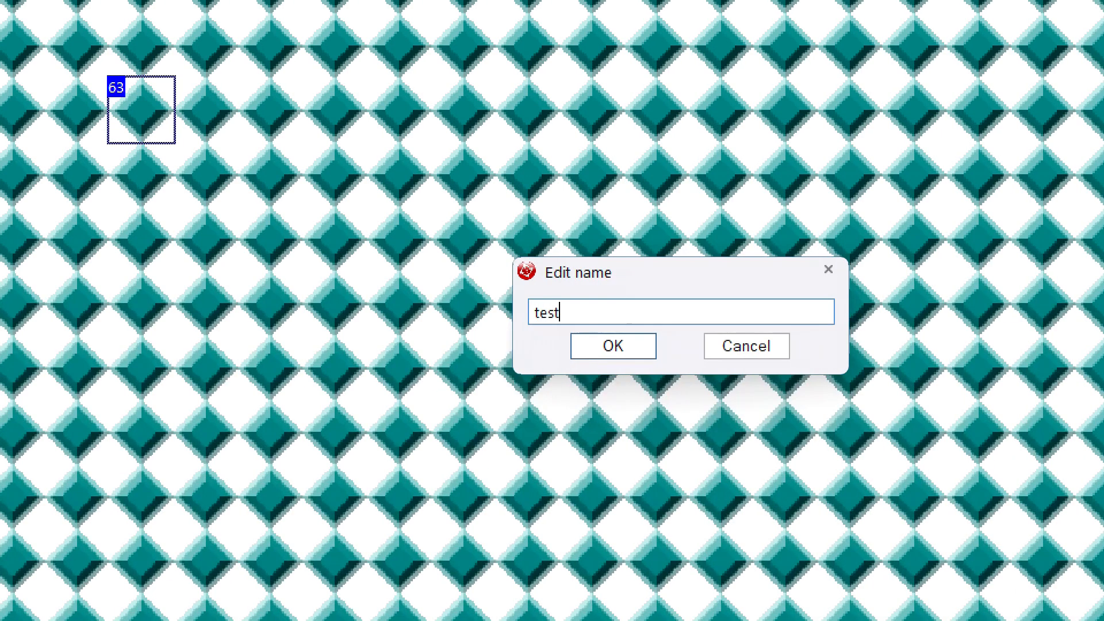
pyautogui.press('Return')
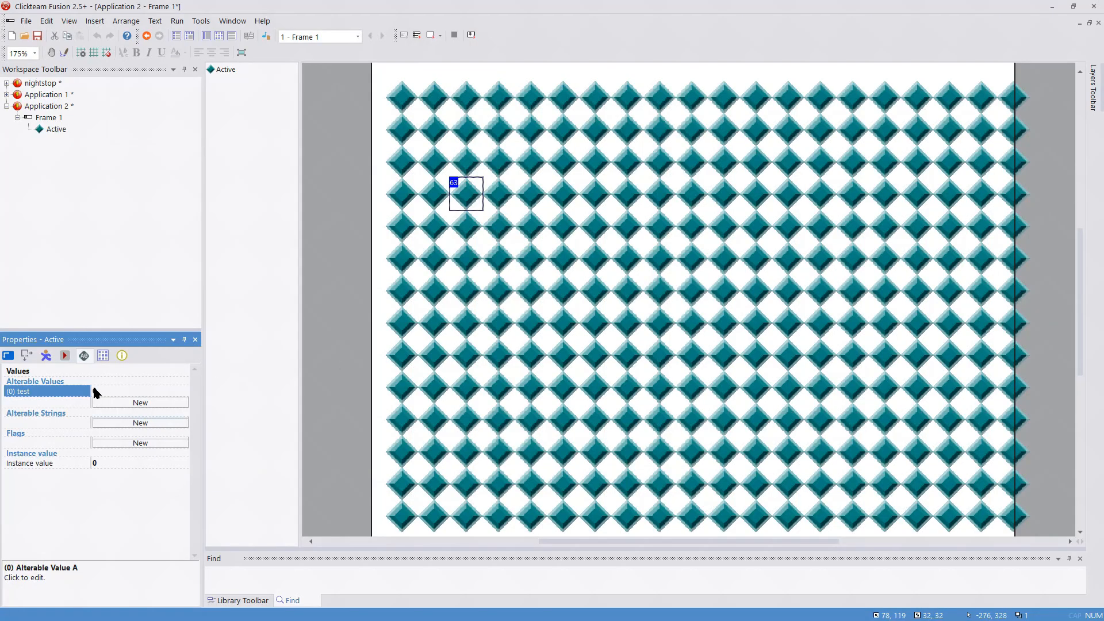
# Add a Start of Frame event in Application 2's event editor
pyautogui.click(219, 37)
pyautogui.doubleClick(278, 99)
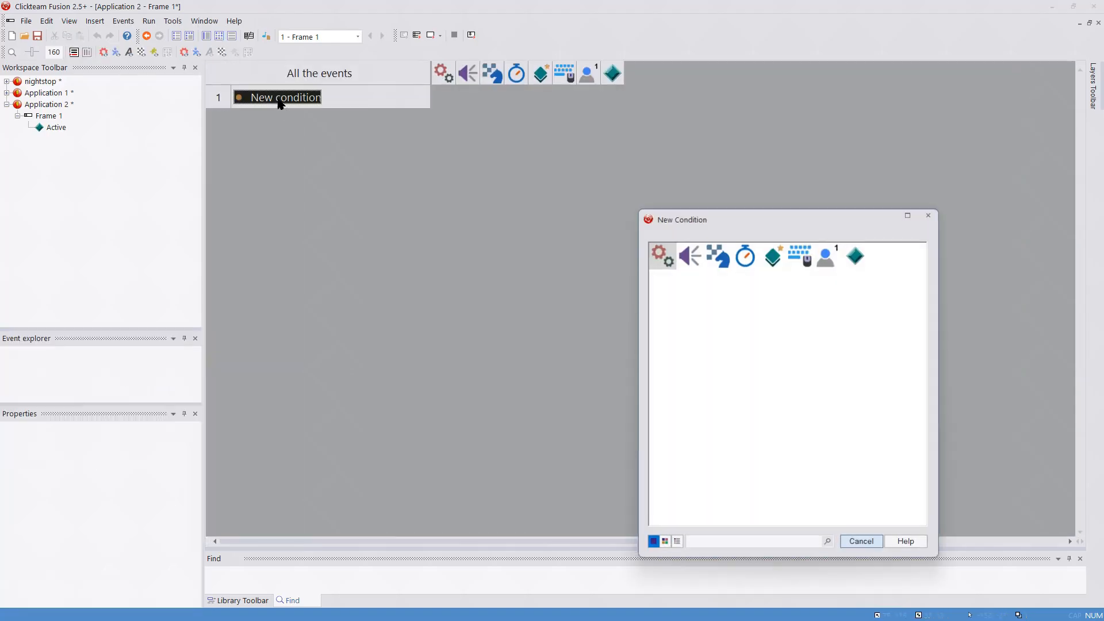
pyautogui.click(715, 259)
pyautogui.click(728, 262)
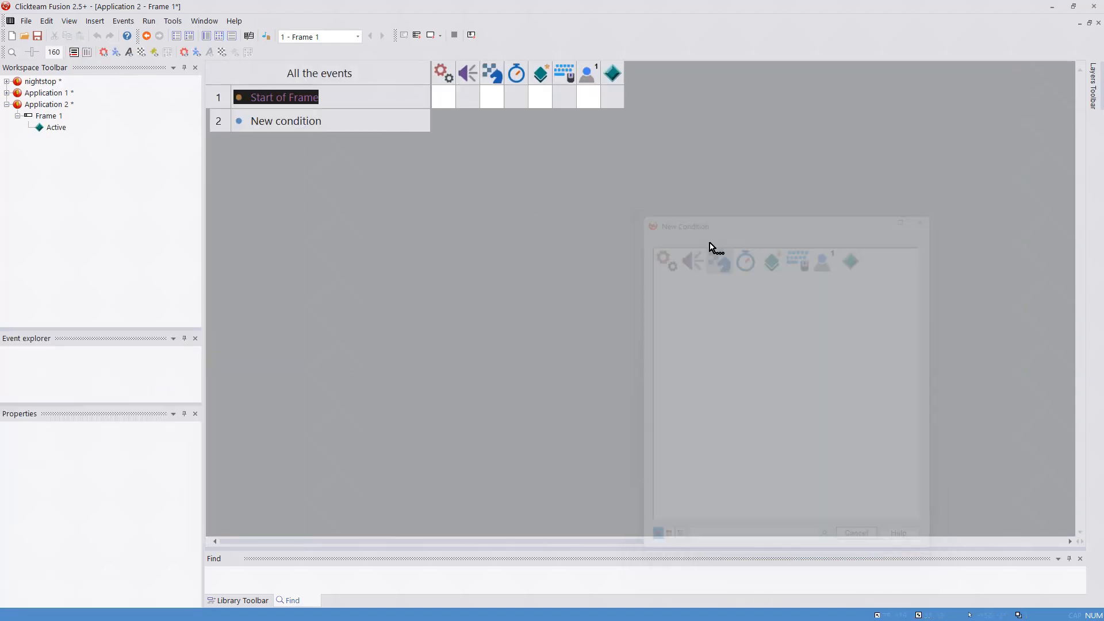
# Set the Active object's alterable value test to RRandom(1, 100) in the Start of Frame event
pyautogui.rightClick(615, 103)
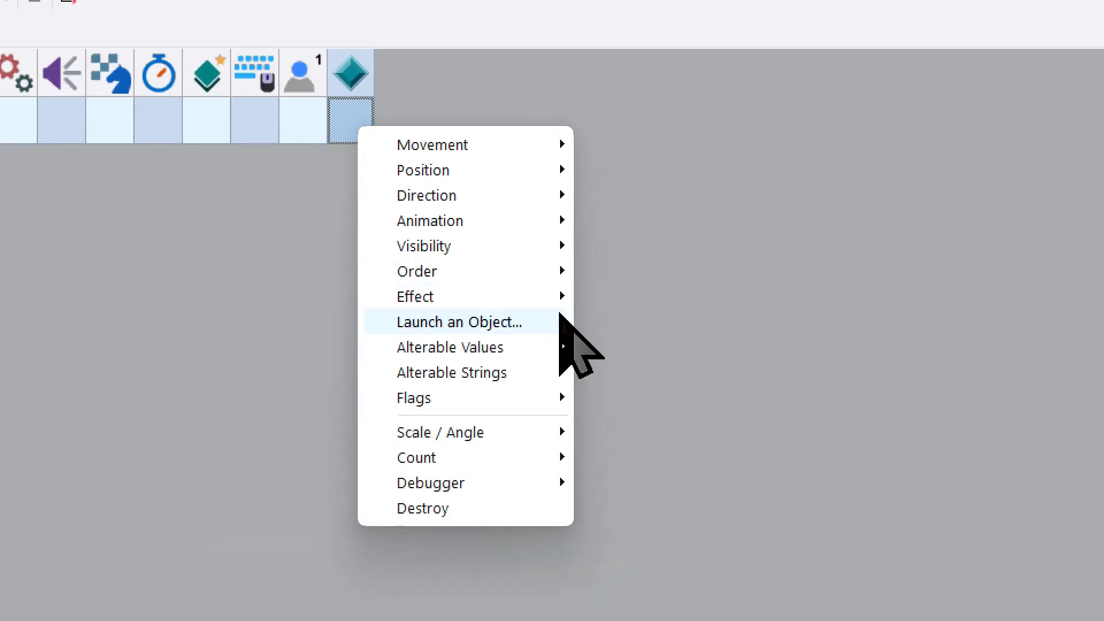
pyautogui.moveTo(716, 211)
pyautogui.click(561, 313)
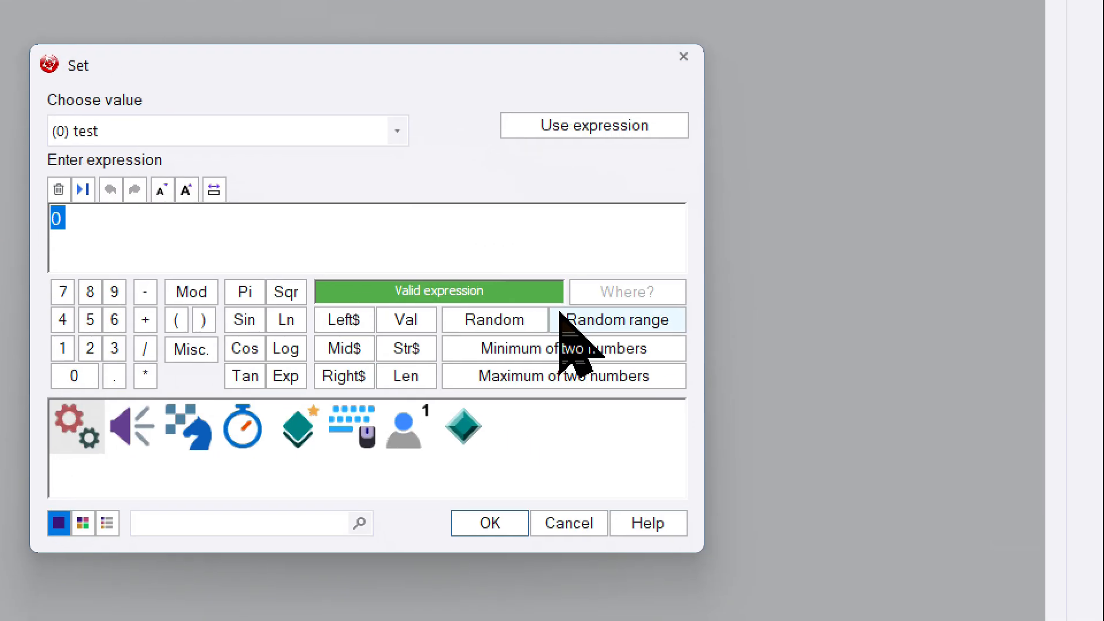
pyautogui.click(560, 316)
pyautogui.write('1')
pyautogui.press('Tab')
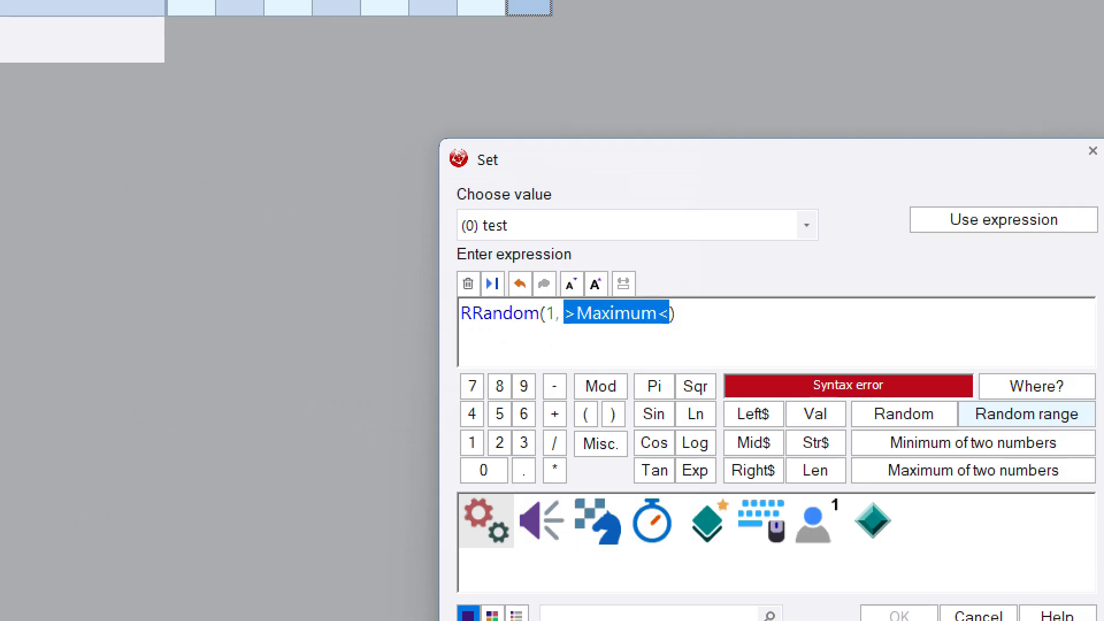
pyautogui.write('100')
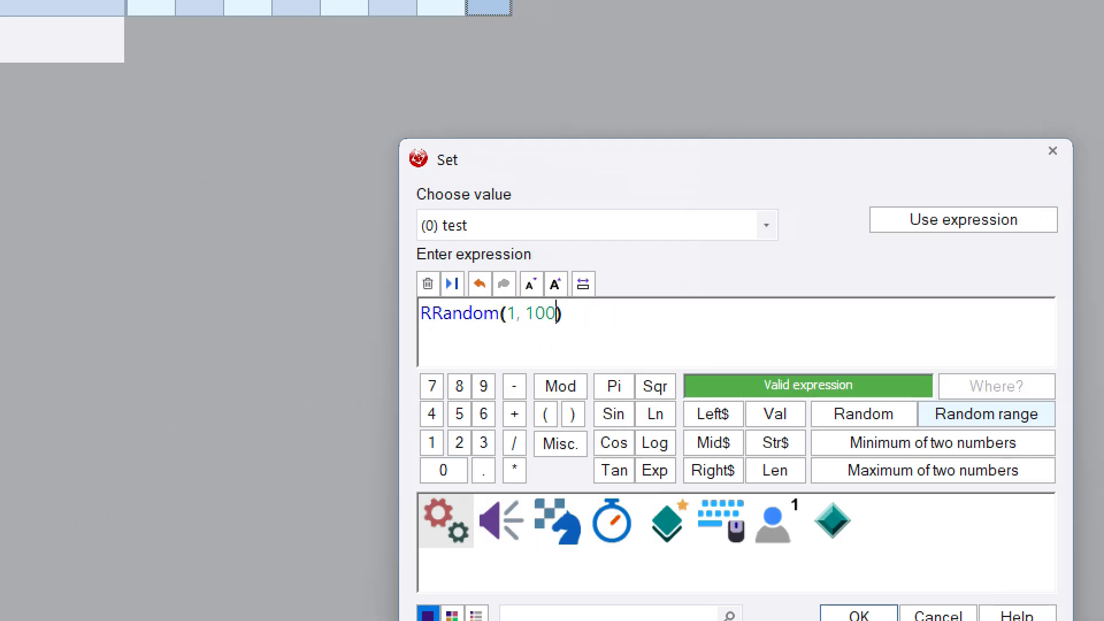
pyautogui.press('Return')
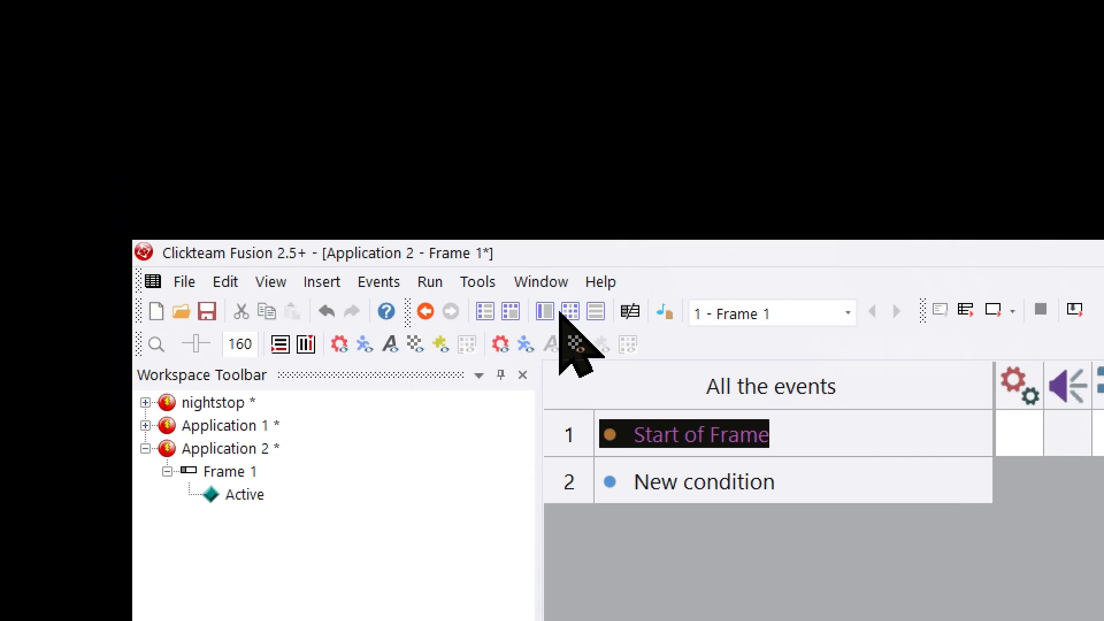
# Add an event that checks for the mouse pointer over the Active object
pyautogui.click(561, 313)
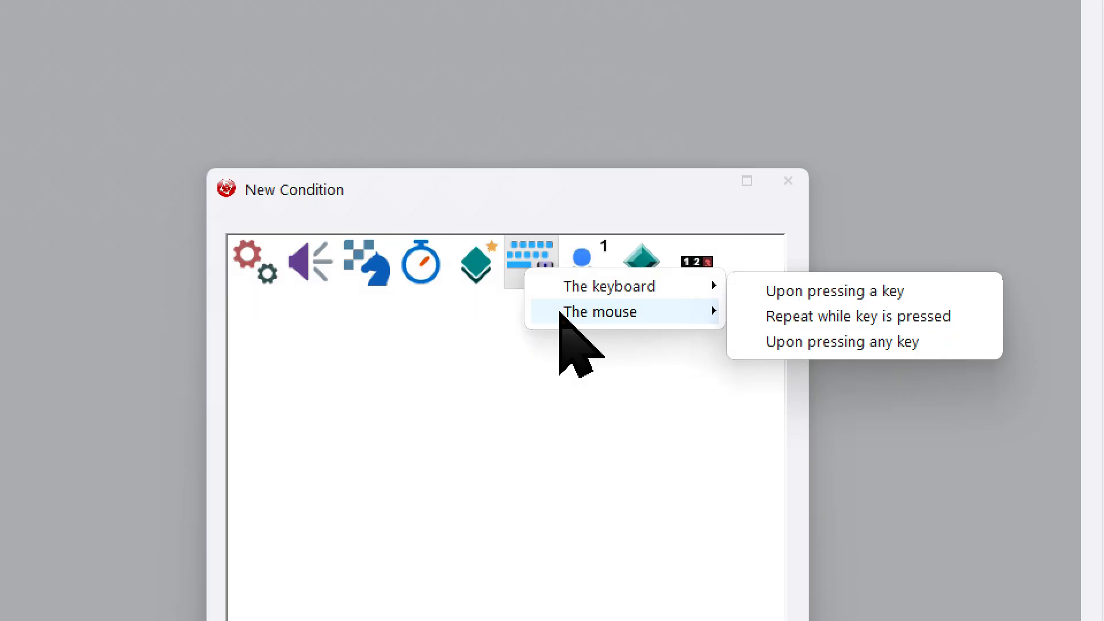
pyautogui.moveTo(561, 316)
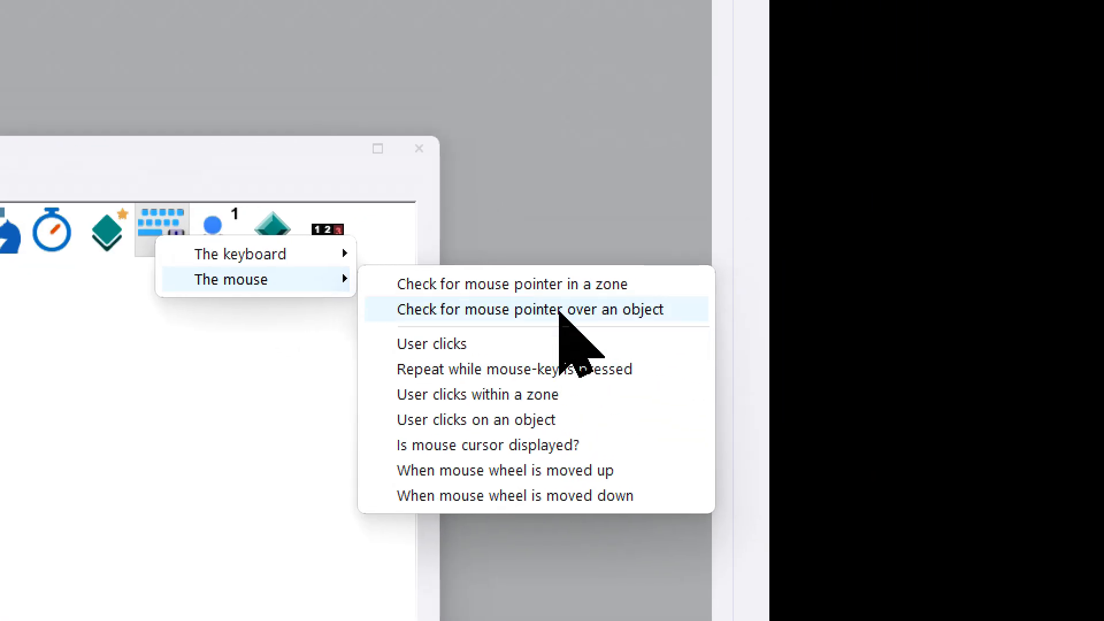
pyautogui.click(561, 259)
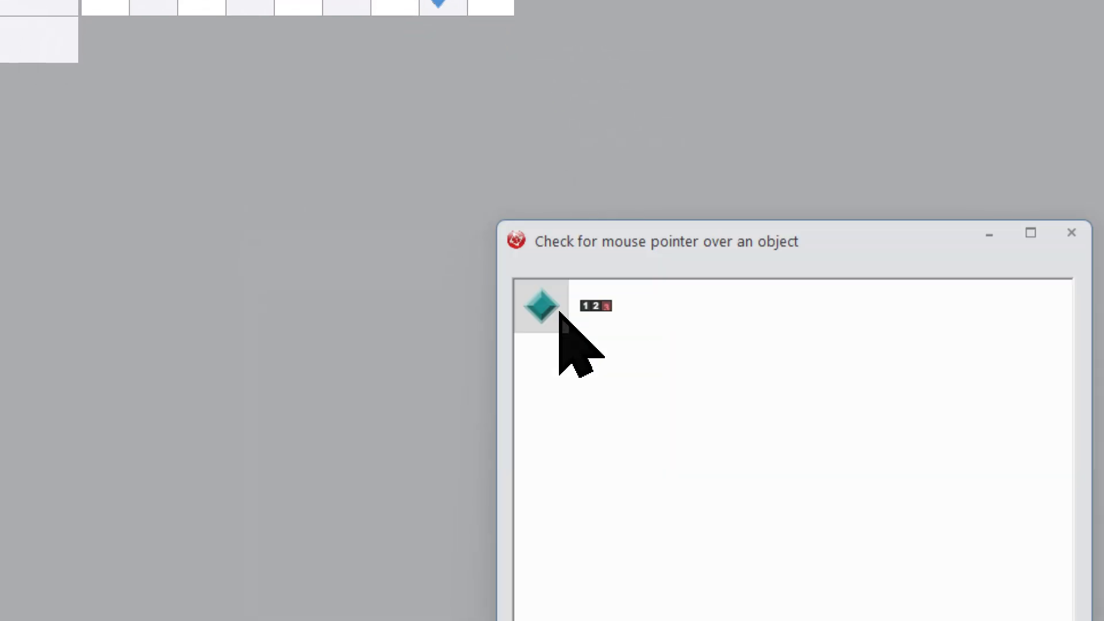
pyautogui.doubleClick(553, 443)
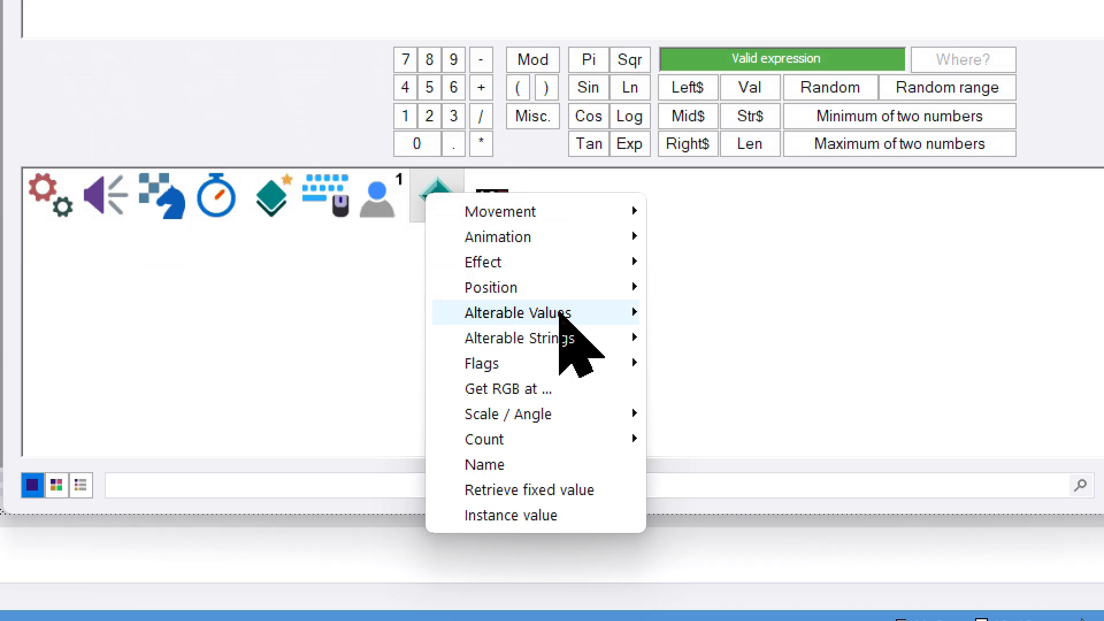
# Set the Counter to the Active object's test value in the mouse-over event, and run the application
pyautogui.moveTo(561, 314)
pyautogui.moveTo(679, 316)
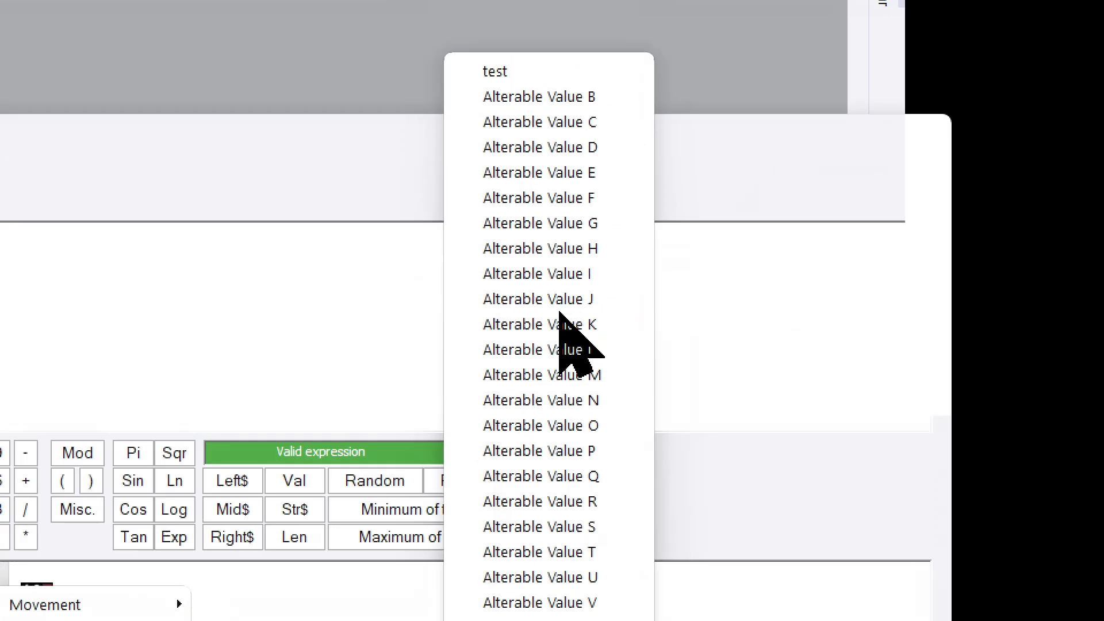
pyautogui.click(561, 313)
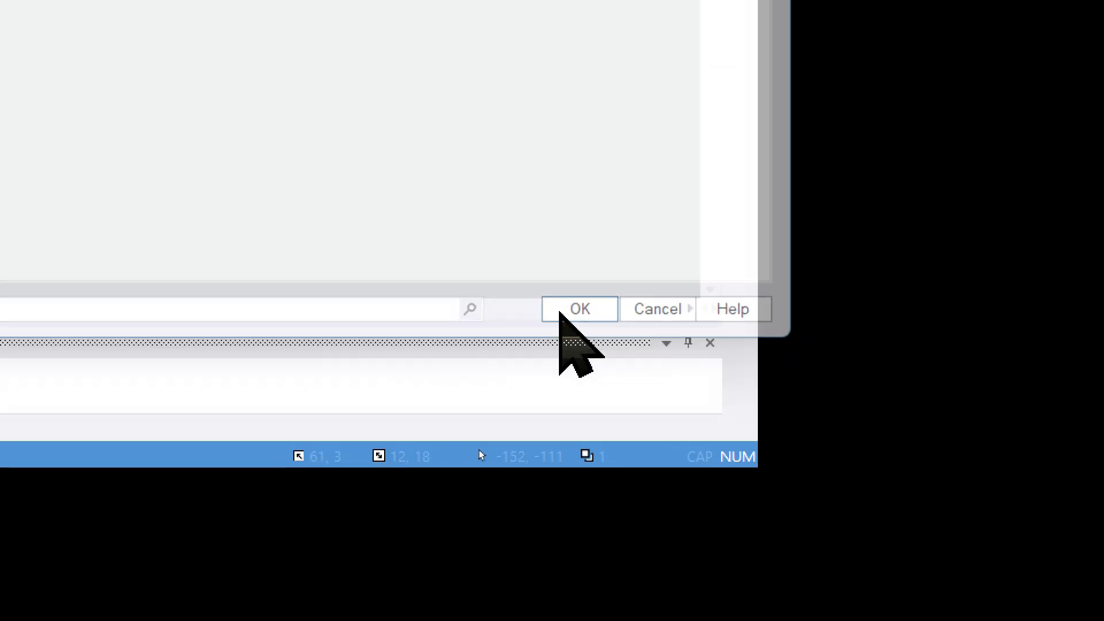
pyautogui.click(562, 311)
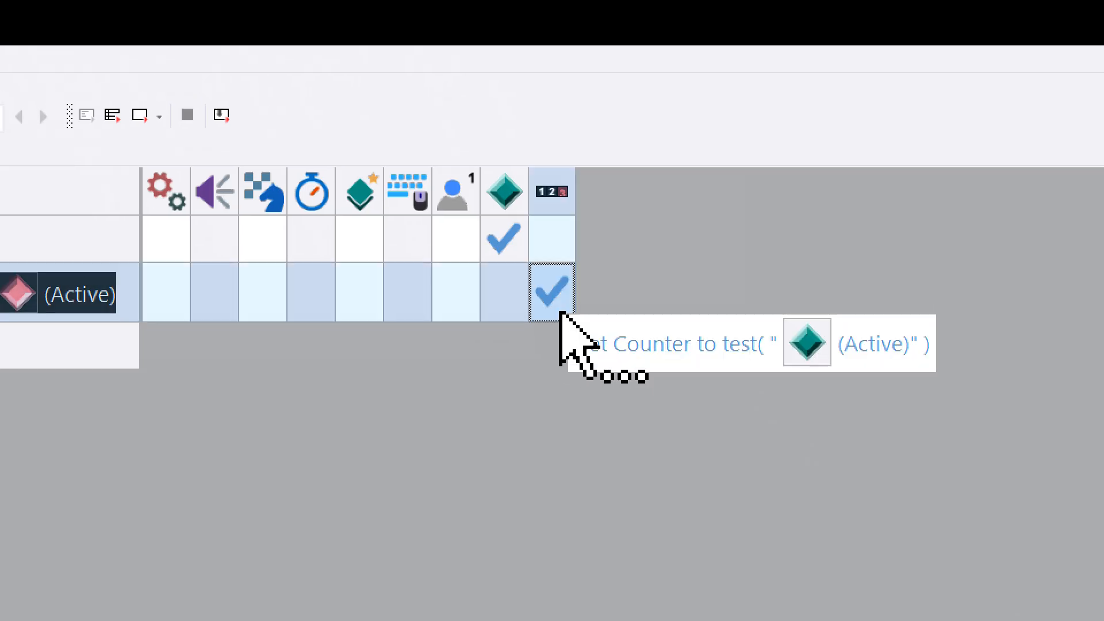
pyautogui.press('F8')
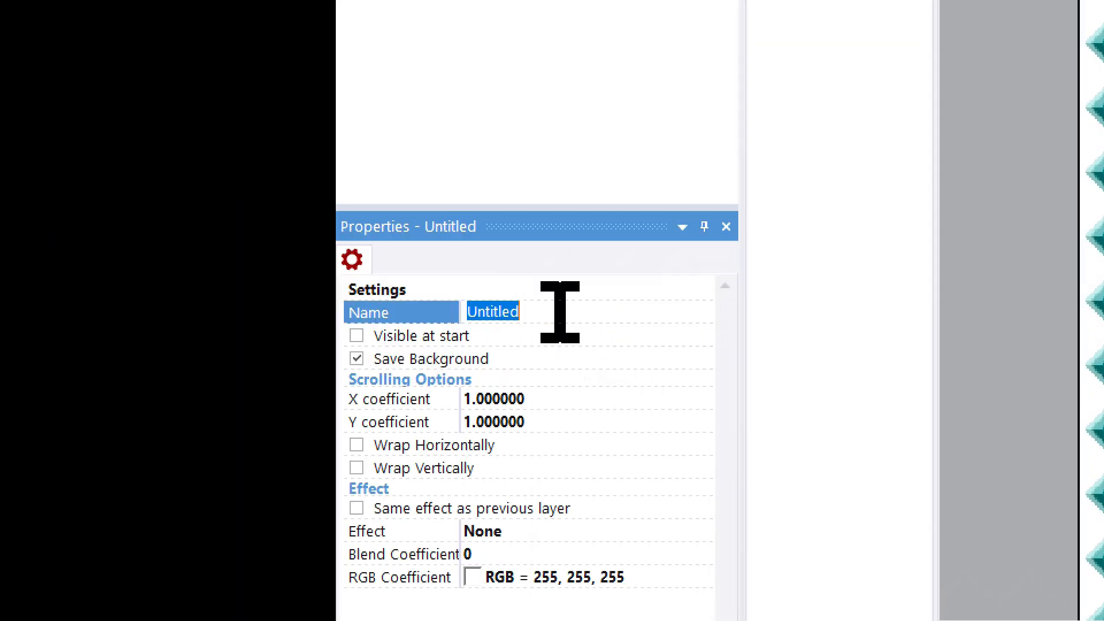
# Name the untitled layer "debug" and add a Layer object action that shows it by name
pyautogui.write('debug')
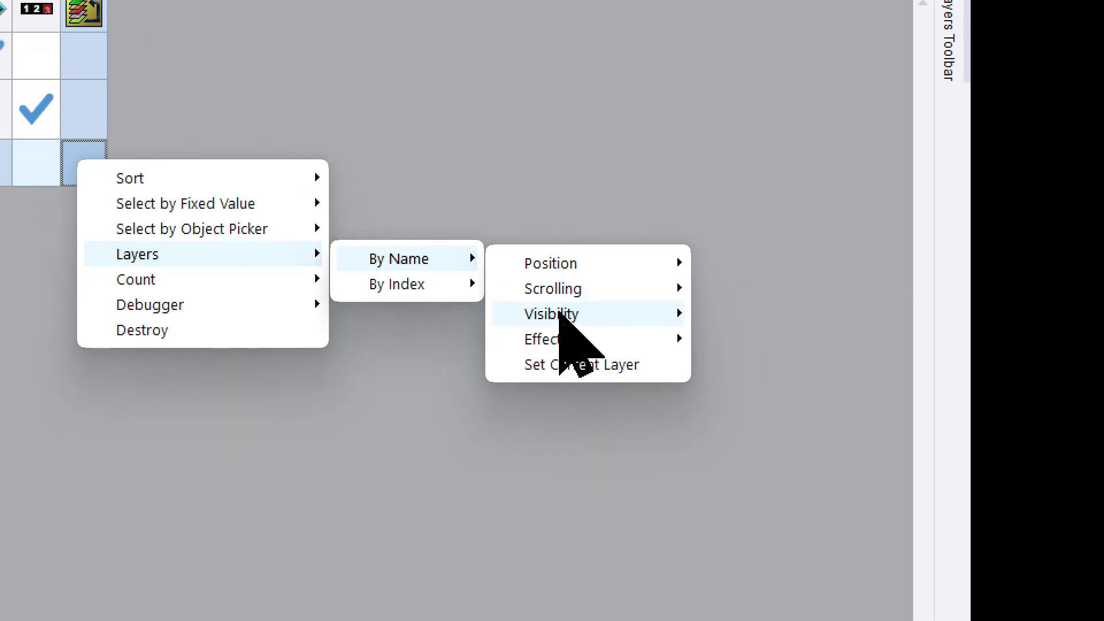
pyautogui.moveTo(653, 368)
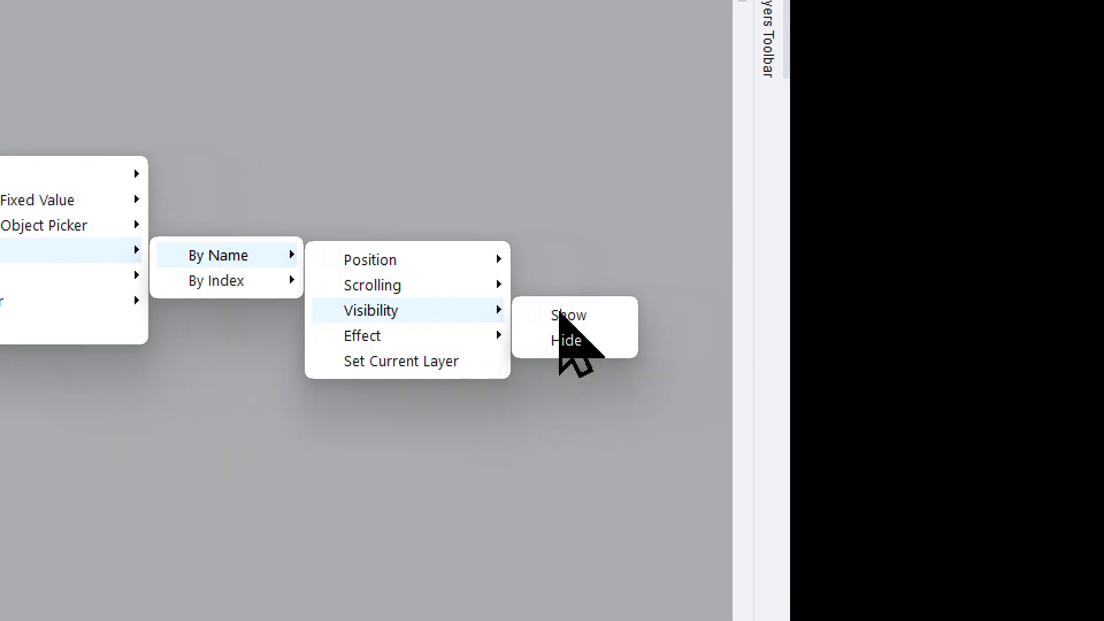
pyautogui.click(541, 311)
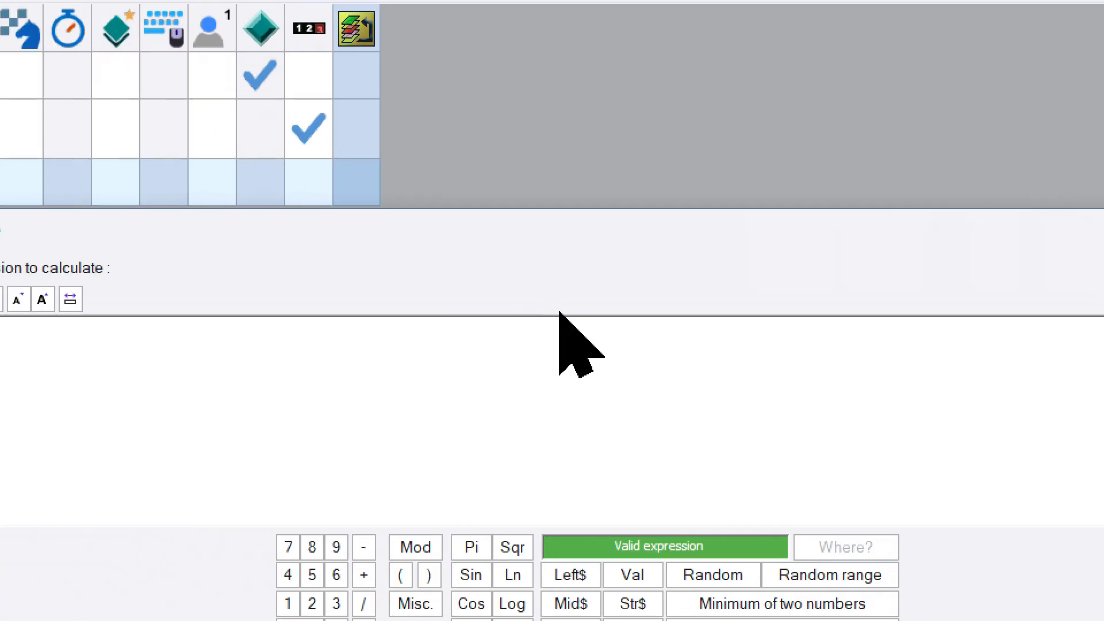
pyautogui.write('"D"')
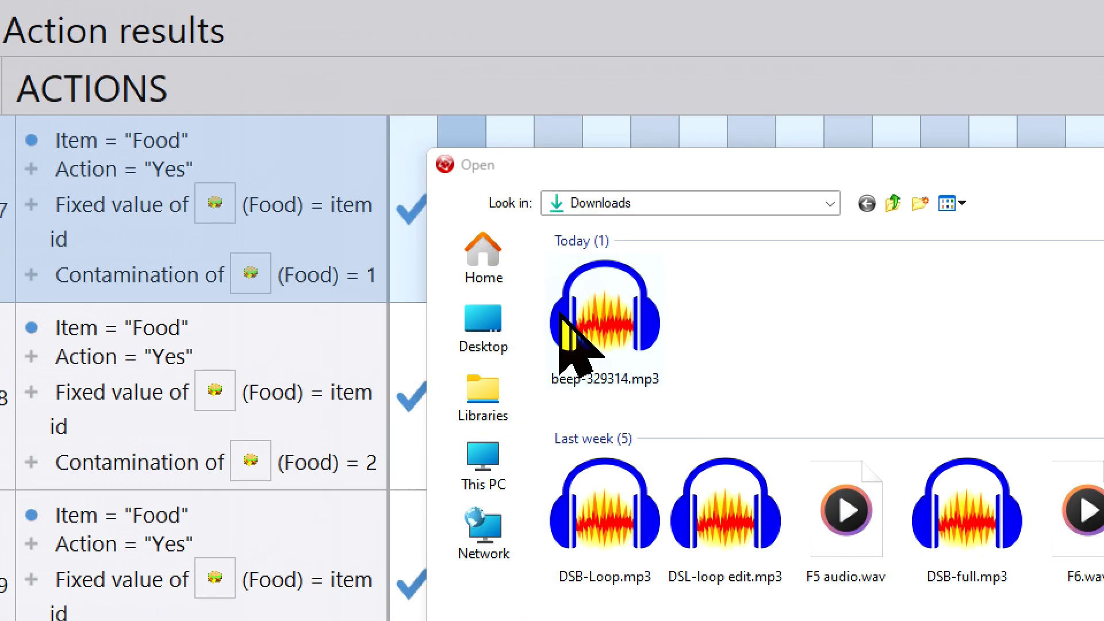
# Load beep-329314.mp3 from the Downloads folder as the Play Sample action of the Food "Yes" event with Contamination = 1
pyautogui.click(579, 309)
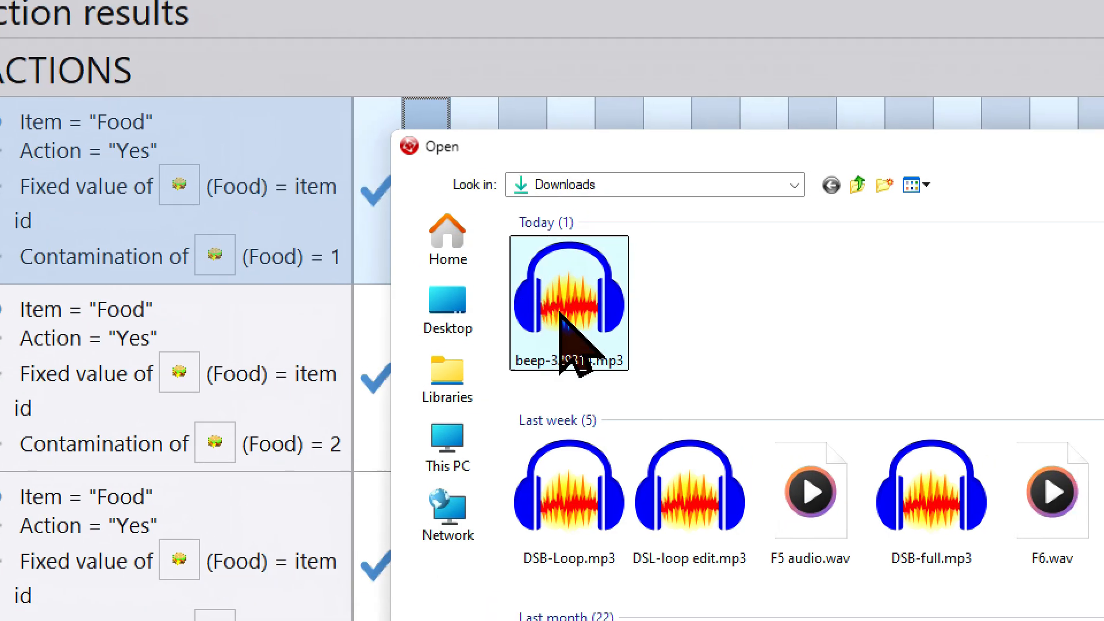
pyautogui.doubleClick(560, 313)
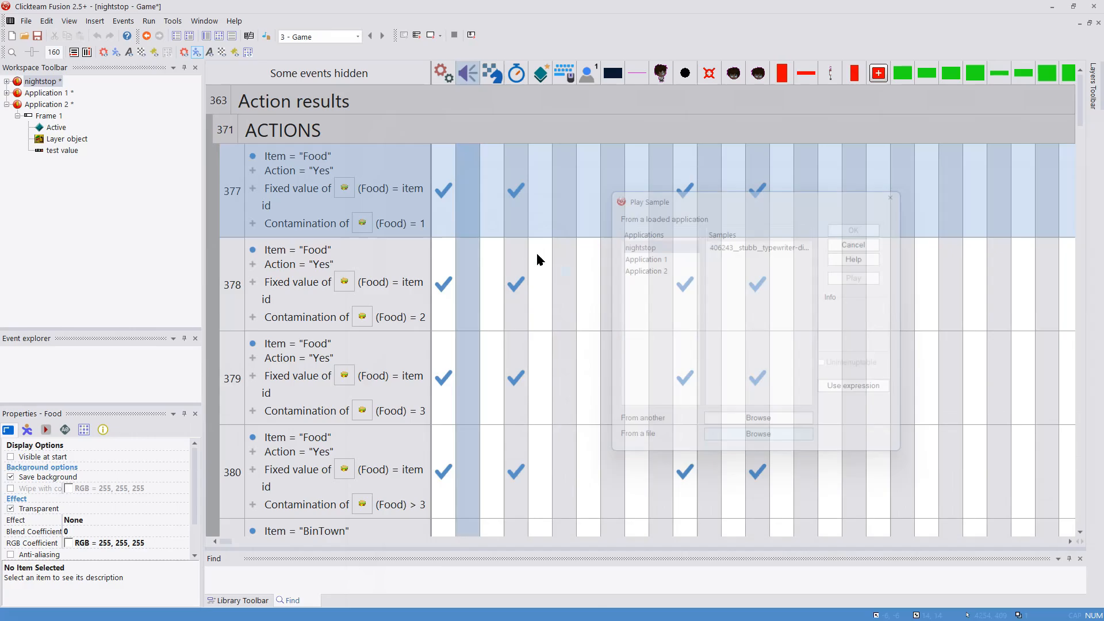
pyautogui.click(468, 203)
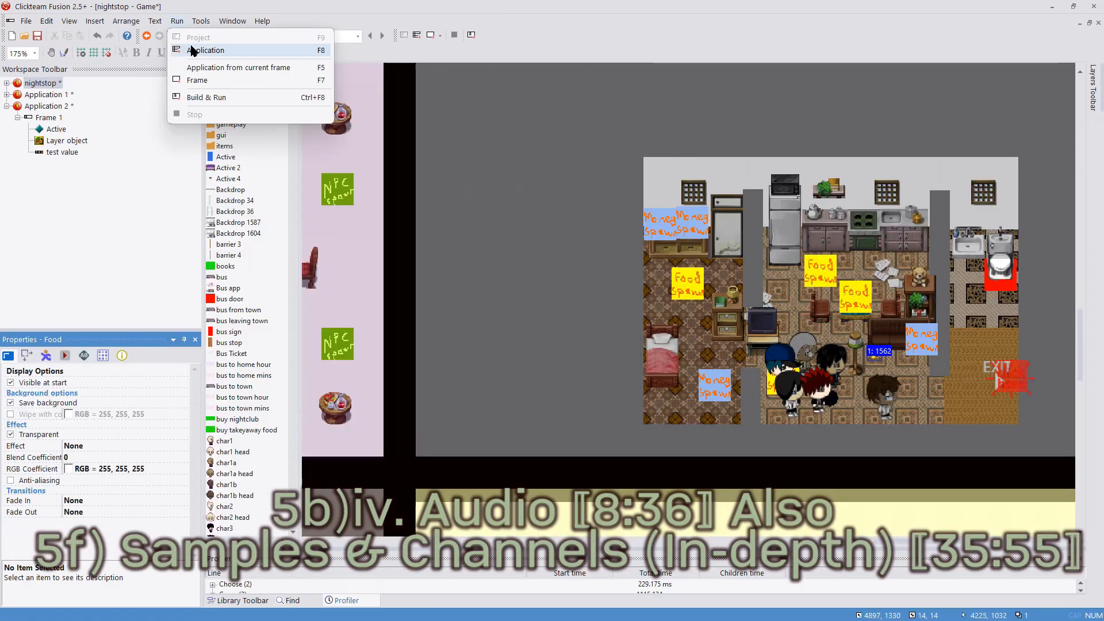
# Run the nightstop application, begin the game and answer Yes to eating the food
pyautogui.click(197, 52)
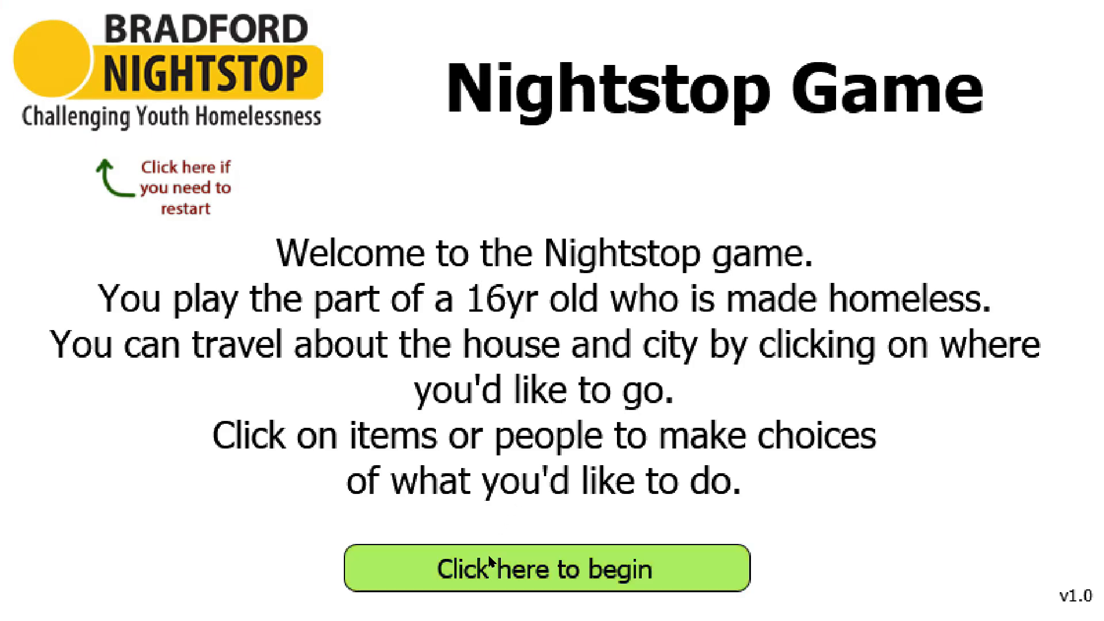
pyautogui.click(483, 566)
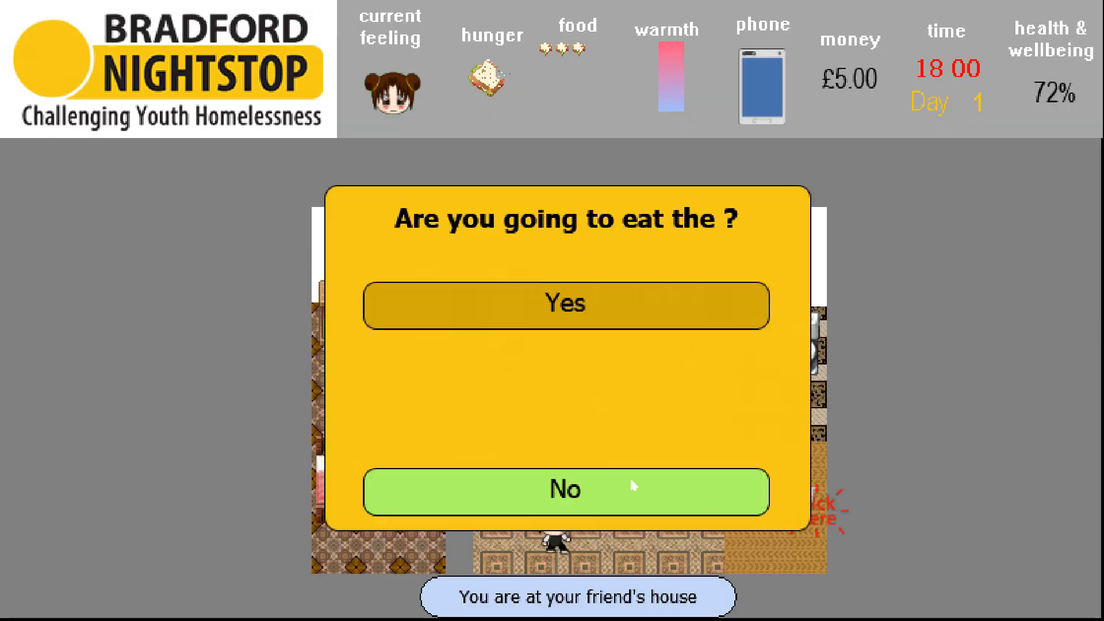
pyautogui.click(611, 322)
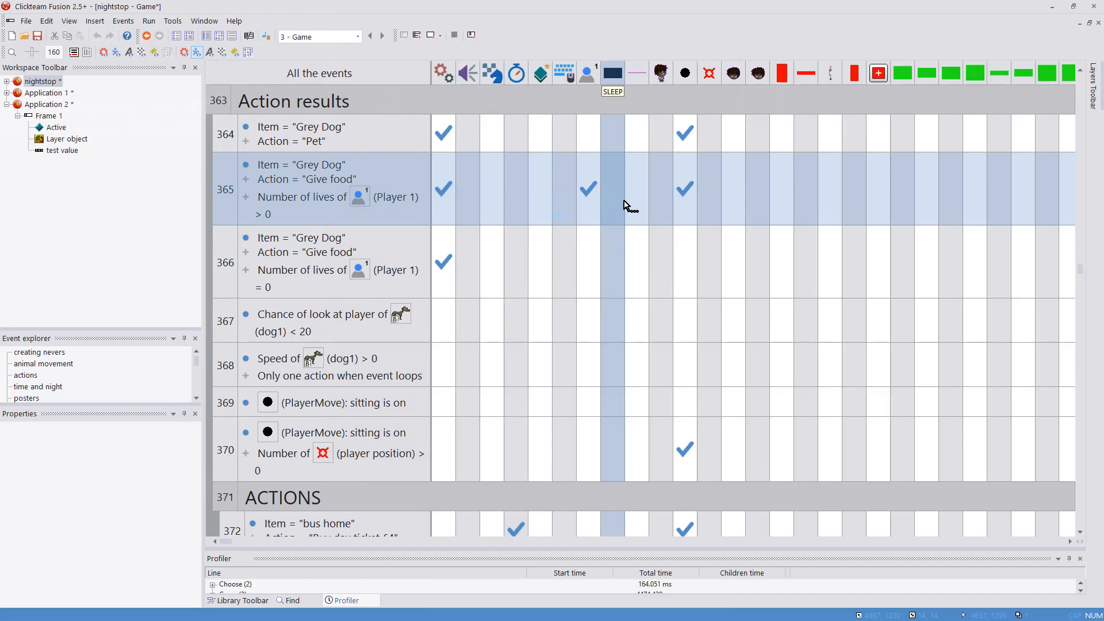
# Filter the events to those with sound actions and delete the Fixed value and Contamination conditions from Food event 377
pyautogui.click(467, 73)
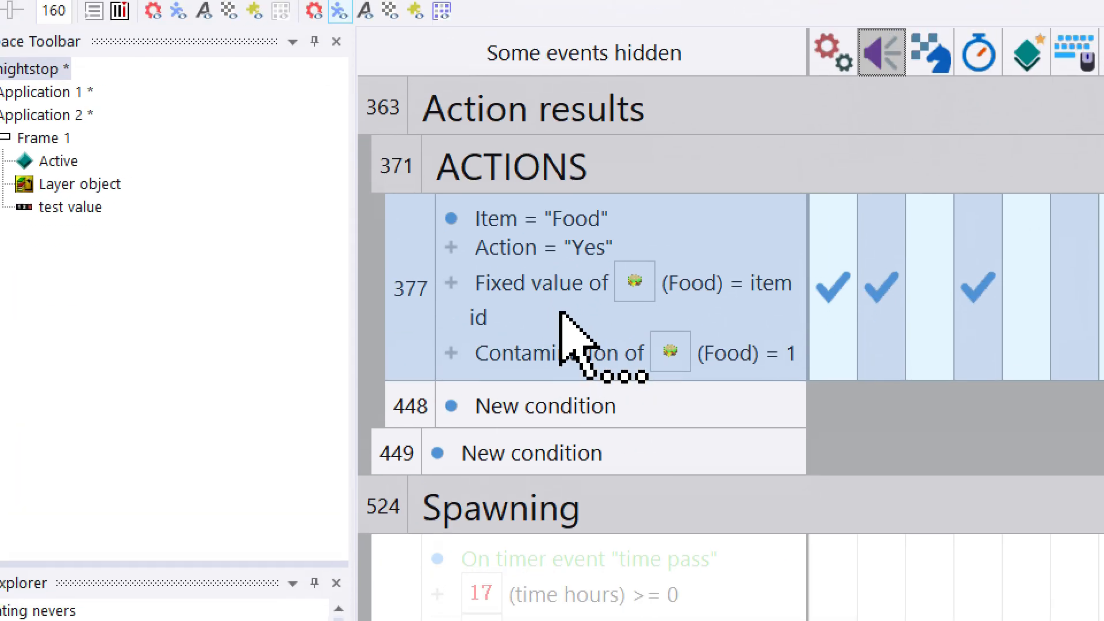
pyautogui.click(561, 313)
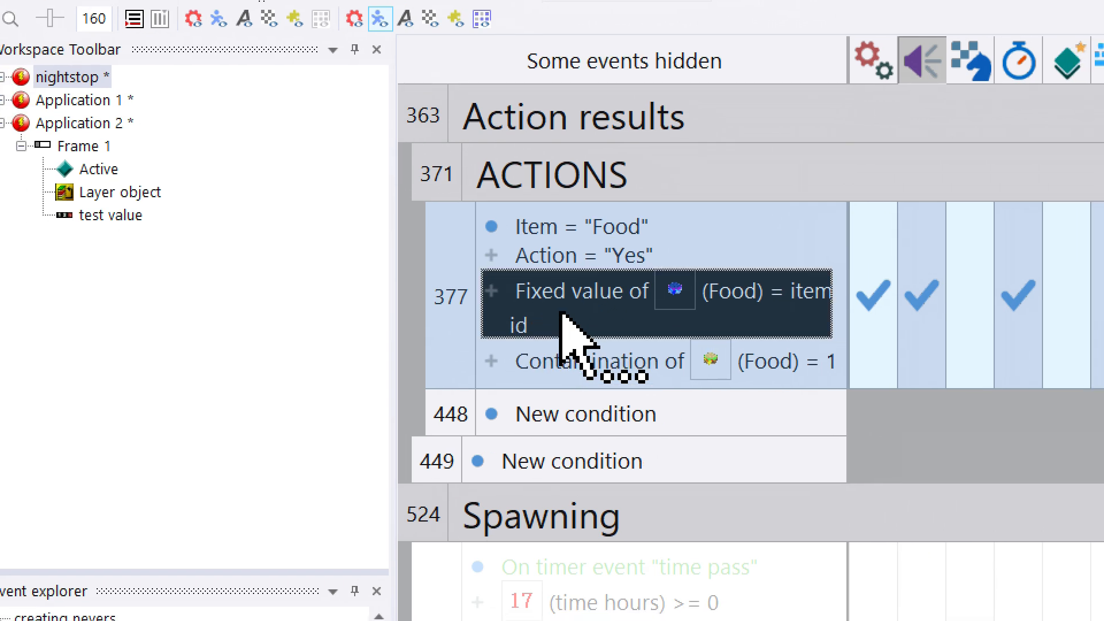
pyautogui.press('Delete')
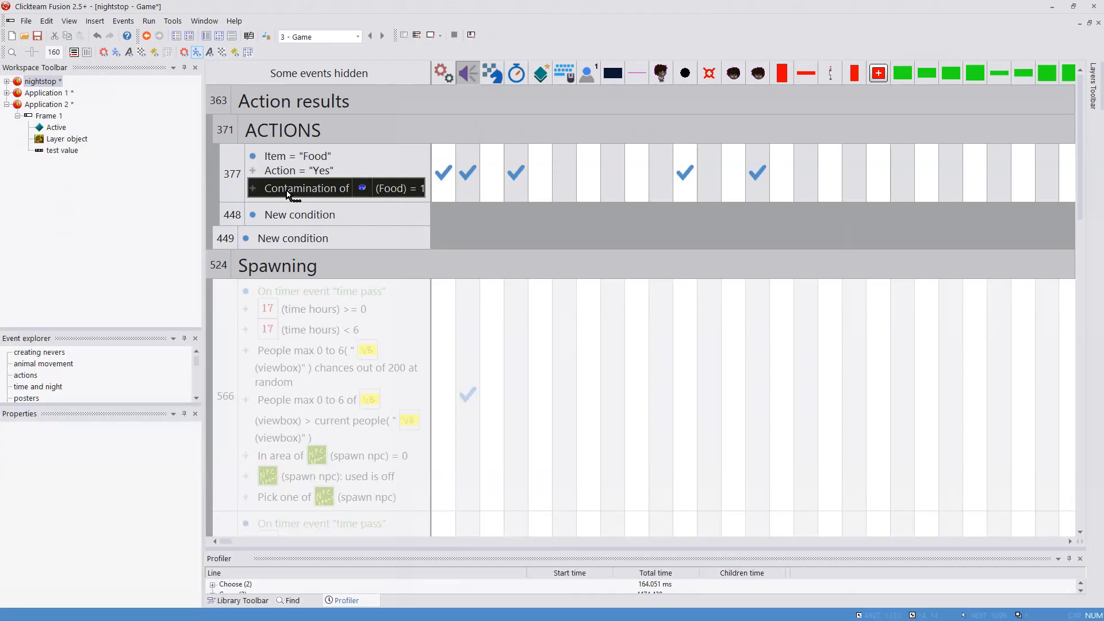
pyautogui.press('Delete')
pyautogui.click(294, 171)
# Run the application again, begin with a character, select the food in the friend's house and agree to eat it
pyautogui.click(147, 22)
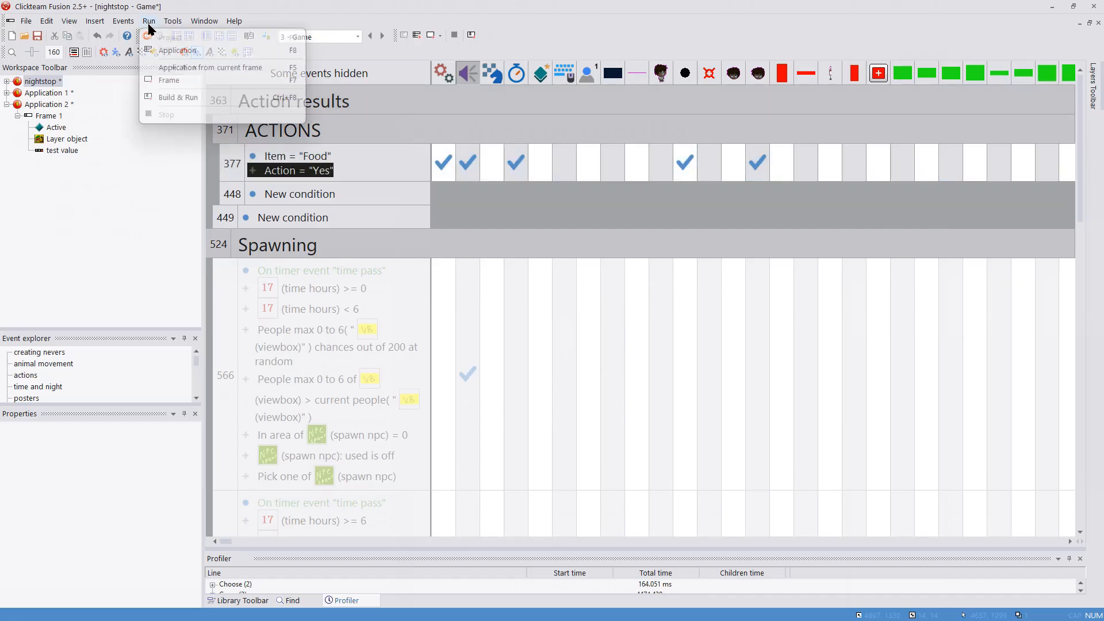
pyautogui.click(168, 51)
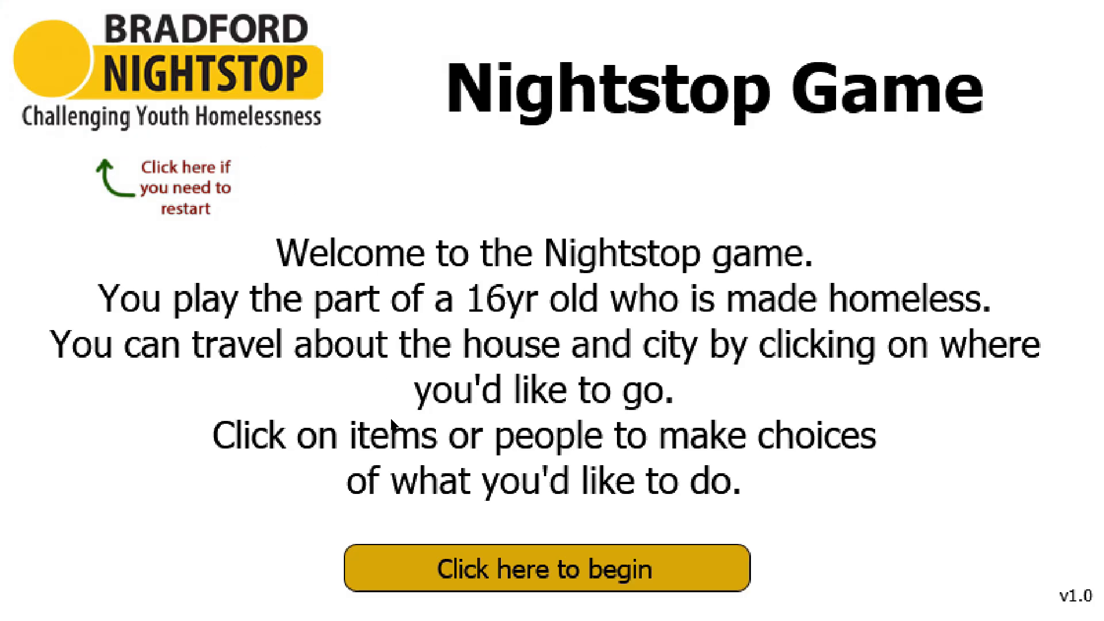
pyautogui.click(408, 557)
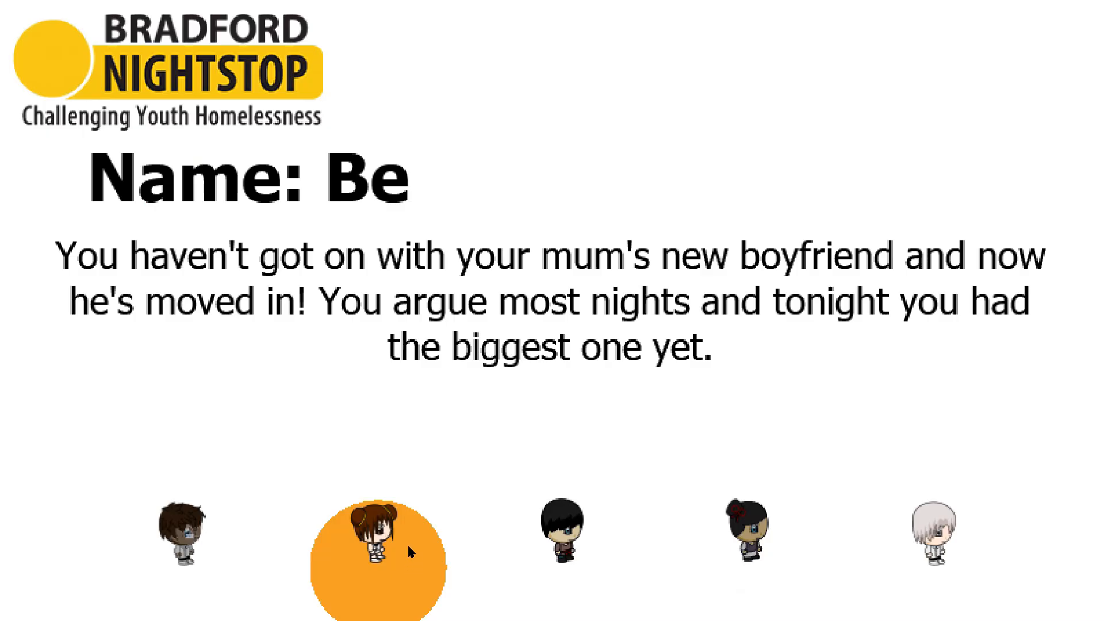
pyautogui.click(393, 540)
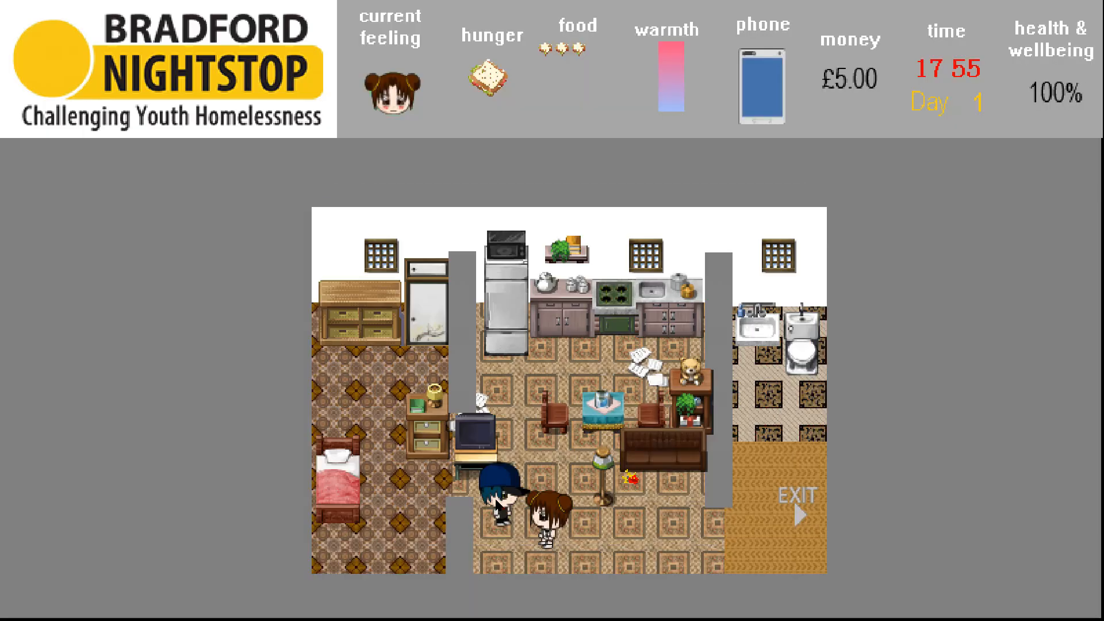
pyautogui.click(631, 481)
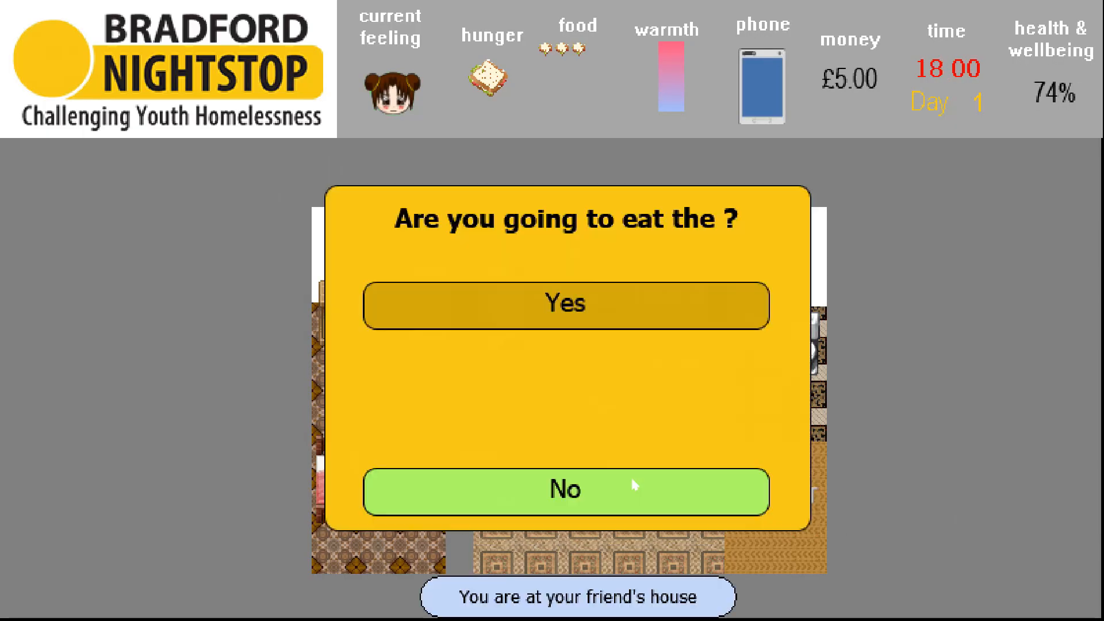
pyautogui.click(598, 304)
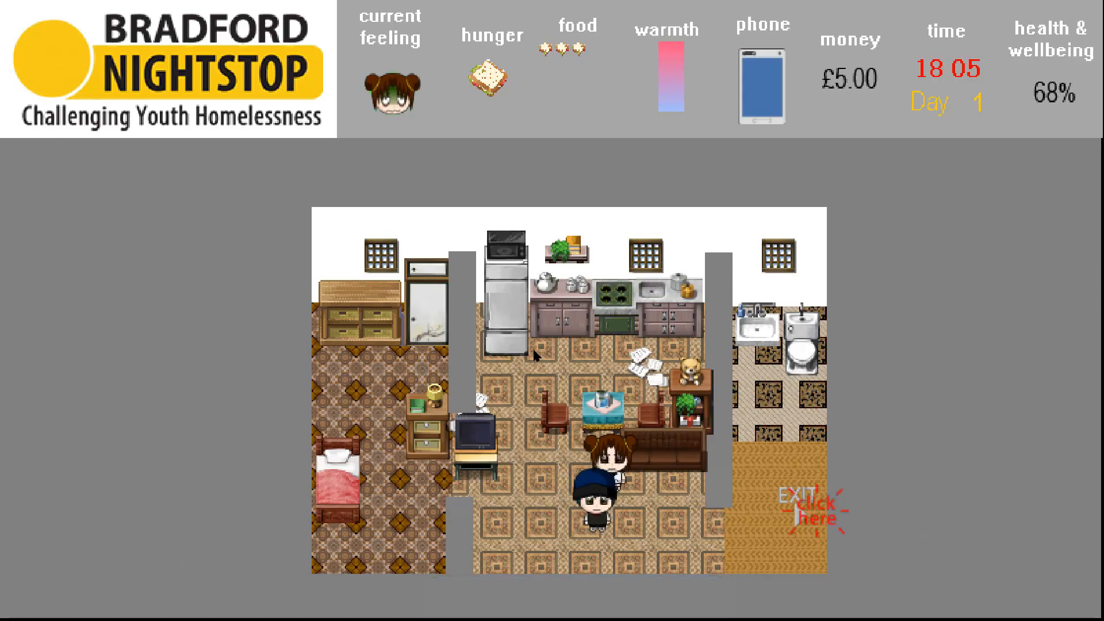
# Close the game, undo both condition deletions and delete only the Contamination condition from Food event 377
pyautogui.hotkey('alt', 'F4')
pyautogui.hotkey('ctrl', 'z')
pyautogui.hotkey('ctrl', 'z')
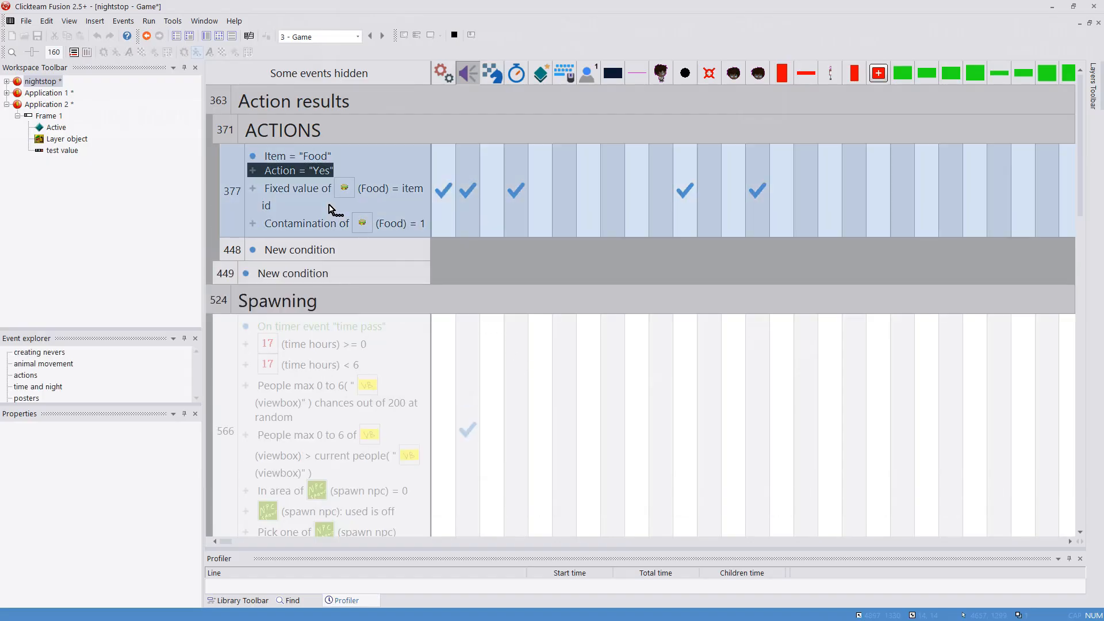
pyautogui.click(325, 223)
pyautogui.press('Delete')
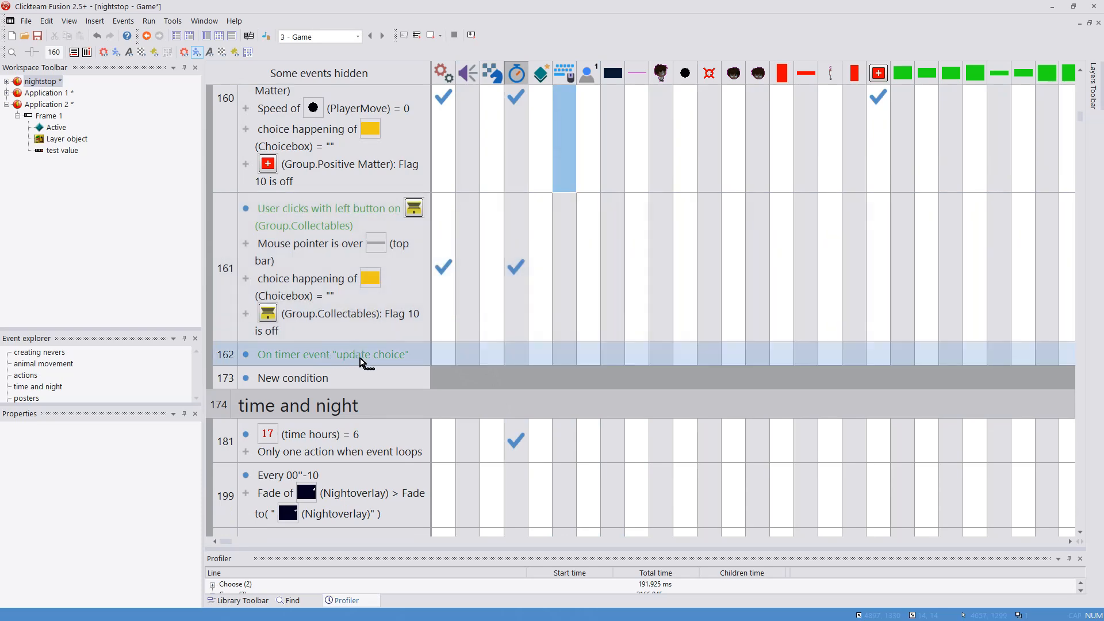
# Examine the actions of the "update choice" timer event and of event 76, the player position and NPC overlap
pyautogui.doubleClick(453, 359)
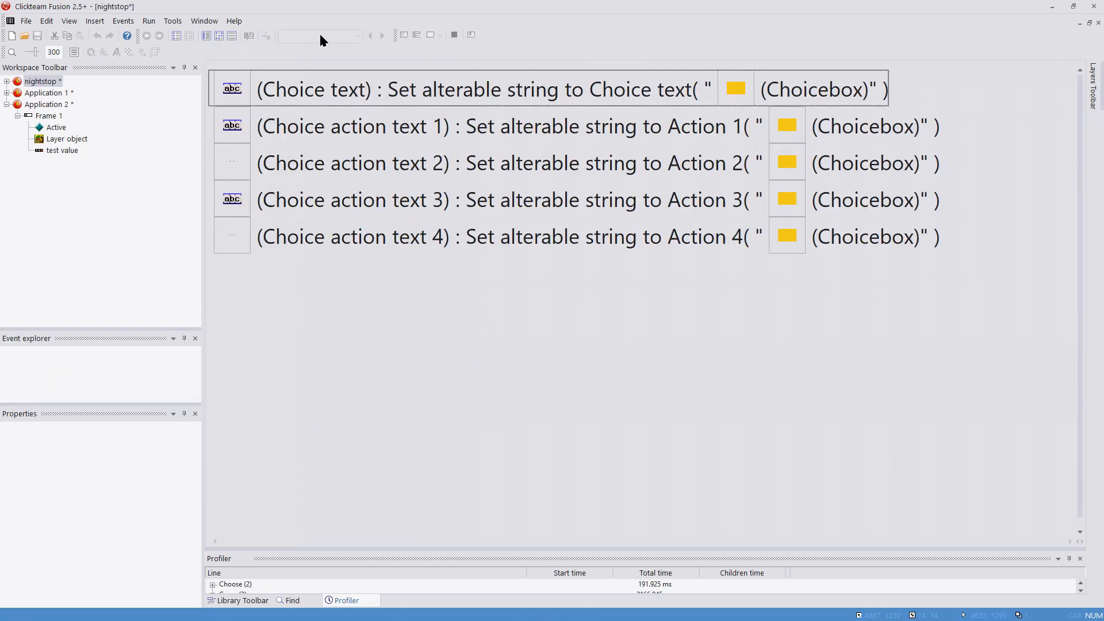
pyautogui.click(218, 37)
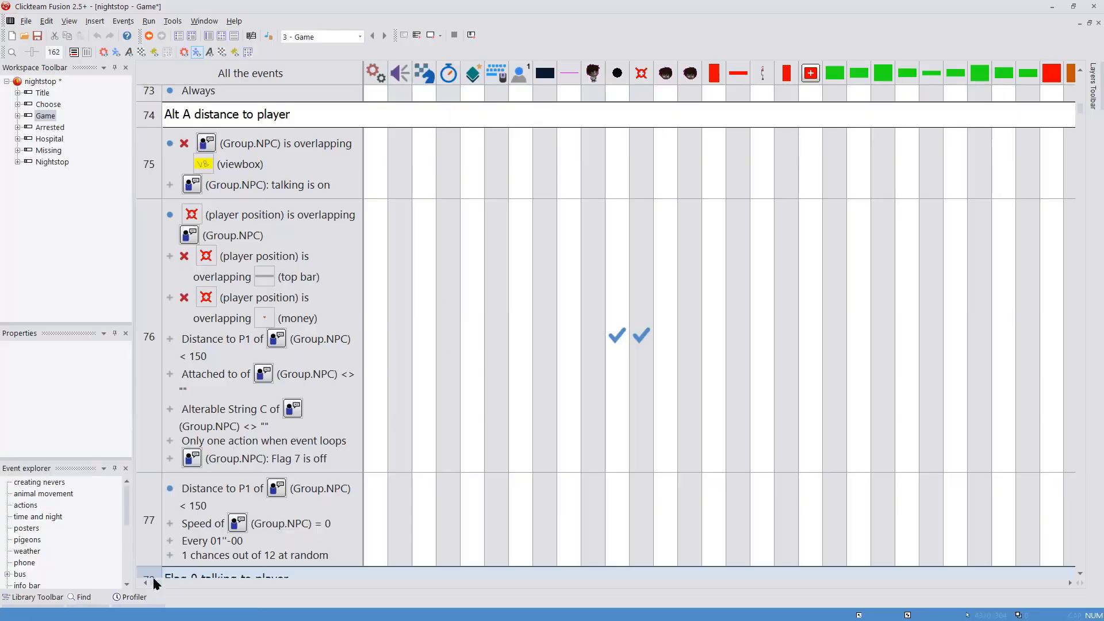
pyautogui.moveTo(152, 583); pyautogui.dragTo(242, 583)
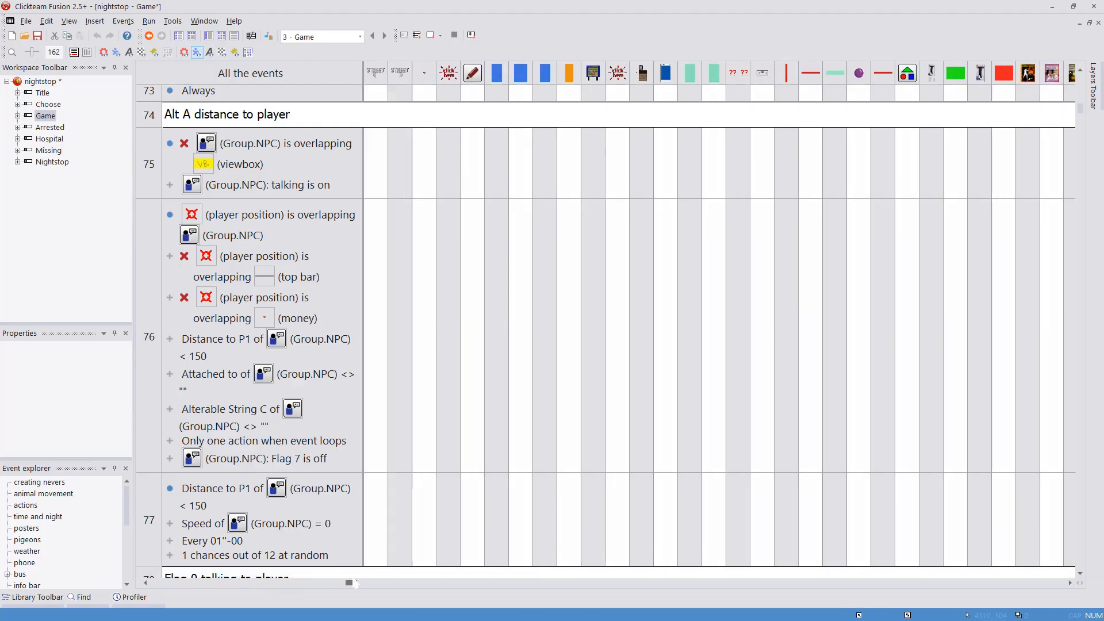
pyautogui.moveTo(355, 583); pyautogui.dragTo(1028, 583)
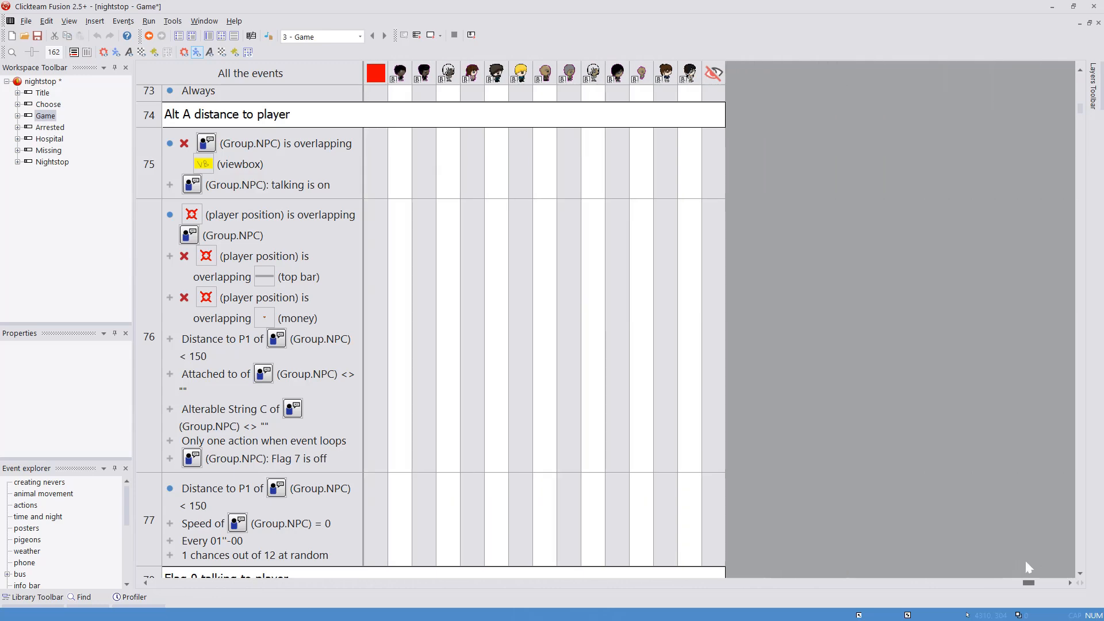
pyautogui.doubleClick(568, 342)
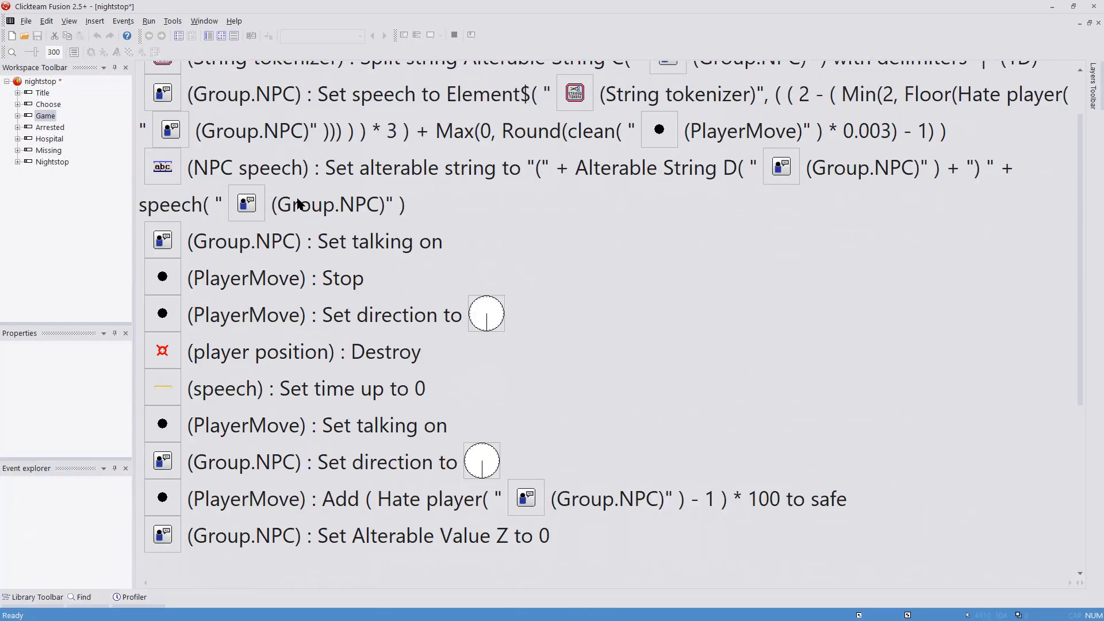
pyautogui.click(209, 38)
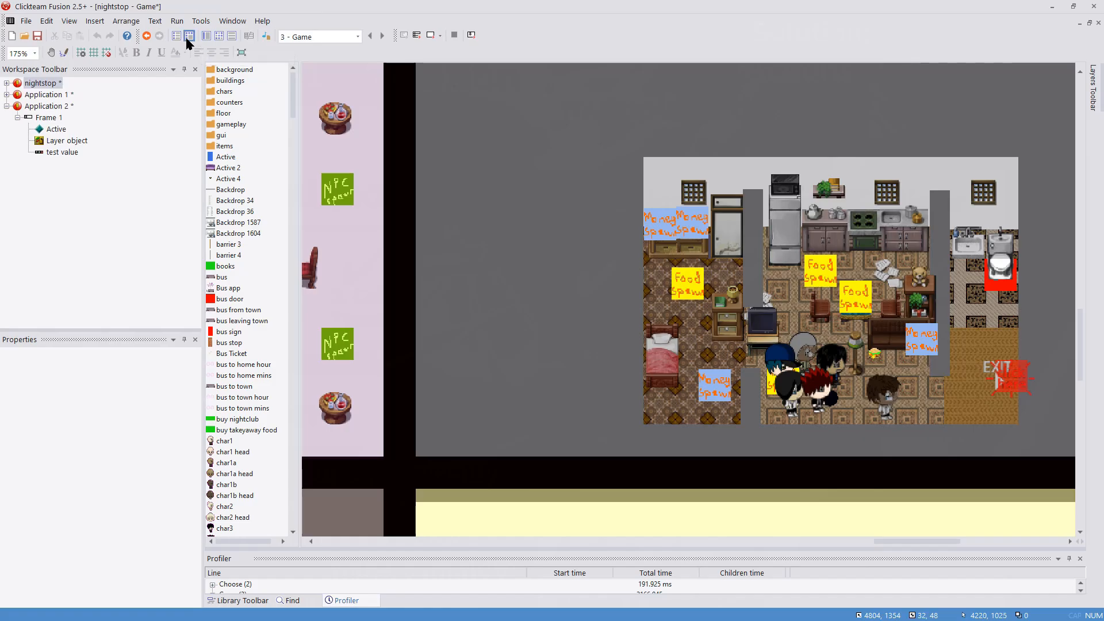
# Examine the end-of-turn and "place" timer events of Climate STACK's game frame with their conditions and actions listed together
pyautogui.click(189, 37)
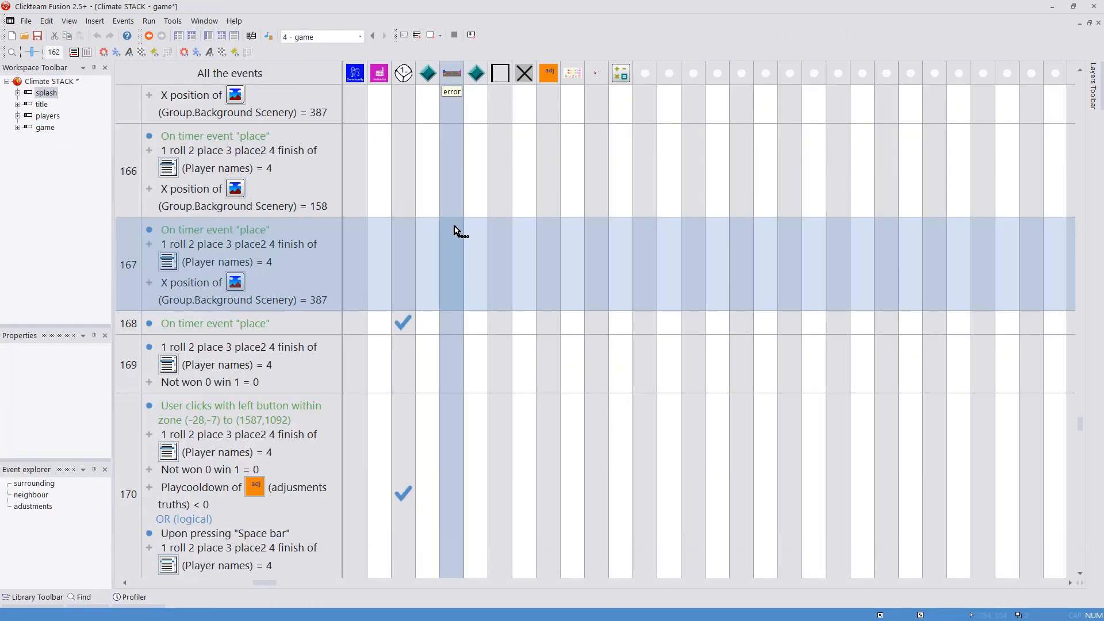
pyautogui.scroll(-5, 442, 212)
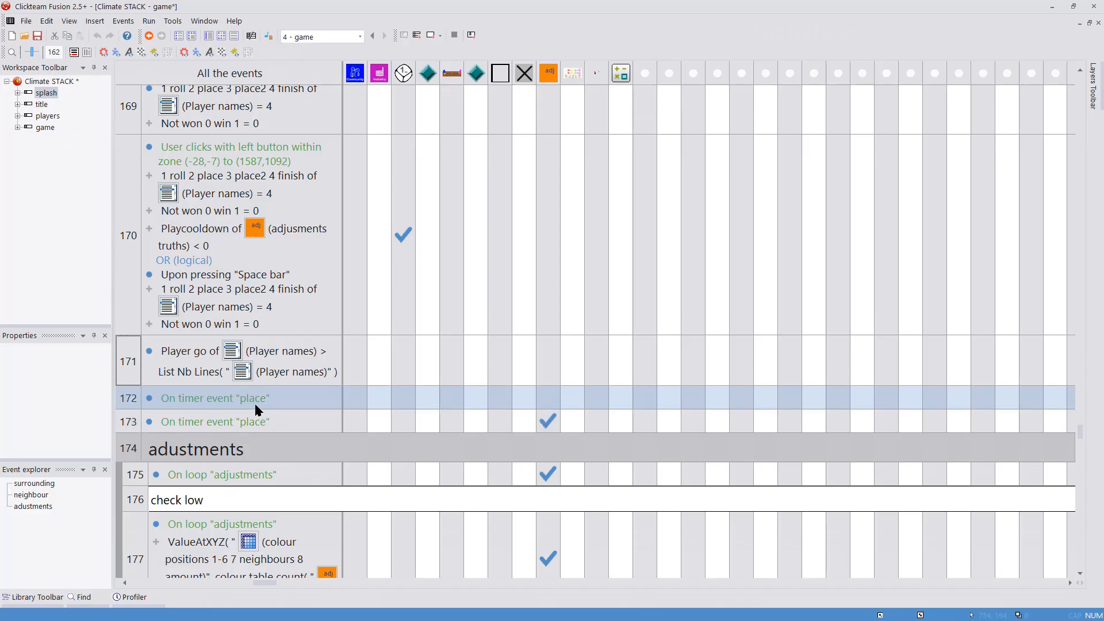
pyautogui.click(255, 402)
pyautogui.click(252, 35)
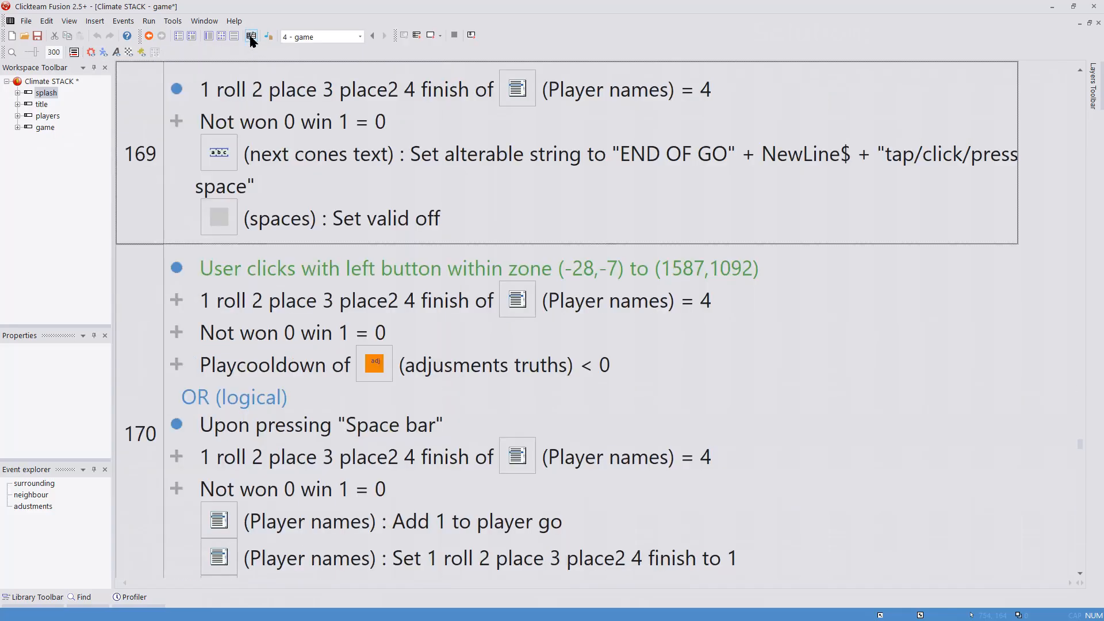
pyautogui.scroll(-8, 295, 203)
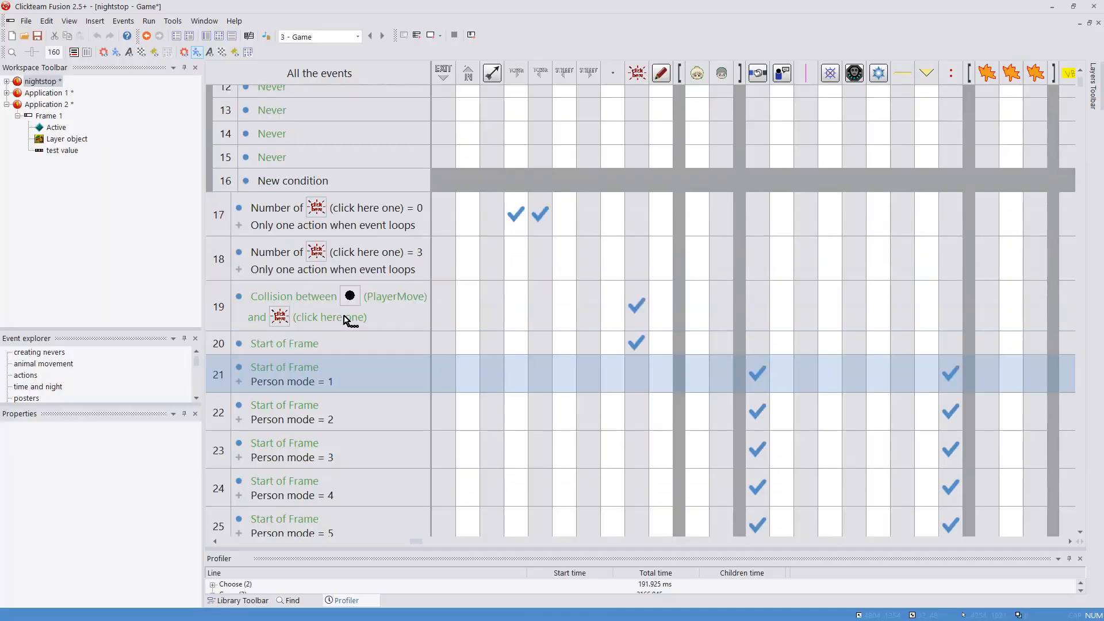
# Select a block of nightstop event lines ending at event 79, view the commands available for them, and dismiss the list
pyautogui.click(347, 320)
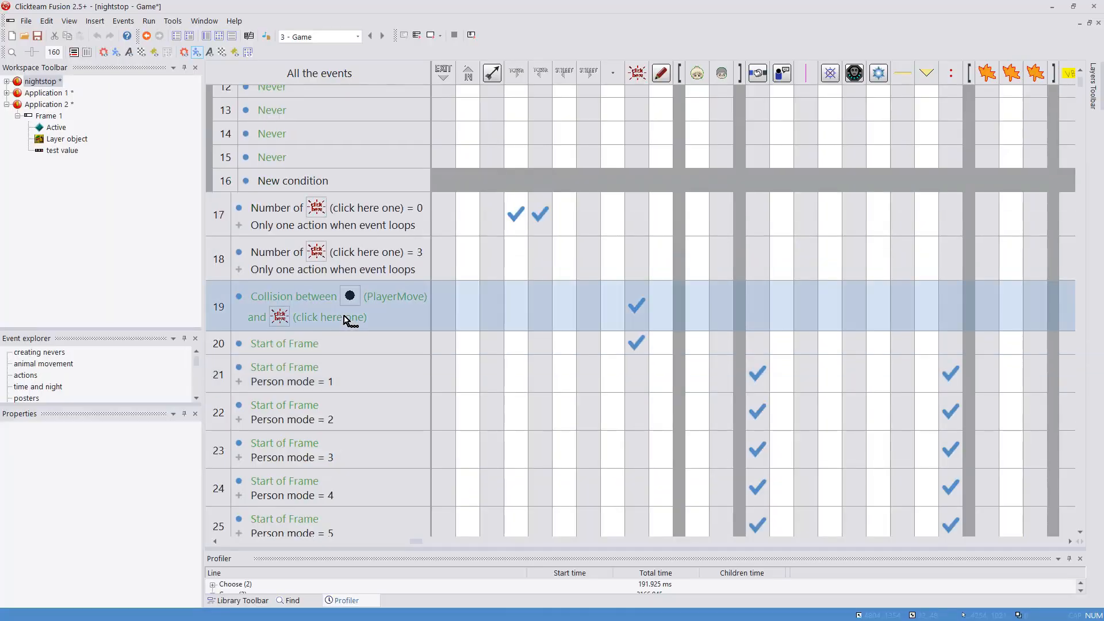
pyautogui.click(255, 363)
pyautogui.moveTo(229, 377); pyautogui.dragTo(224, 227)
pyautogui.click(222, 226)
pyautogui.scroll(-12, 245, 293)
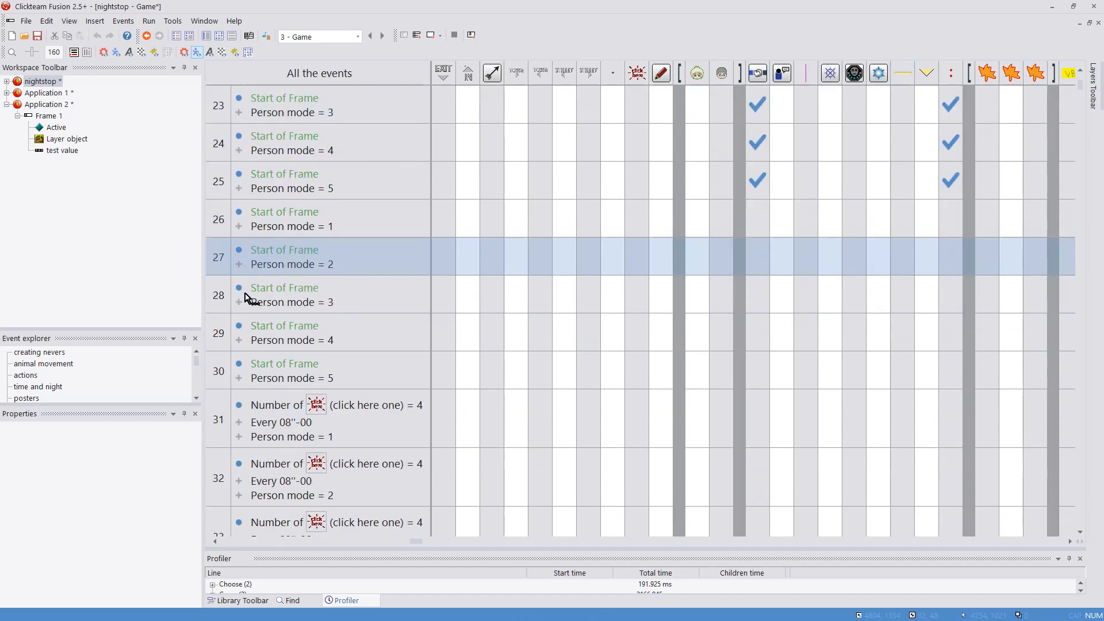
pyautogui.scroll(-10, 249, 326)
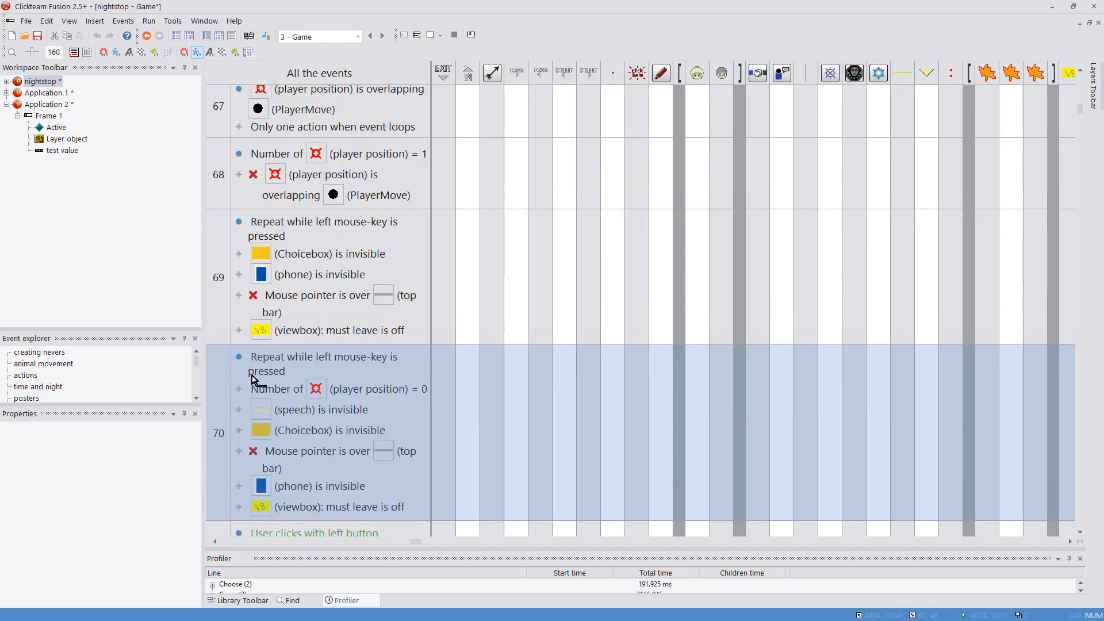
pyautogui.rightClick(223, 413)
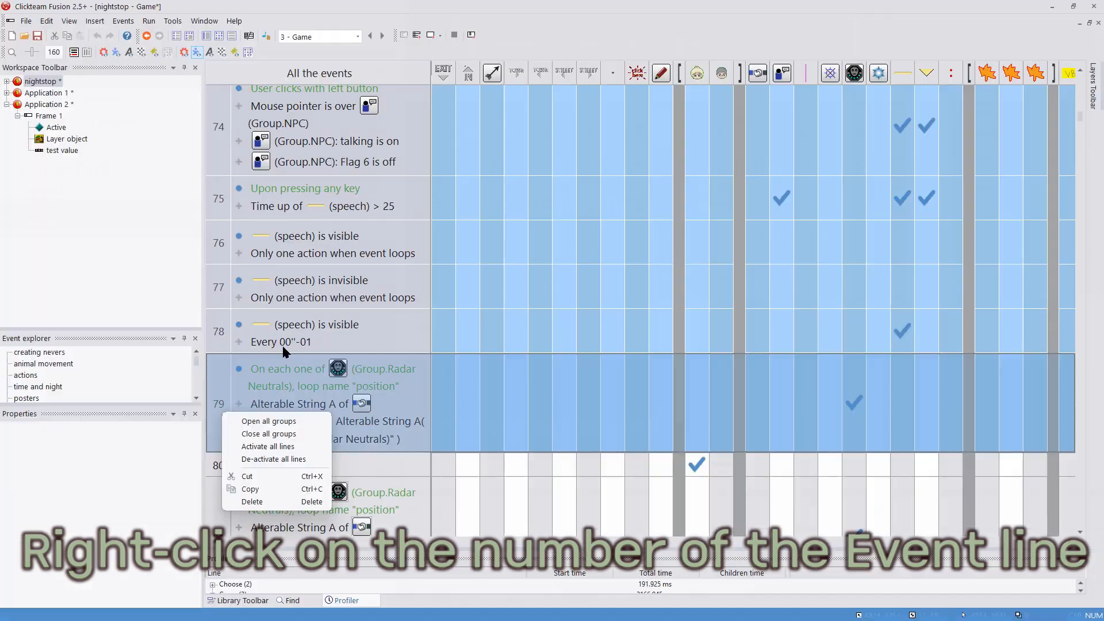
pyautogui.click(555, 89)
pyautogui.scroll(12, 556, 88)
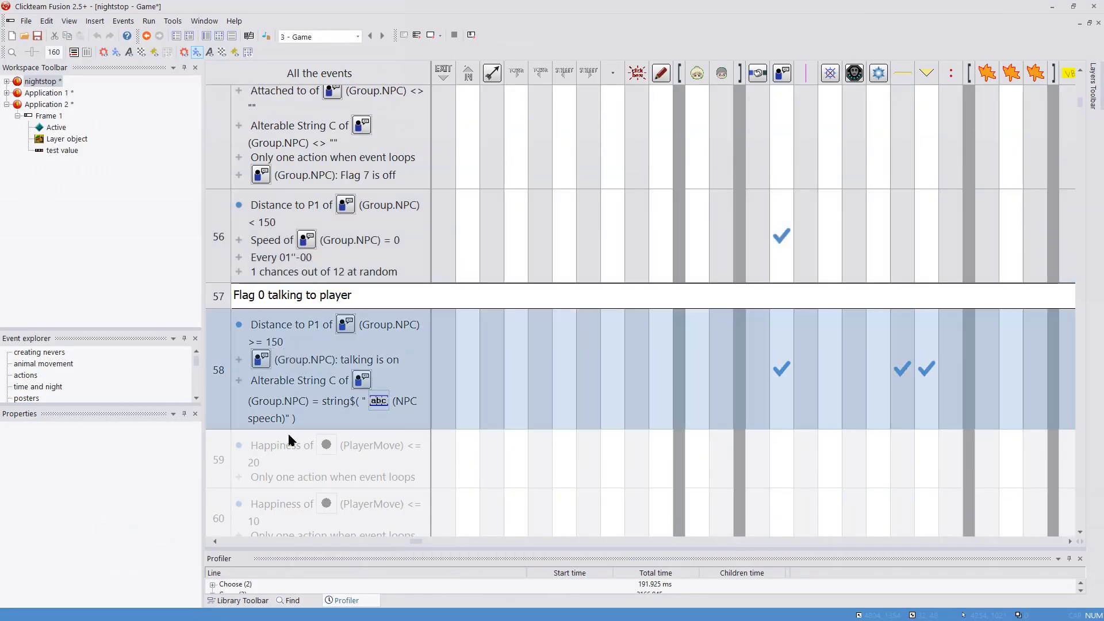
pyautogui.scroll(3, 412, 401)
pyautogui.scroll(8, 412, 401)
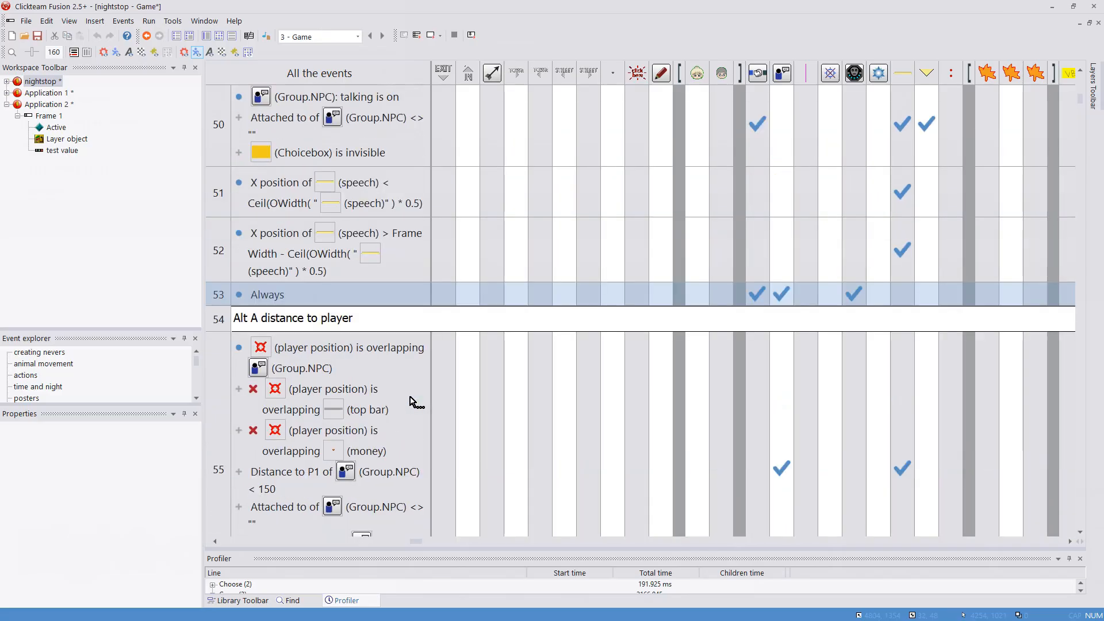
pyautogui.click(210, 361)
pyautogui.scroll(20, 363, 319)
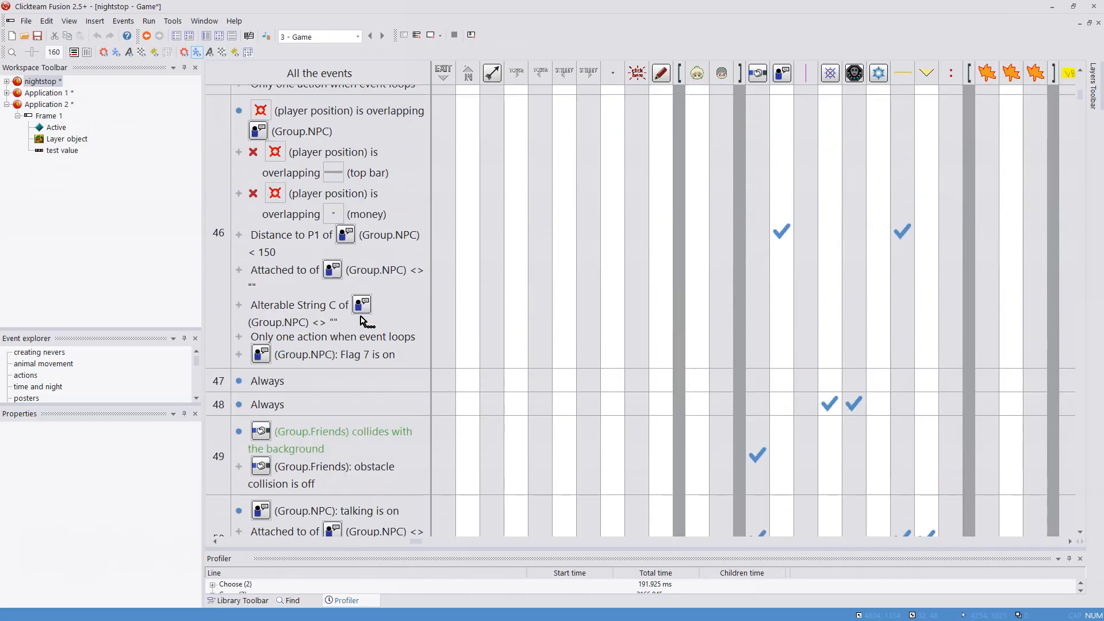
pyautogui.scroll(3, 361, 320)
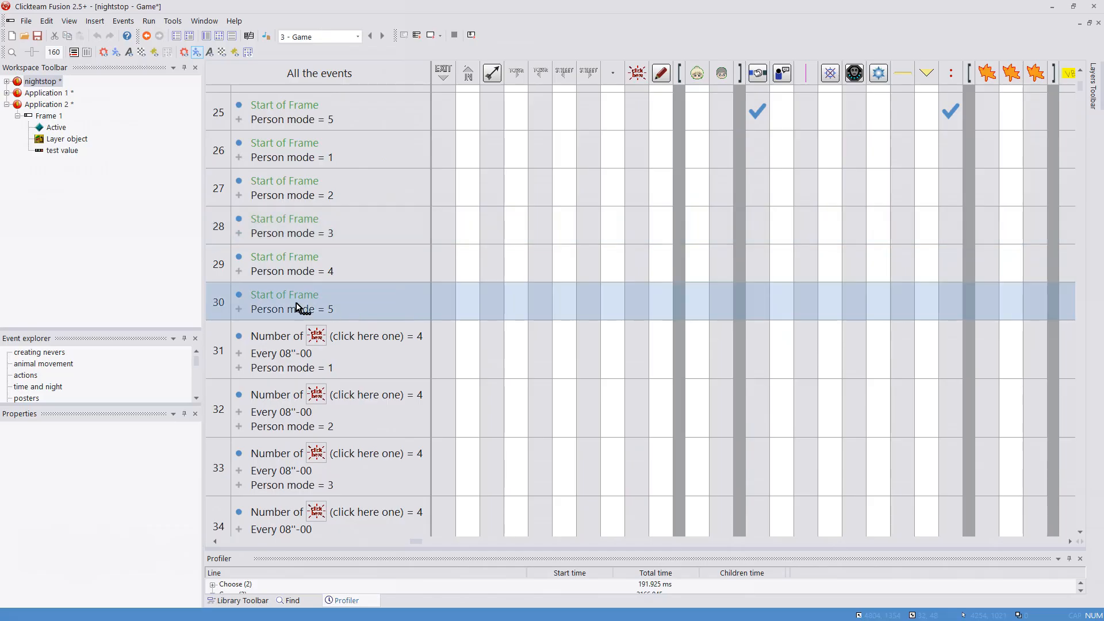
# Select the block of nightstop event lines starting at event 31 and deactivate all of them
pyautogui.keyDown('shift'); pyautogui.click(235, 352); pyautogui.keyUp('shift')
pyautogui.rightClick(241, 355)
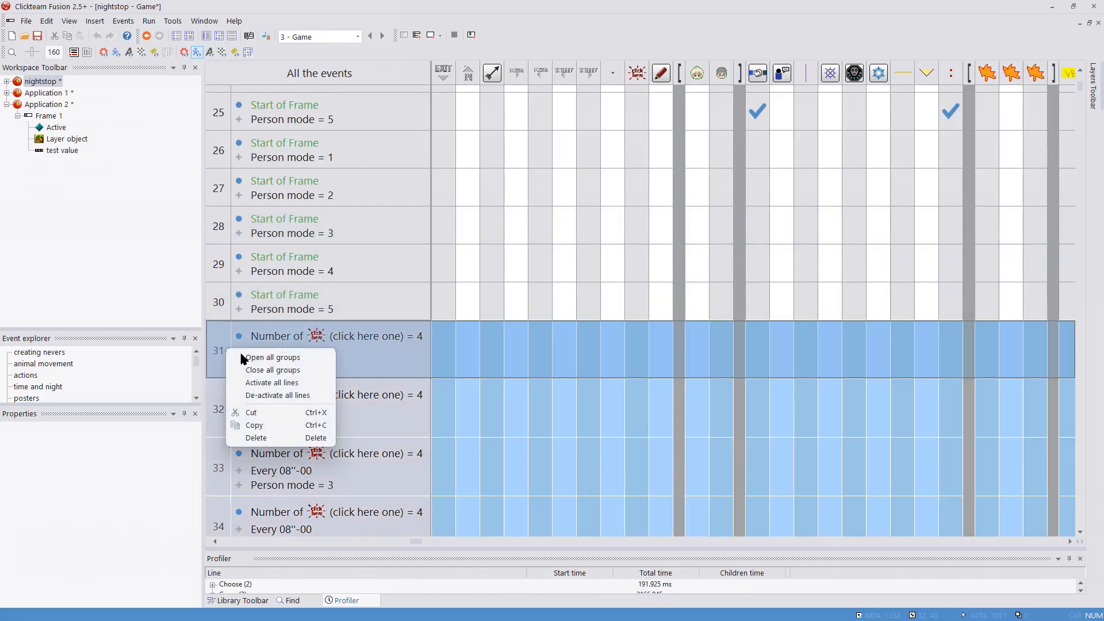
pyautogui.click(278, 395)
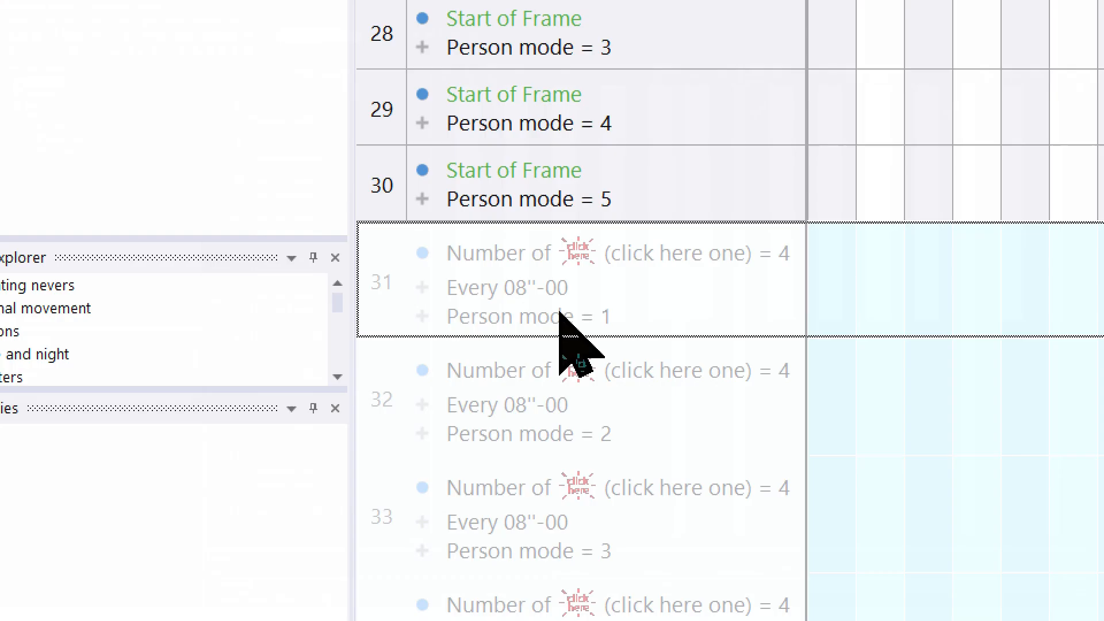
pyautogui.scroll(-3, 227, 209)
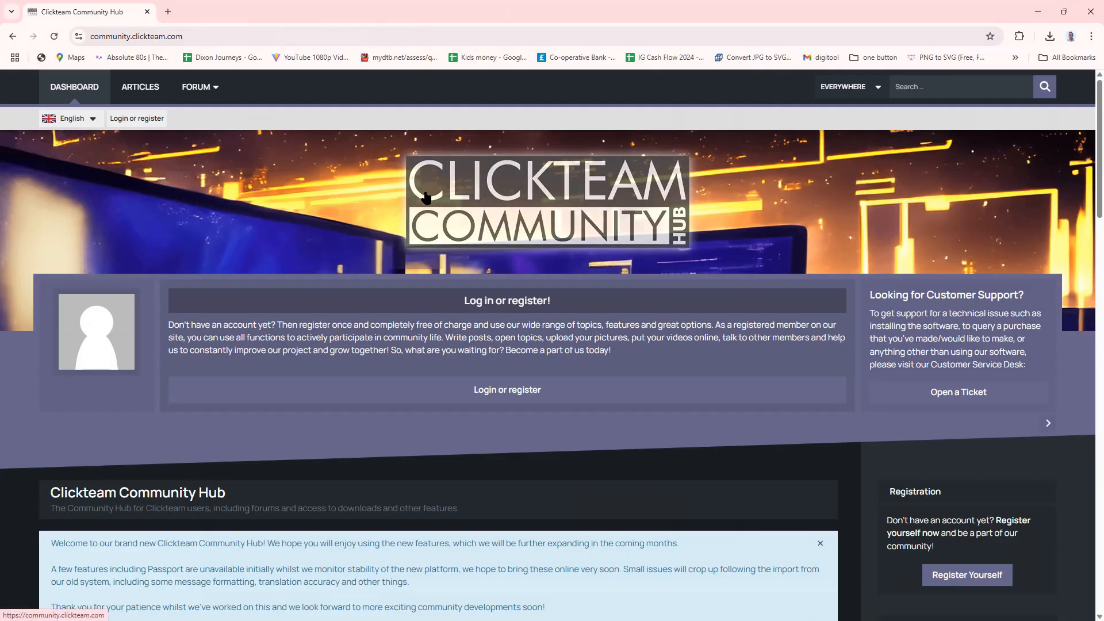
# Switch to the Clickteam Community Hub in the browser and look through its recent activities and unread threads
pyautogui.scroll(-7, 649, 260)
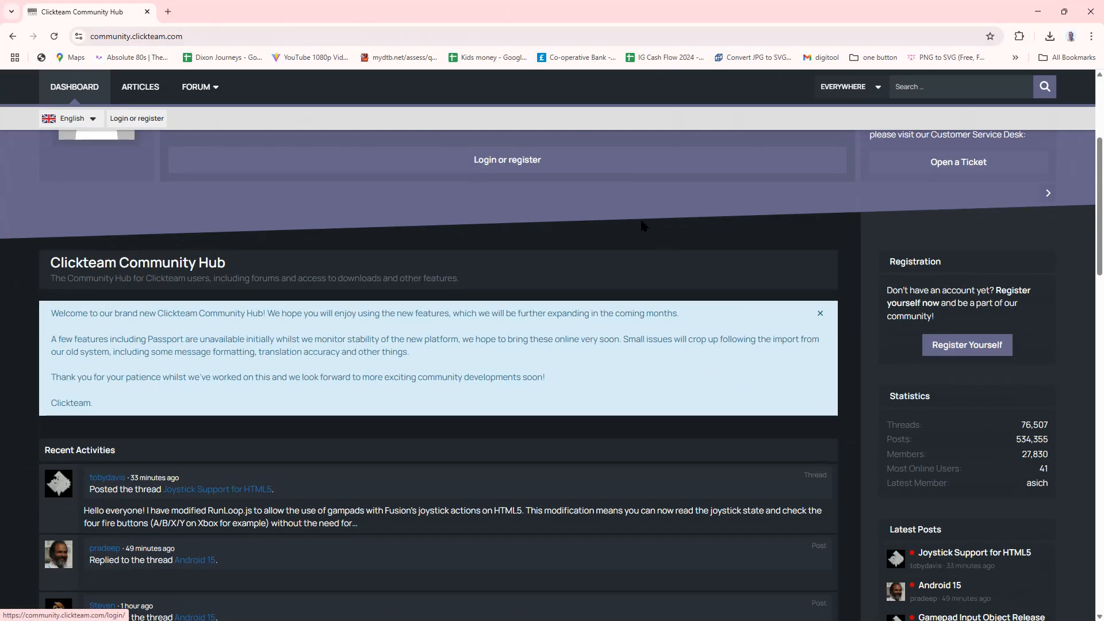
pyautogui.scroll(-12, 648, 260)
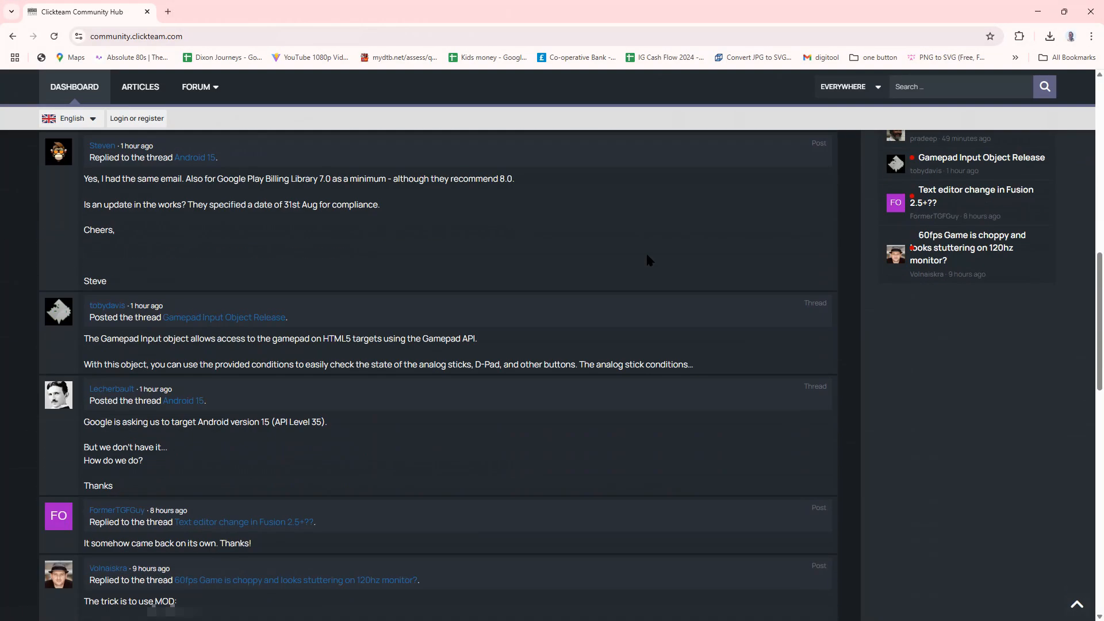
pyautogui.scroll(-1, 649, 260)
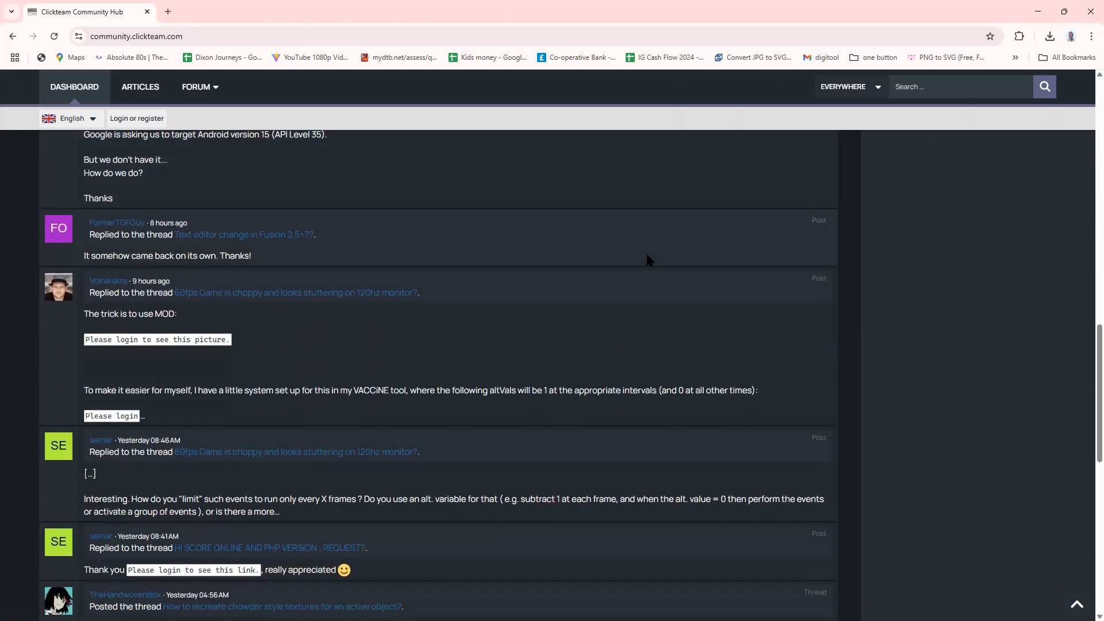
pyautogui.scroll(-4, 647, 260)
pyautogui.scroll(-3, 471, 419)
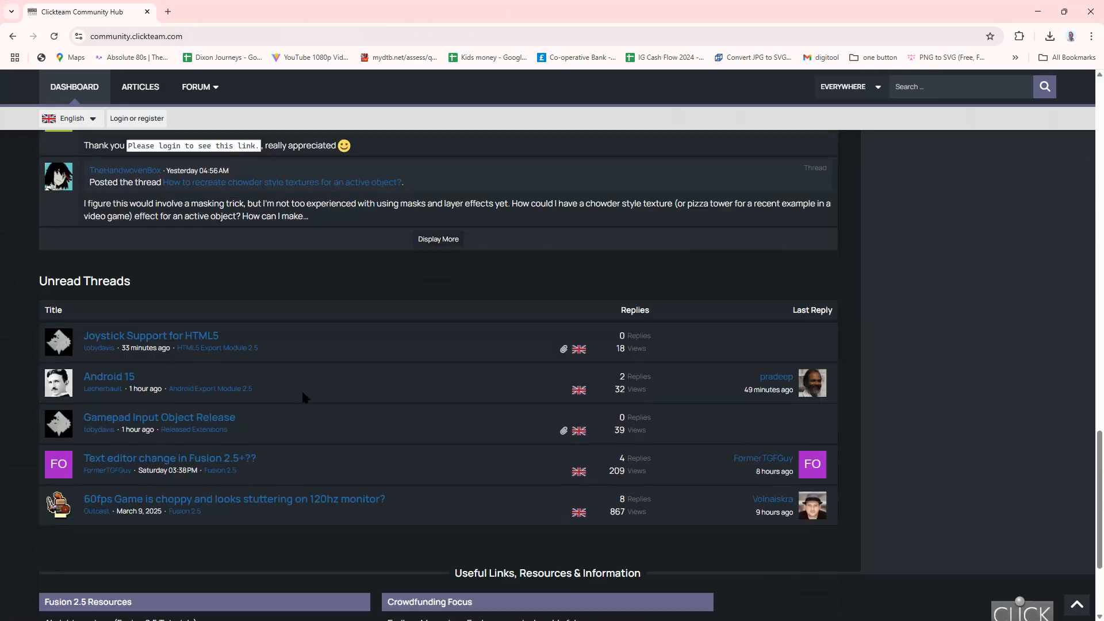
pyautogui.scroll(-2, 303, 396)
pyautogui.scroll(11, 303, 396)
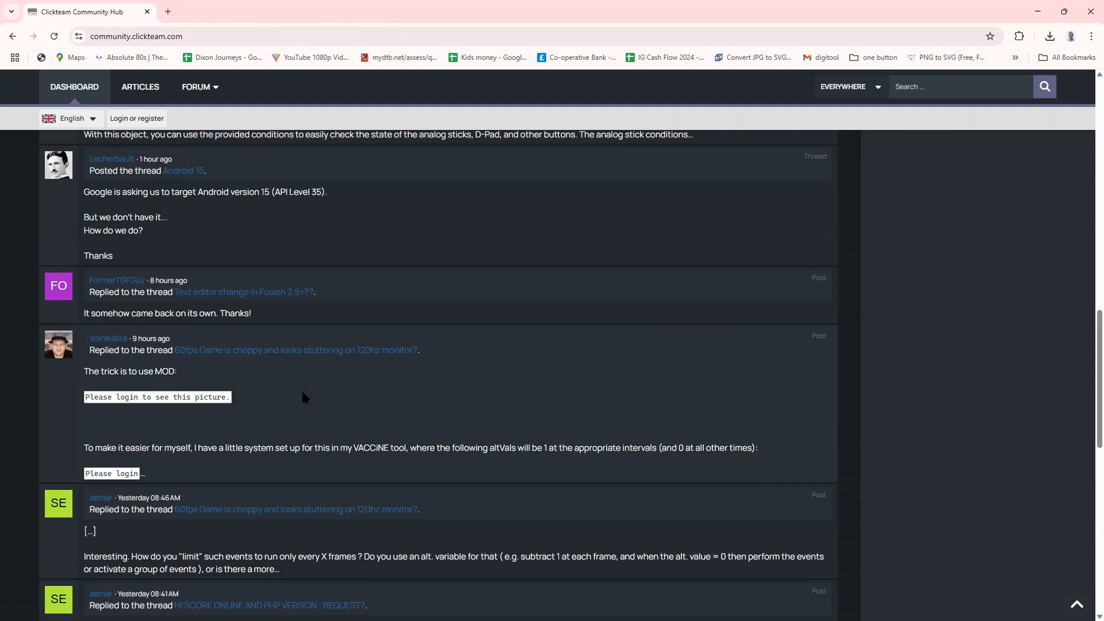
pyautogui.scroll(15, 303, 395)
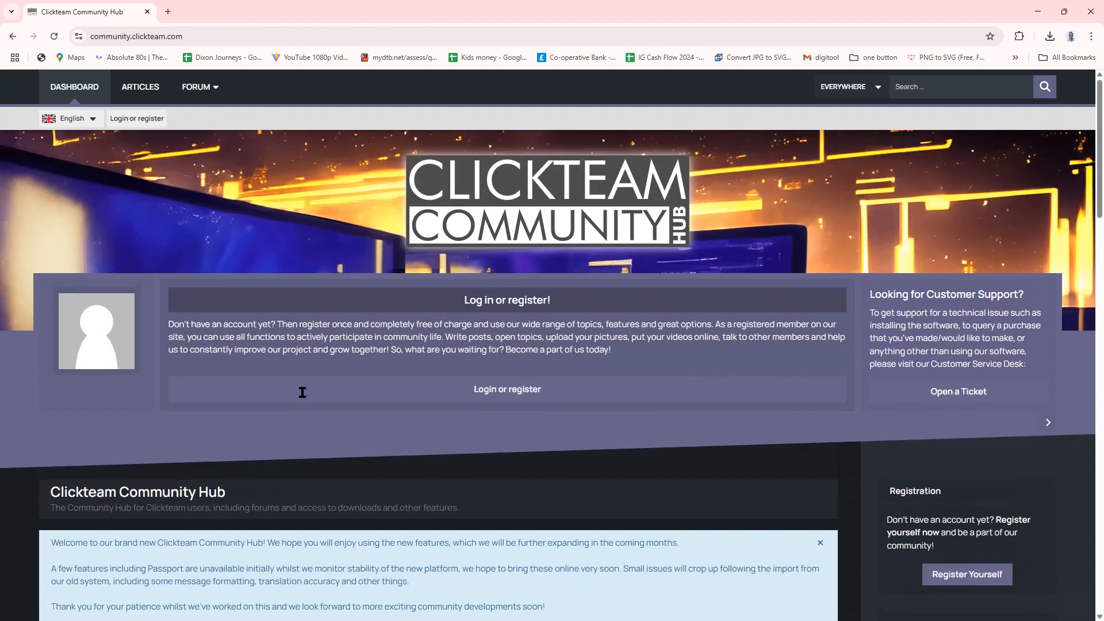
# Open the Facebook group covering GameMaker studio, Construct 2, Stencyl and Clickteam Fusion 2.5 and look through its discussion posts
pyautogui.click(371, 36)
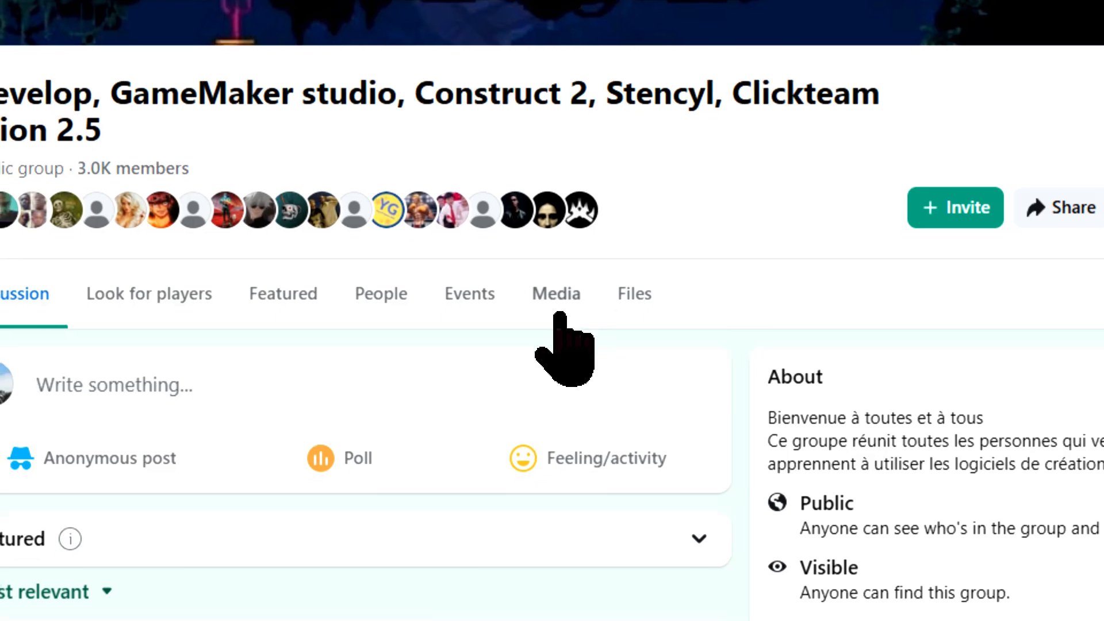
pyautogui.scroll(-6, 561, 345)
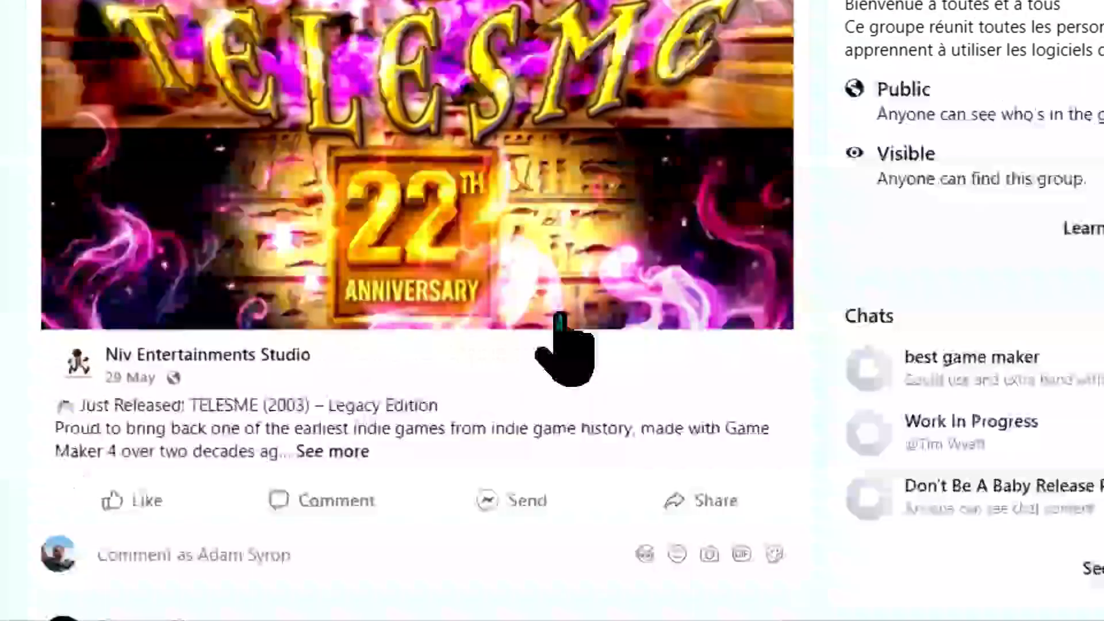
pyautogui.scroll(-1, 560, 345)
pyautogui.scroll(-6, 560, 314)
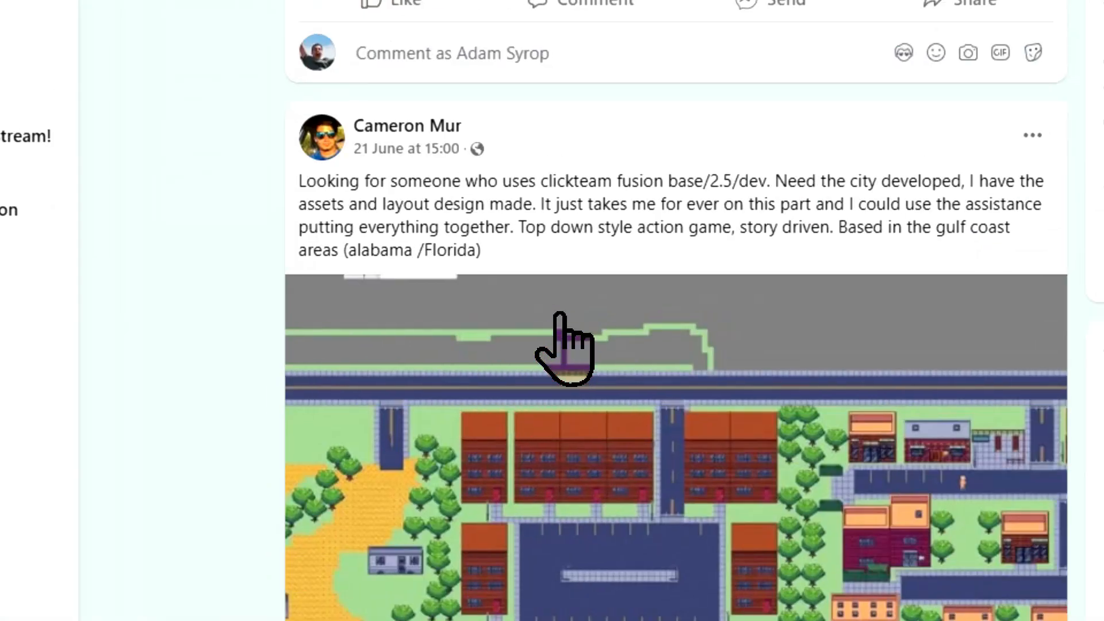
pyautogui.scroll(-5, 566, 348)
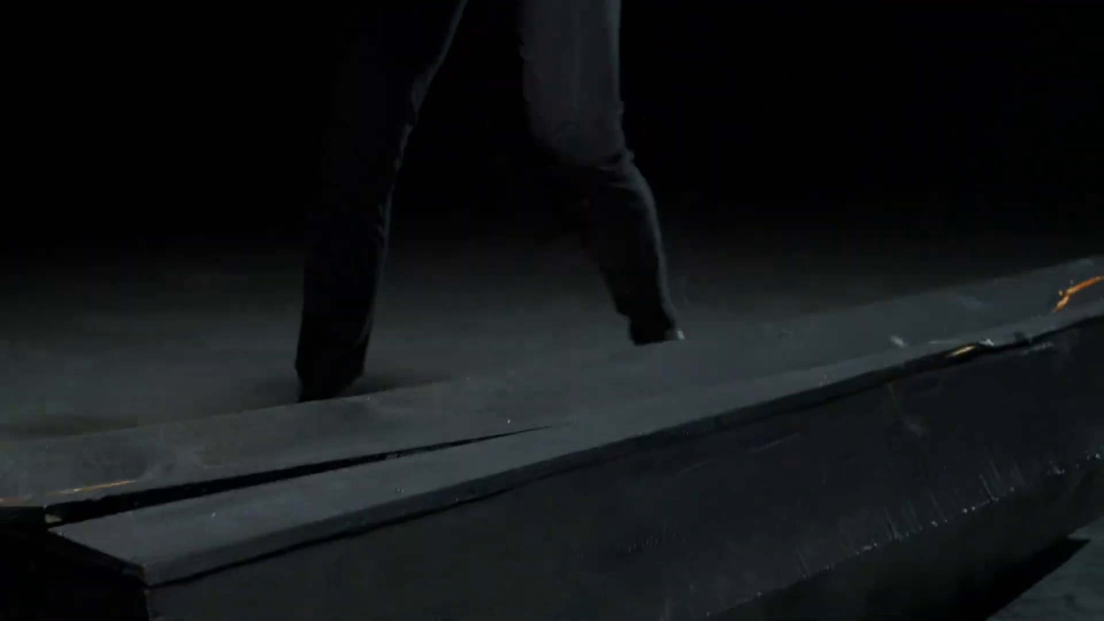